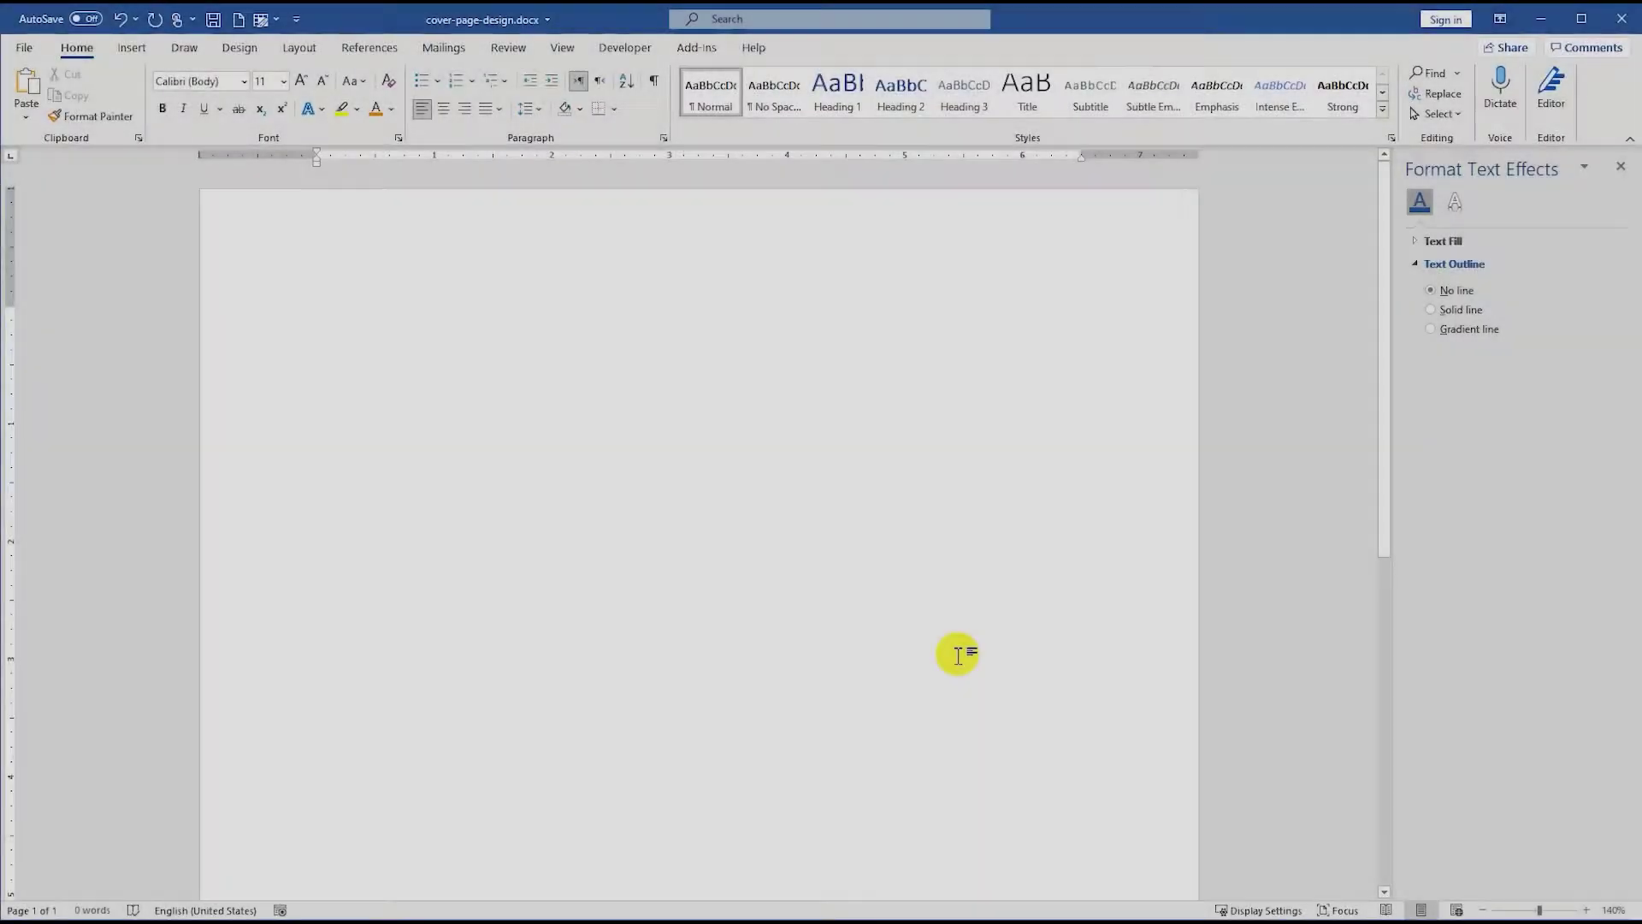
- Draw a large rectangle covering most of the page
scroll(800, 547, down, 4)
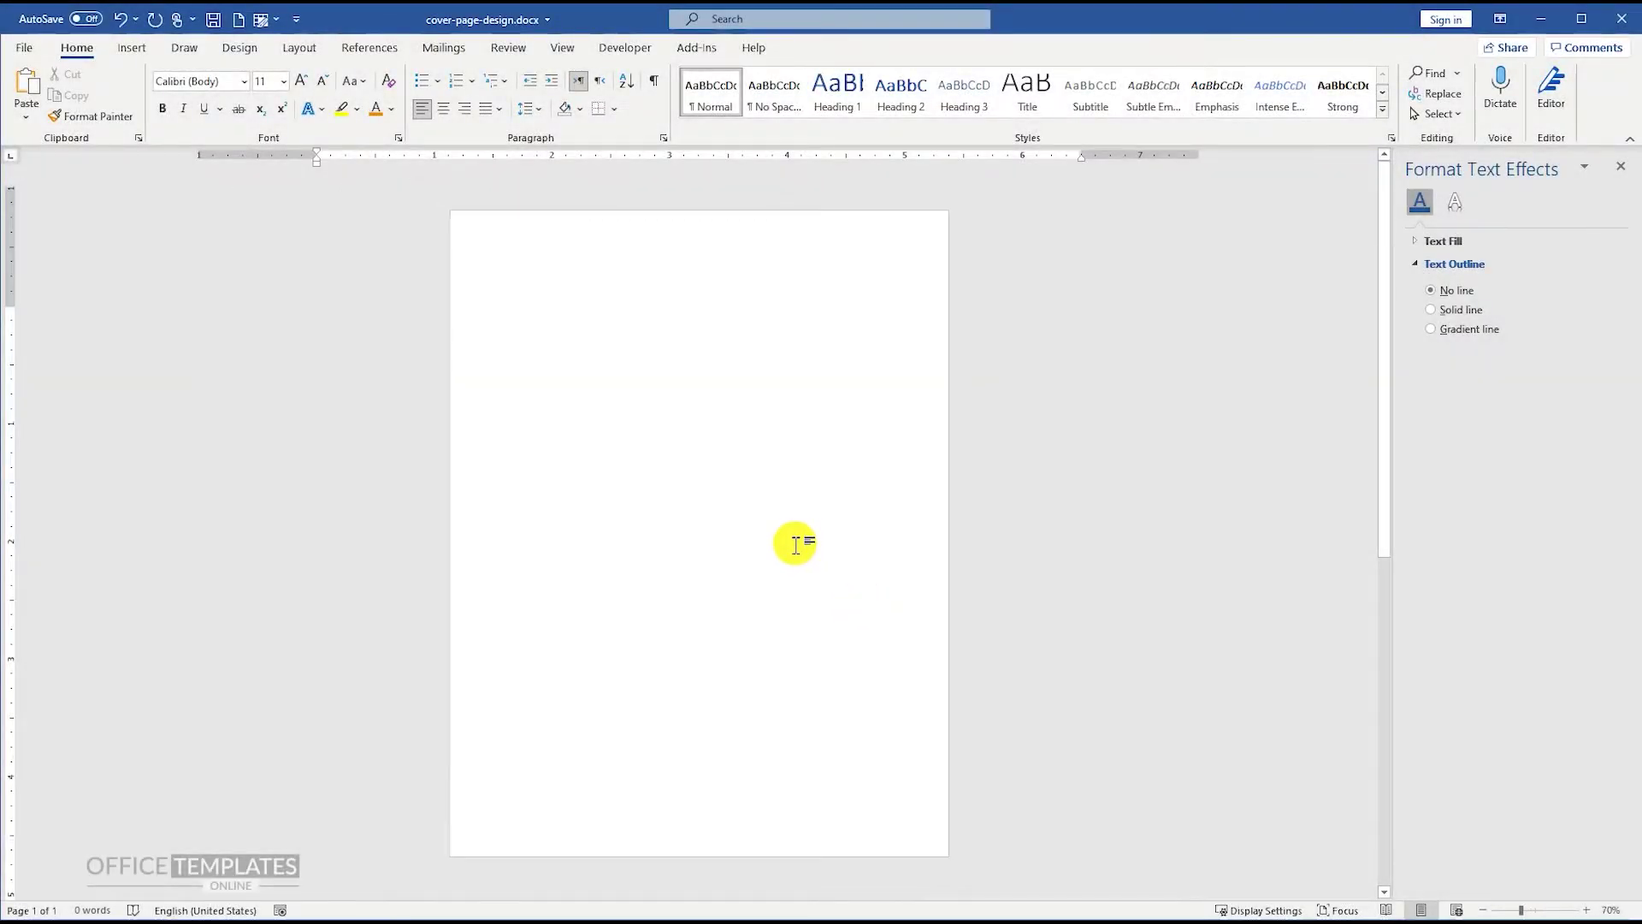
click(132, 48)
click(242, 86)
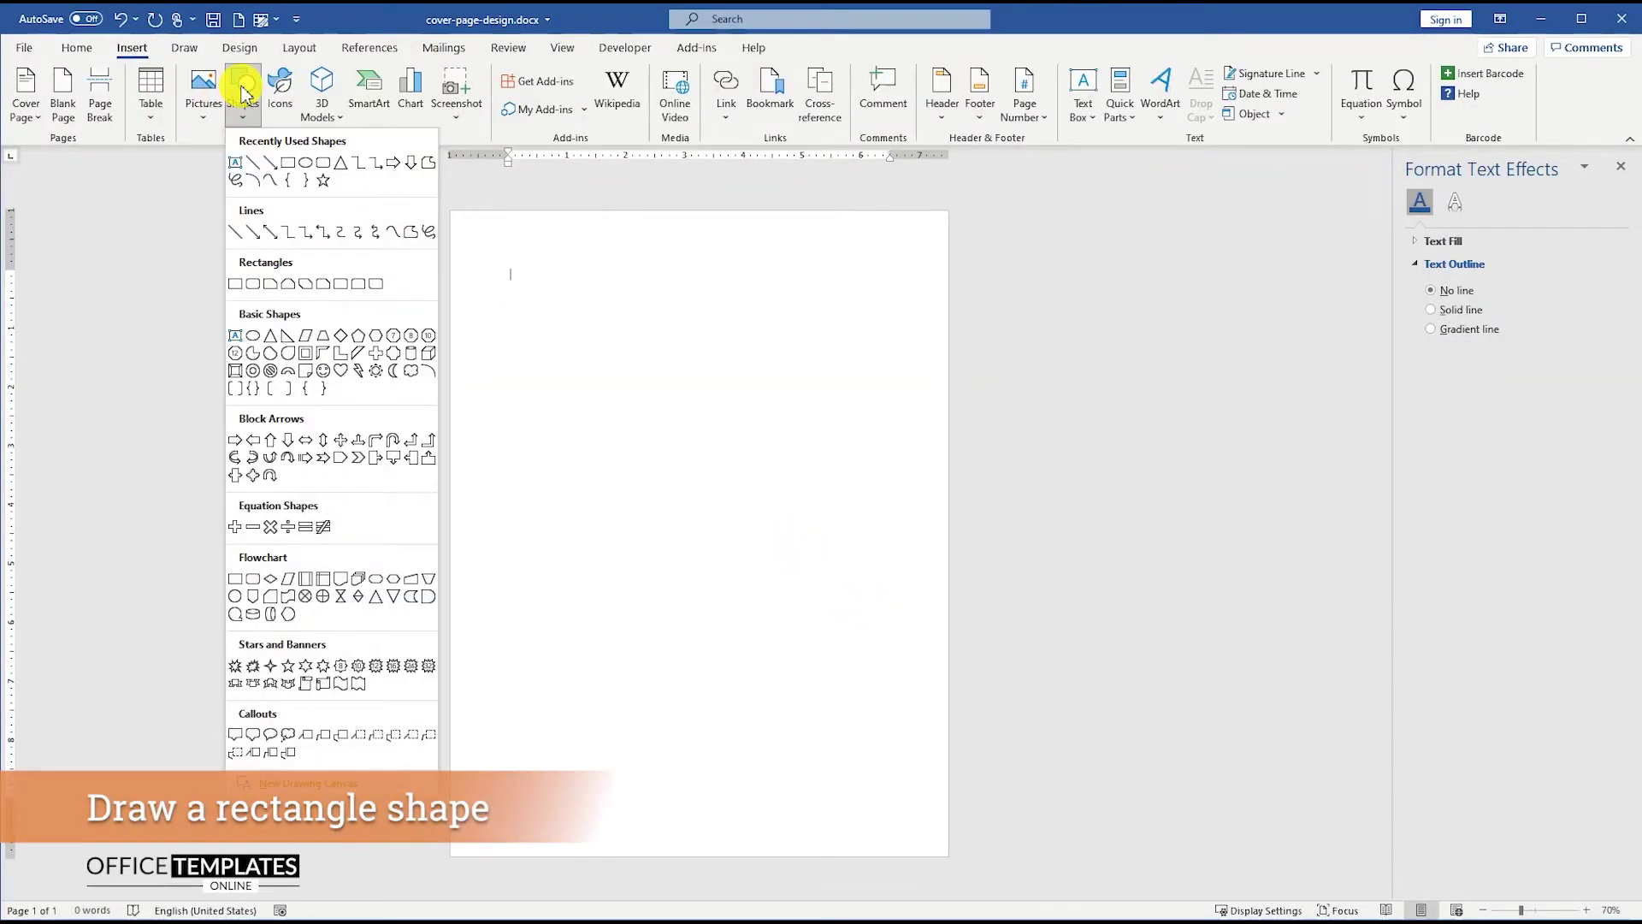
click(290, 163)
drag(494, 255, 896, 704)
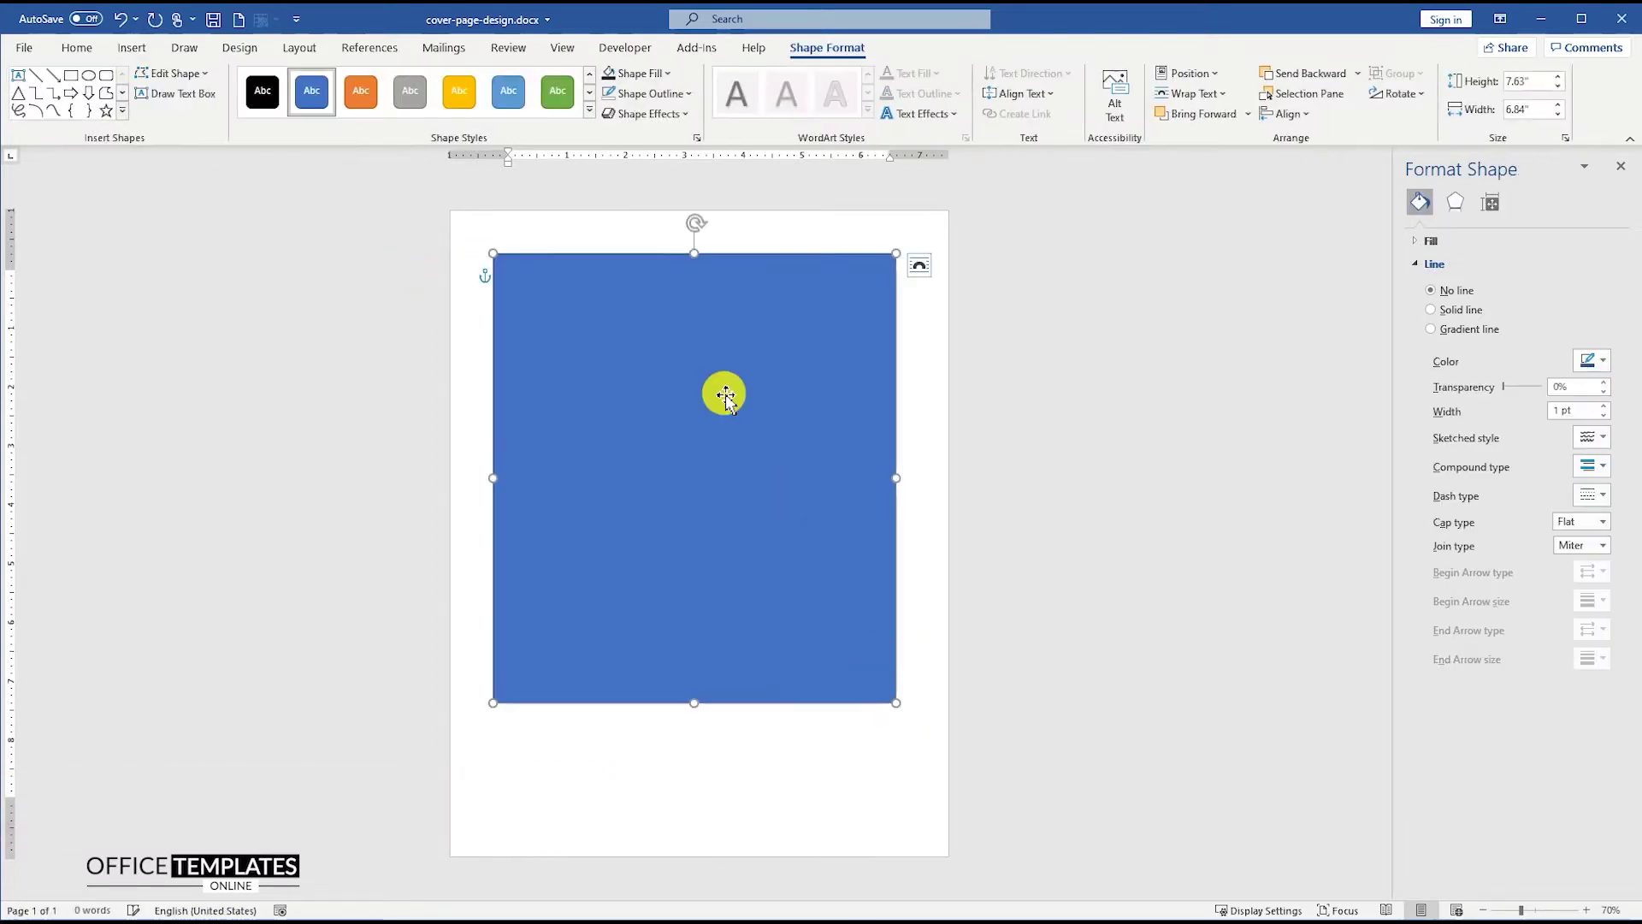
- Set the rectangle to No fill in Format Shape, leaving only its outline
right_click(676, 324)
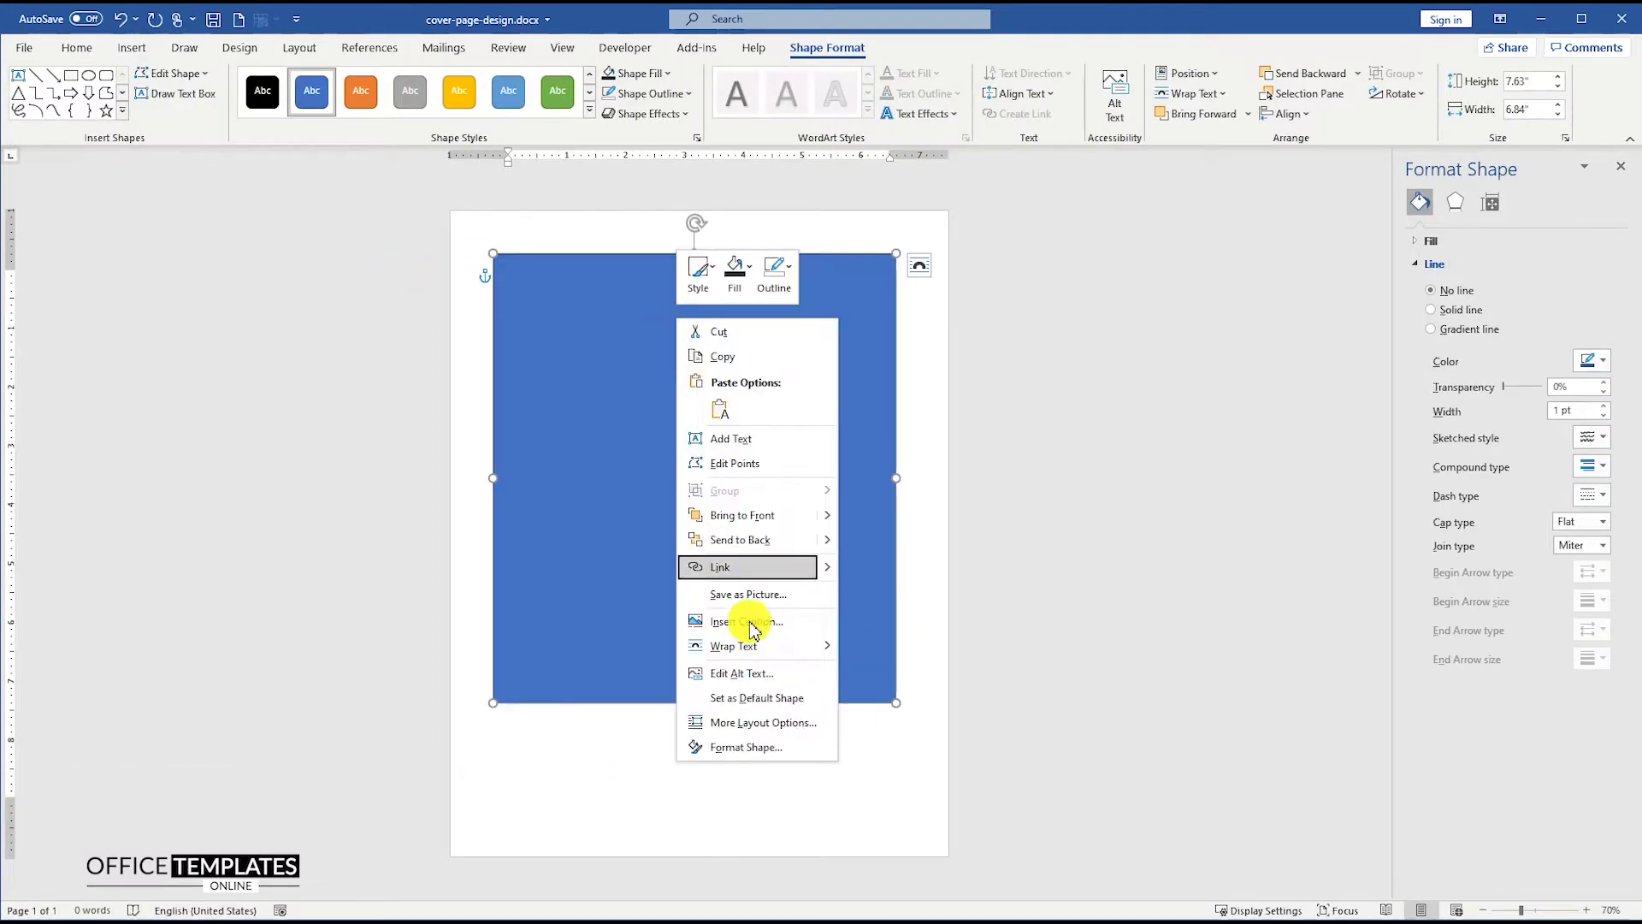
click(751, 745)
click(1412, 243)
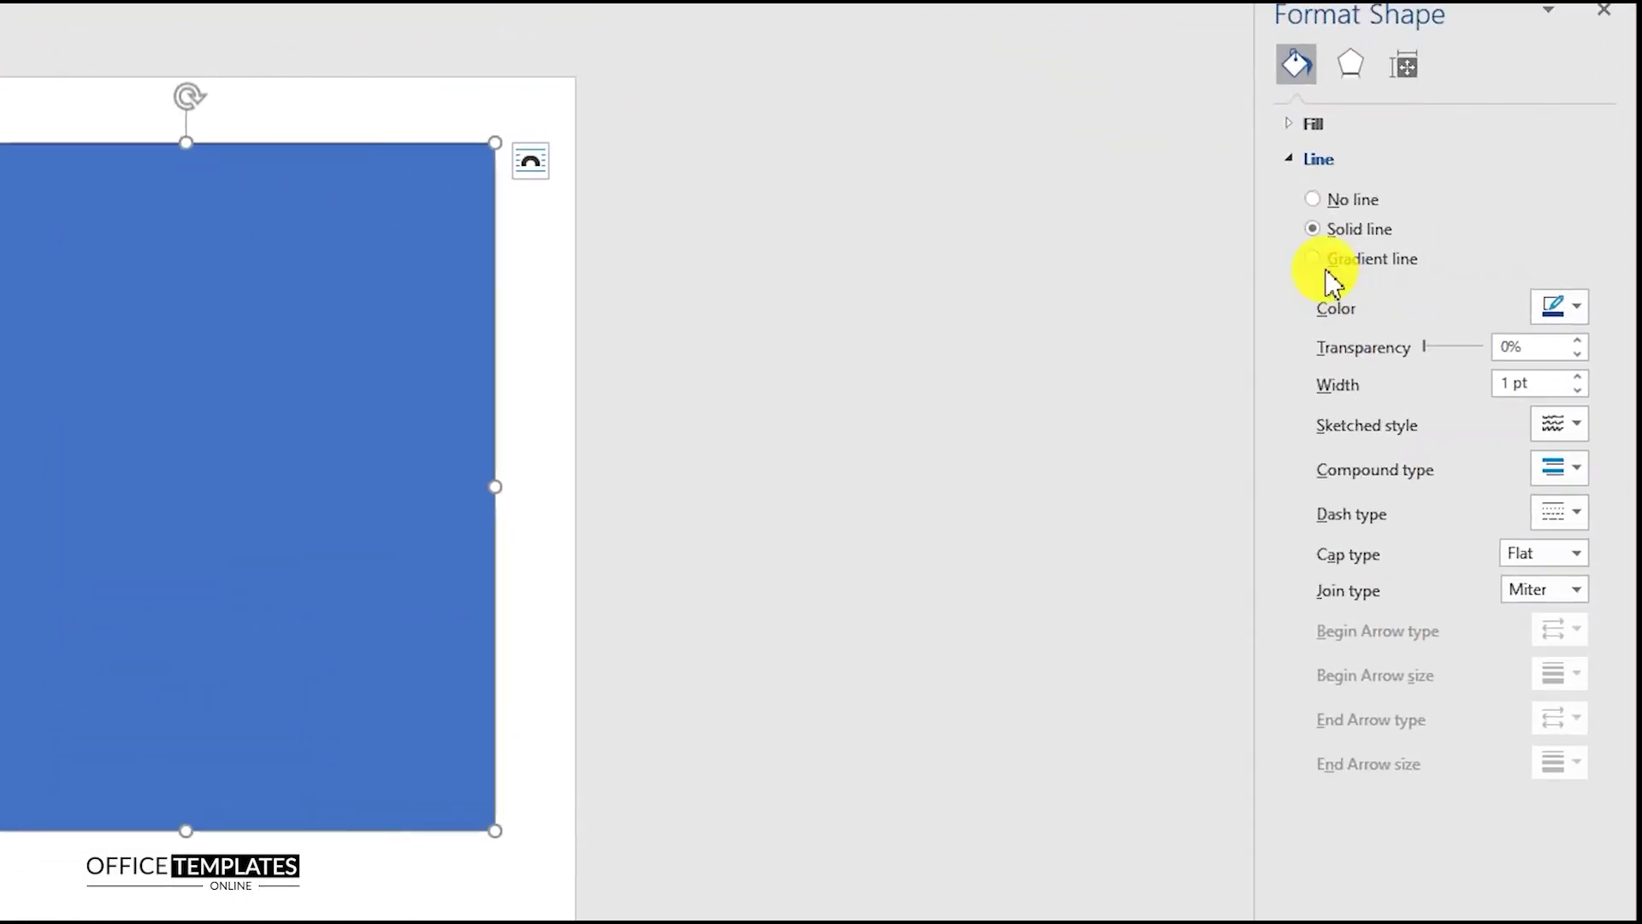
click(1325, 167)
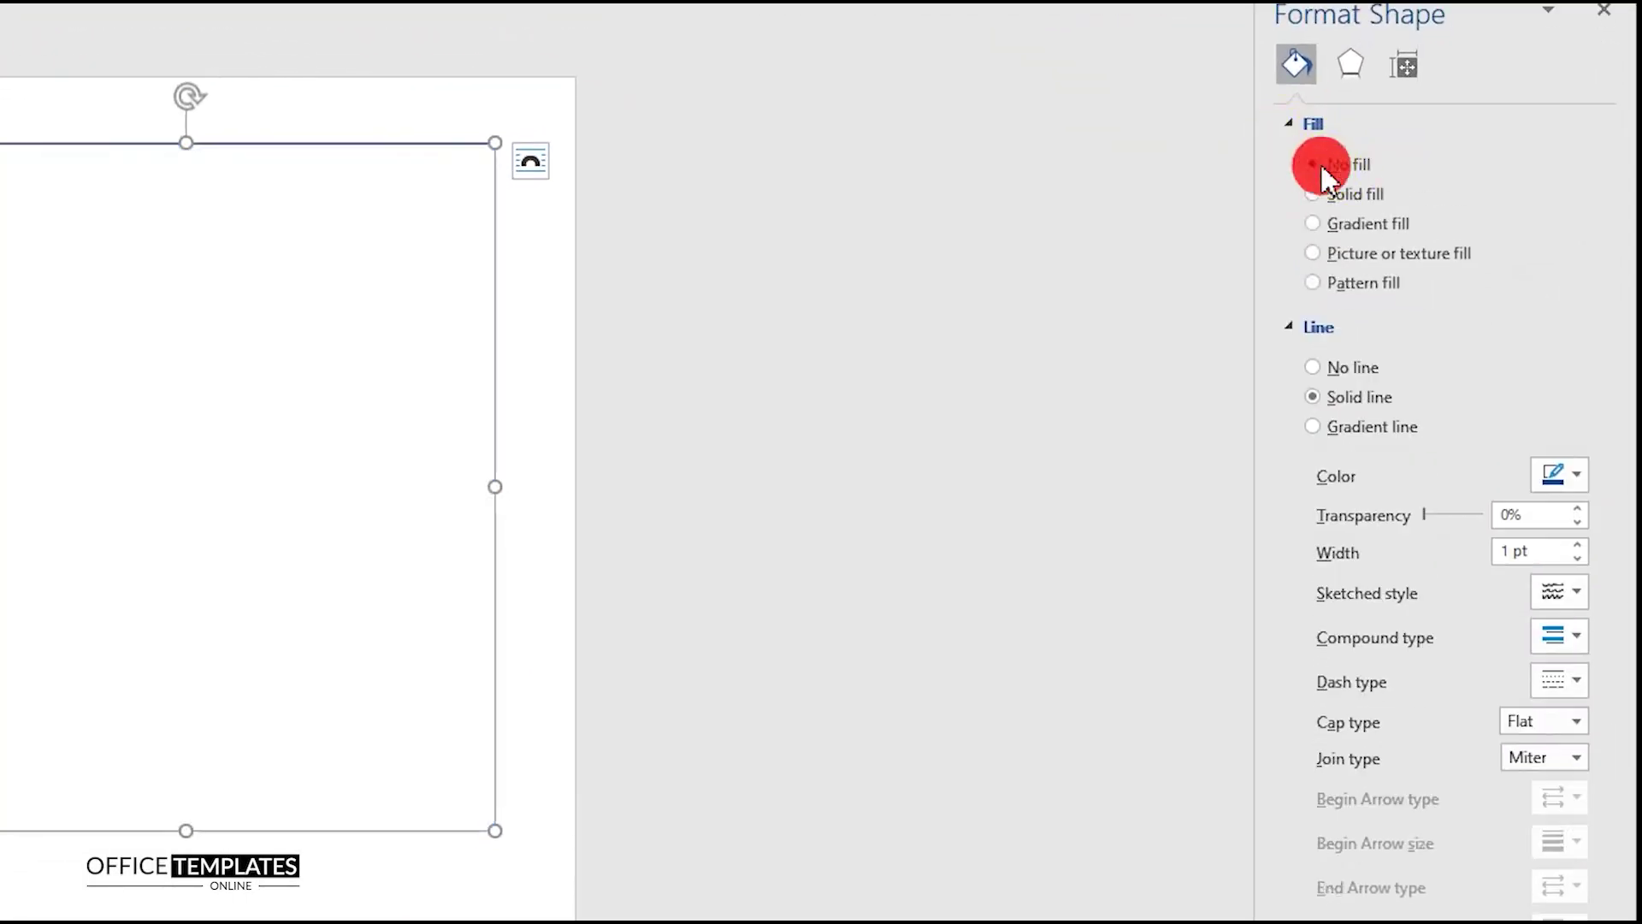
click(1293, 125)
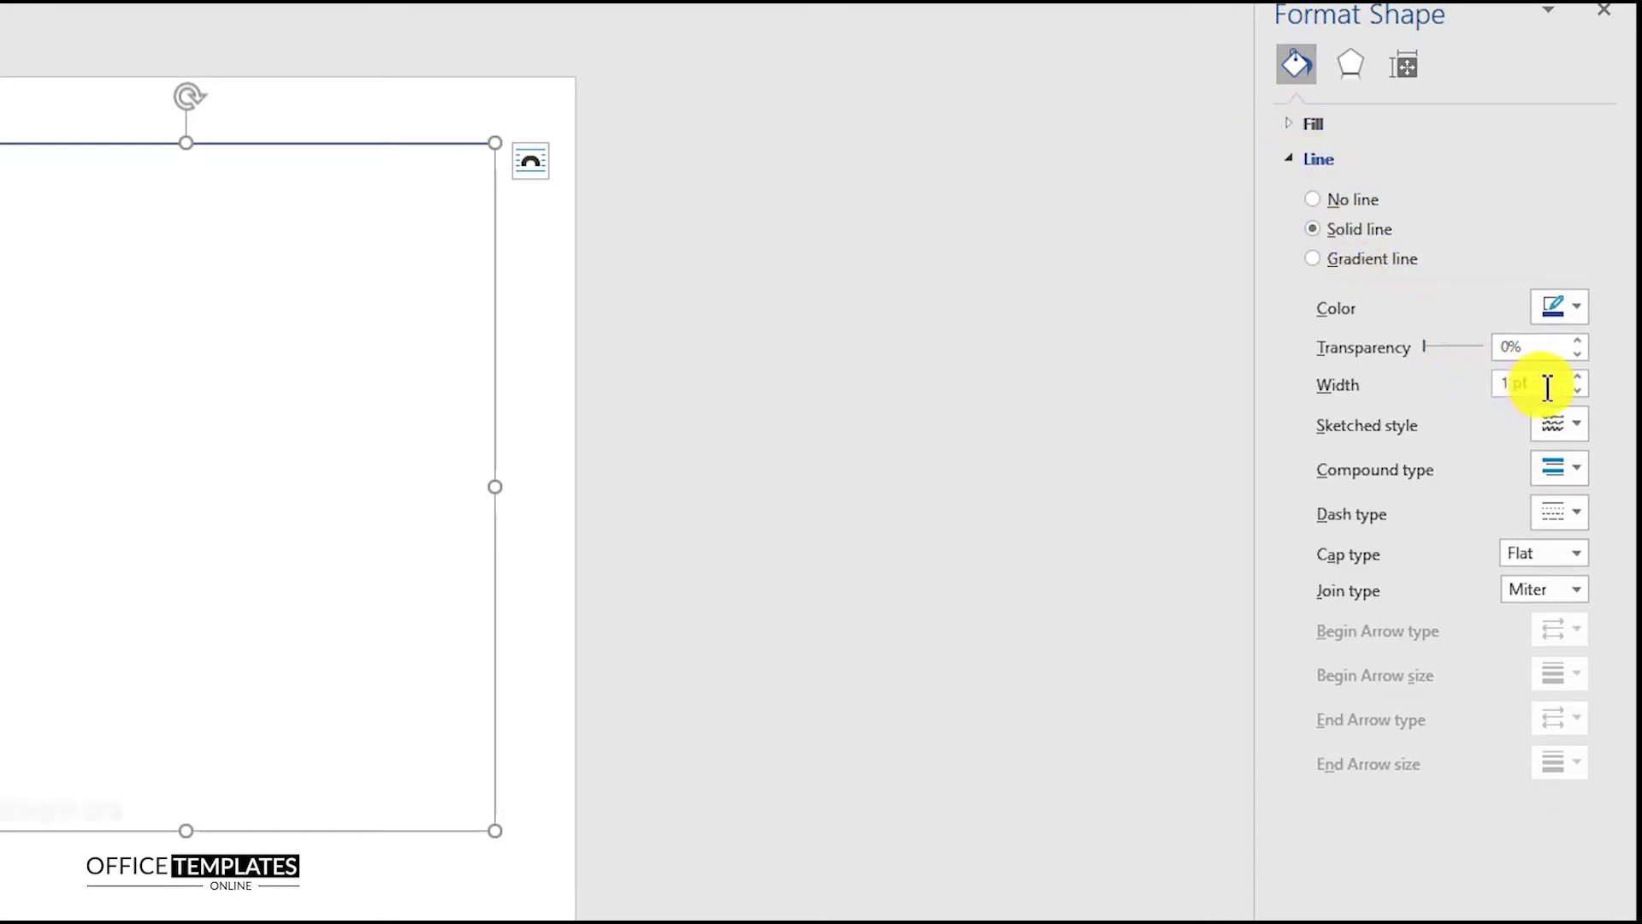
drag(1543, 385, 1455, 392)
- Make the outline 24 pt wide as a gradient line with an orange first stop
text(24)
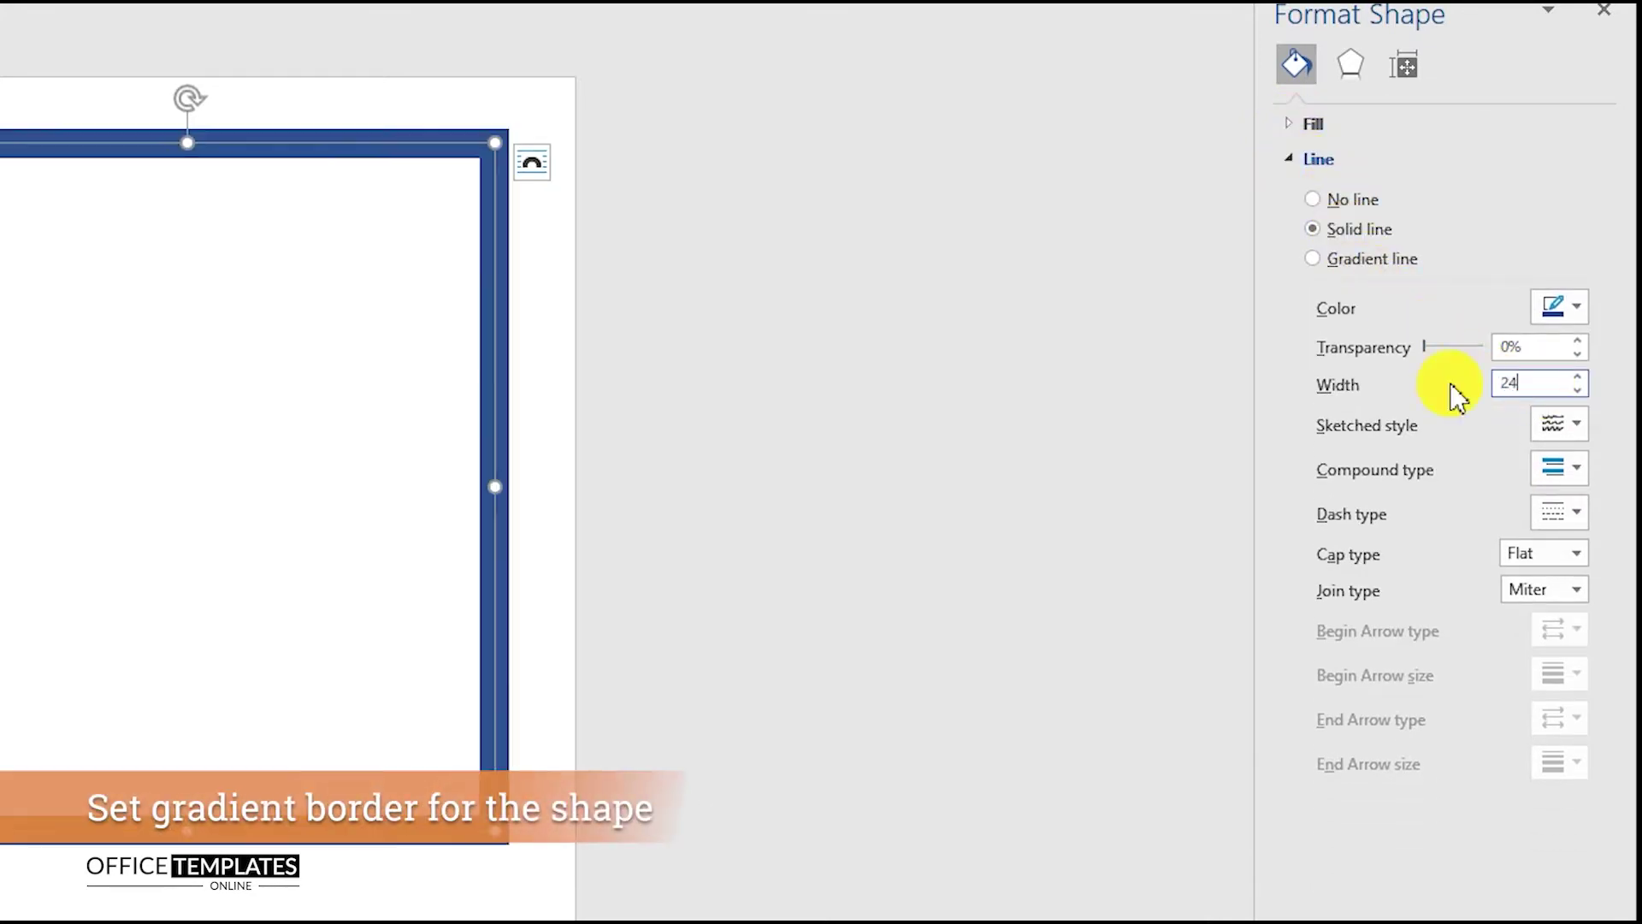
click(1349, 259)
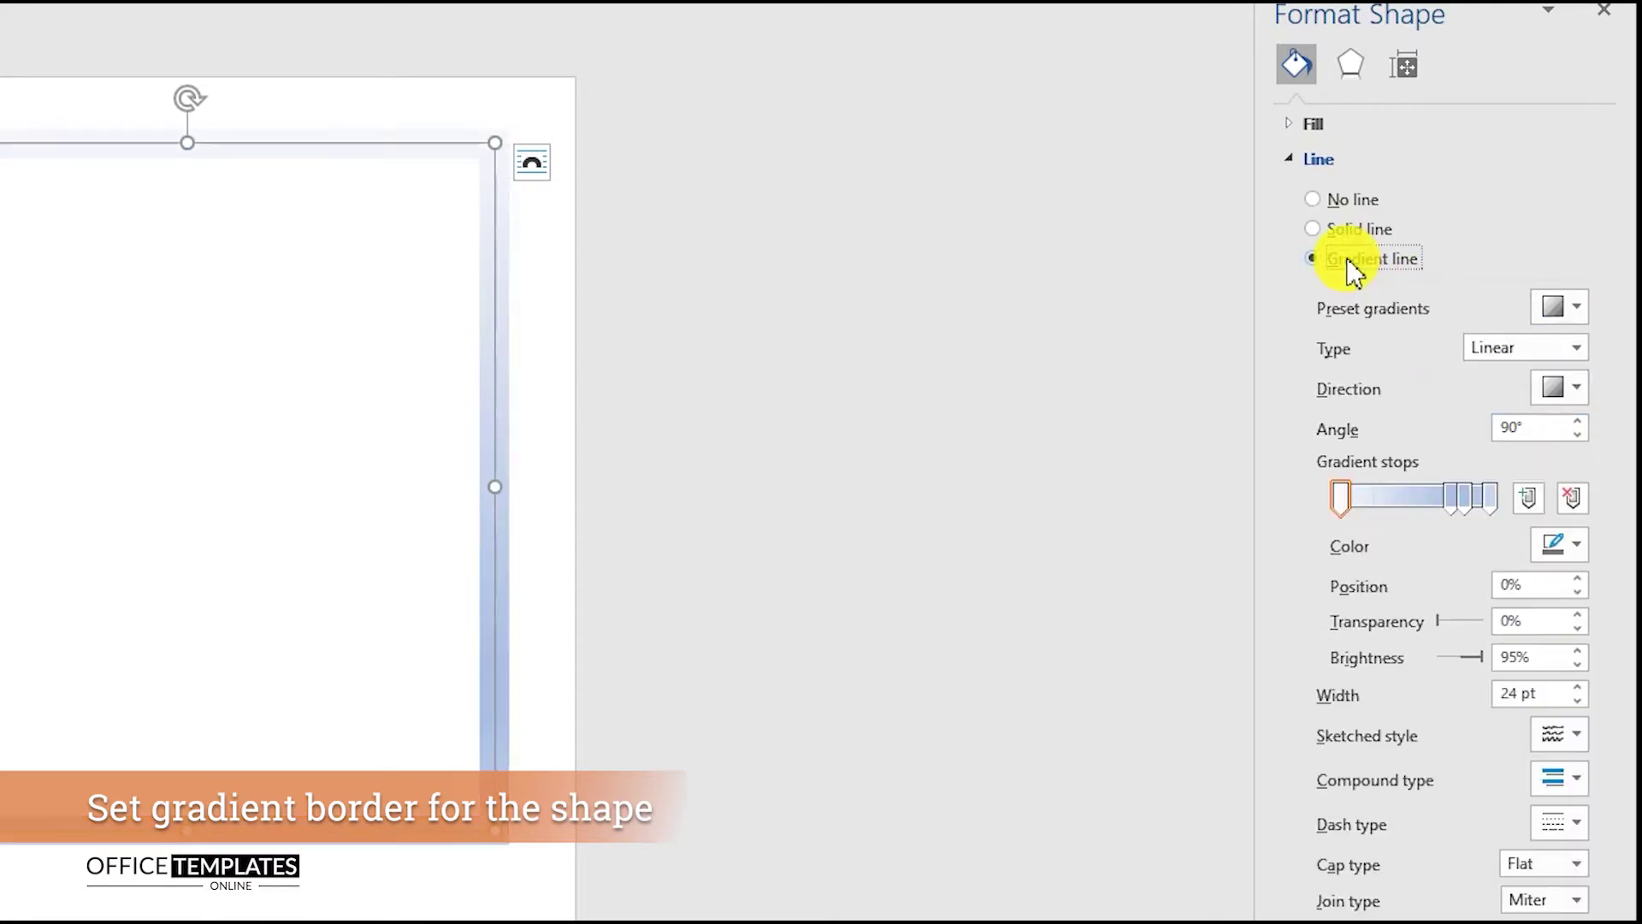
click(1576, 546)
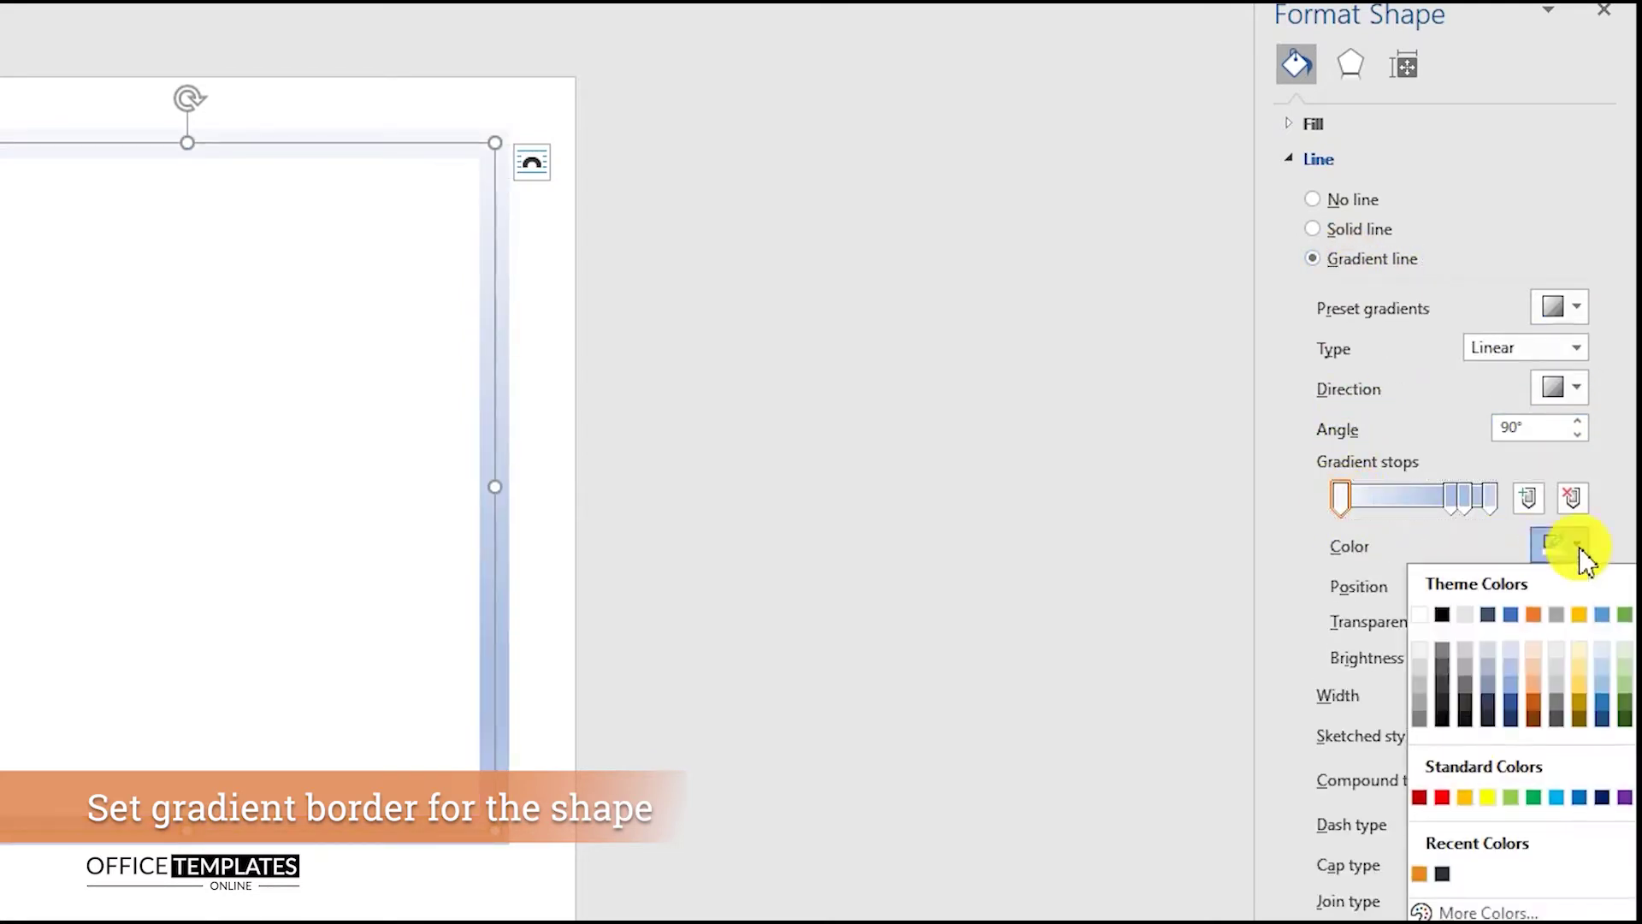
click(1419, 874)
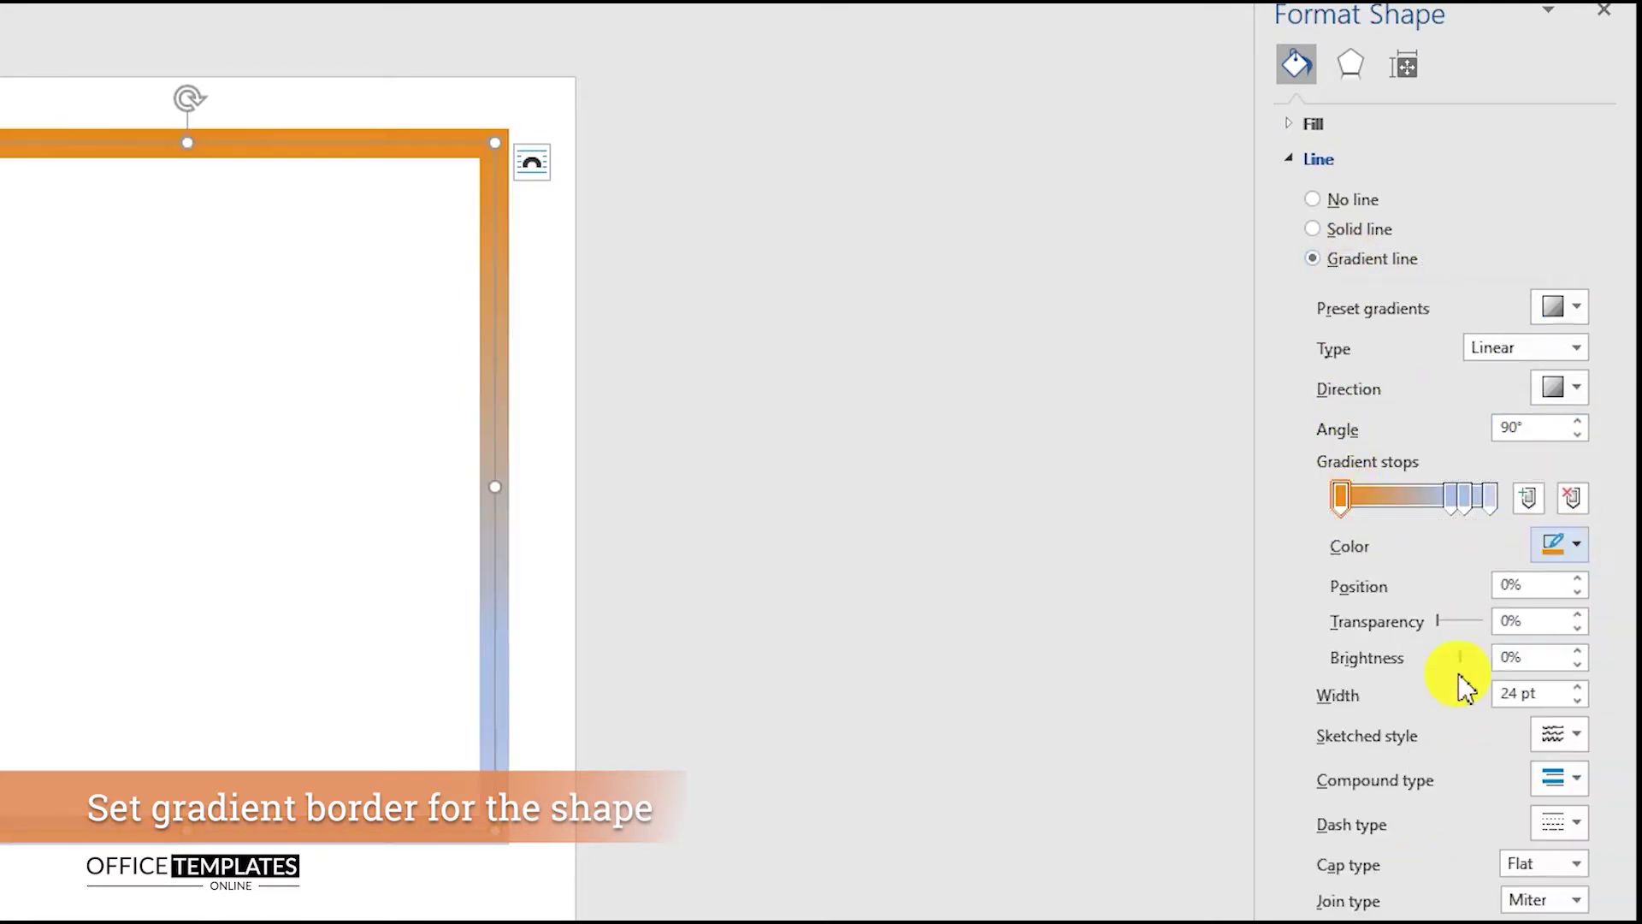
click(1452, 499)
drag(1453, 499, 1429, 499)
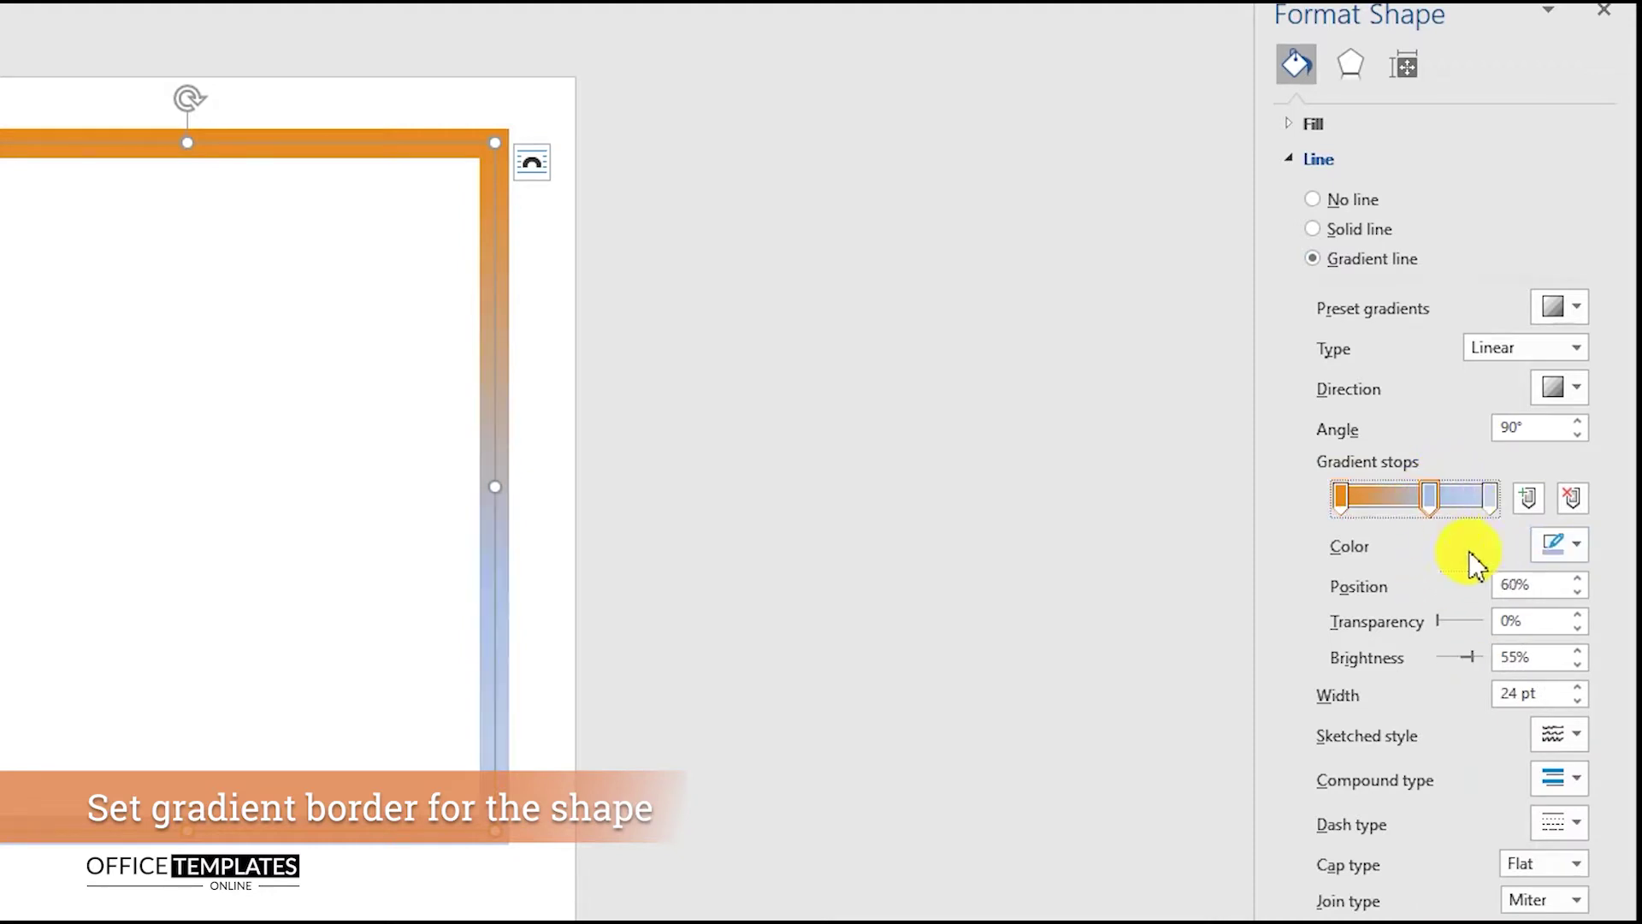
- Place the middle gradient stop at 50% and colour the middle and last stops orange
click(1378, 590)
text(50)
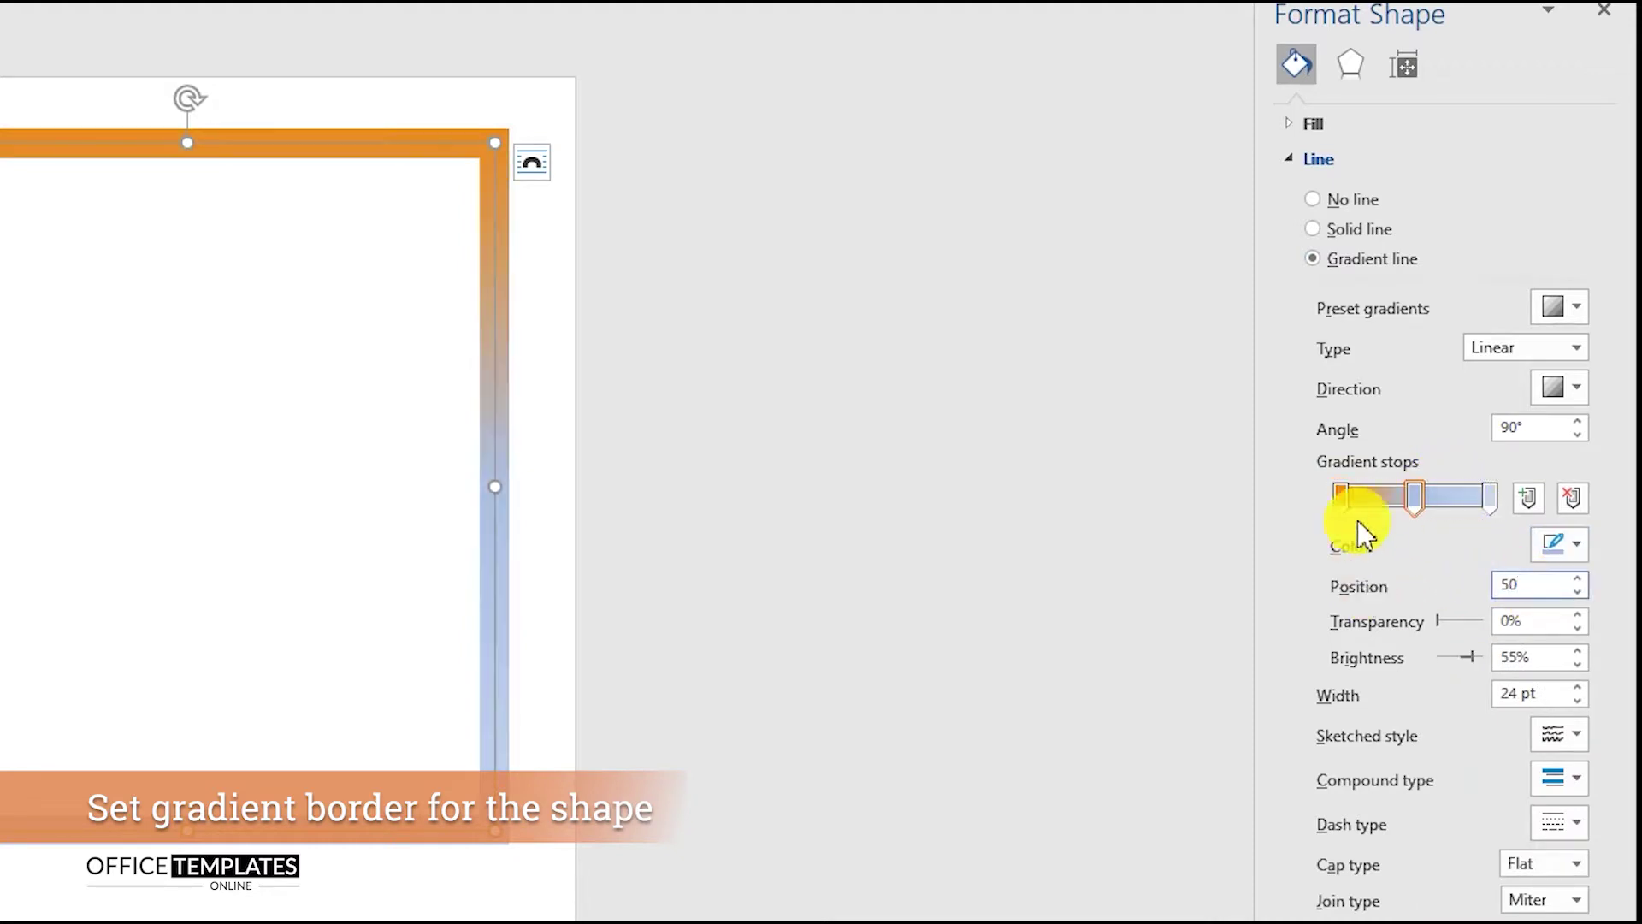
click(1573, 544)
click(1422, 874)
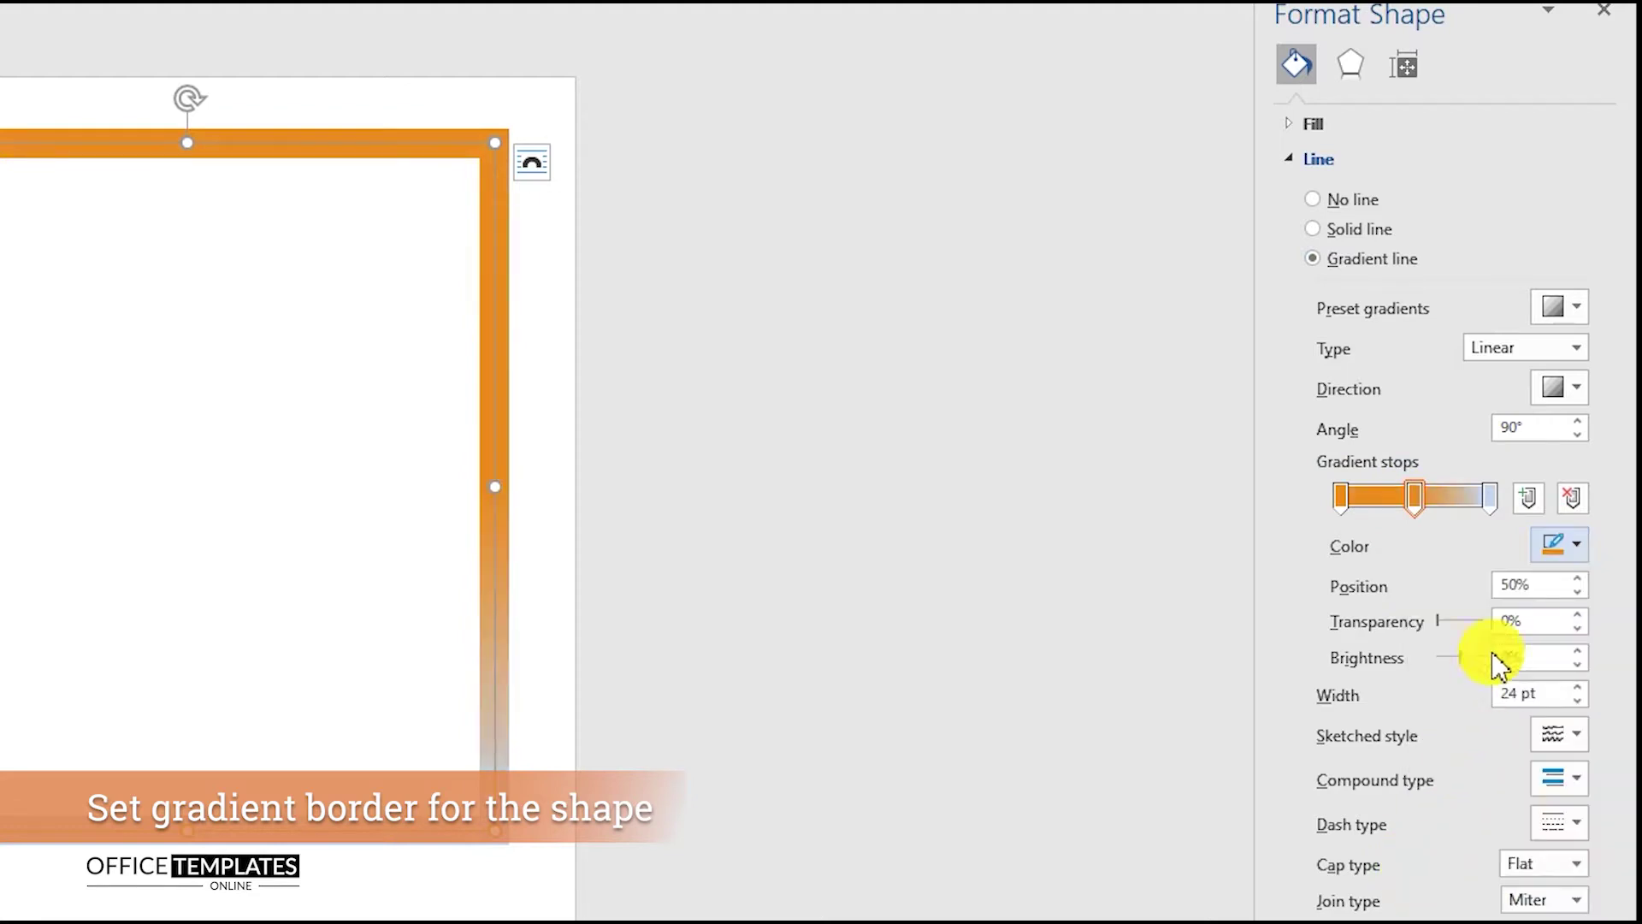
click(1489, 497)
click(1576, 544)
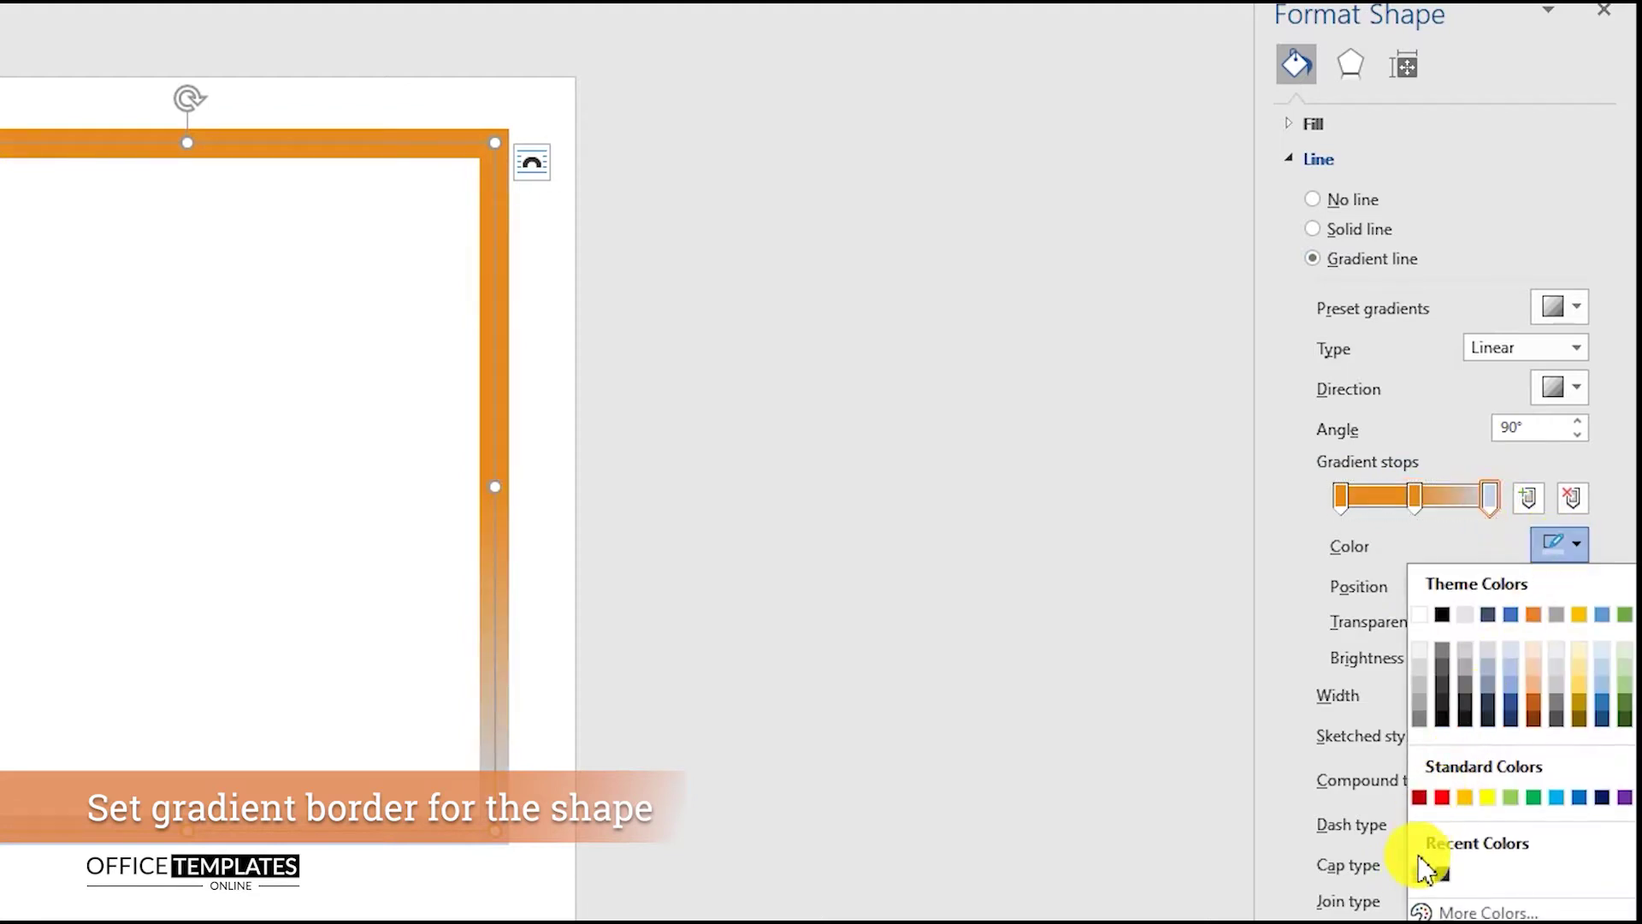
click(1423, 865)
- Give the middle stop 24% brightness and switch the gradient type to Radial
click(1415, 502)
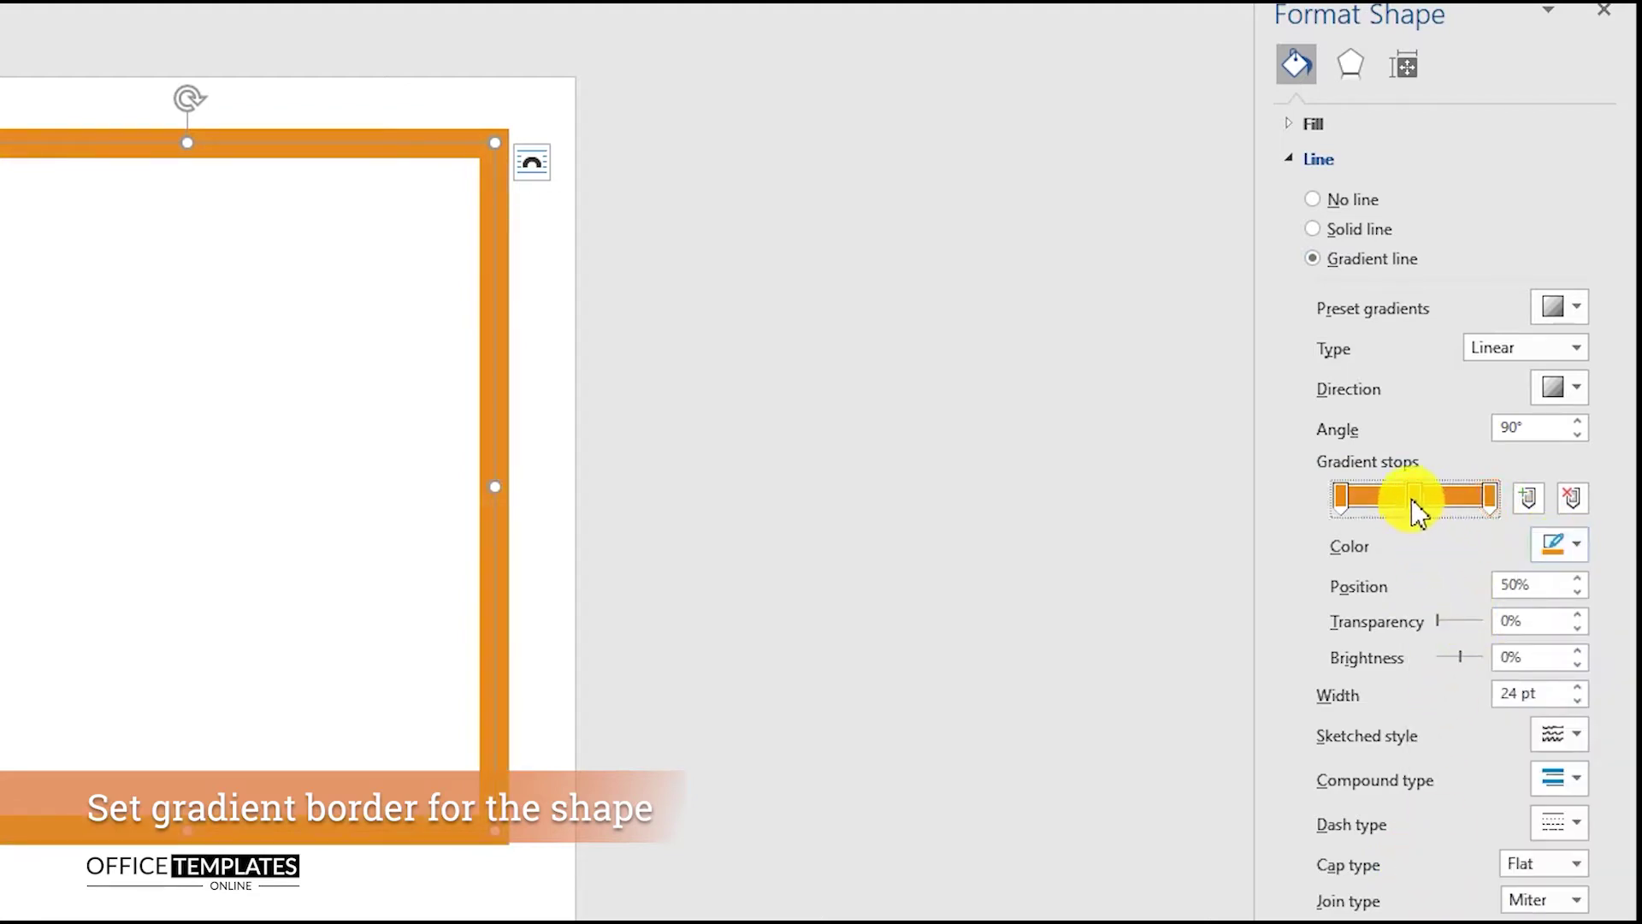
double_click(1544, 656)
text(2)
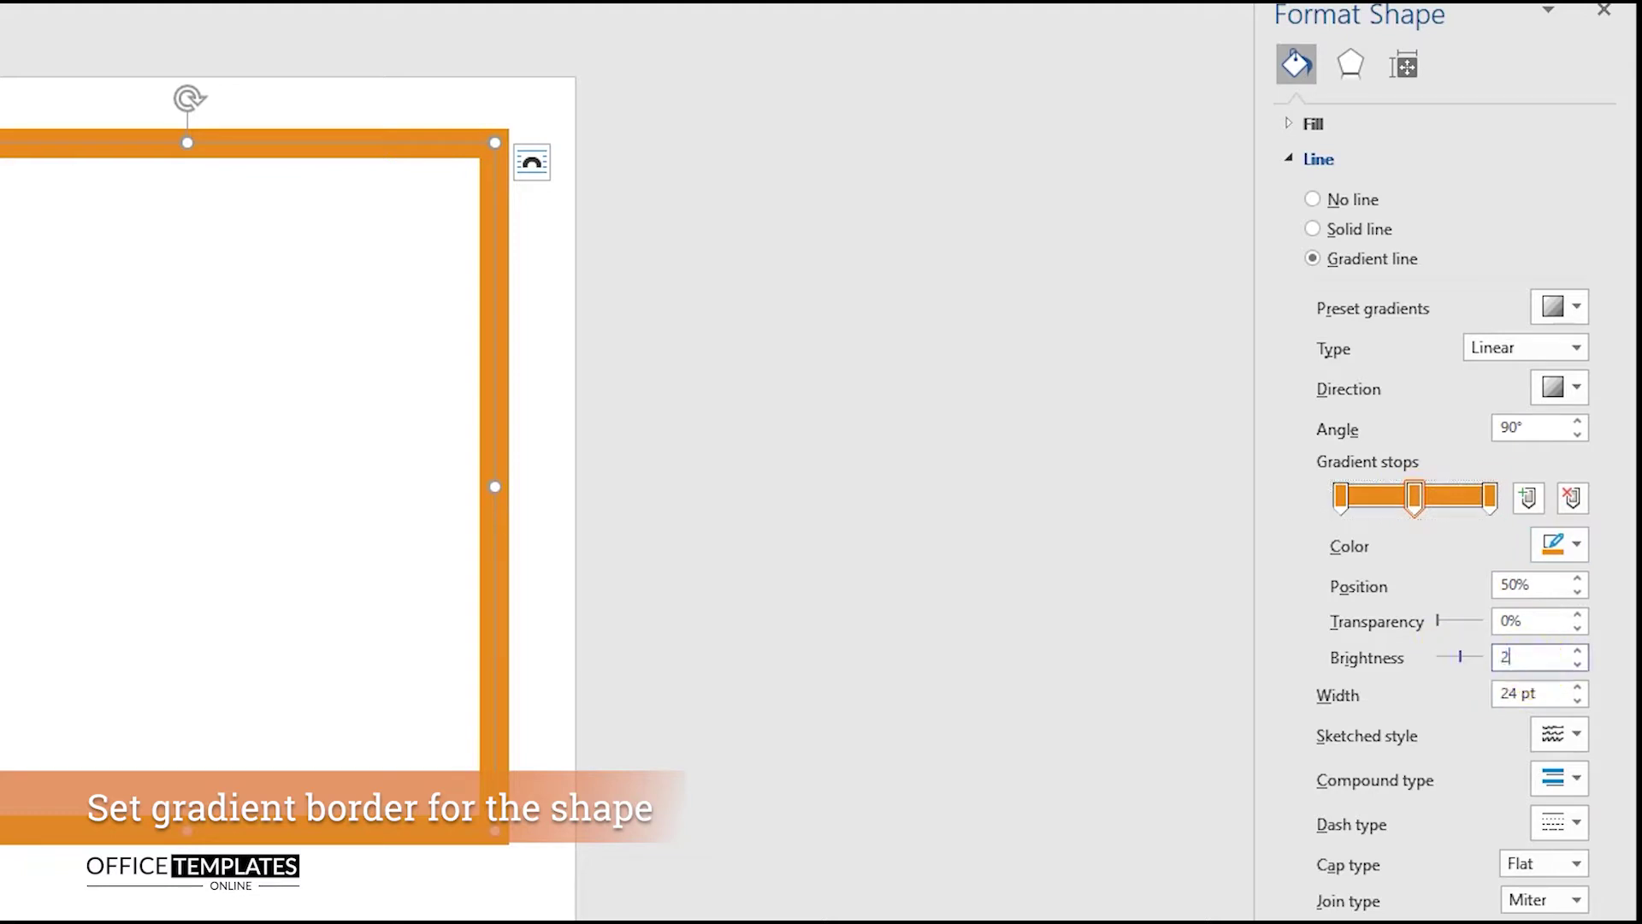
text(4)
click(1561, 348)
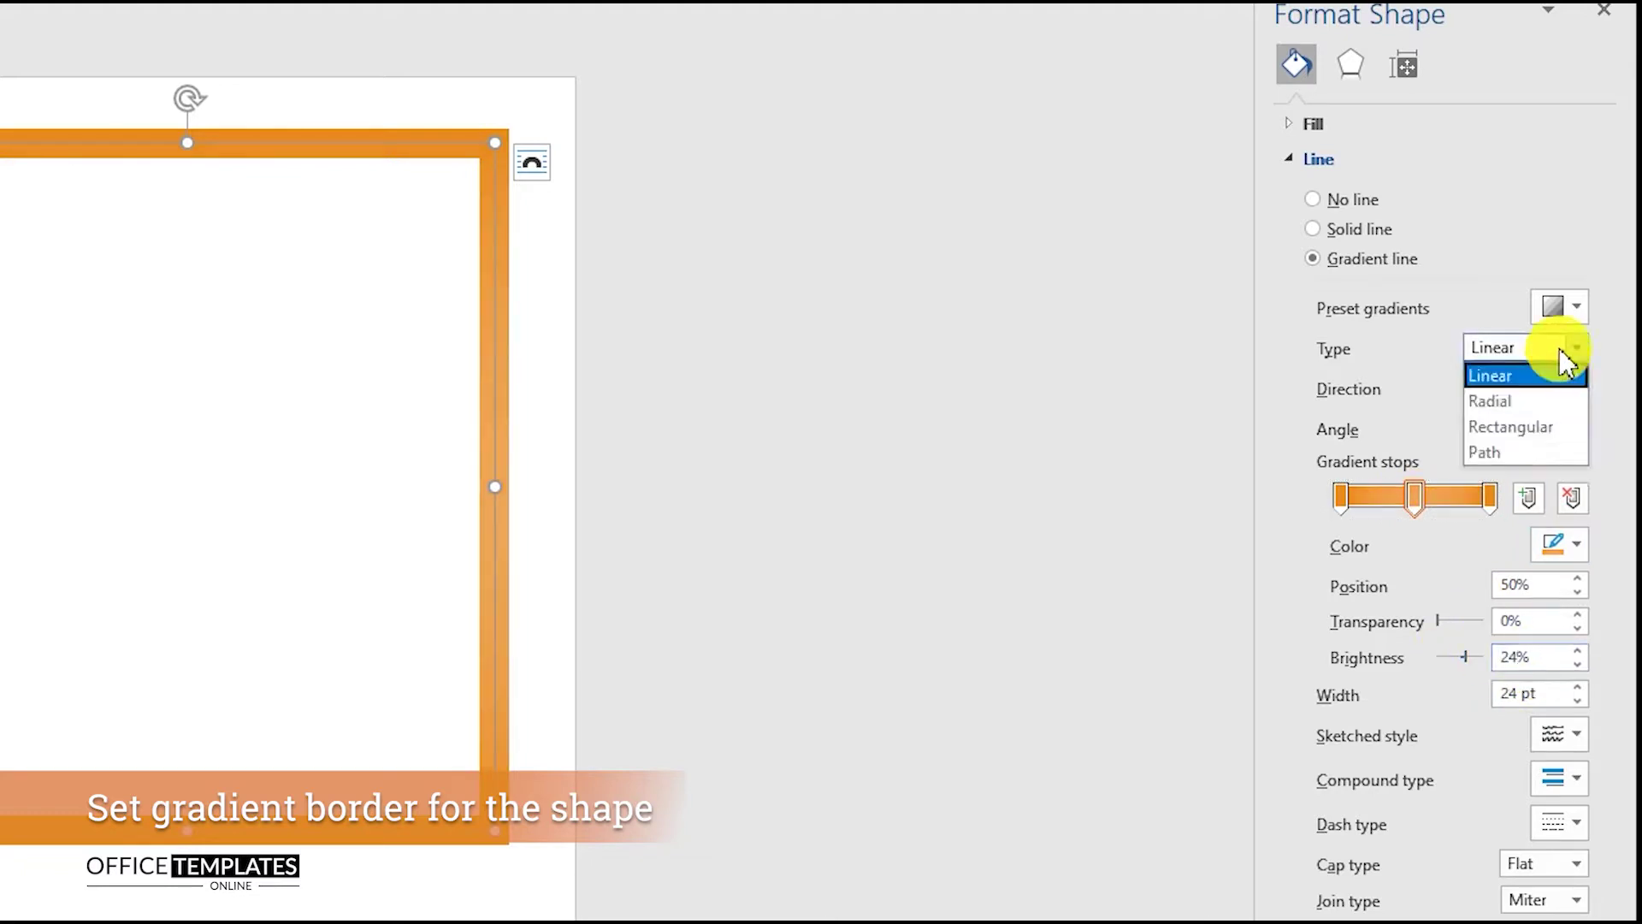
click(1492, 397)
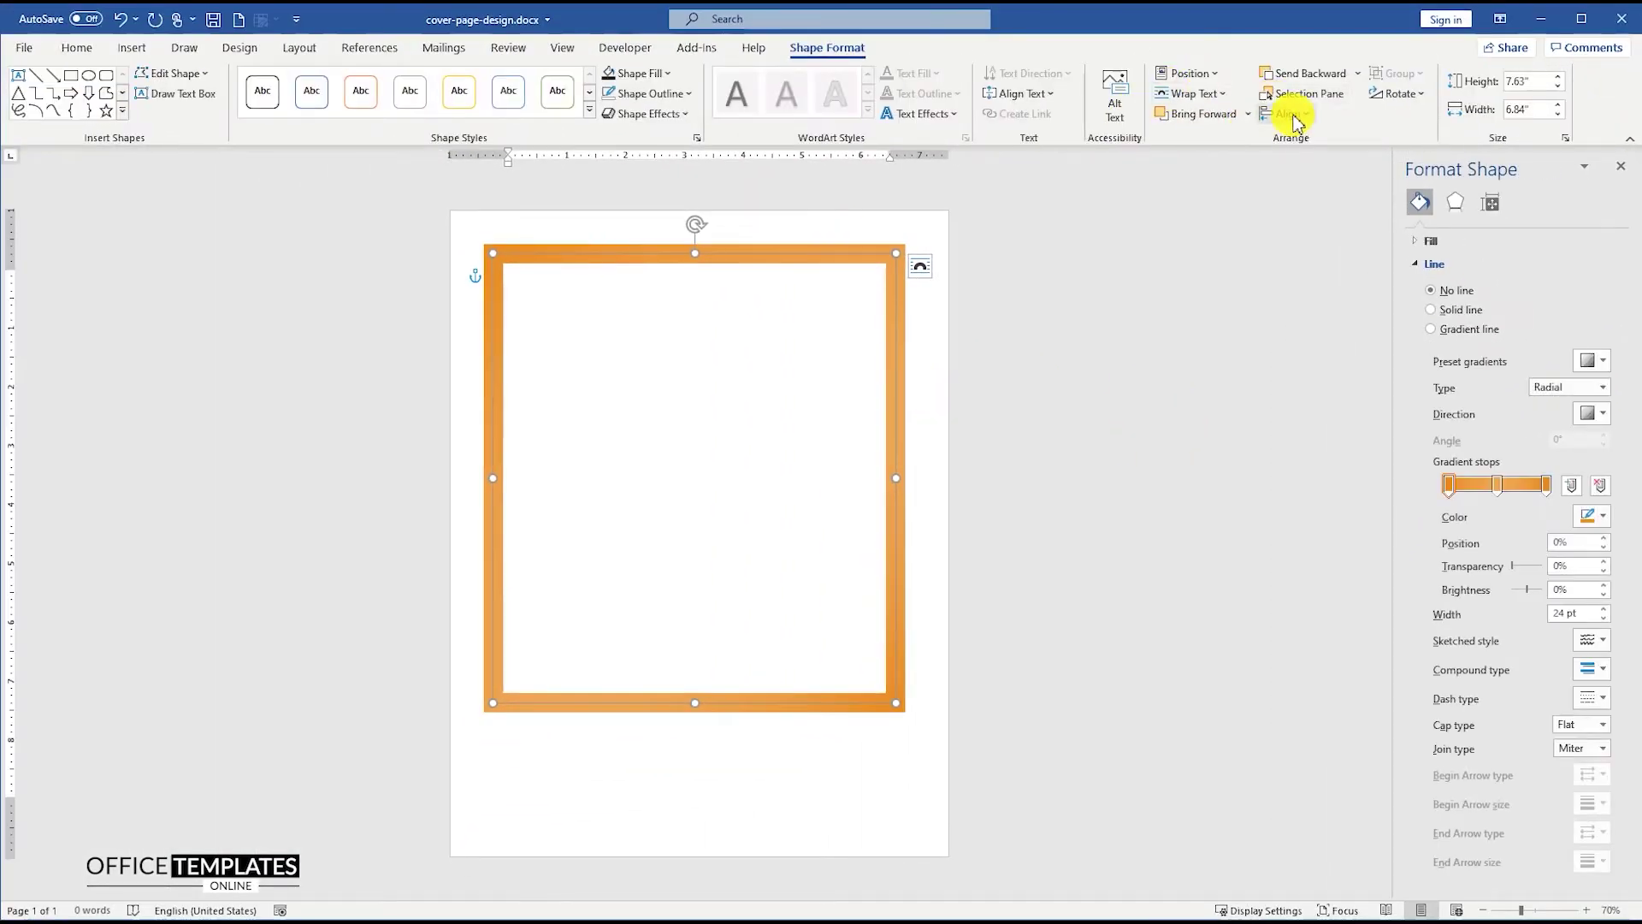
- Centre the orange frame horizontally on the page and deselect it
click(1286, 114)
click(1324, 163)
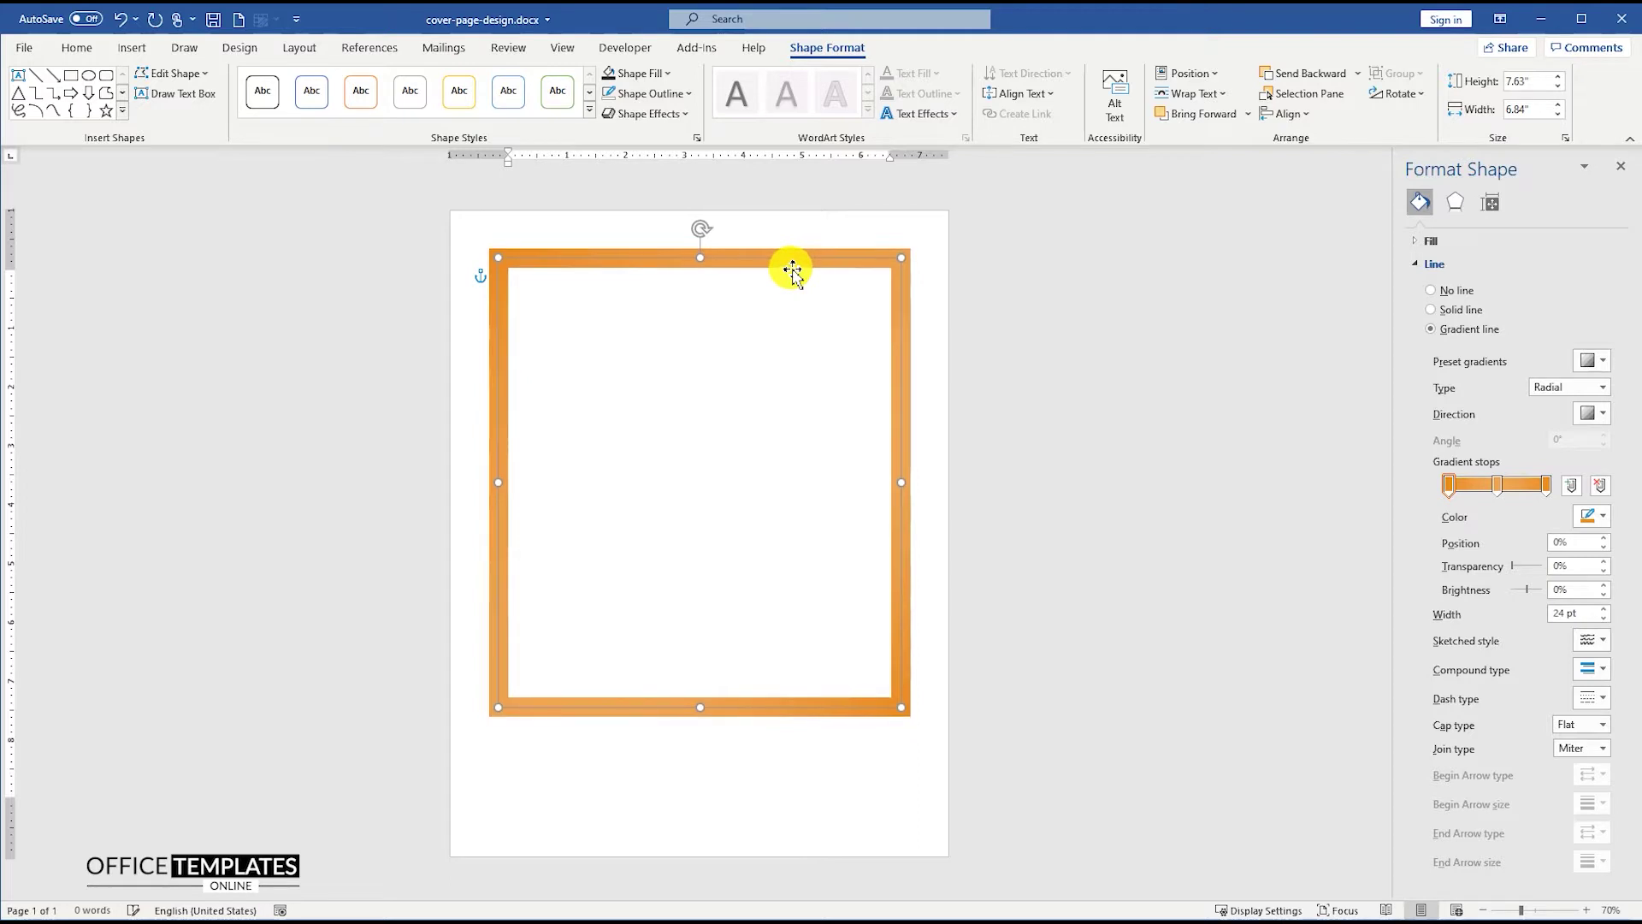
click(752, 328)
scroll(751, 330, up, 3)
scroll(752, 330, up, 1)
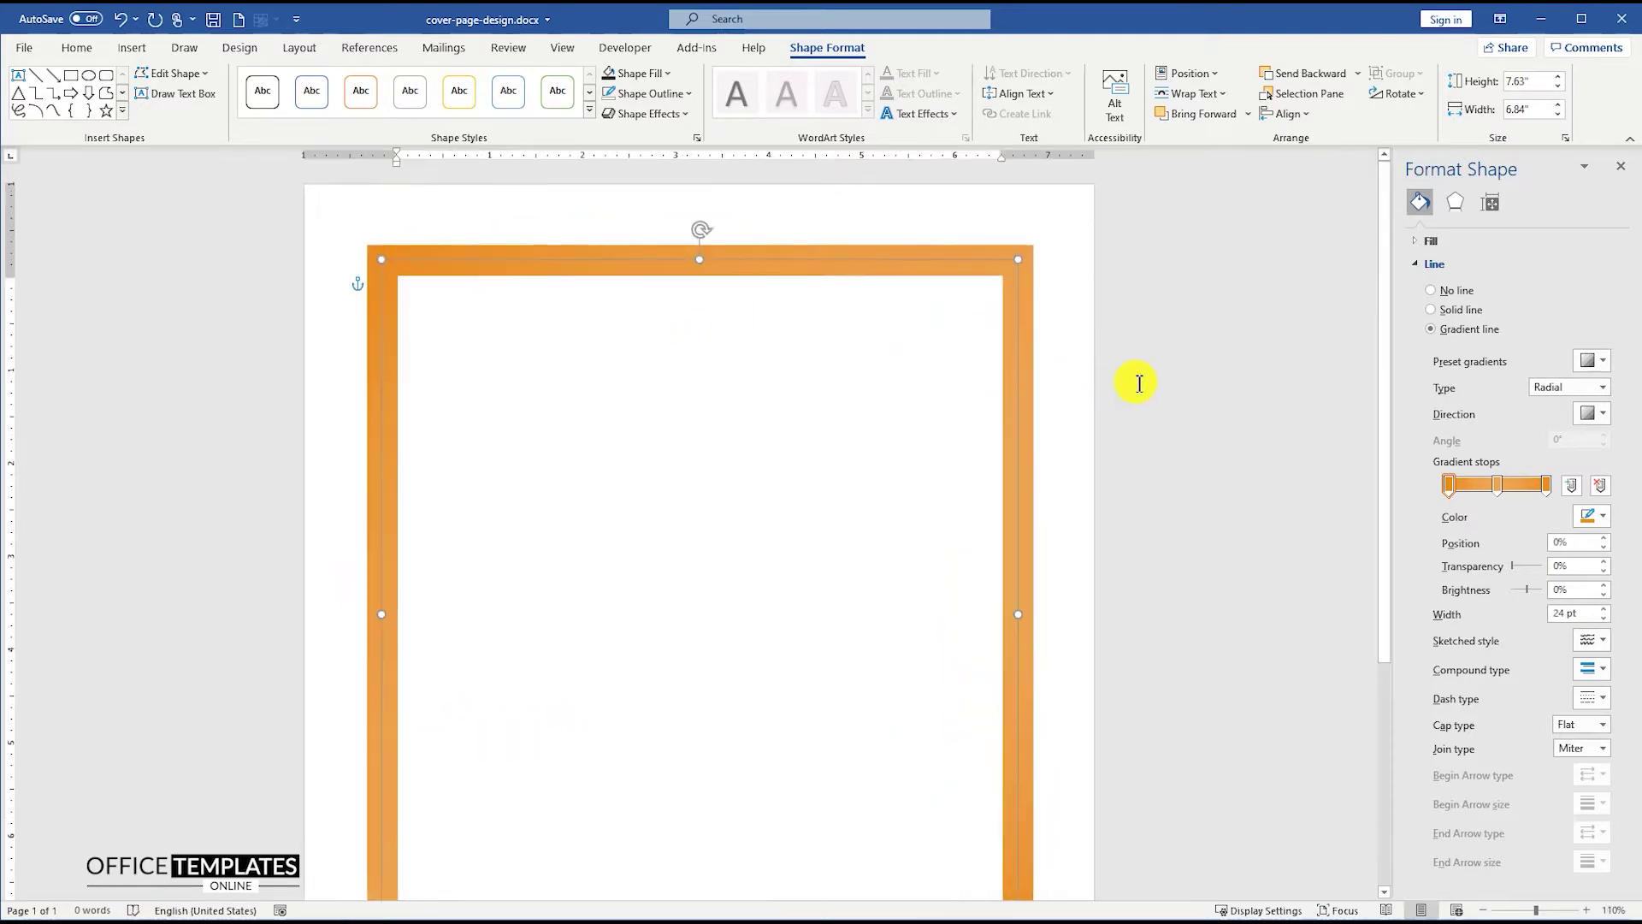
click(678, 293)
- Draw a straight diagonal line across the frame's top-left corner
click(132, 47)
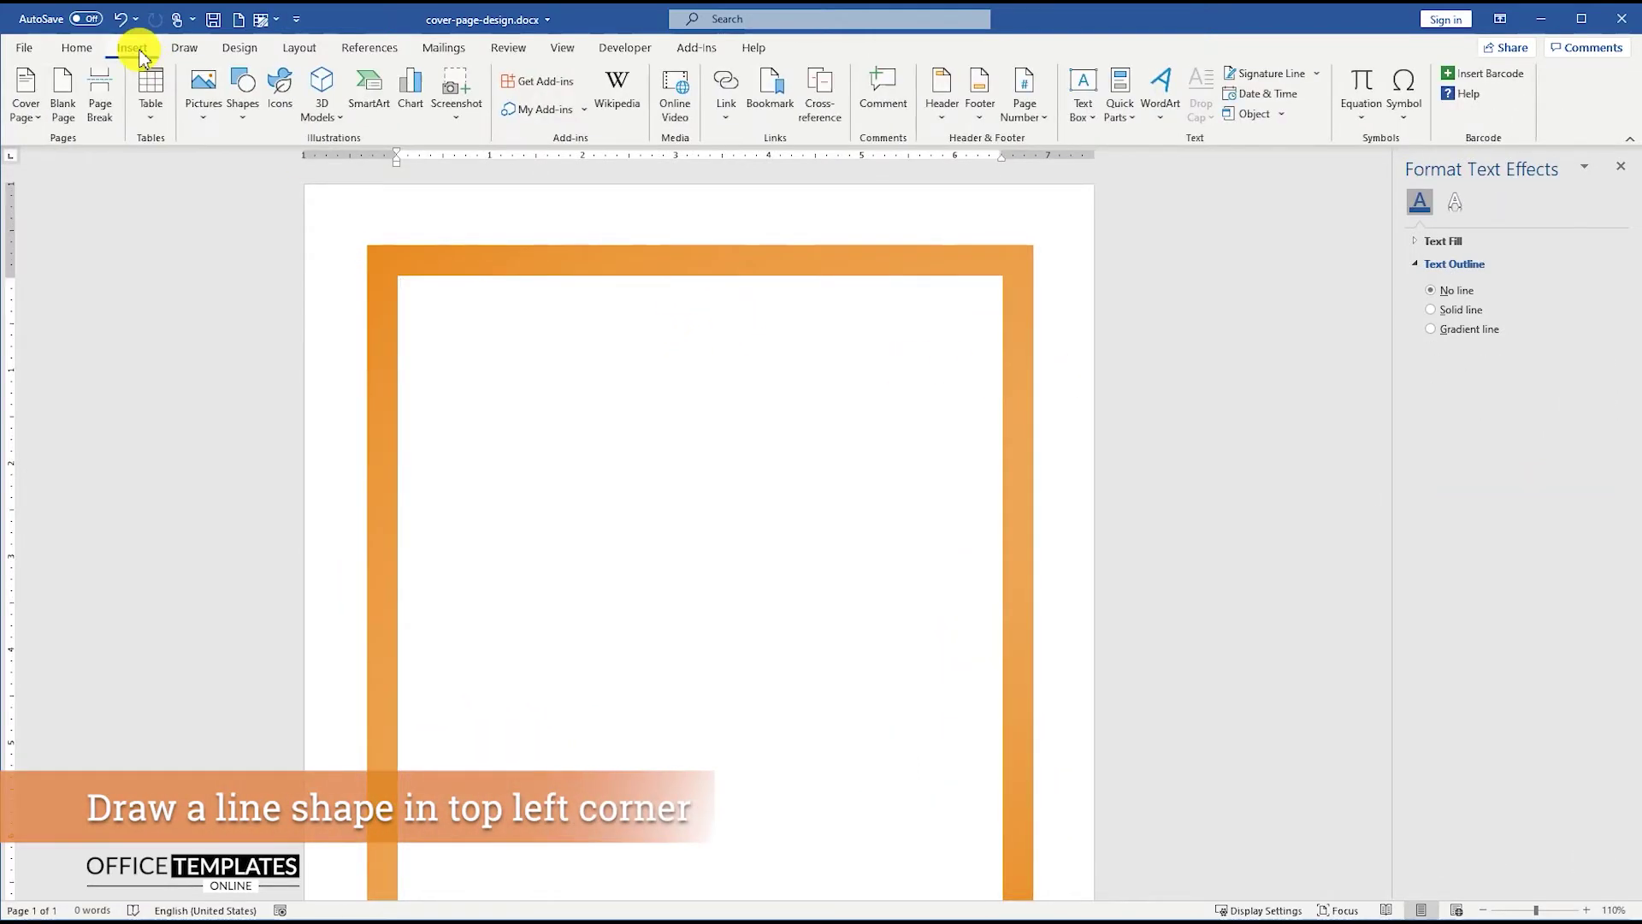
click(248, 101)
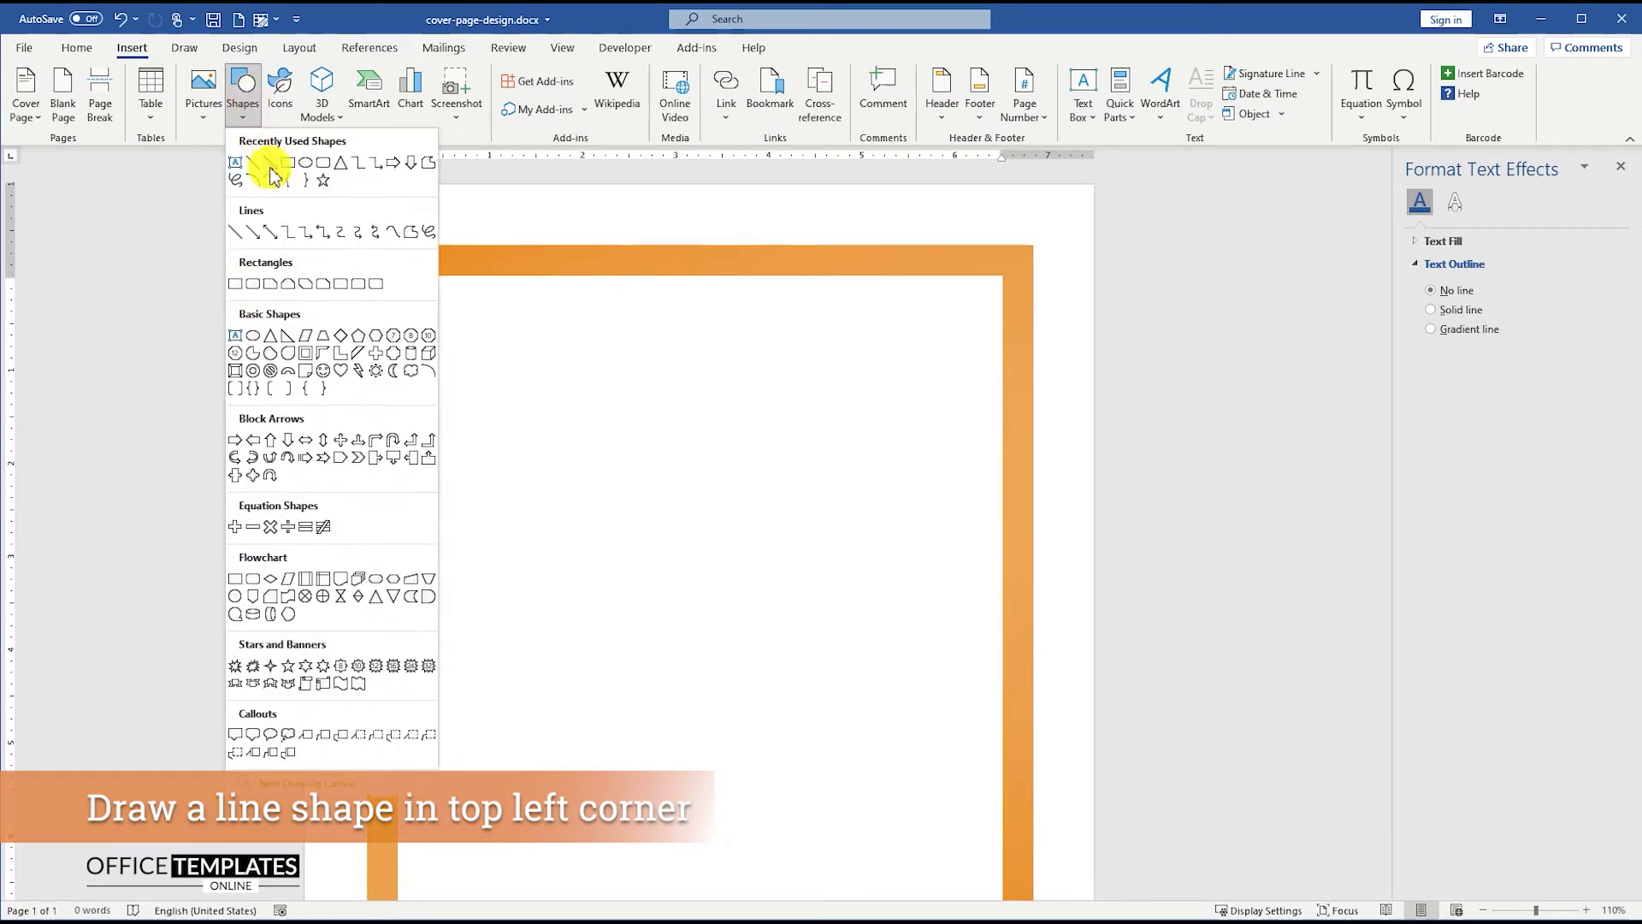
click(260, 173)
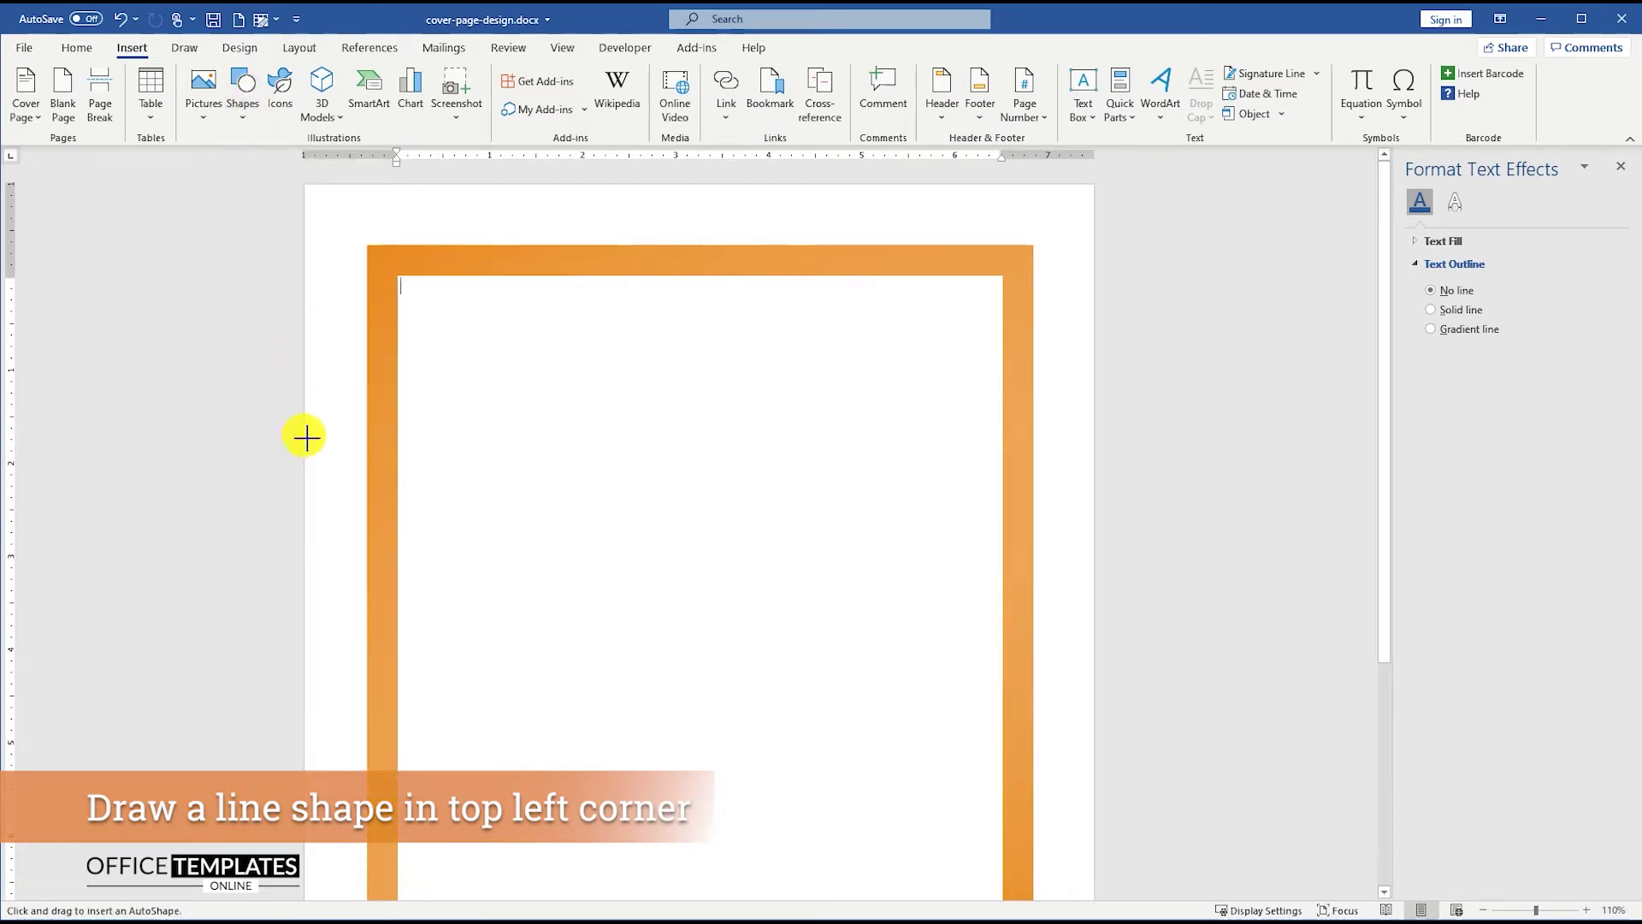
drag(306, 438, 637, 152)
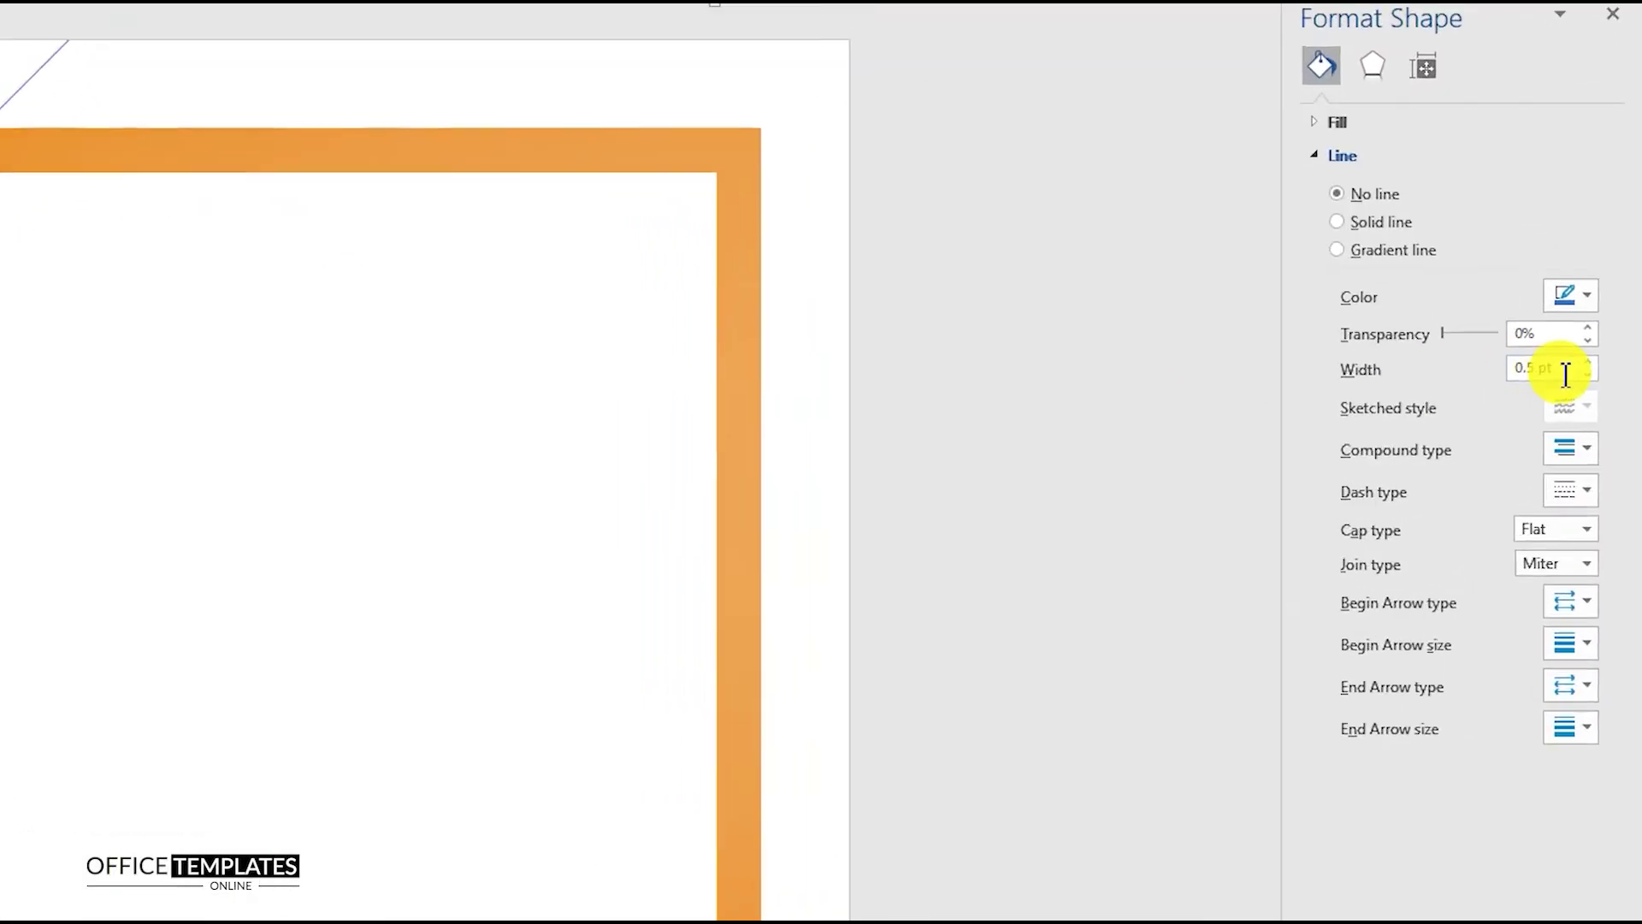
- Make the line 15 pt wide and dark charcoal, then duplicate it just beside the first
drag(1565, 373, 1484, 382)
text(15)
key(Return)
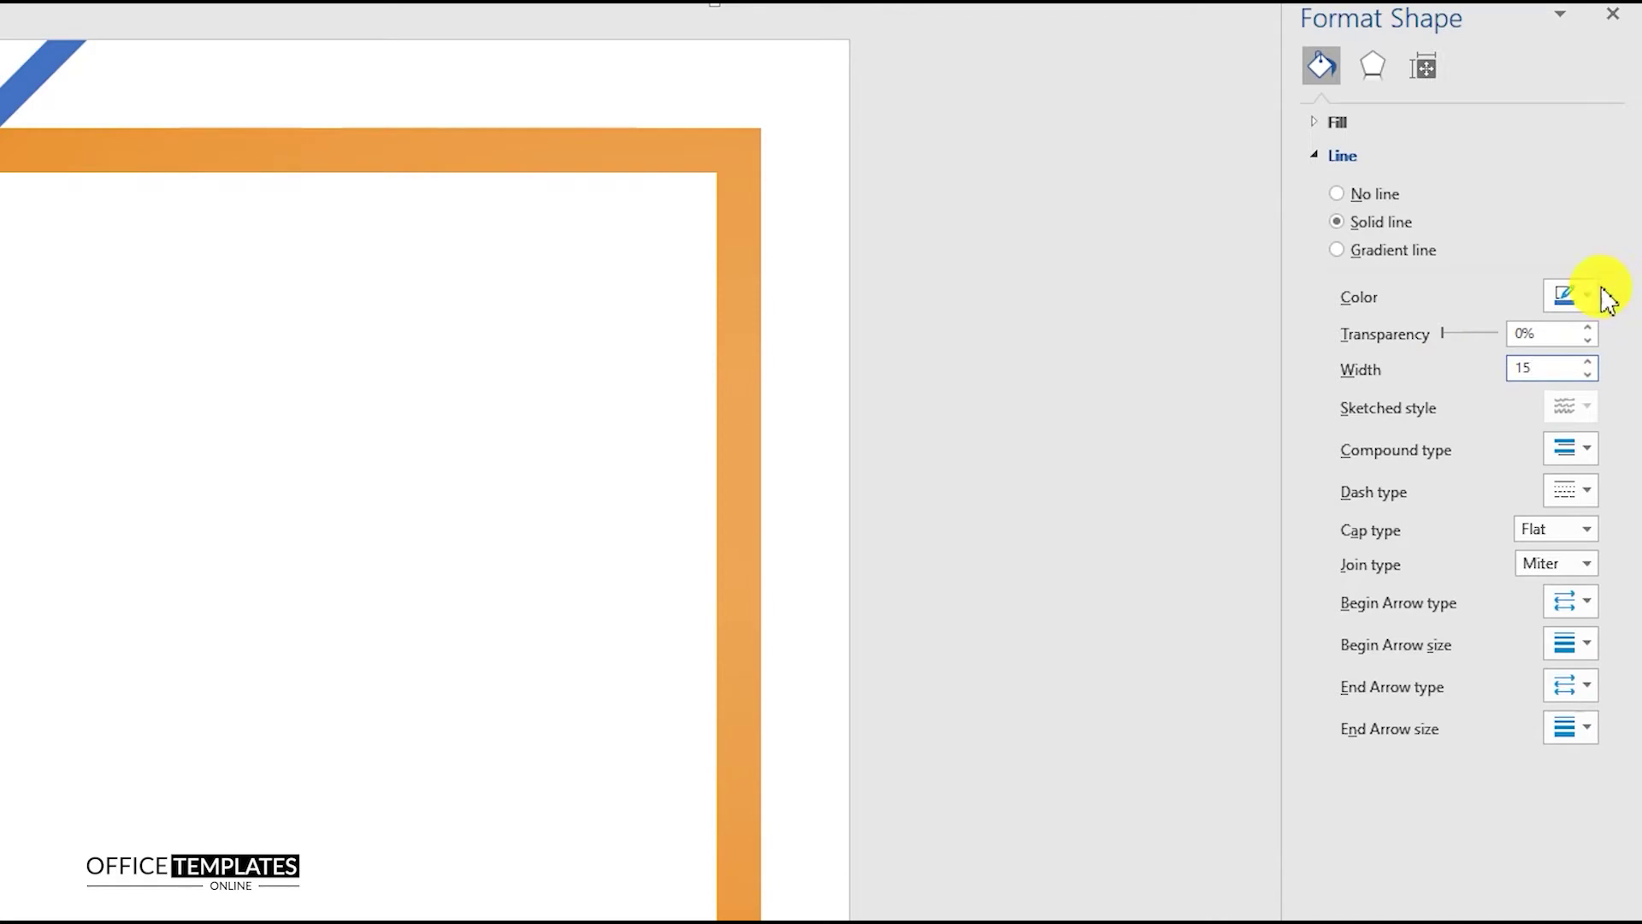
click(1587, 295)
click(1461, 609)
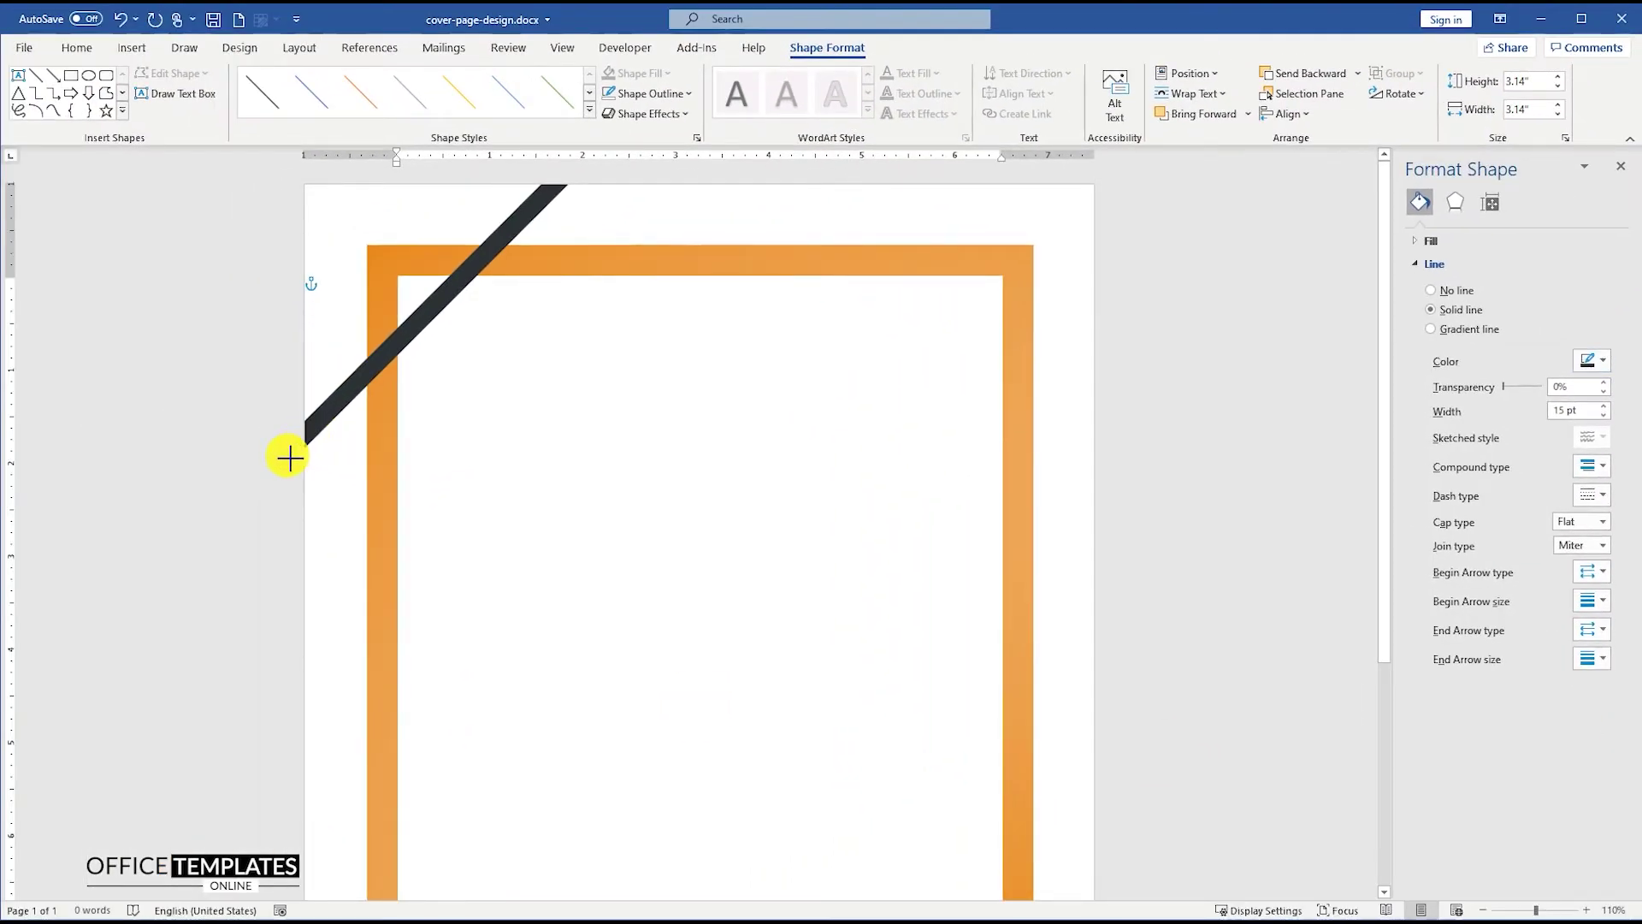
mouse_move(422, 323)
mouse_down()
mouse_move(445, 303)
mouse_move(473, 351)
mouse_up()
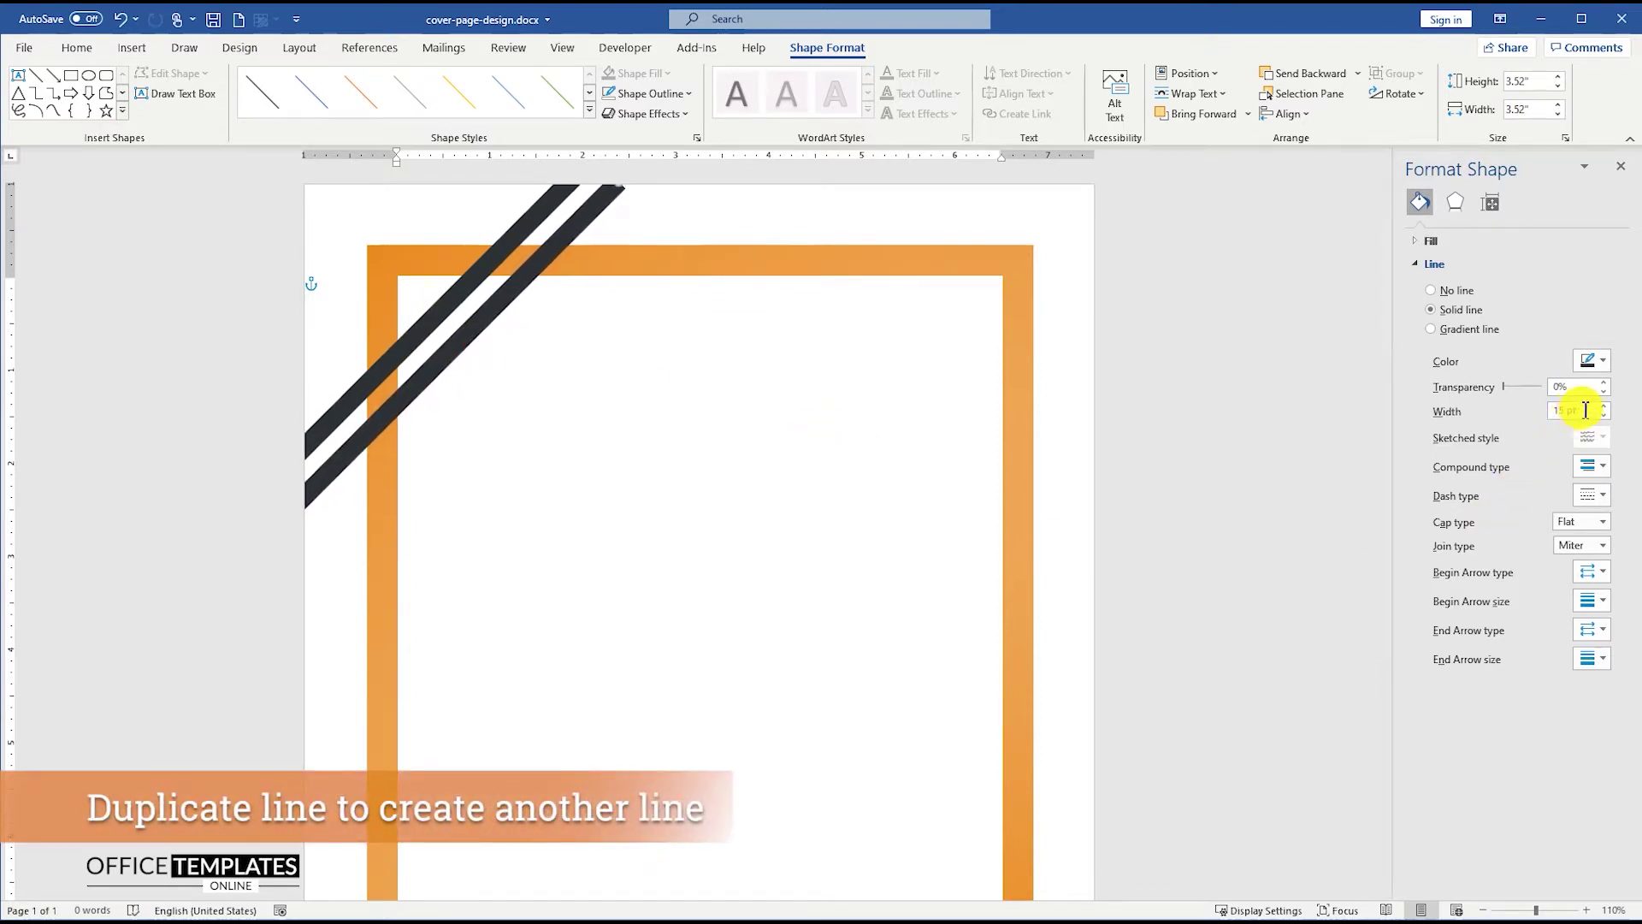
- Make the second stripe 30 pt and lengthen it toward the page top
text(30)
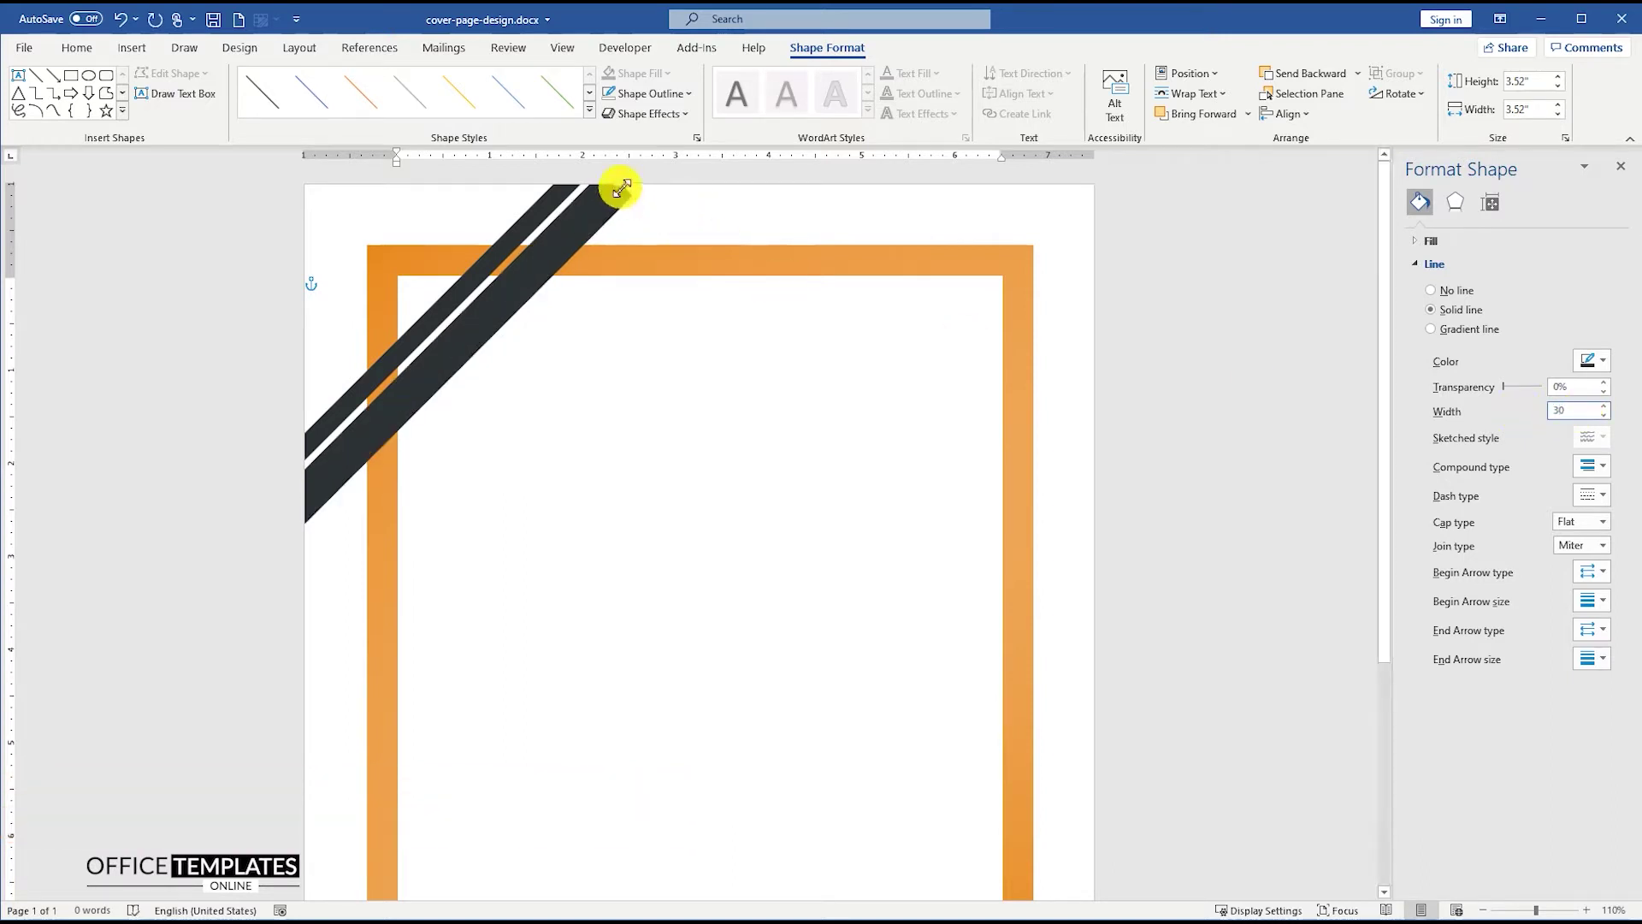
drag(620, 187, 667, 165)
drag(572, 259, 572, 255)
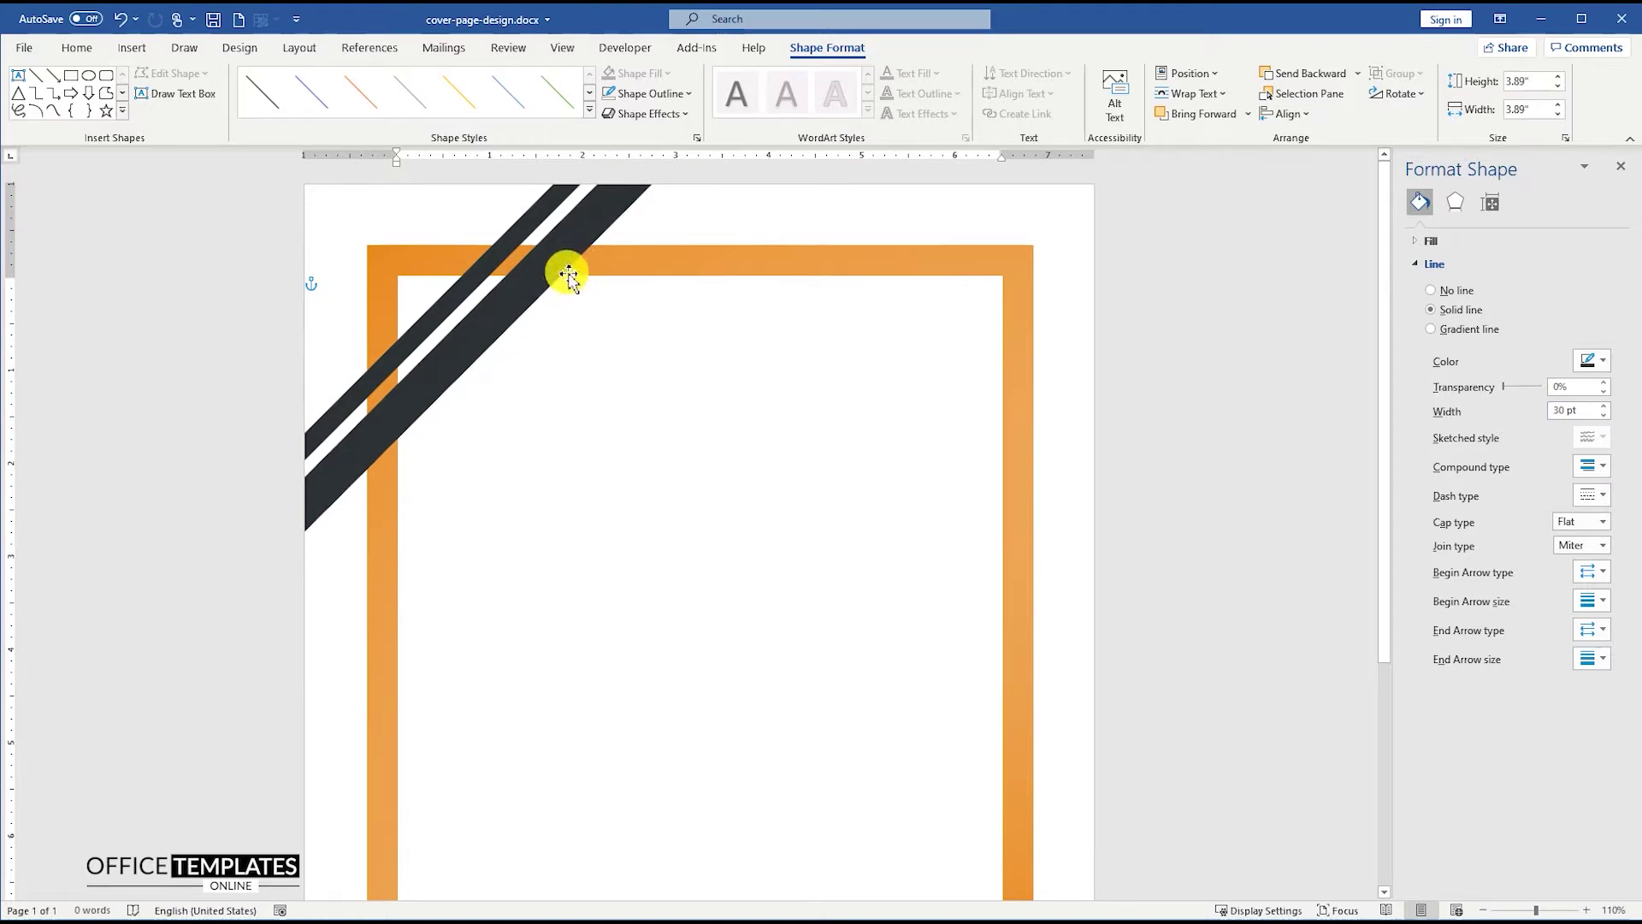
- Add a third 60 pt stripe sent behind the orange frame, then copy a thin stripe lower down
drag(560, 265, 857, 146)
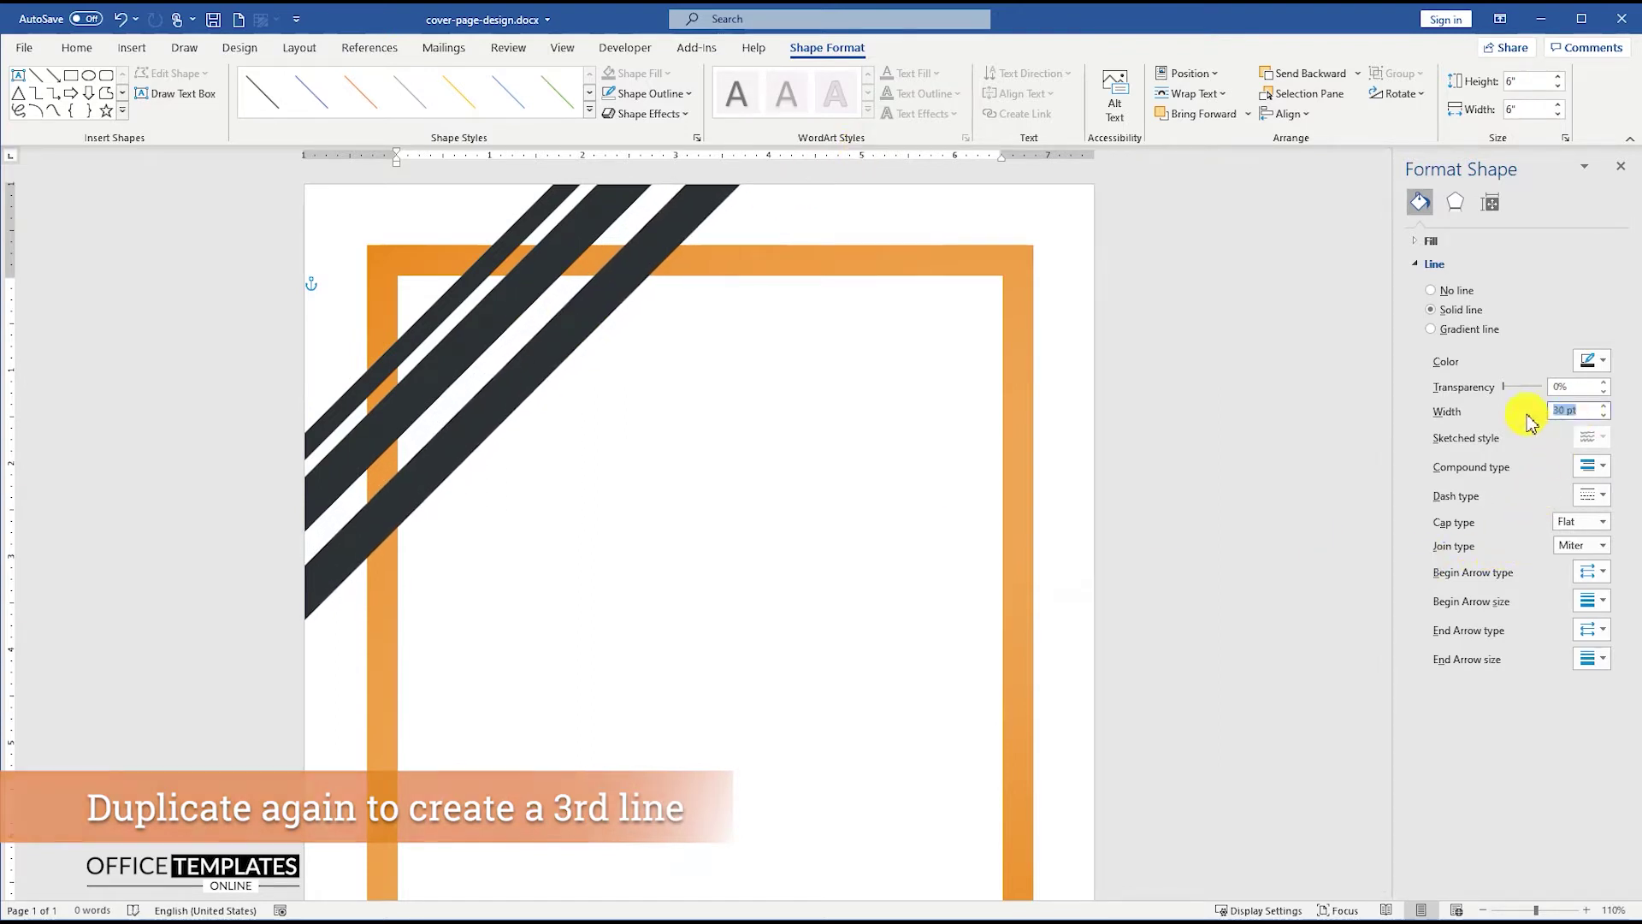
text(60)
click(569, 340)
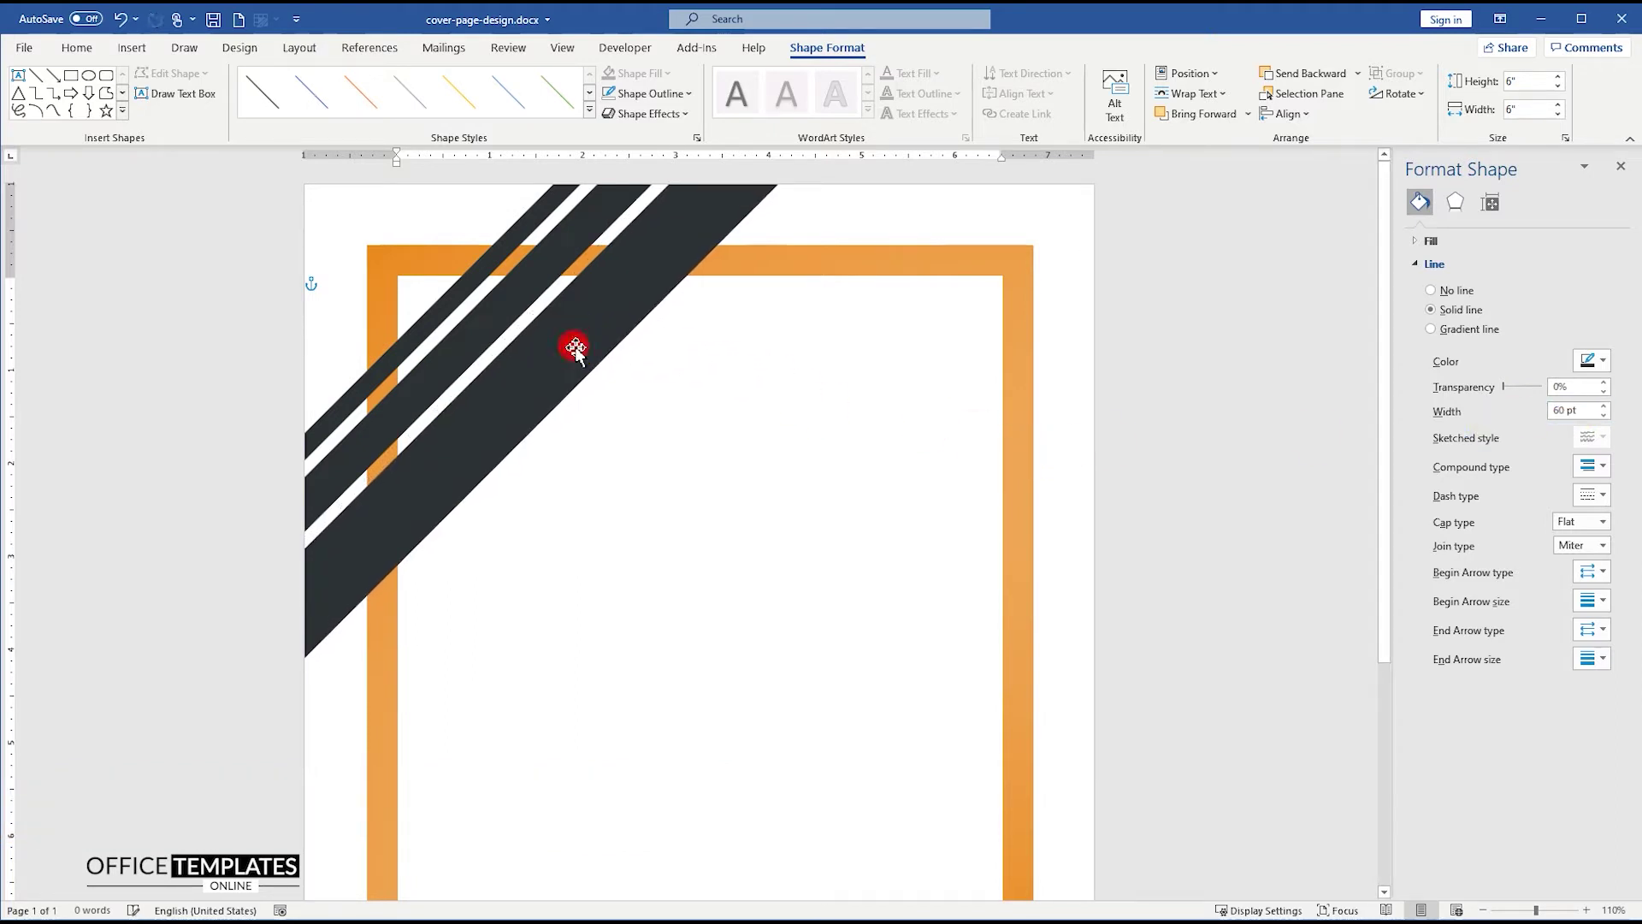
right_click(522, 295)
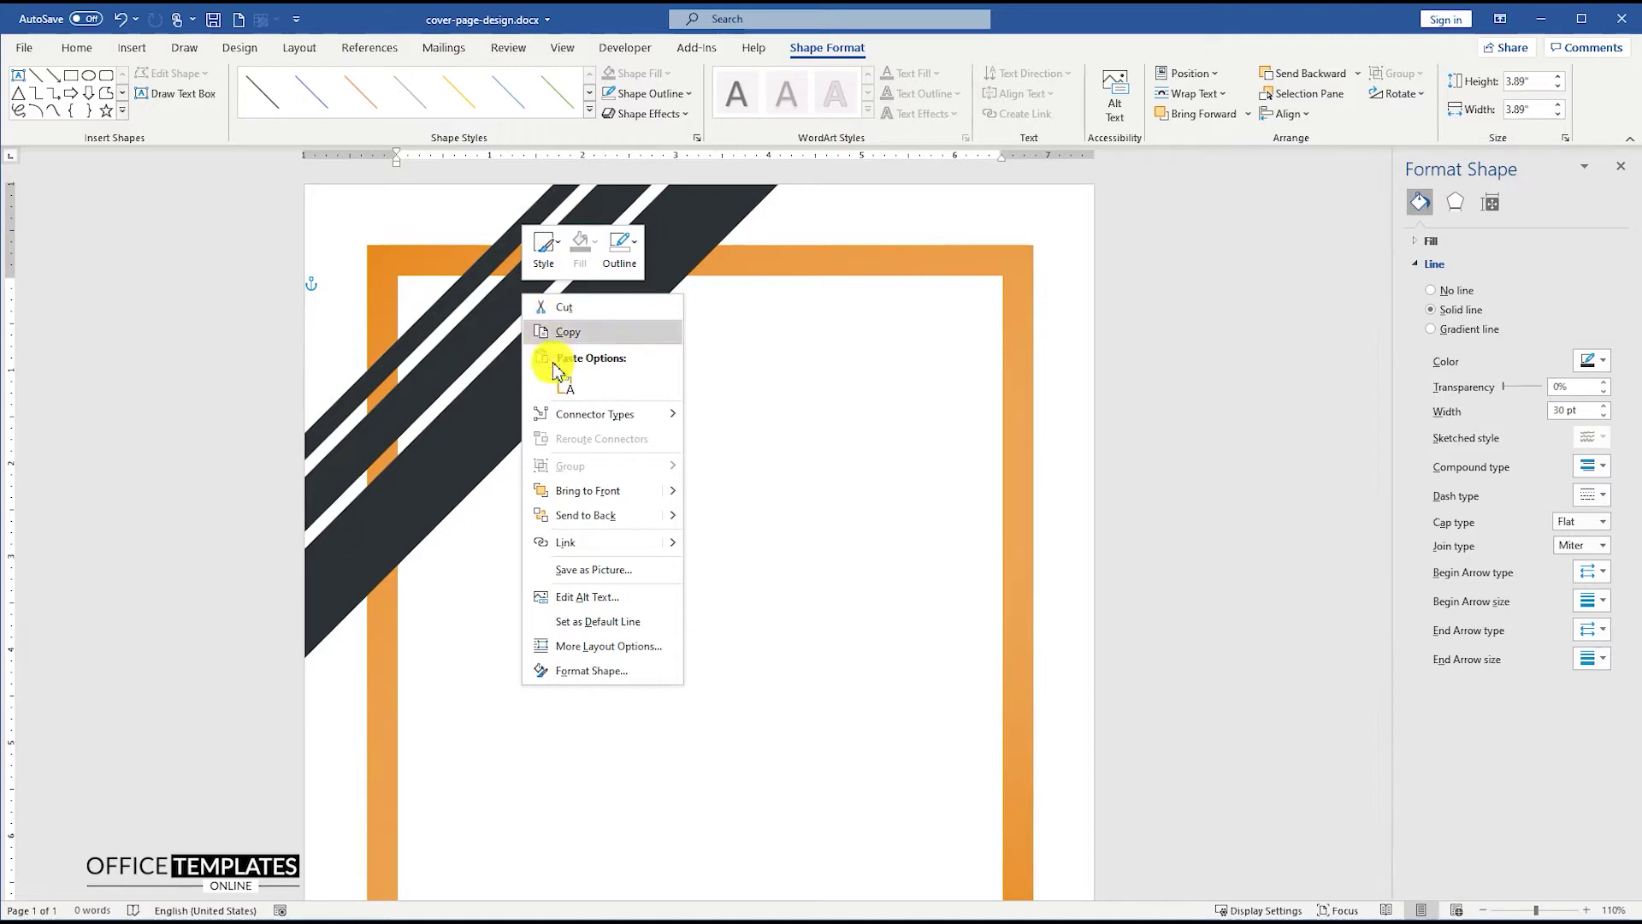
click(590, 516)
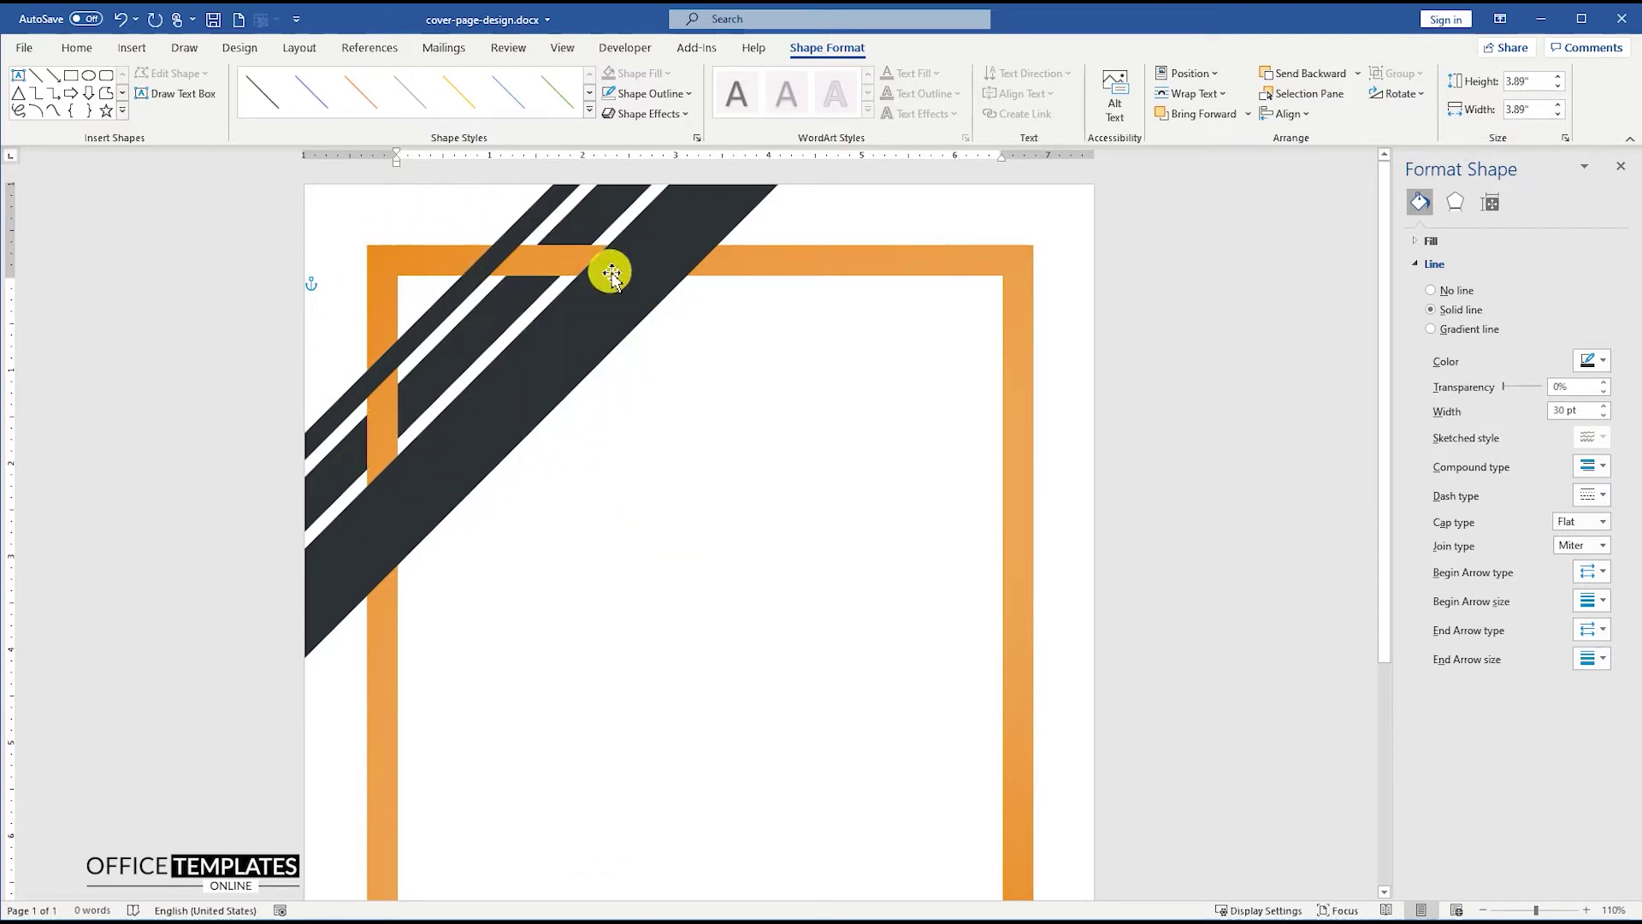
scroll(614, 276, down, 3)
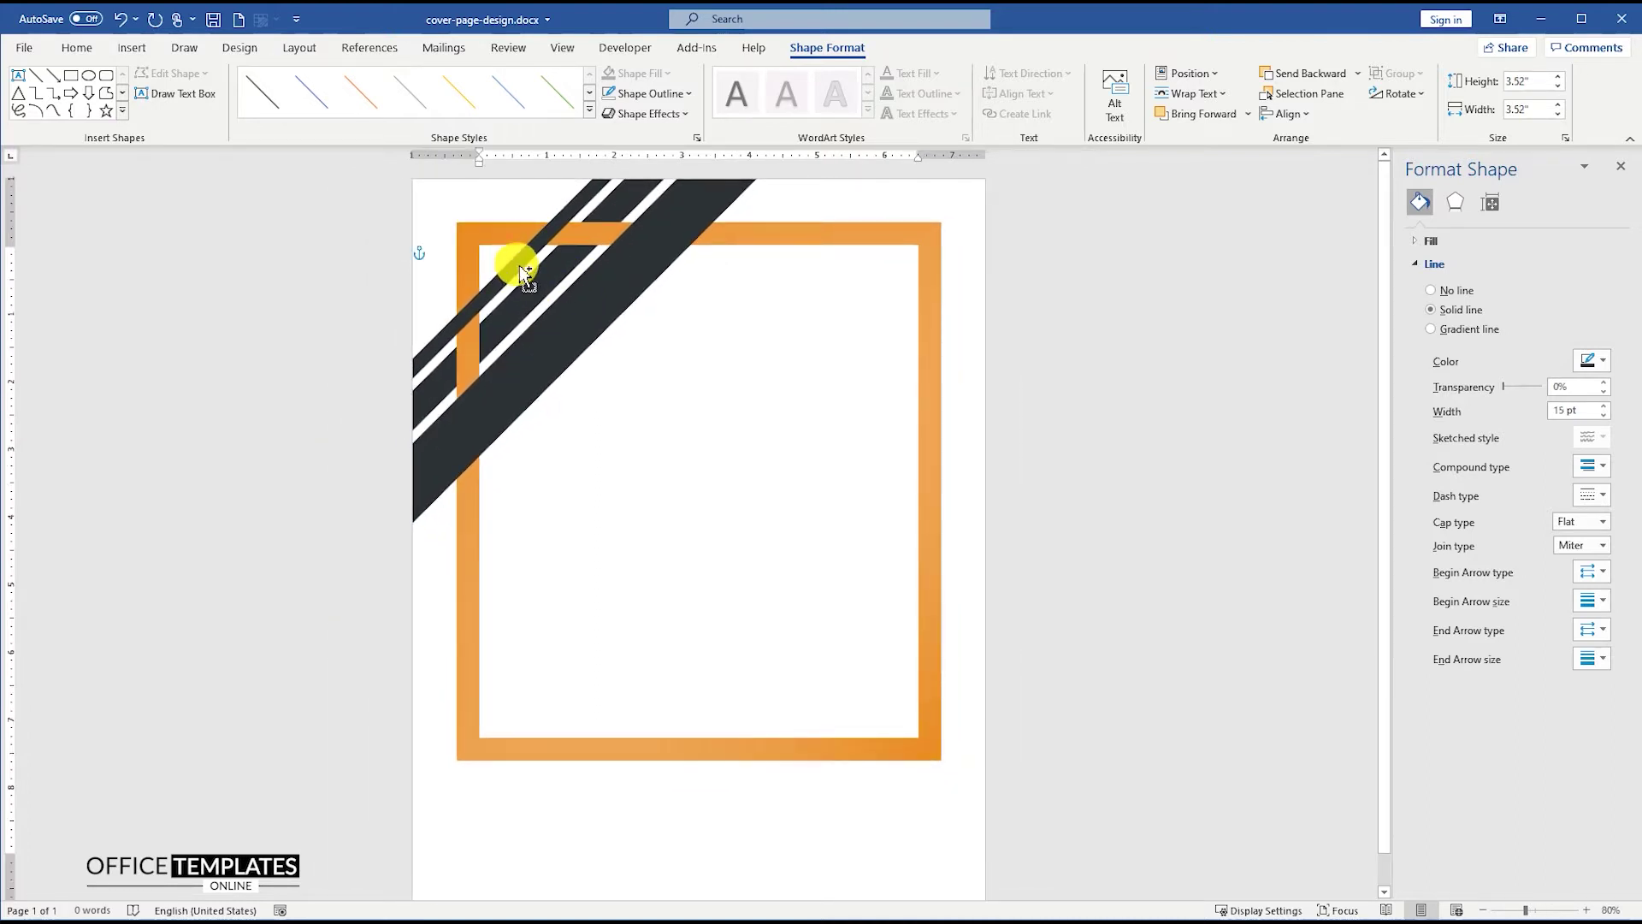
drag(520, 265, 947, 814)
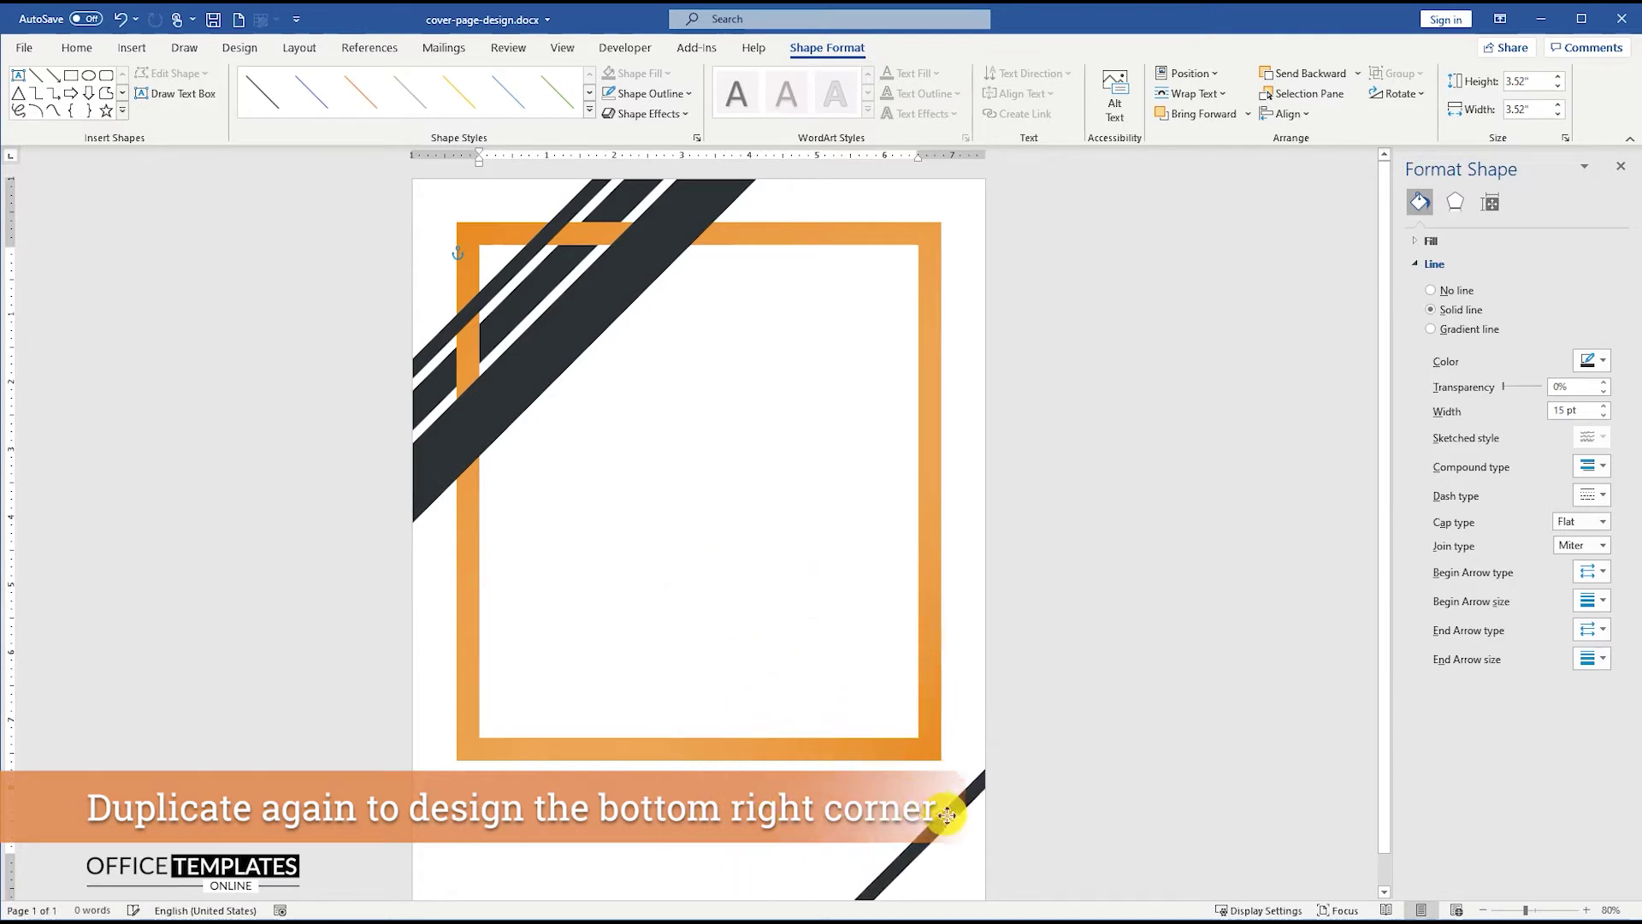
- Move the stripe copy into the bottom-right corner and add a parallel 7.5 pt copy
scroll(941, 814, up, 4)
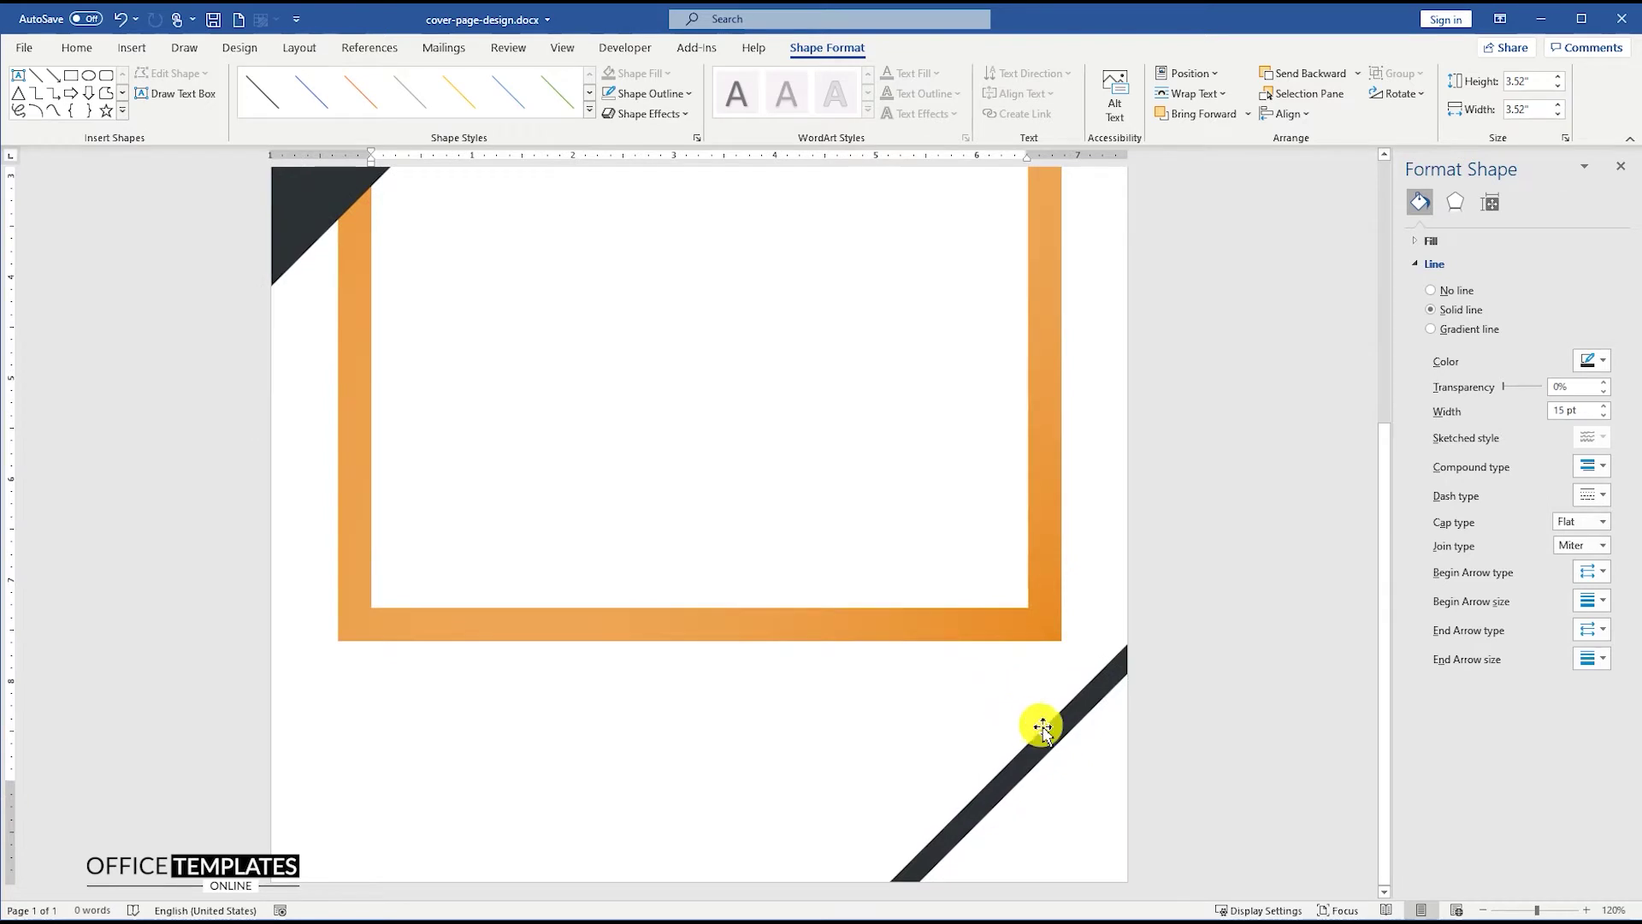
drag(1047, 728, 1077, 739)
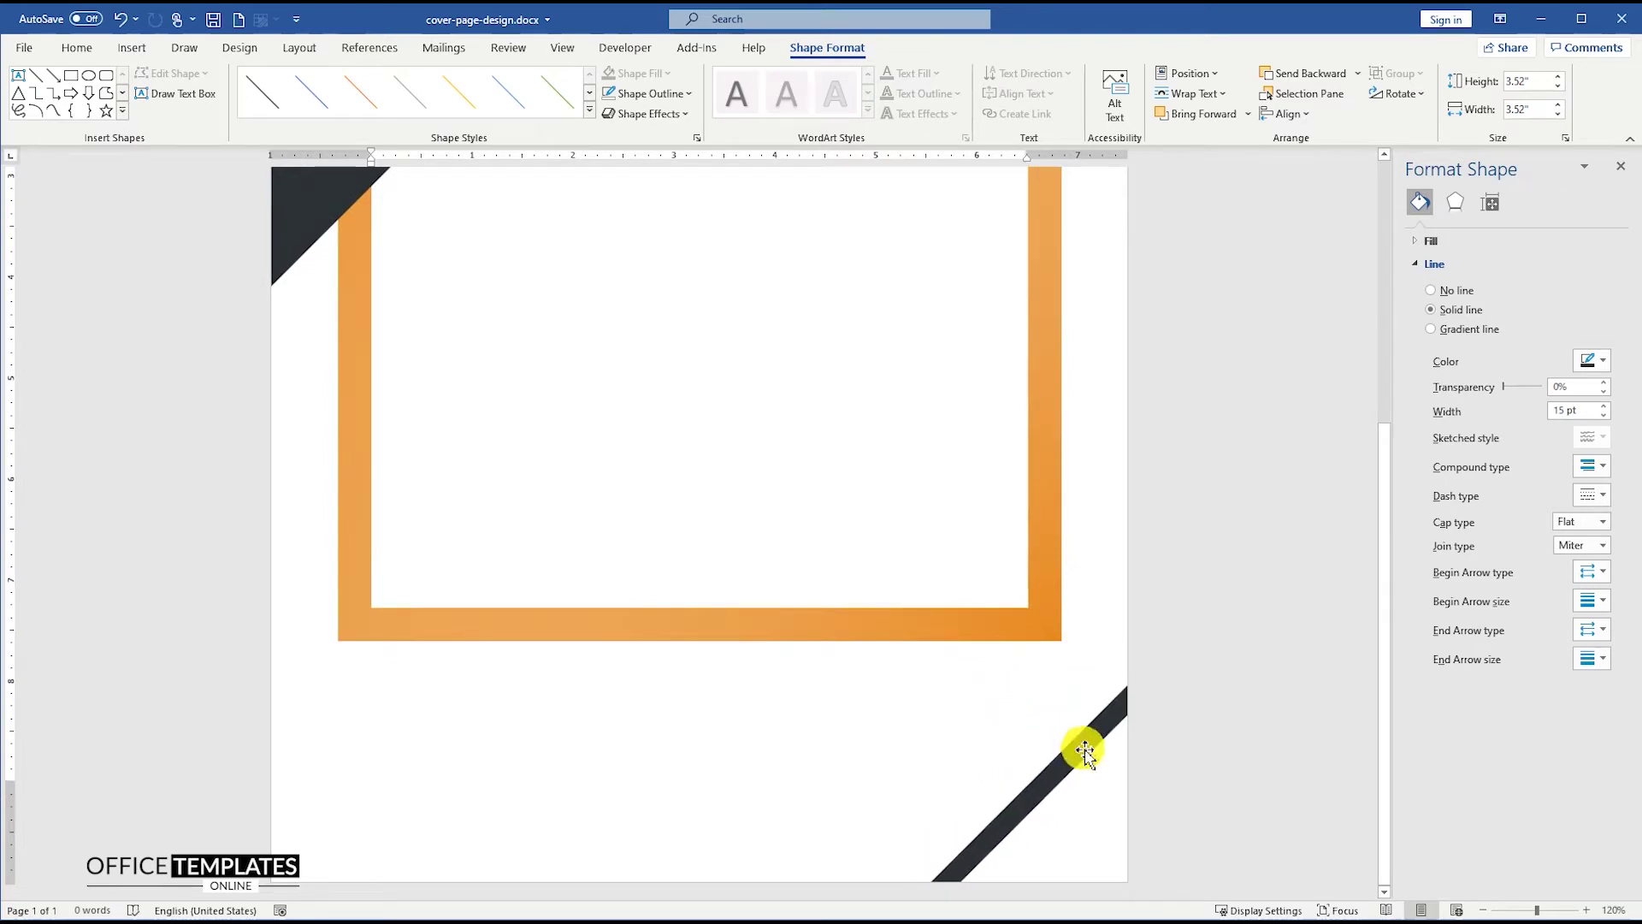
scroll(1084, 751, up, 2)
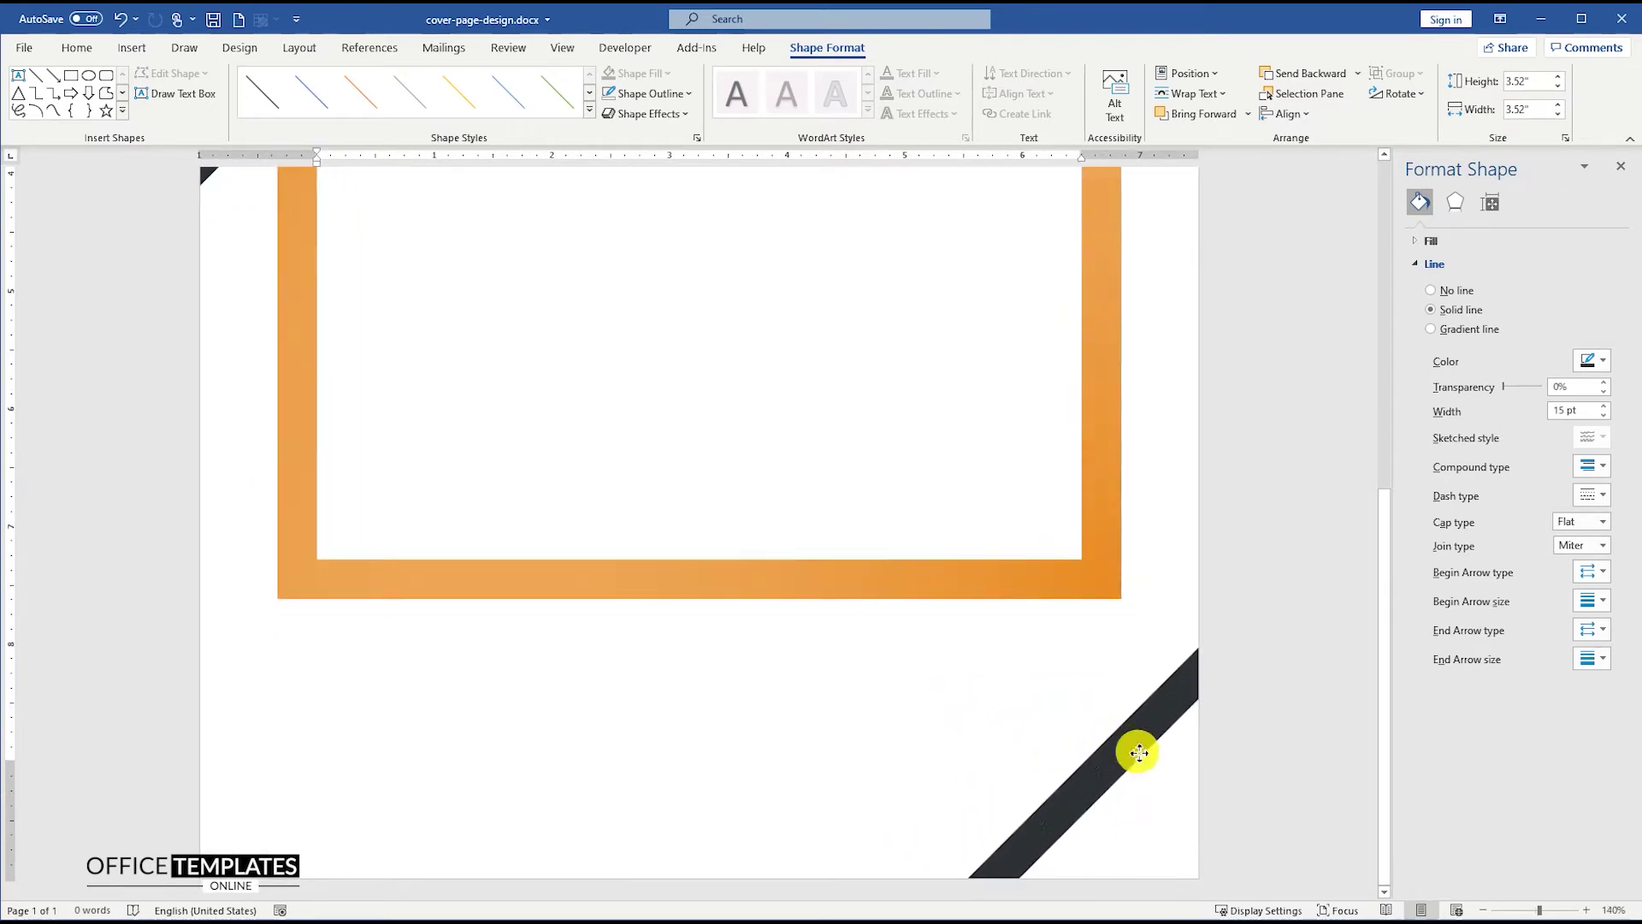
ctrl+drag(1139, 753, 1166, 772)
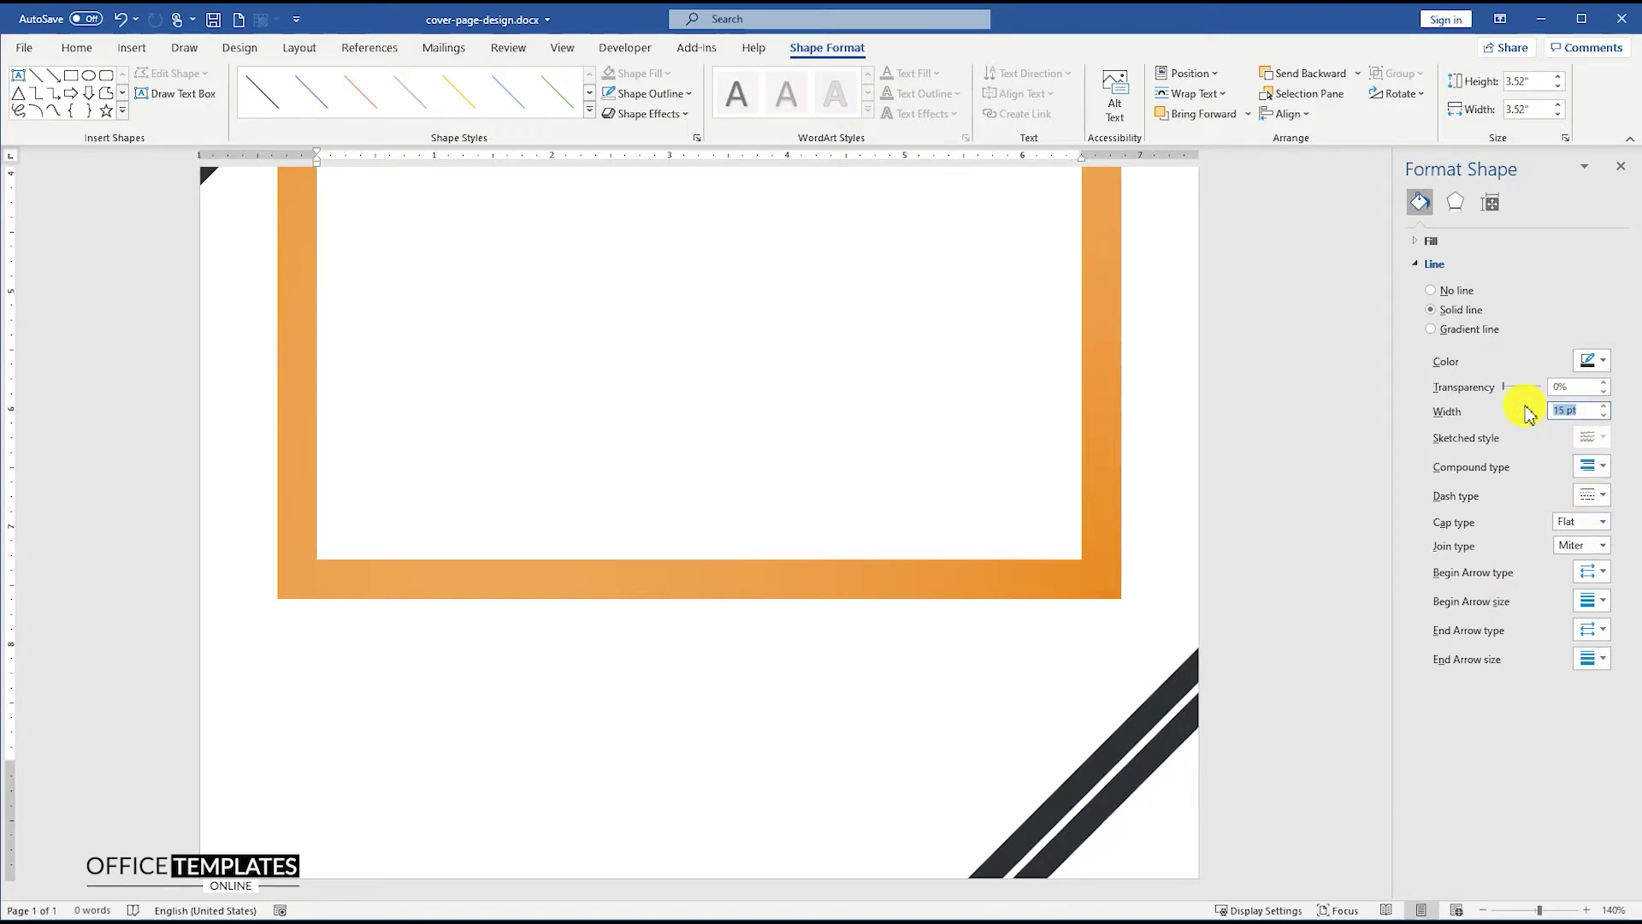
text(7.)
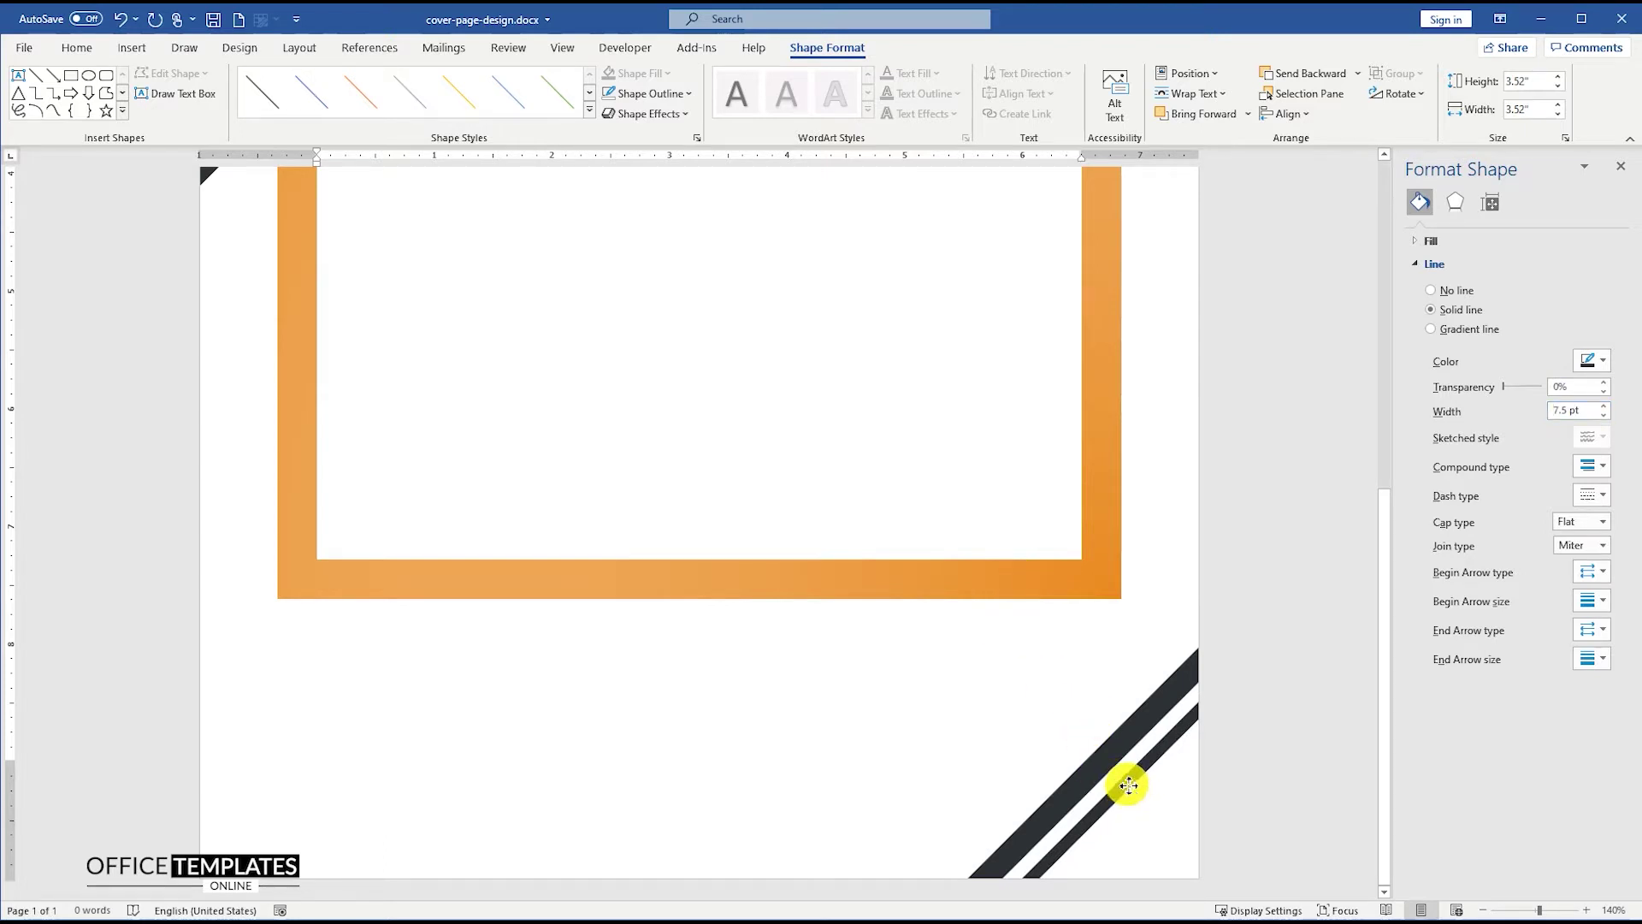
drag(1128, 785, 1147, 791)
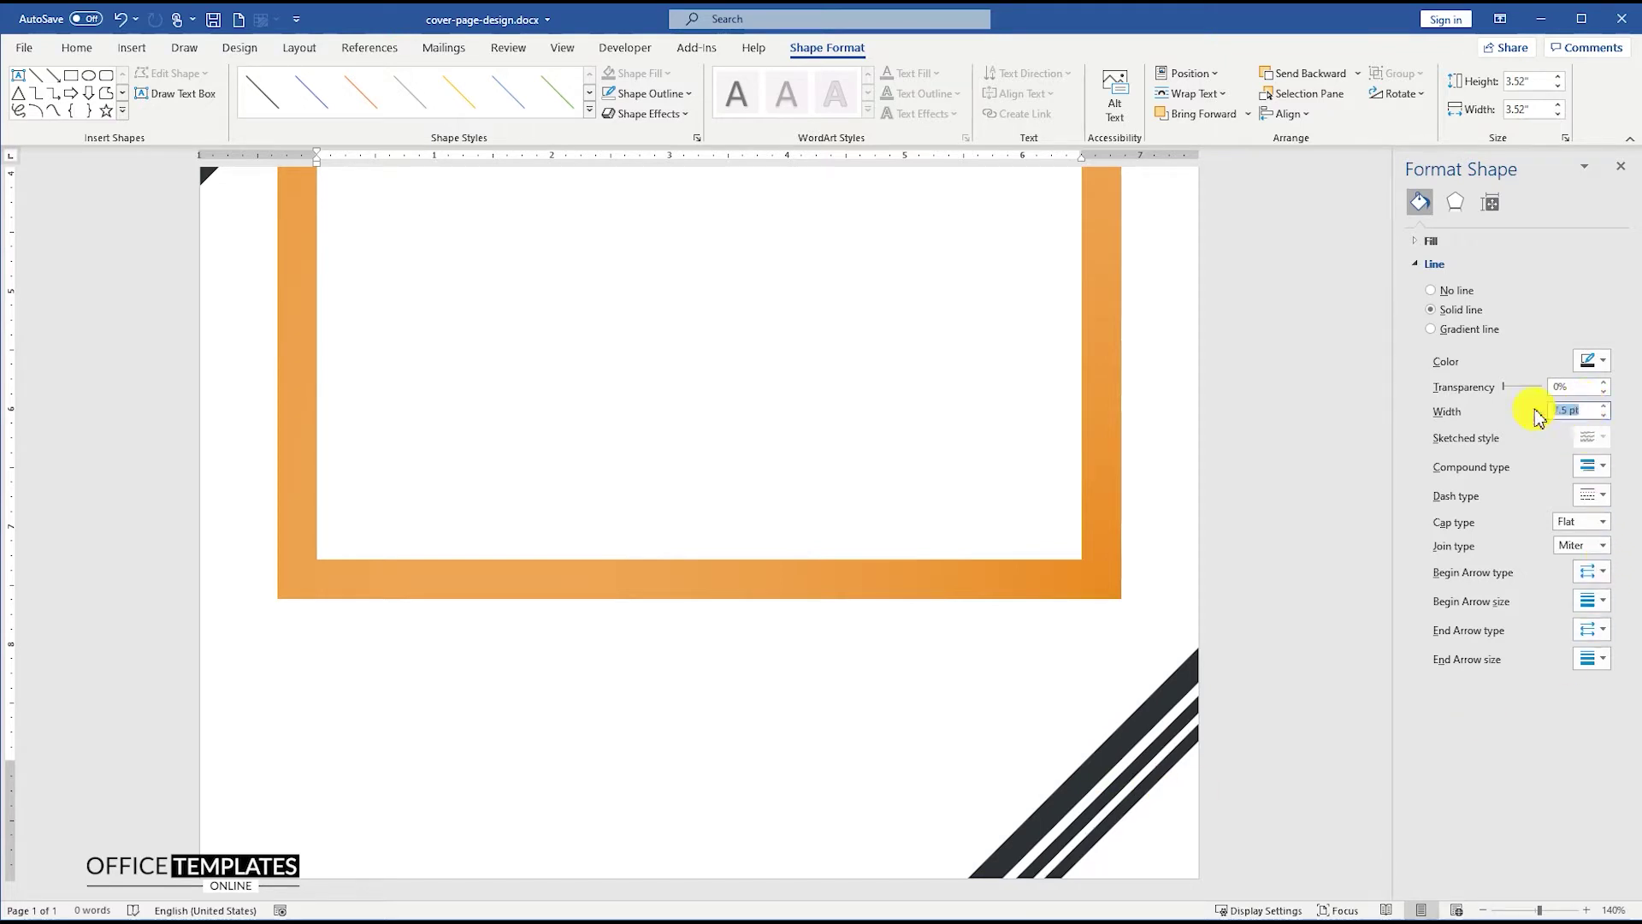
- Set the thinnest stripe to 3.75 pt and nudge it into line with the others
text(3)
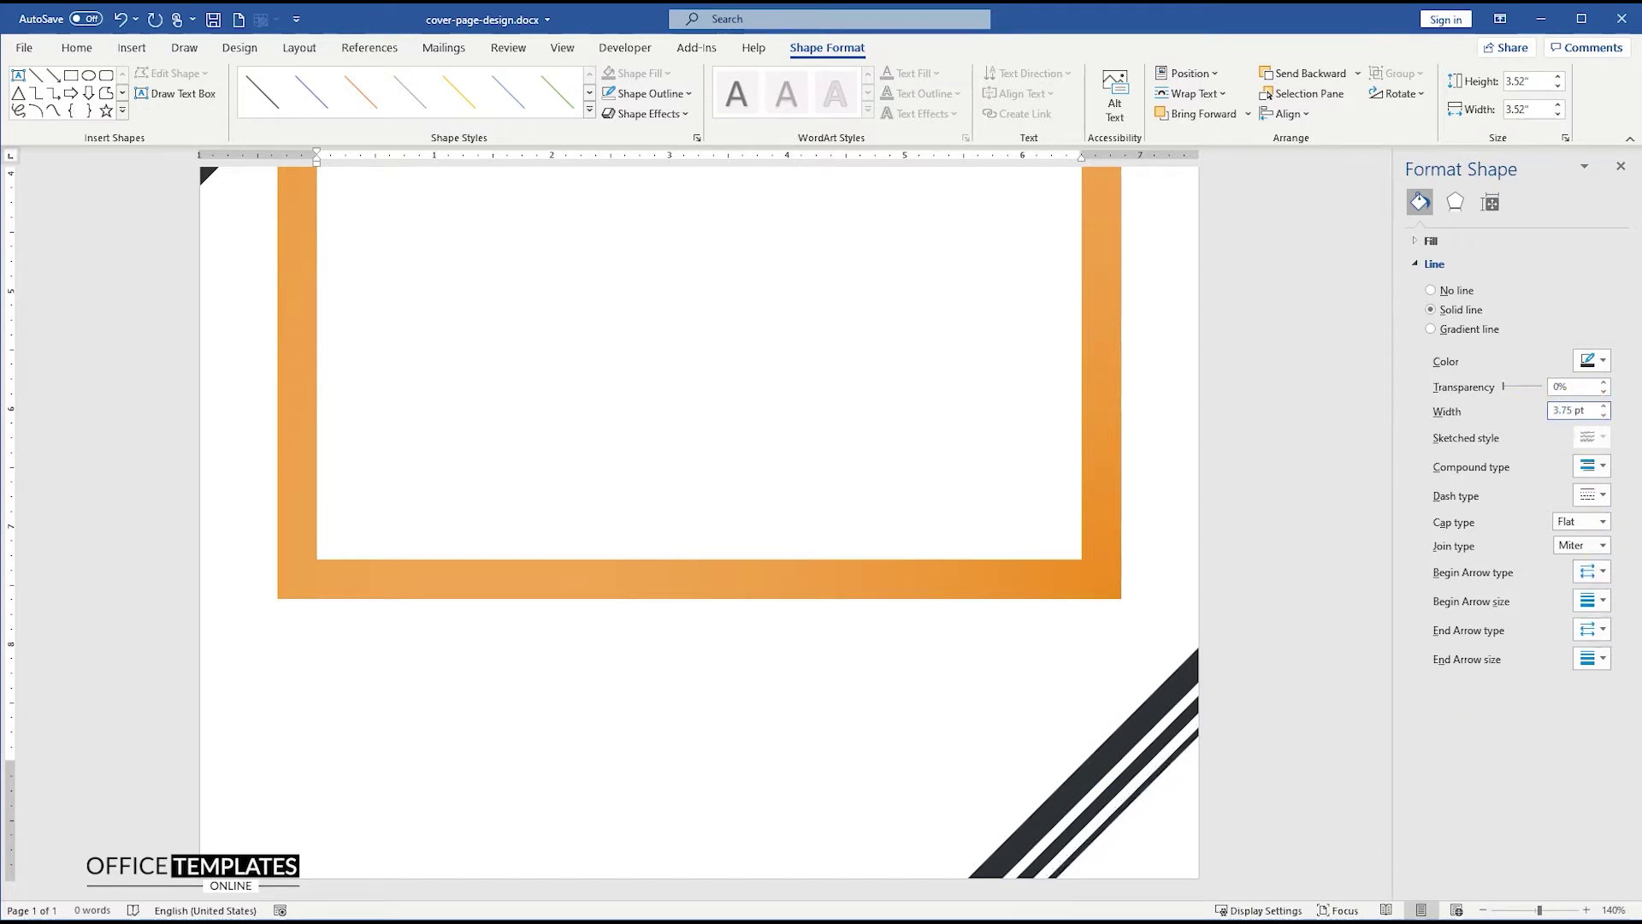
text(.75 pt)
click(1165, 778)
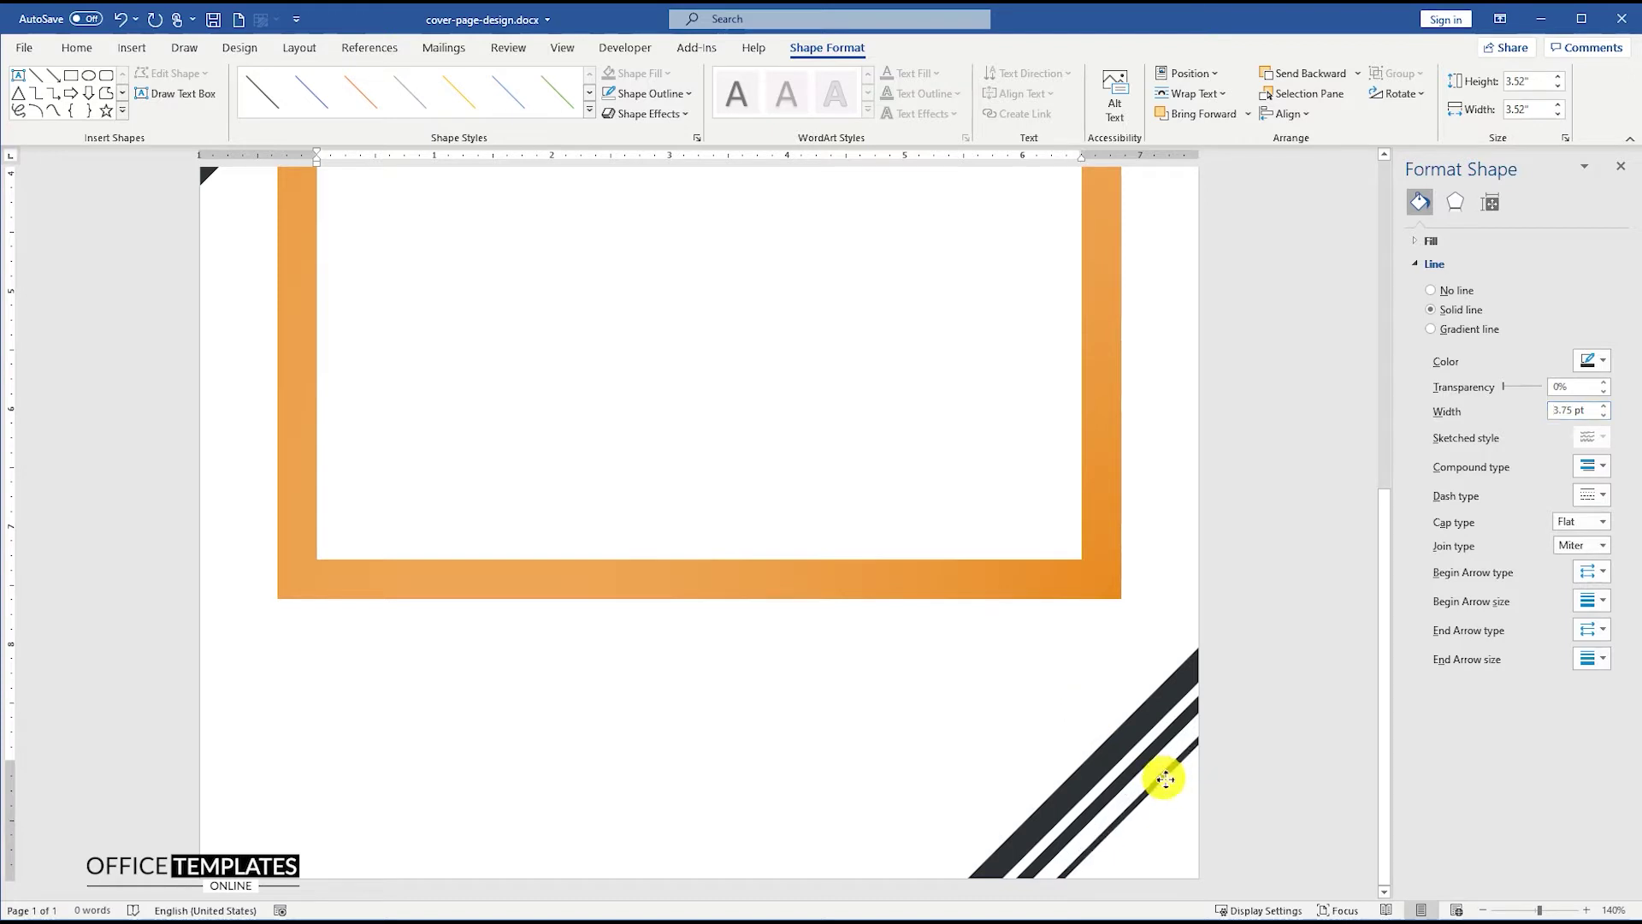
drag(1165, 779, 1167, 771)
scroll(1023, 727, down, 7)
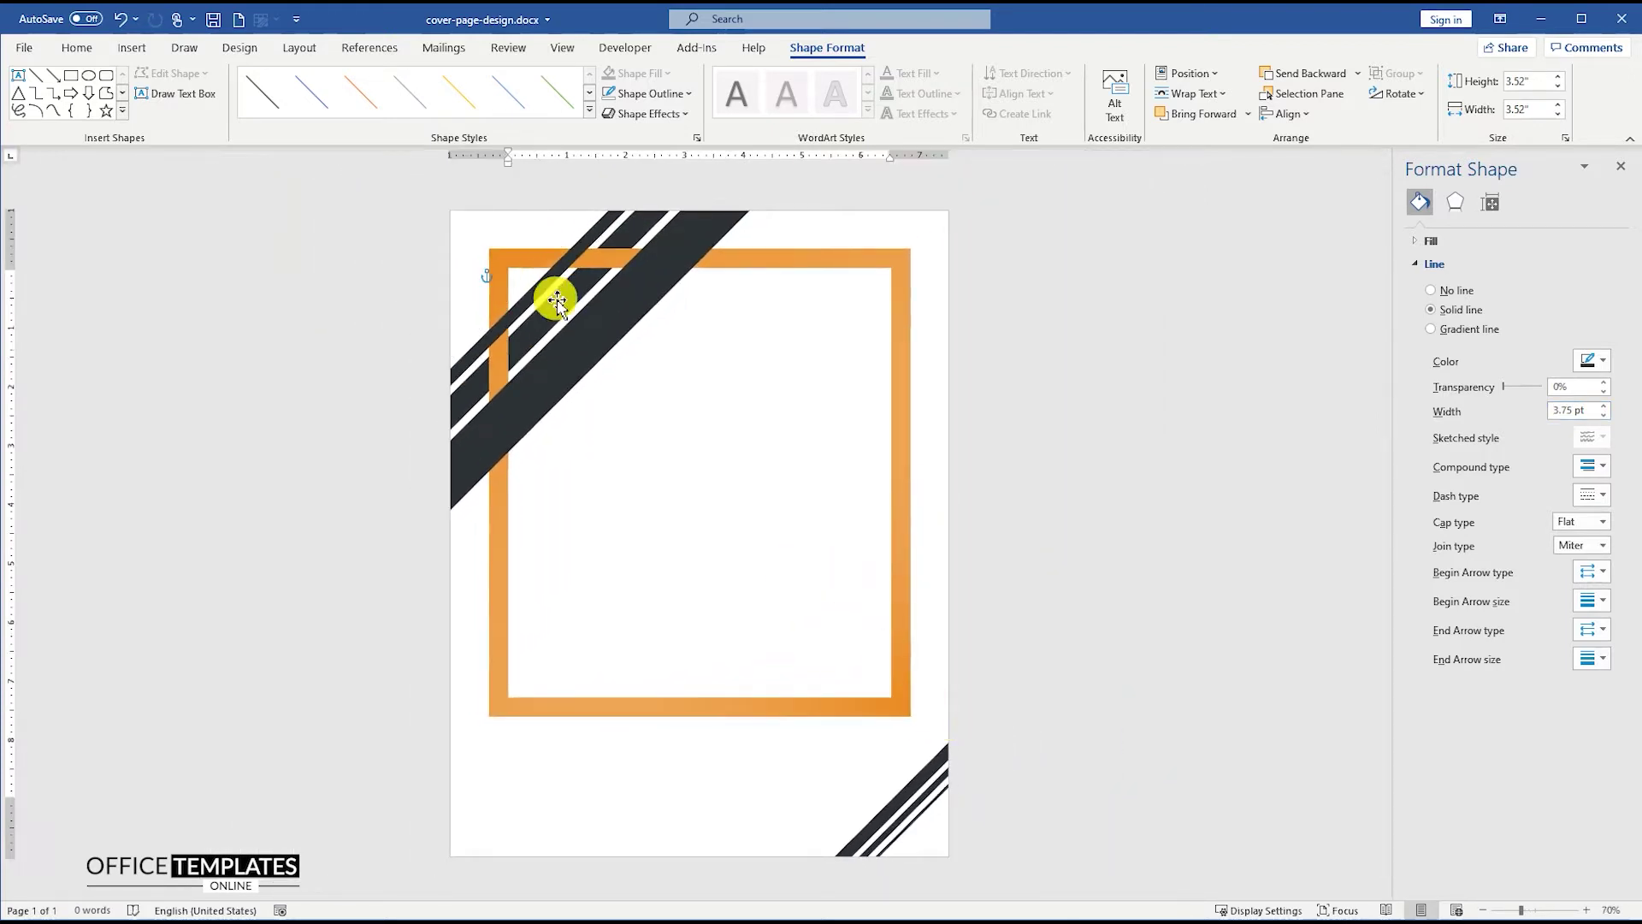
- Copy a stripe to the frame's lower right, shorten it over the corner, and make it white
drag(566, 304, 889, 609)
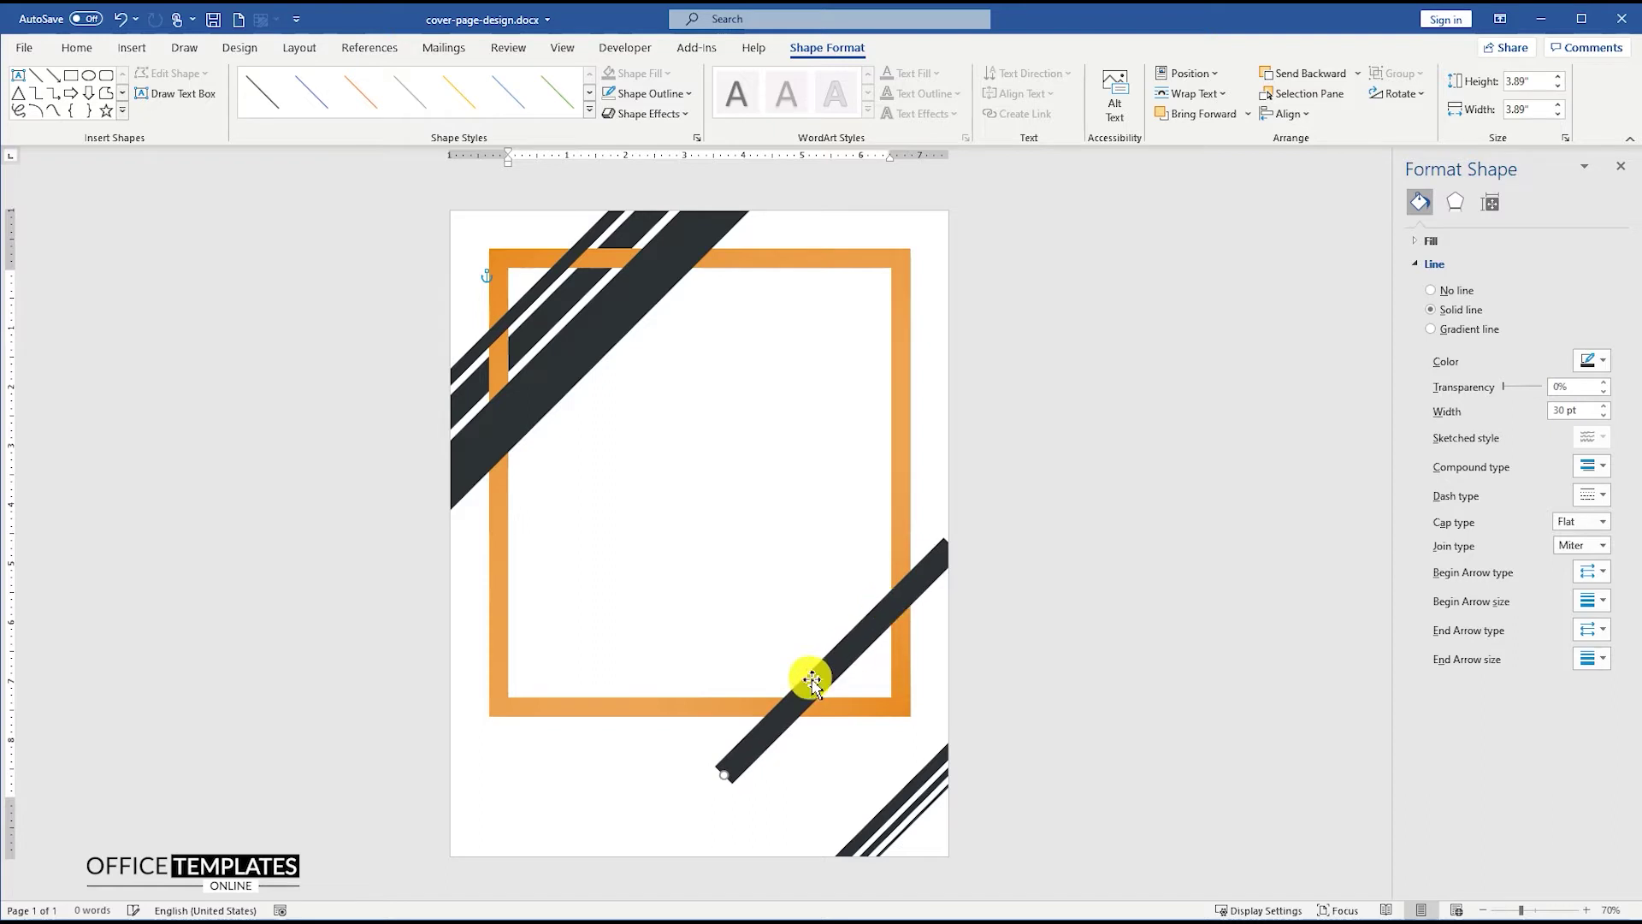
drag(725, 772, 754, 757)
drag(800, 697, 825, 686)
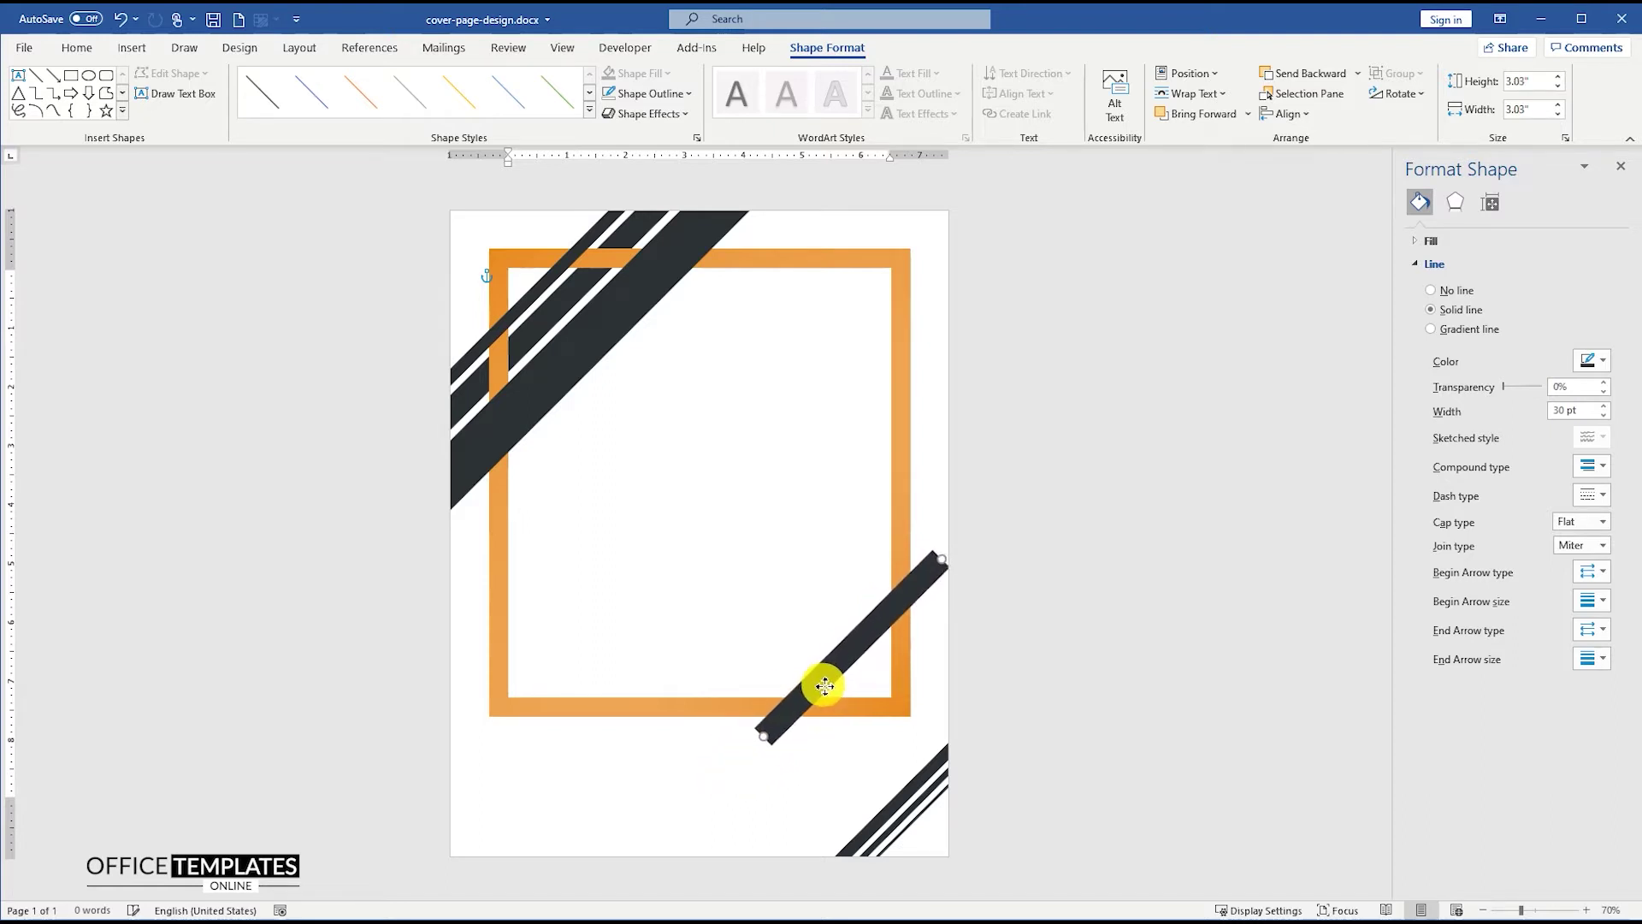
click(1593, 360)
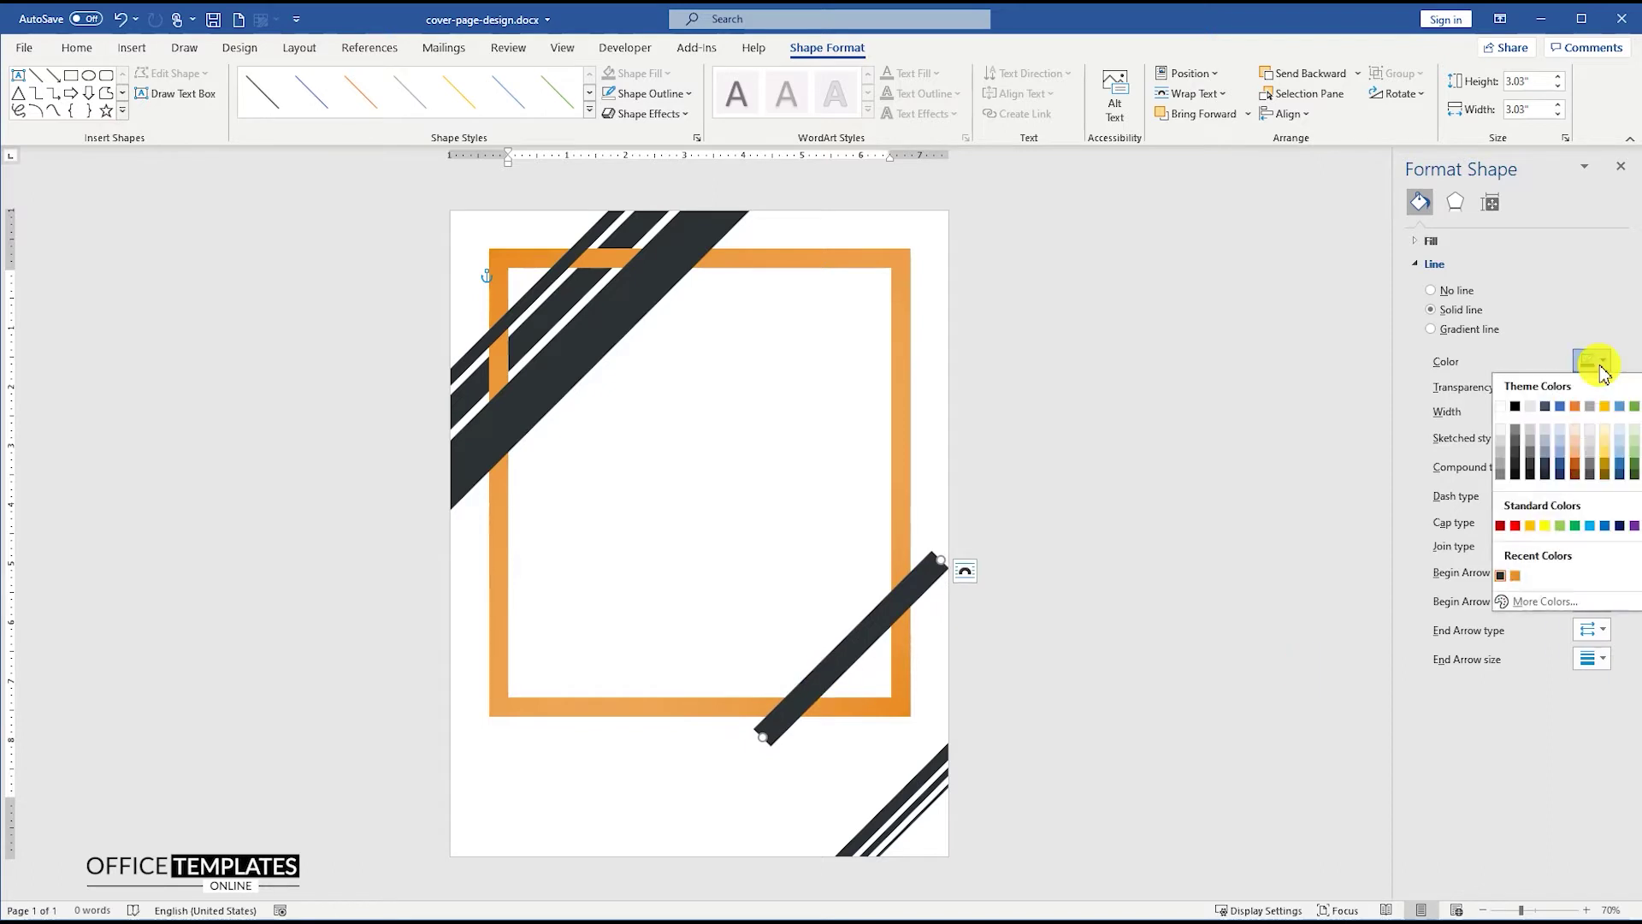
click(1503, 407)
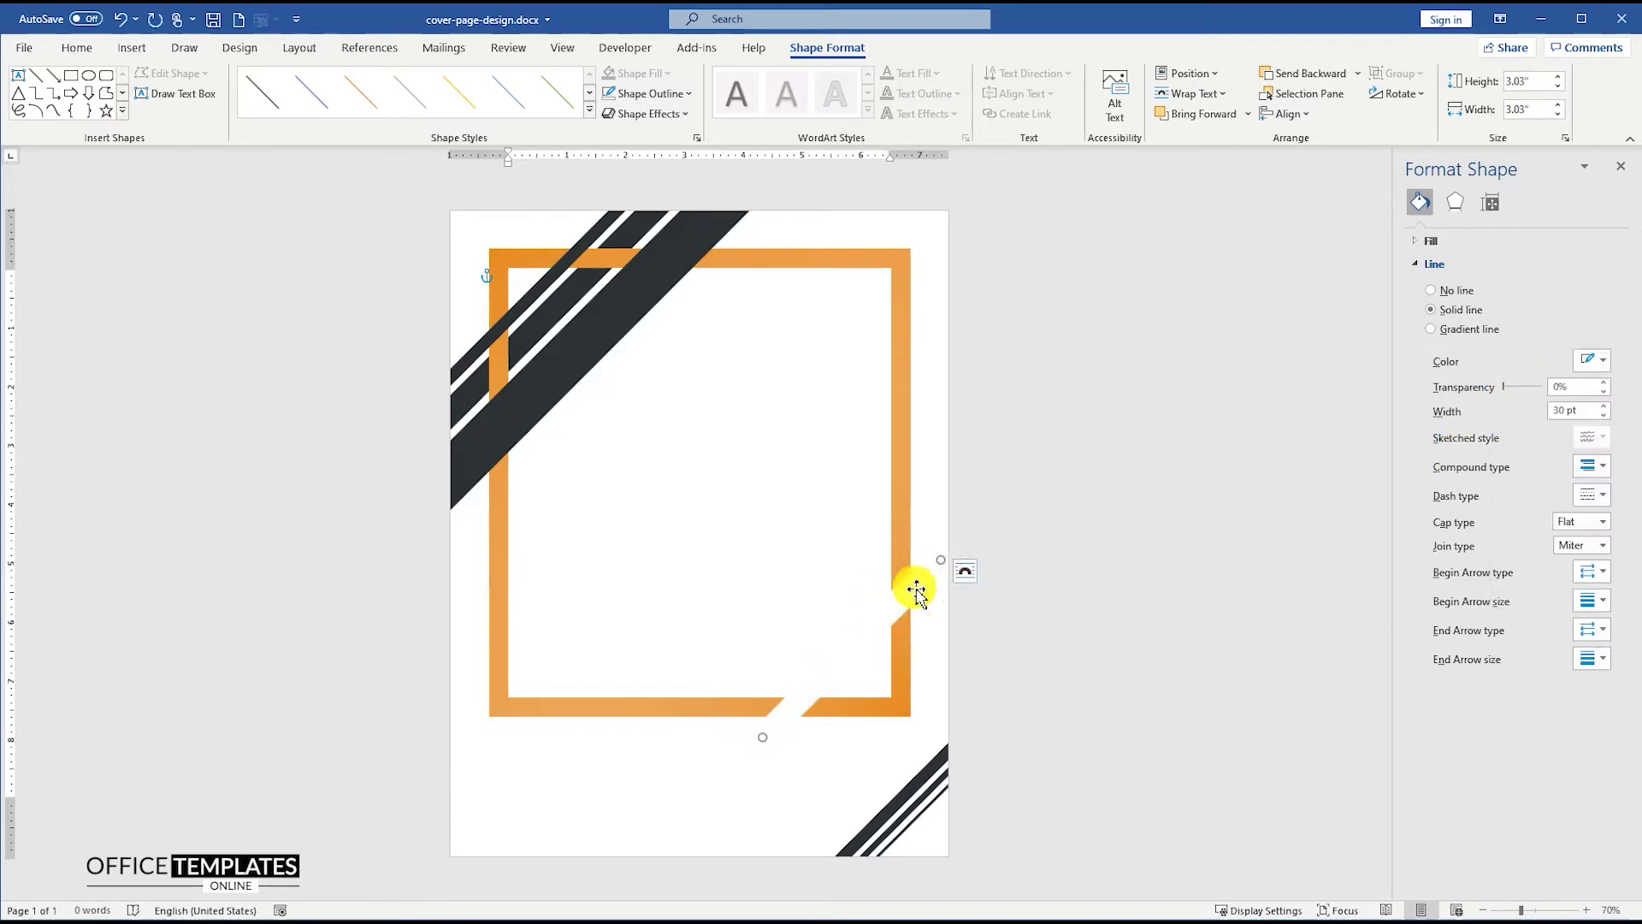
- Add a second white band beside it across the frame's corner
drag(900, 605, 896, 656)
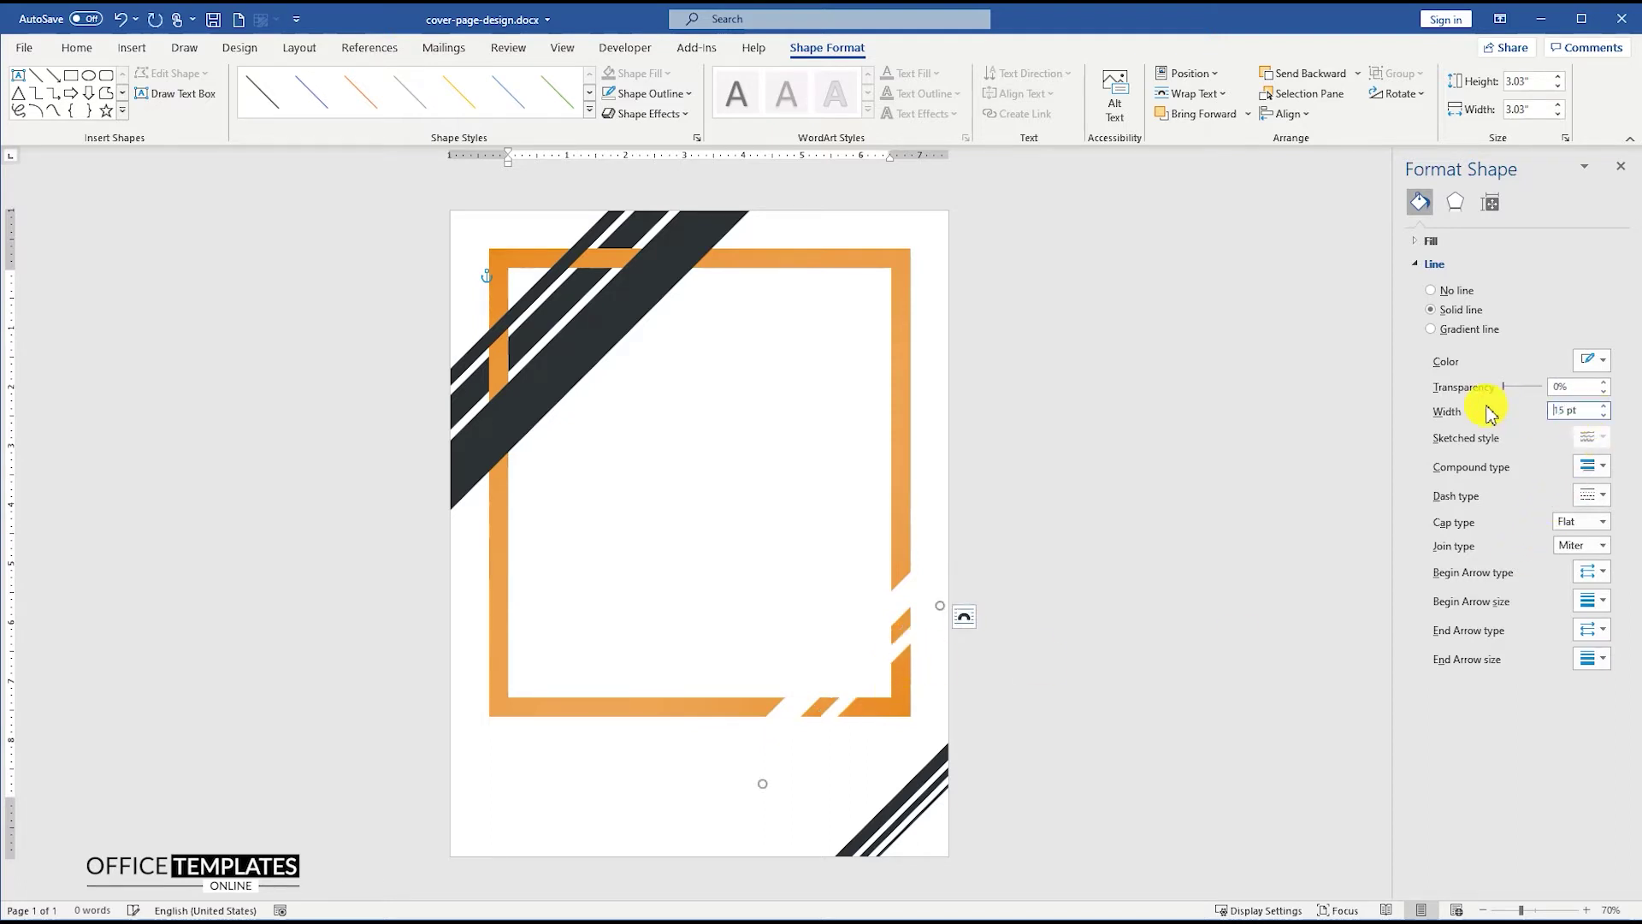
click(896, 612)
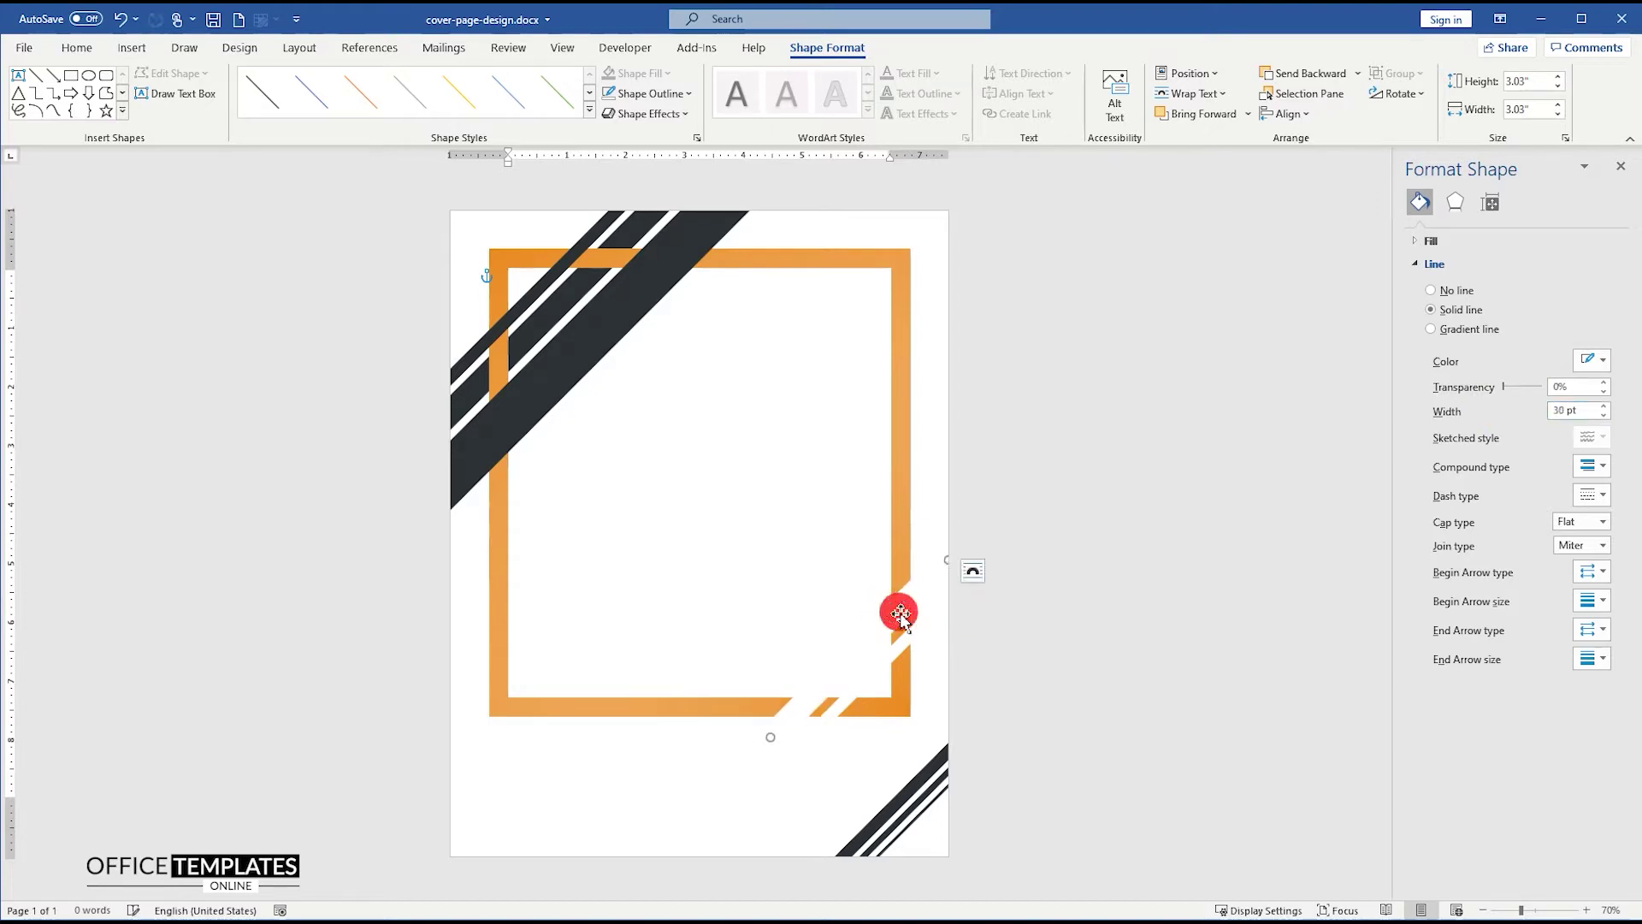
click(1034, 648)
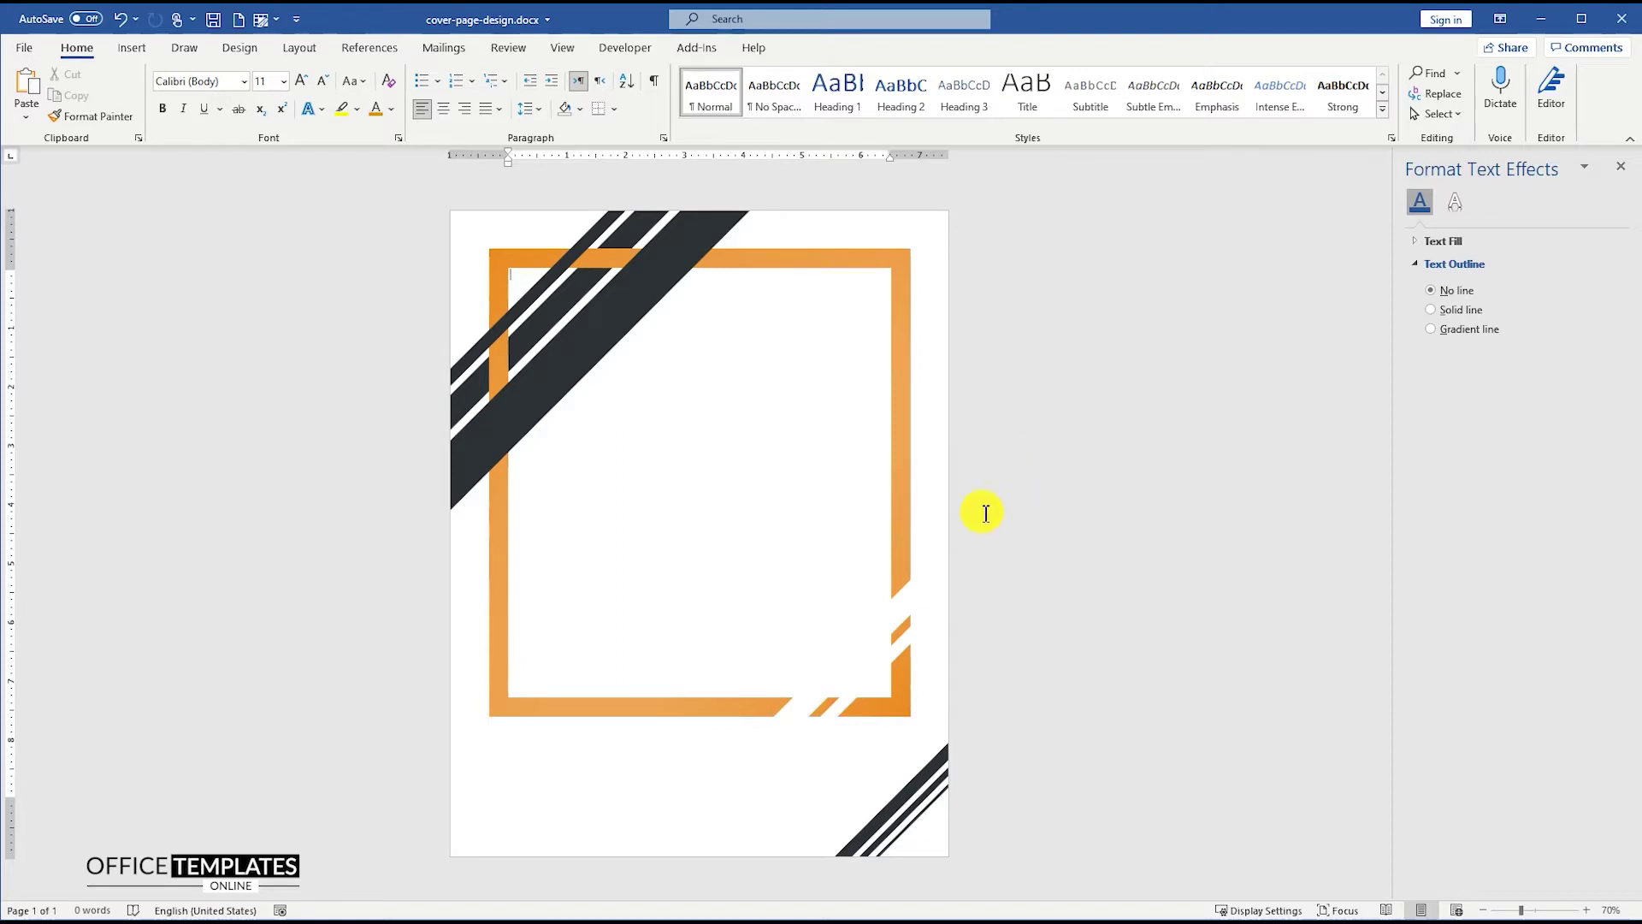
- Draw a text box near the top of the frame containing 'December, 2021' and select its text
click(132, 47)
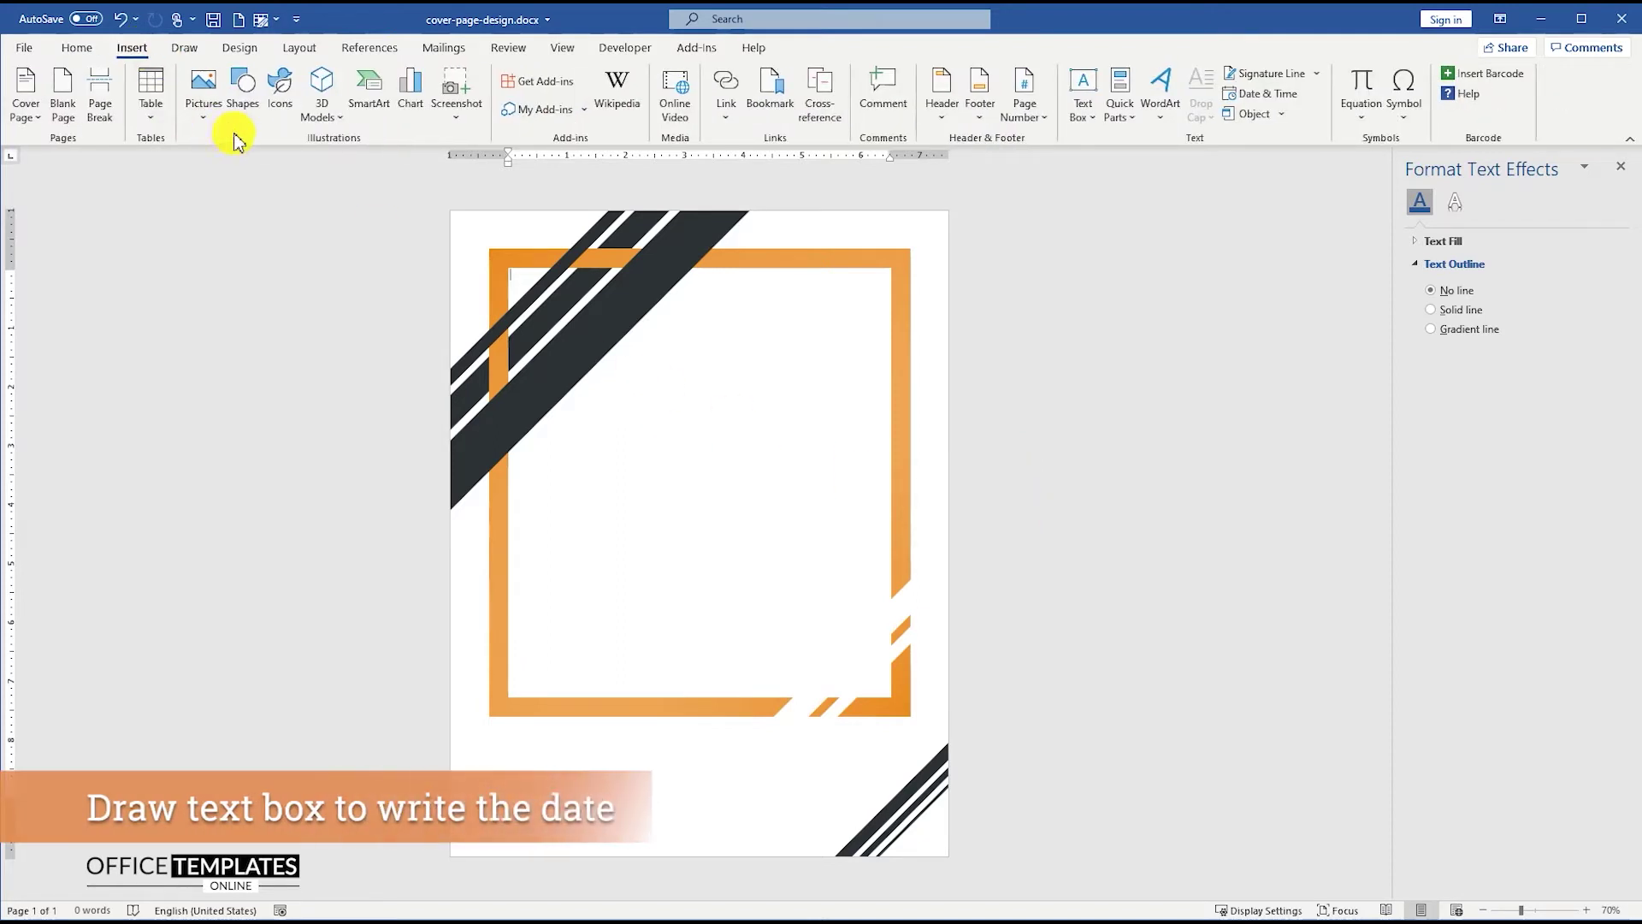
click(242, 85)
click(240, 171)
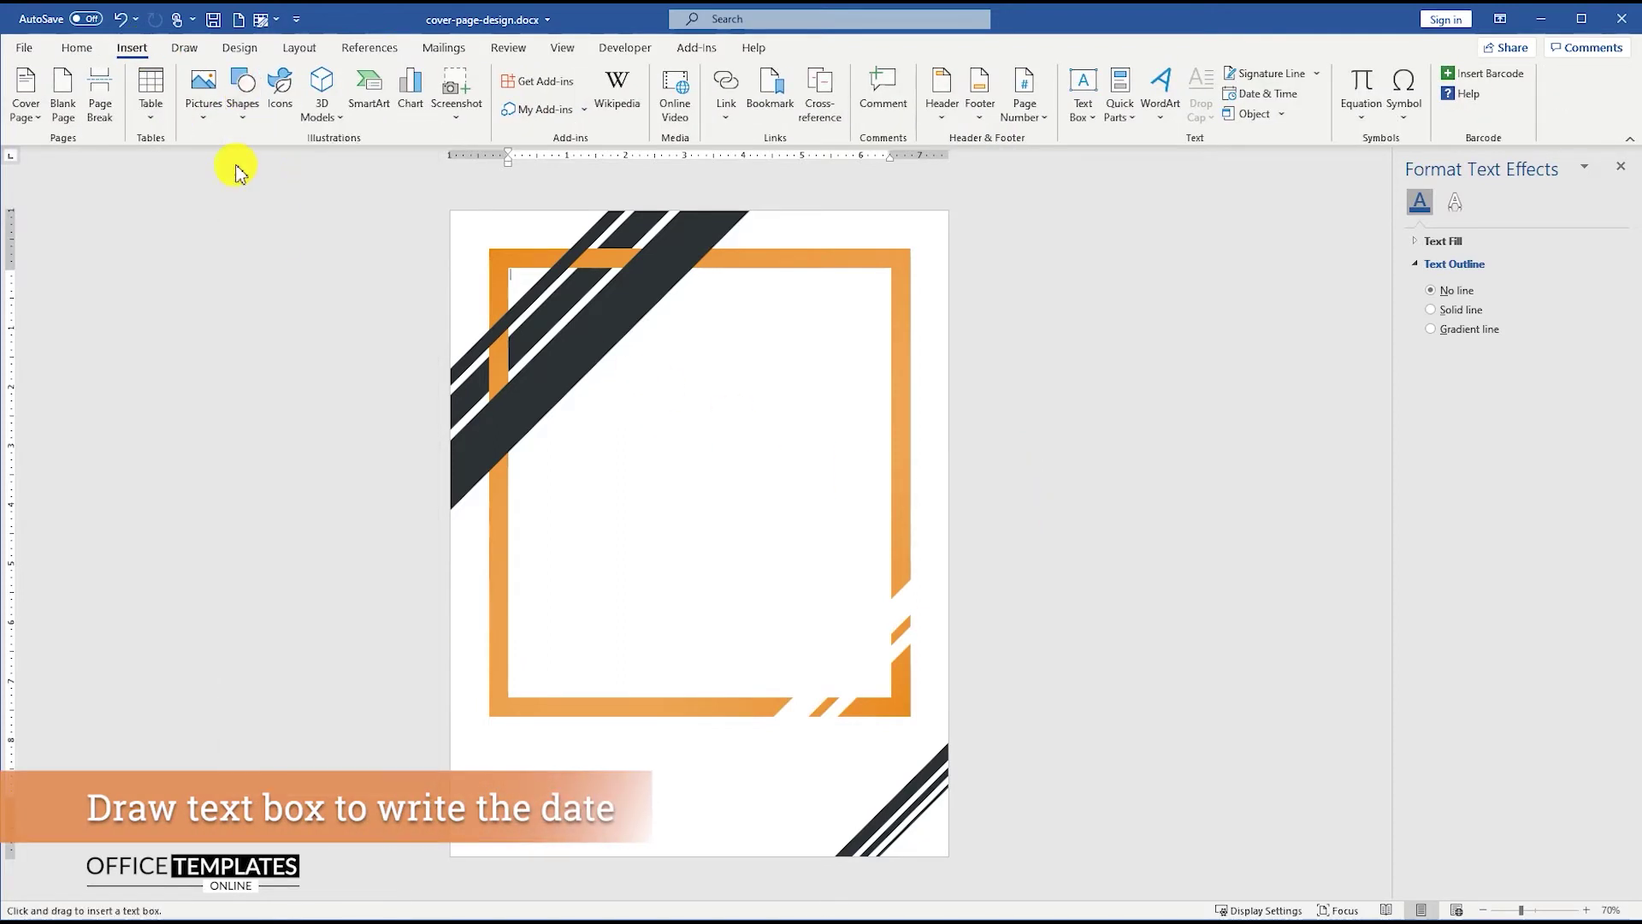
drag(713, 363, 729, 419)
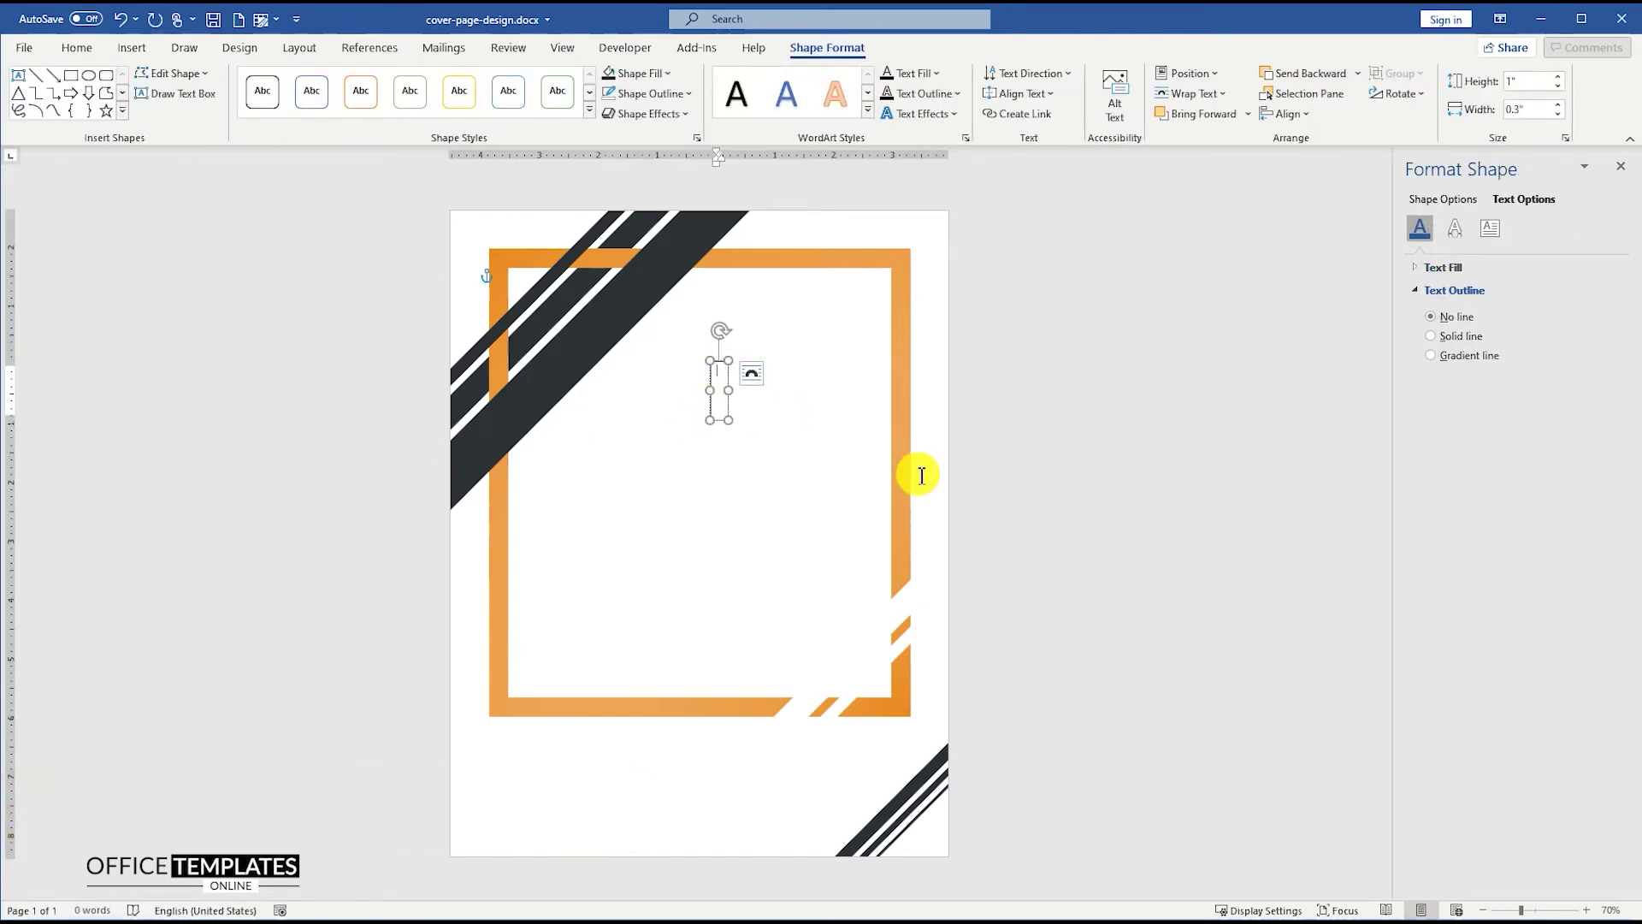
text(December, 2)
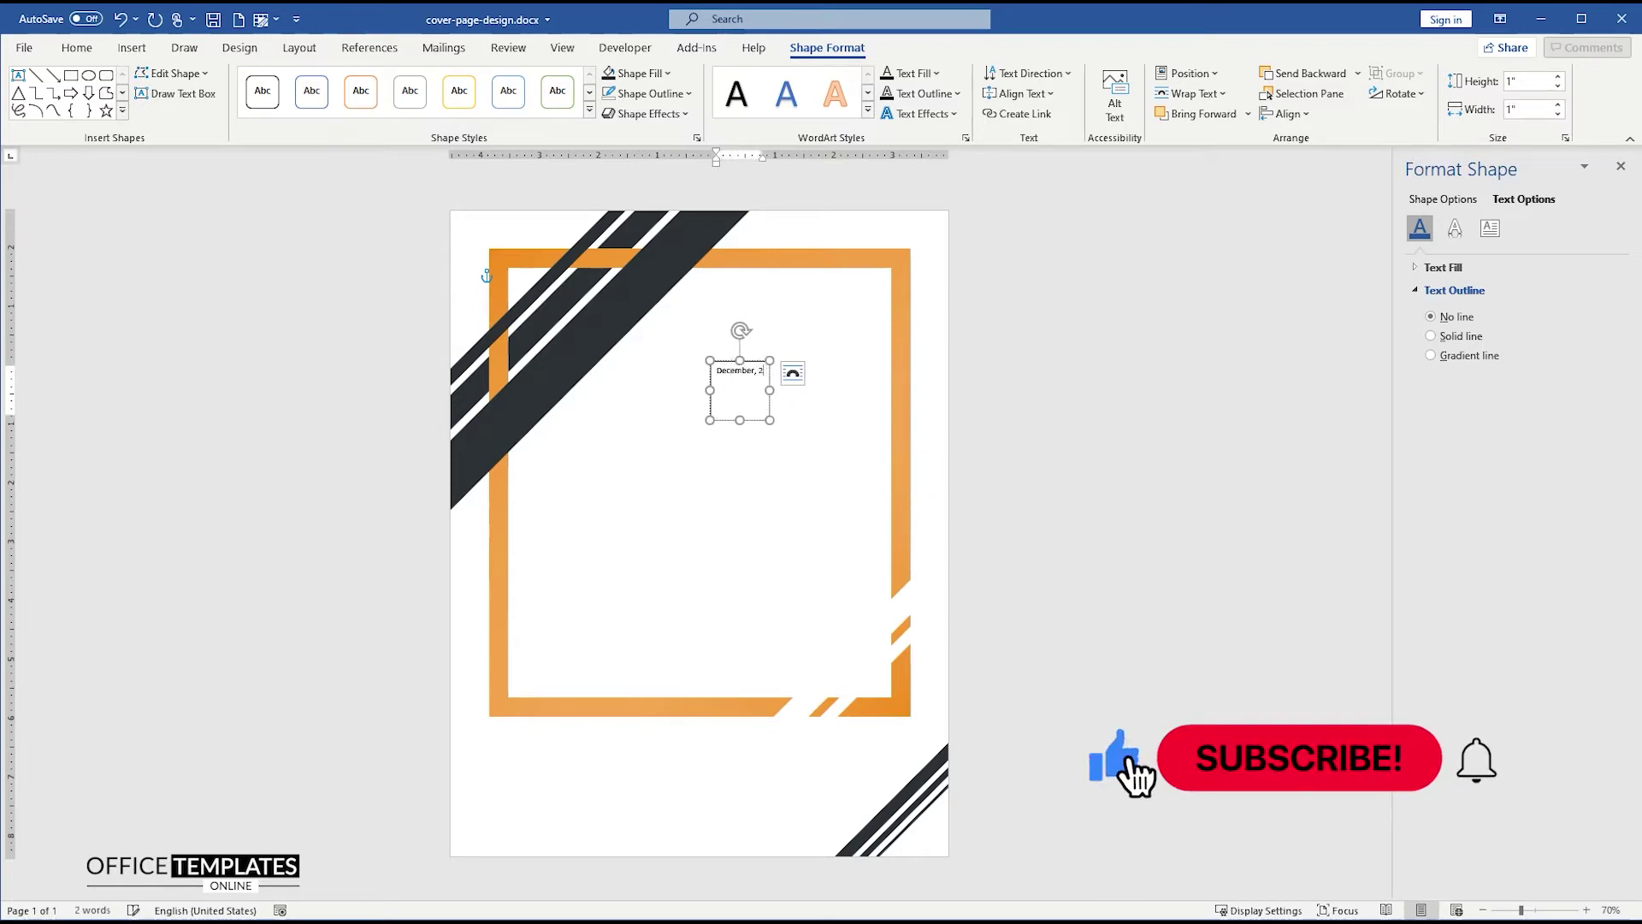
text(021)
ctrl+scroll(846, 433, up, 5)
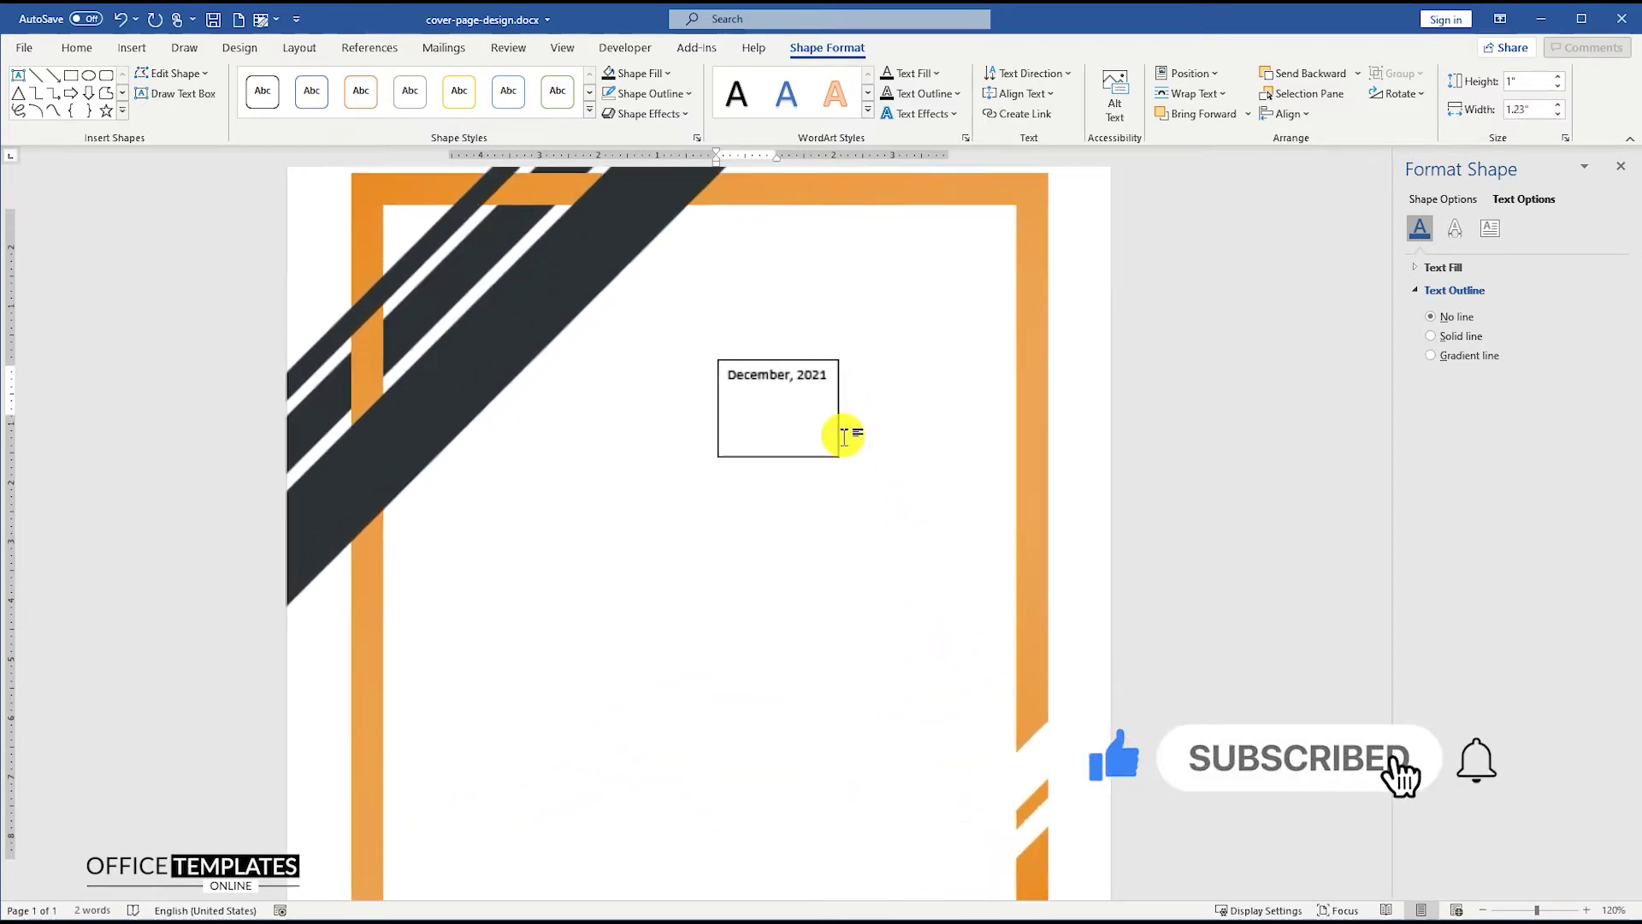
ctrl+scroll(843, 432, up, 3)
click(837, 433)
key(ctrl+a)
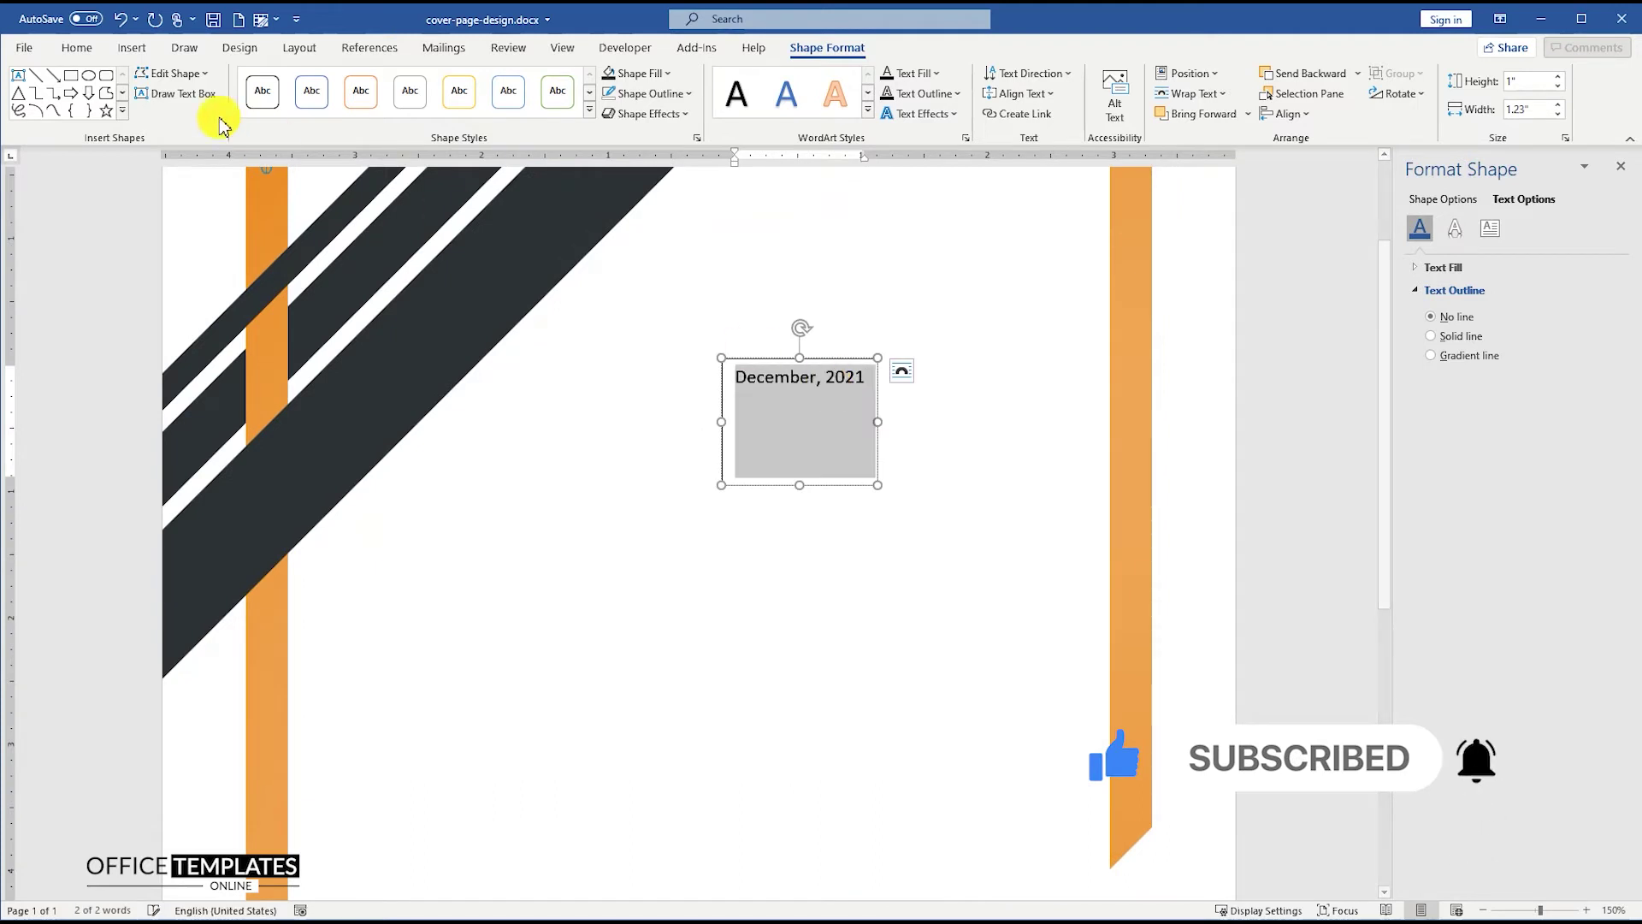
- Make the date 20 pt bold and shrink its box to hug the text
click(76, 47)
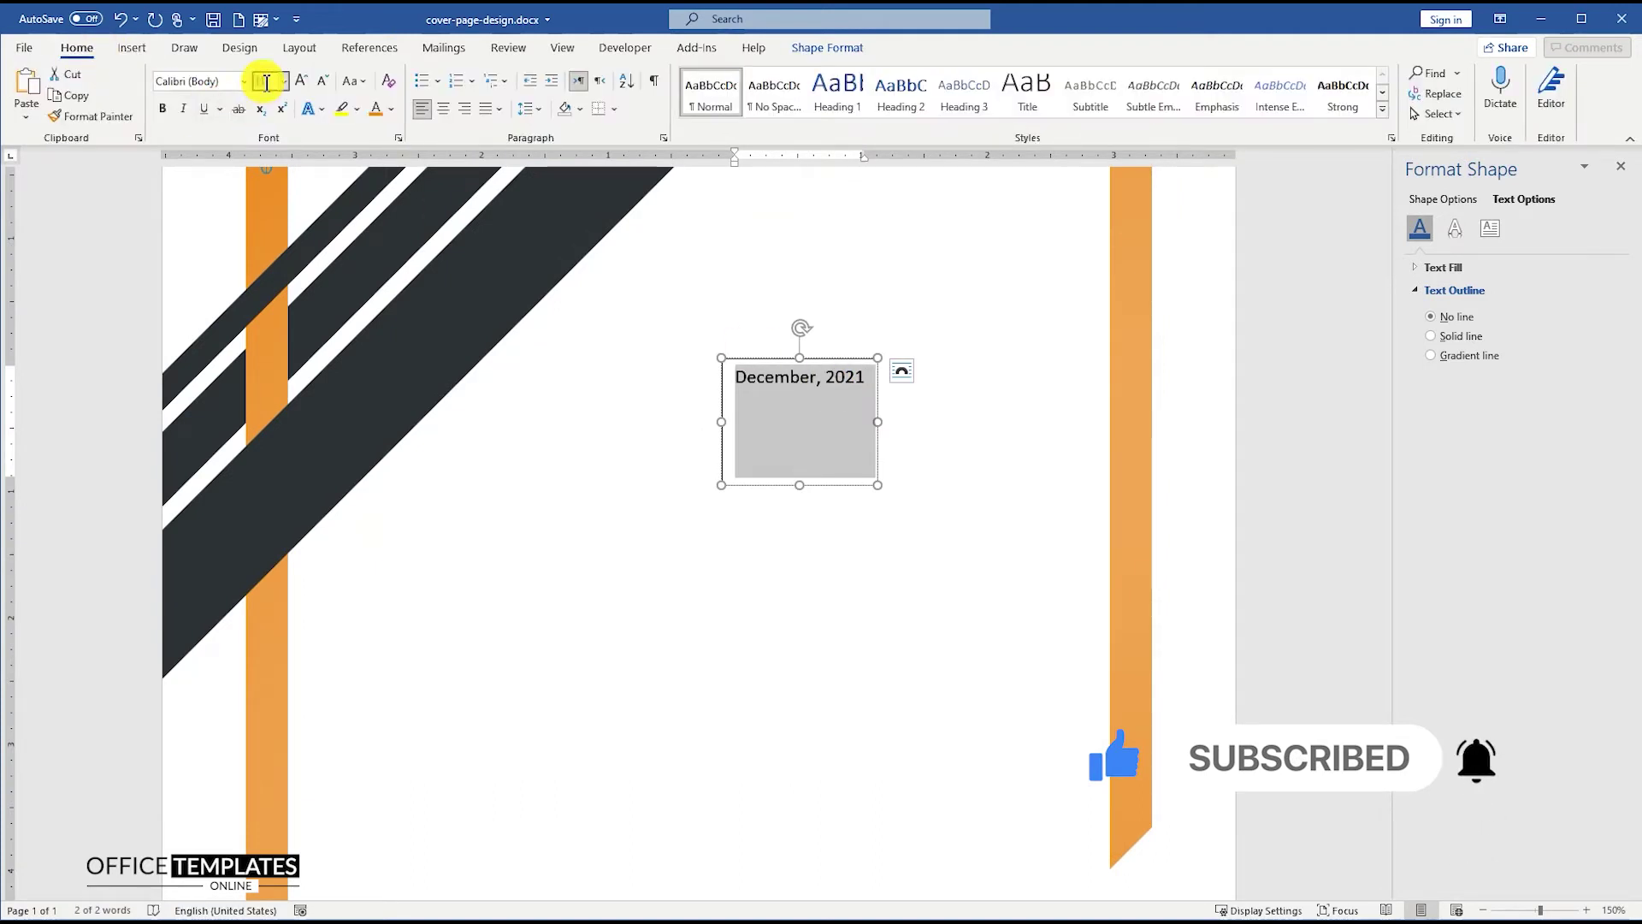
text(20)
key(Return)
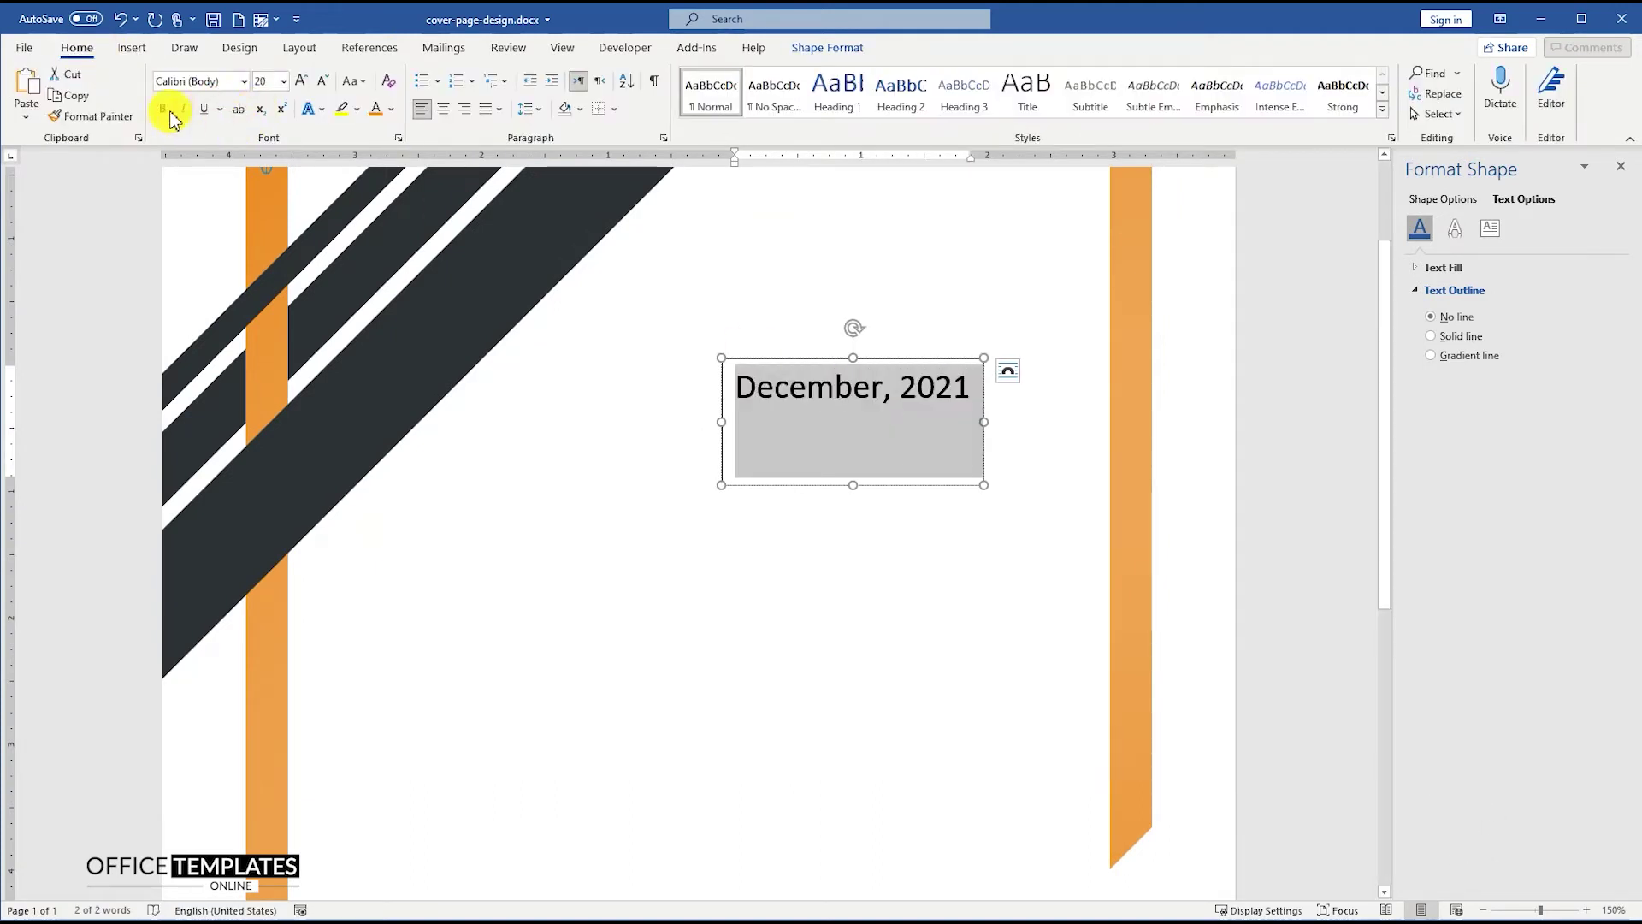
click(163, 109)
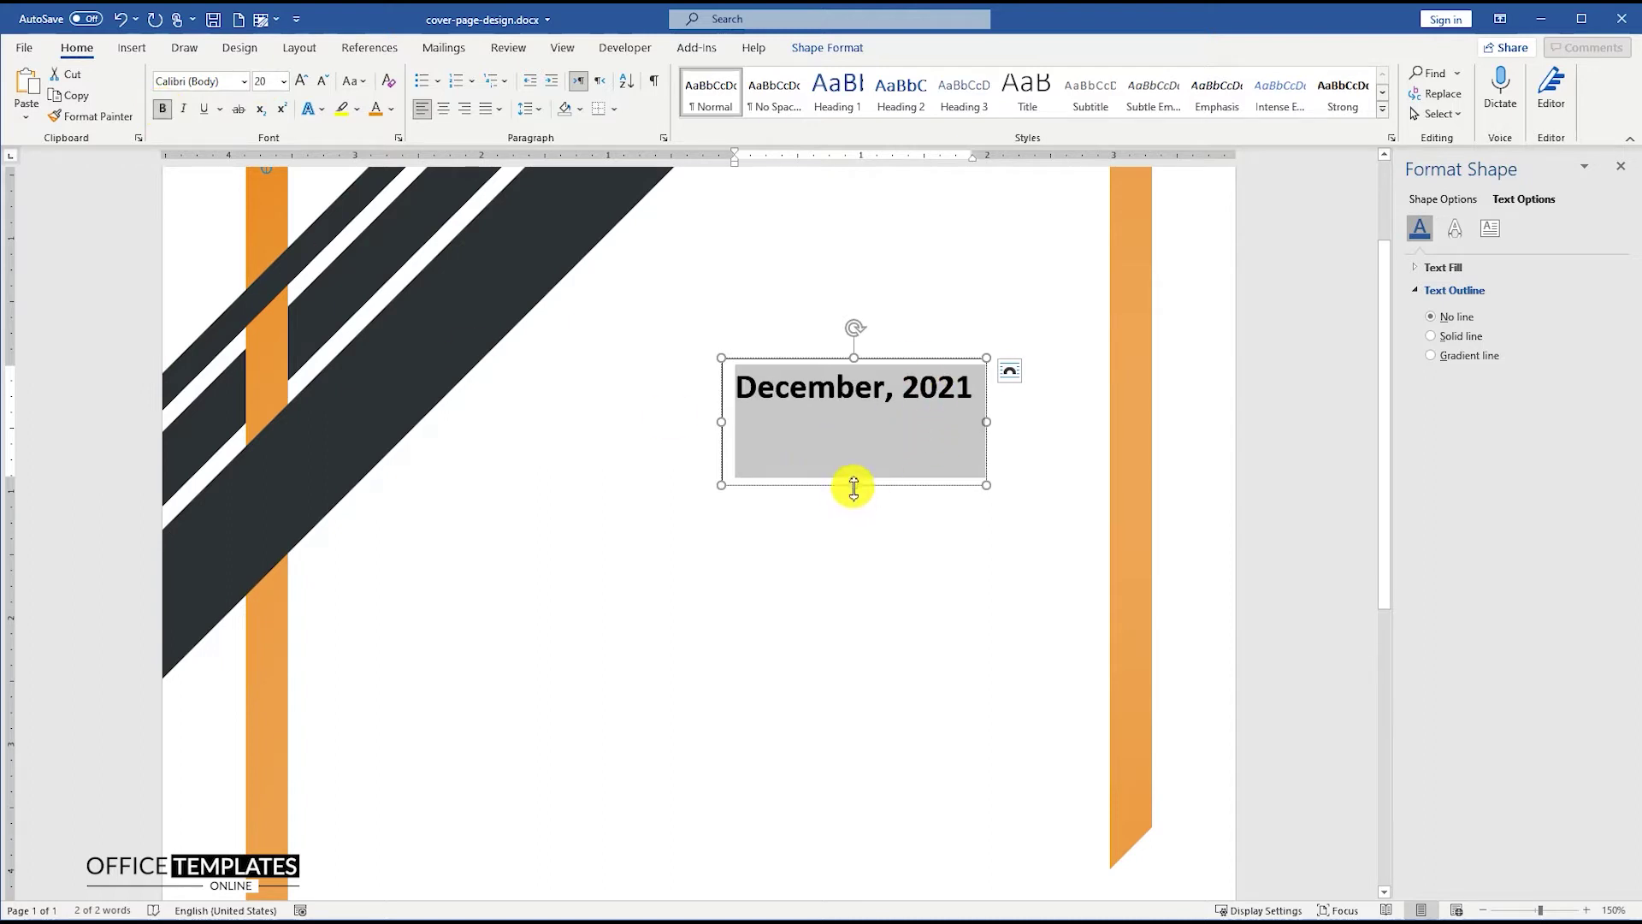
drag(853, 485, 873, 417)
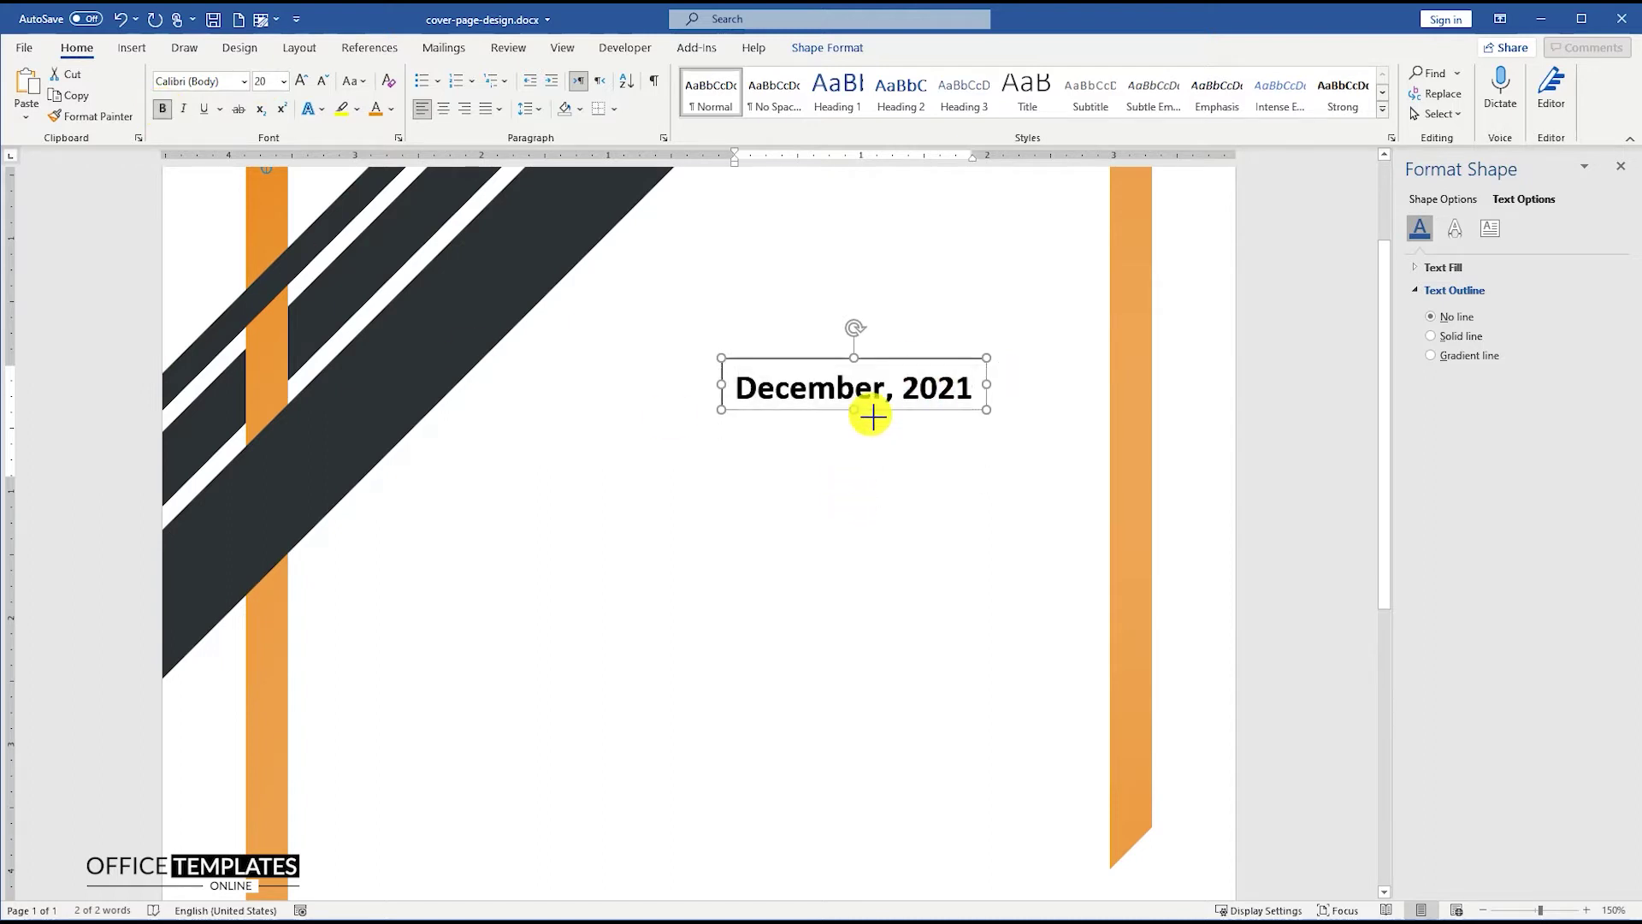
- Remove the date box's grey fill and its border
right_click(894, 363)
click(951, 313)
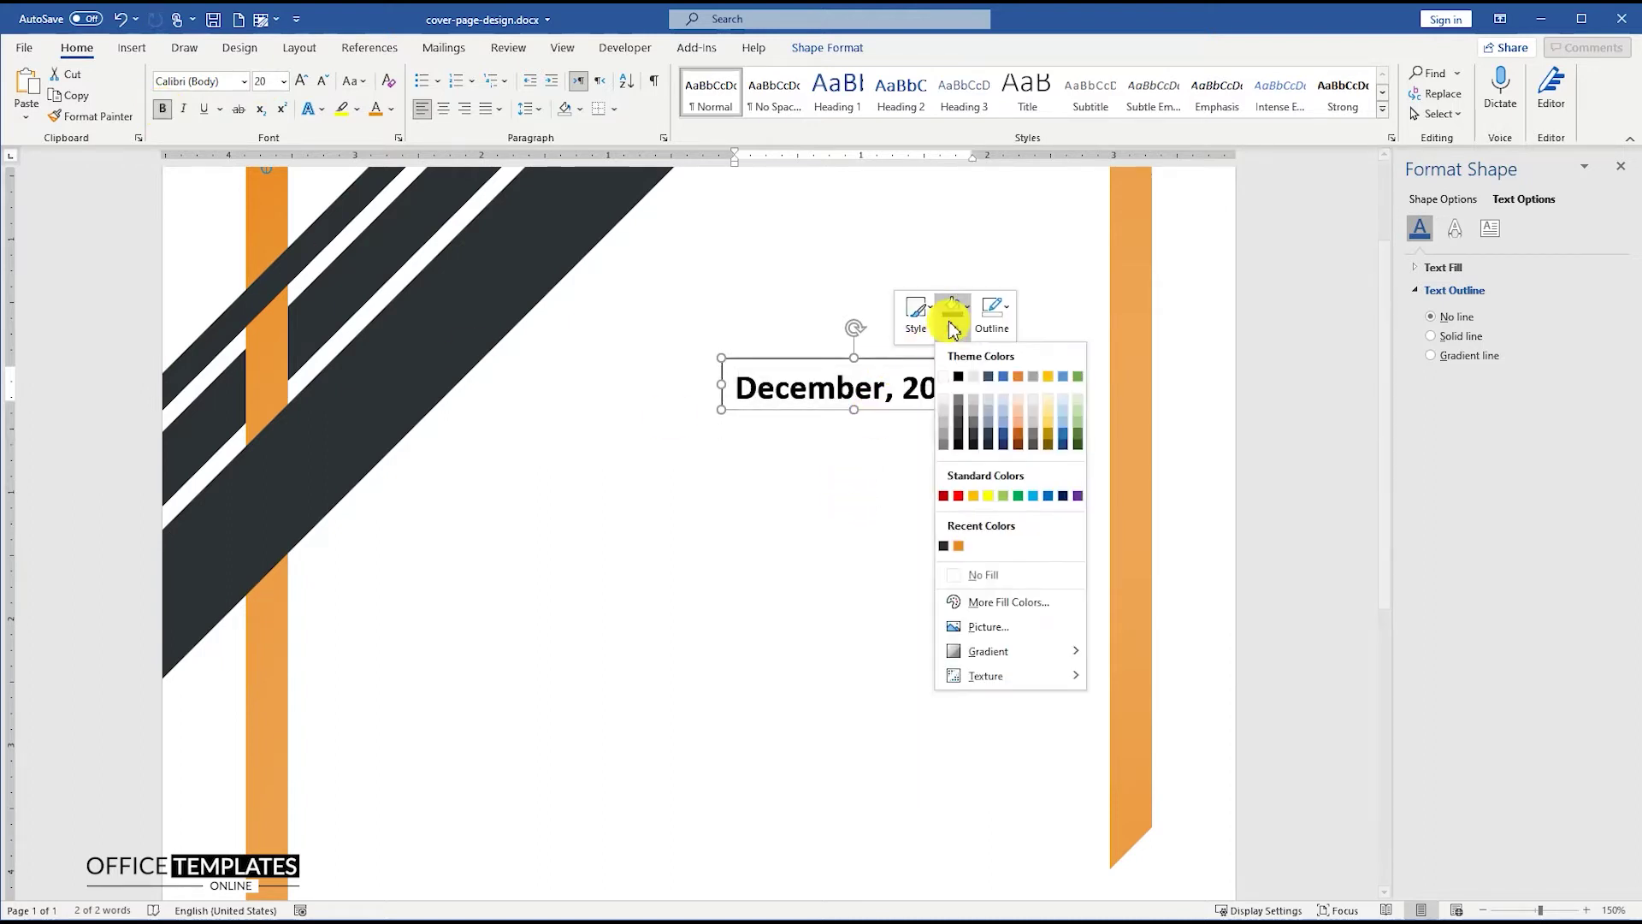
click(979, 575)
click(992, 313)
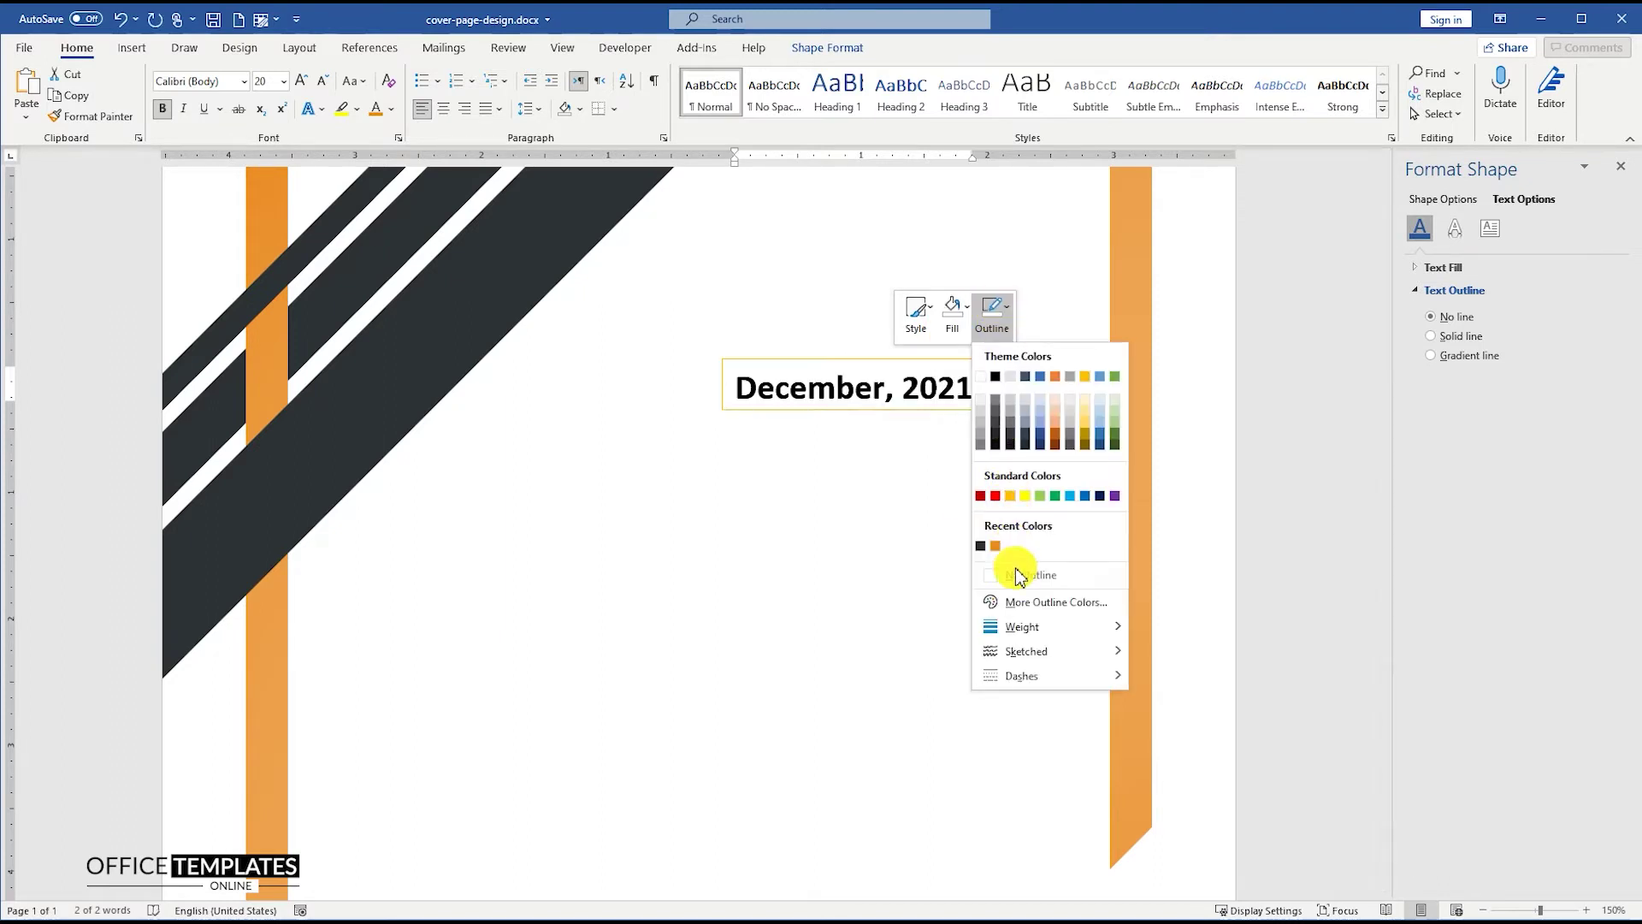
click(1039, 585)
- Move the date box up near the frame's top right
click(883, 414)
ctrl+scroll(889, 413, down, 3)
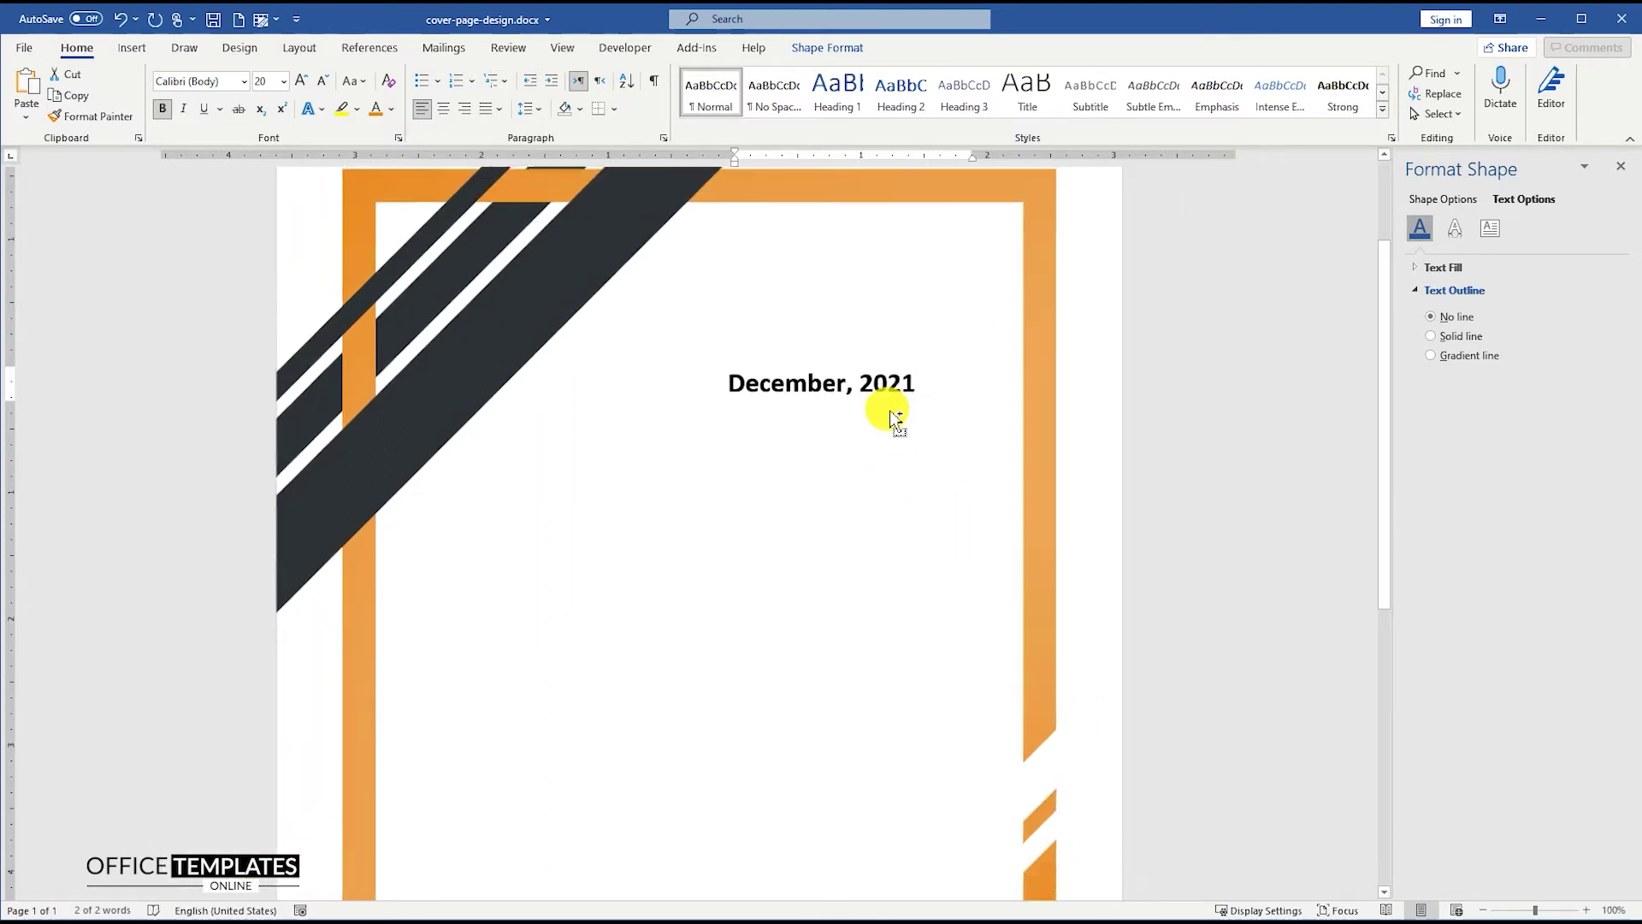
drag(843, 368, 893, 346)
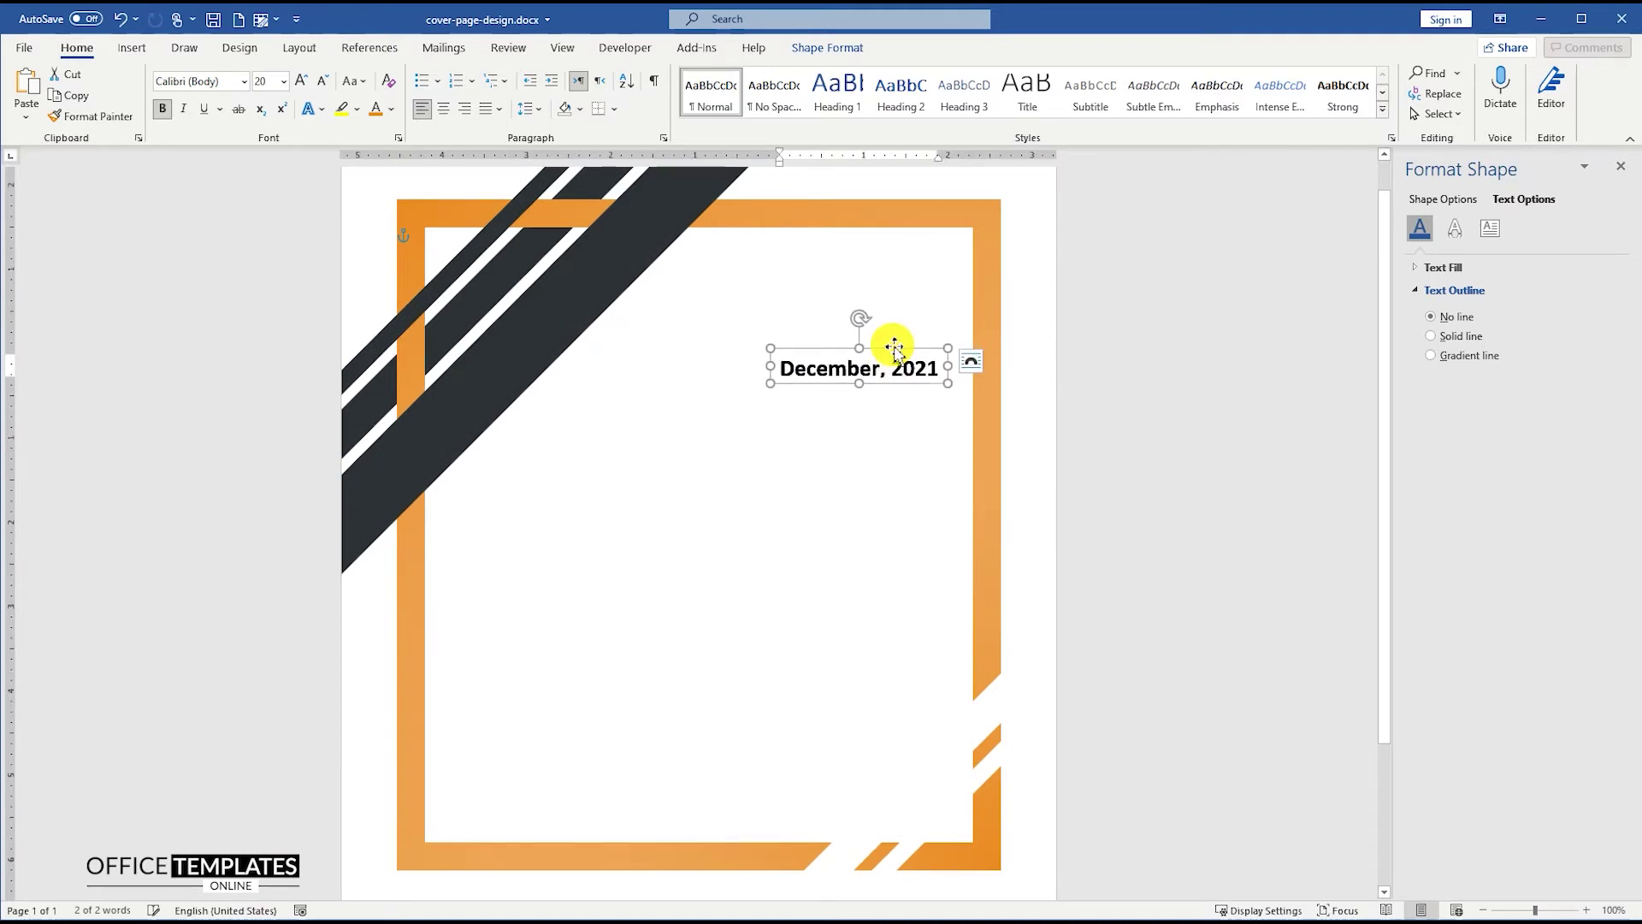
click(1090, 424)
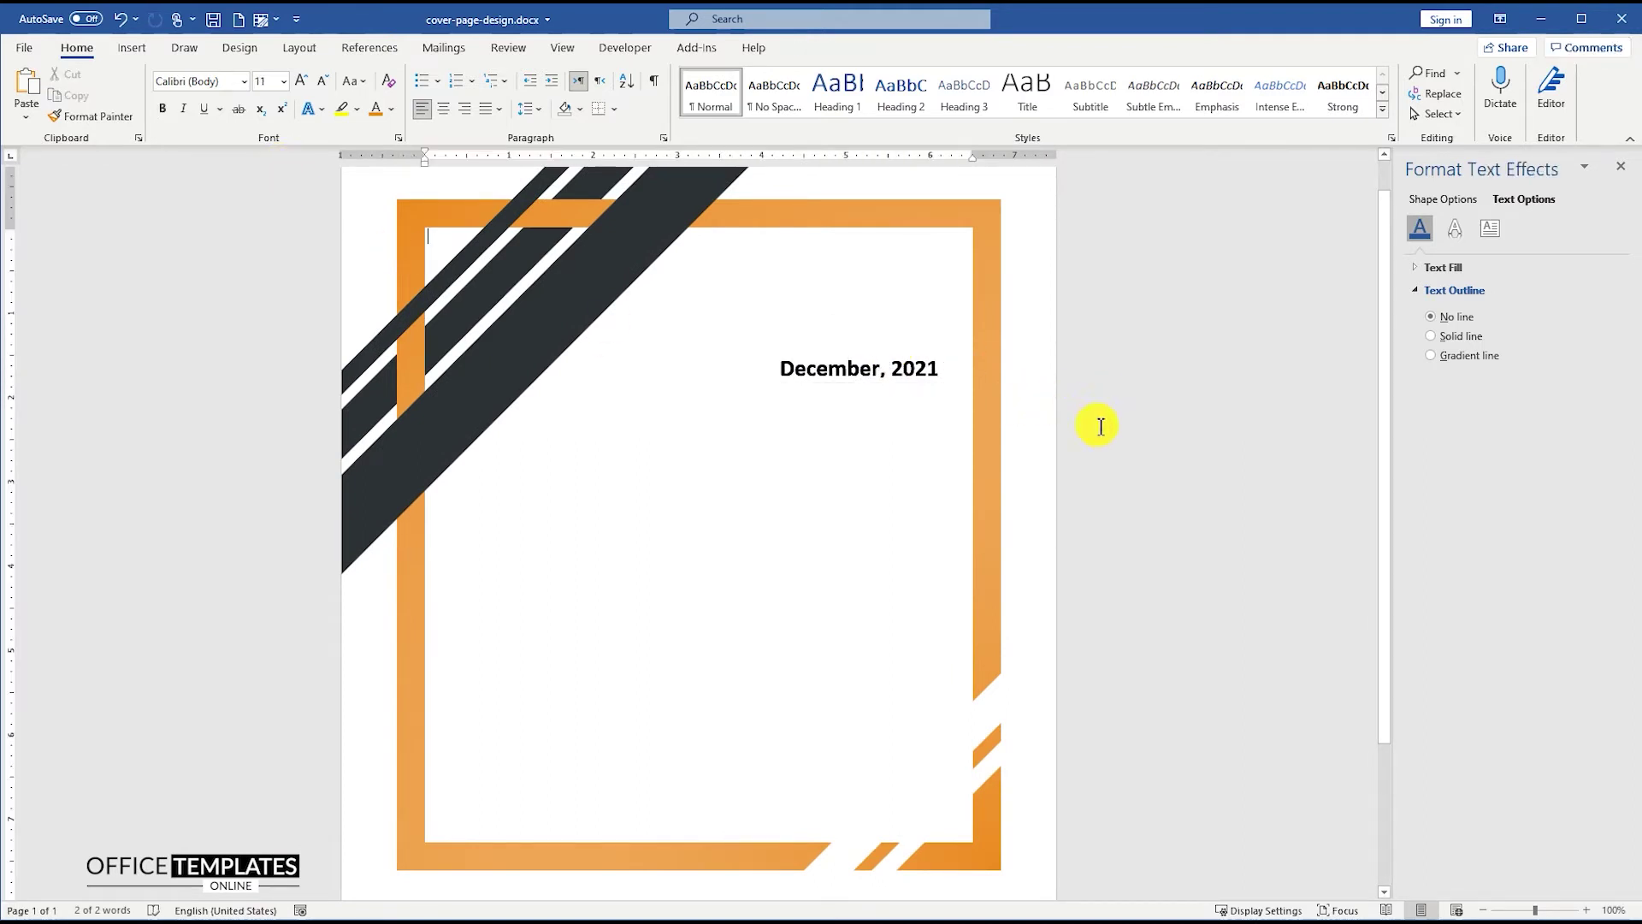
- Insert the business-case.svg picture from this device, placed In Front of Text
click(131, 48)
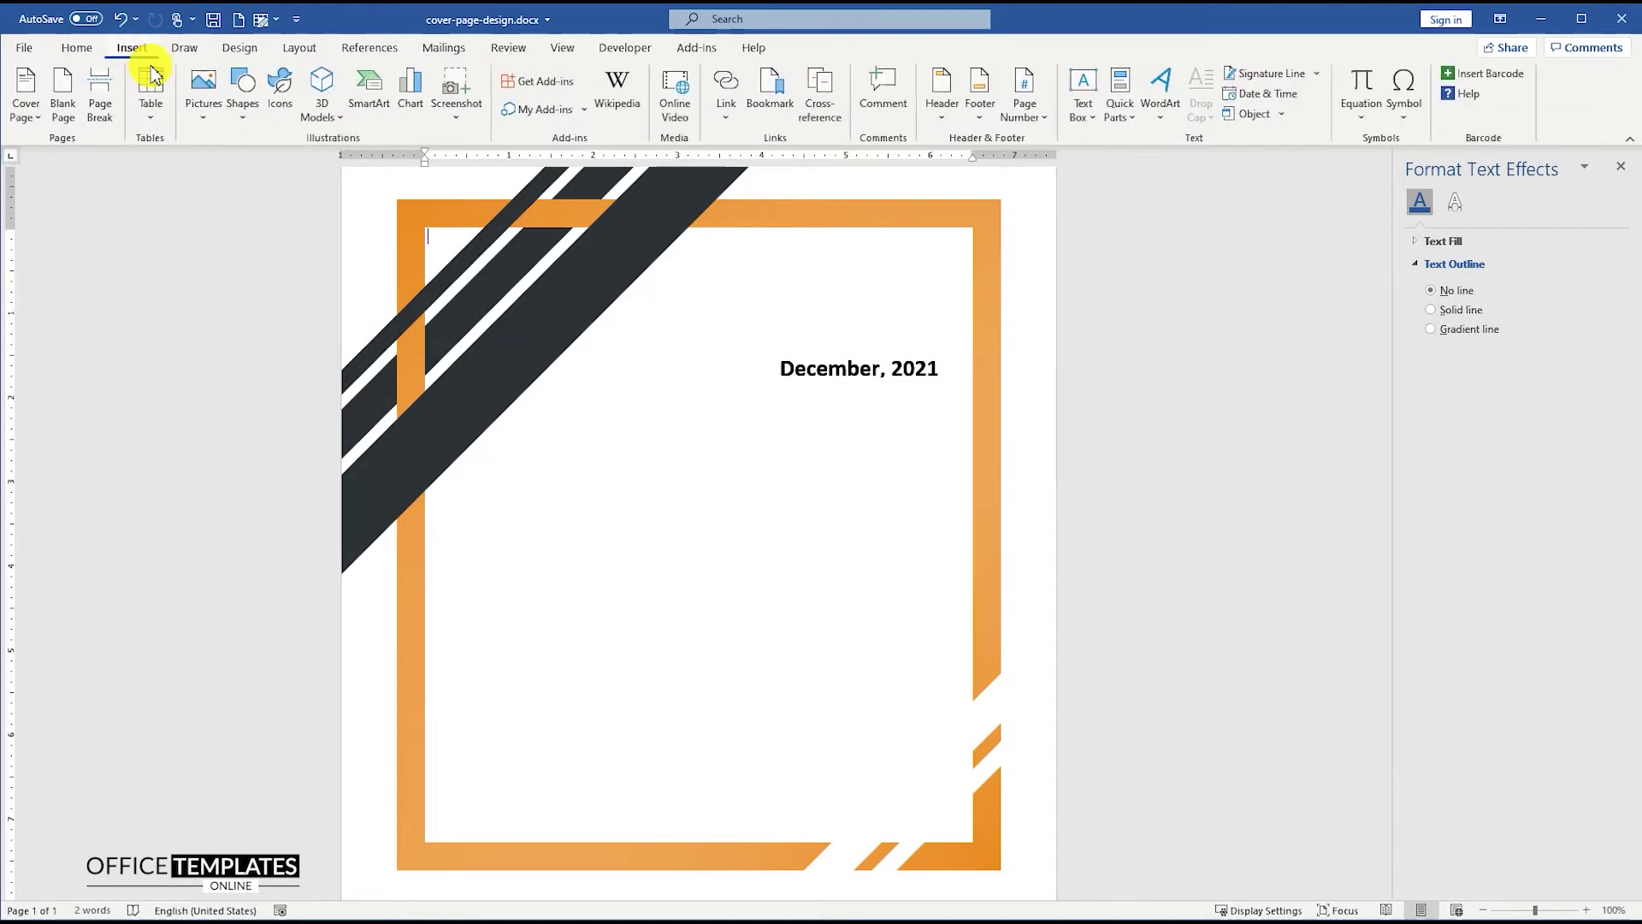
click(207, 90)
click(252, 168)
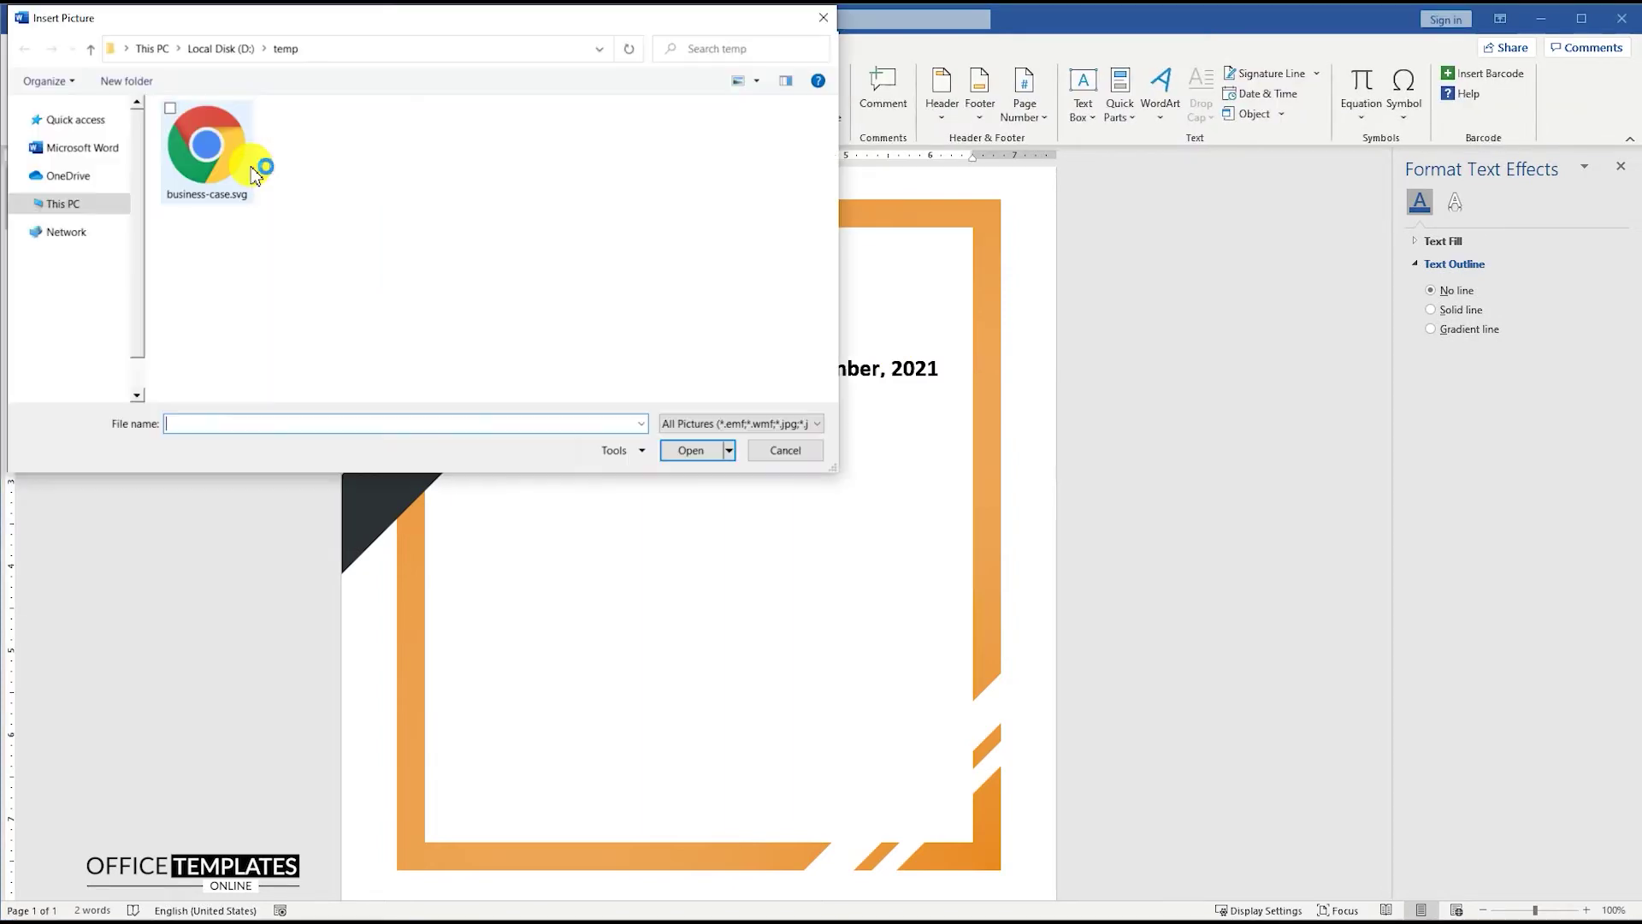
double_click(225, 177)
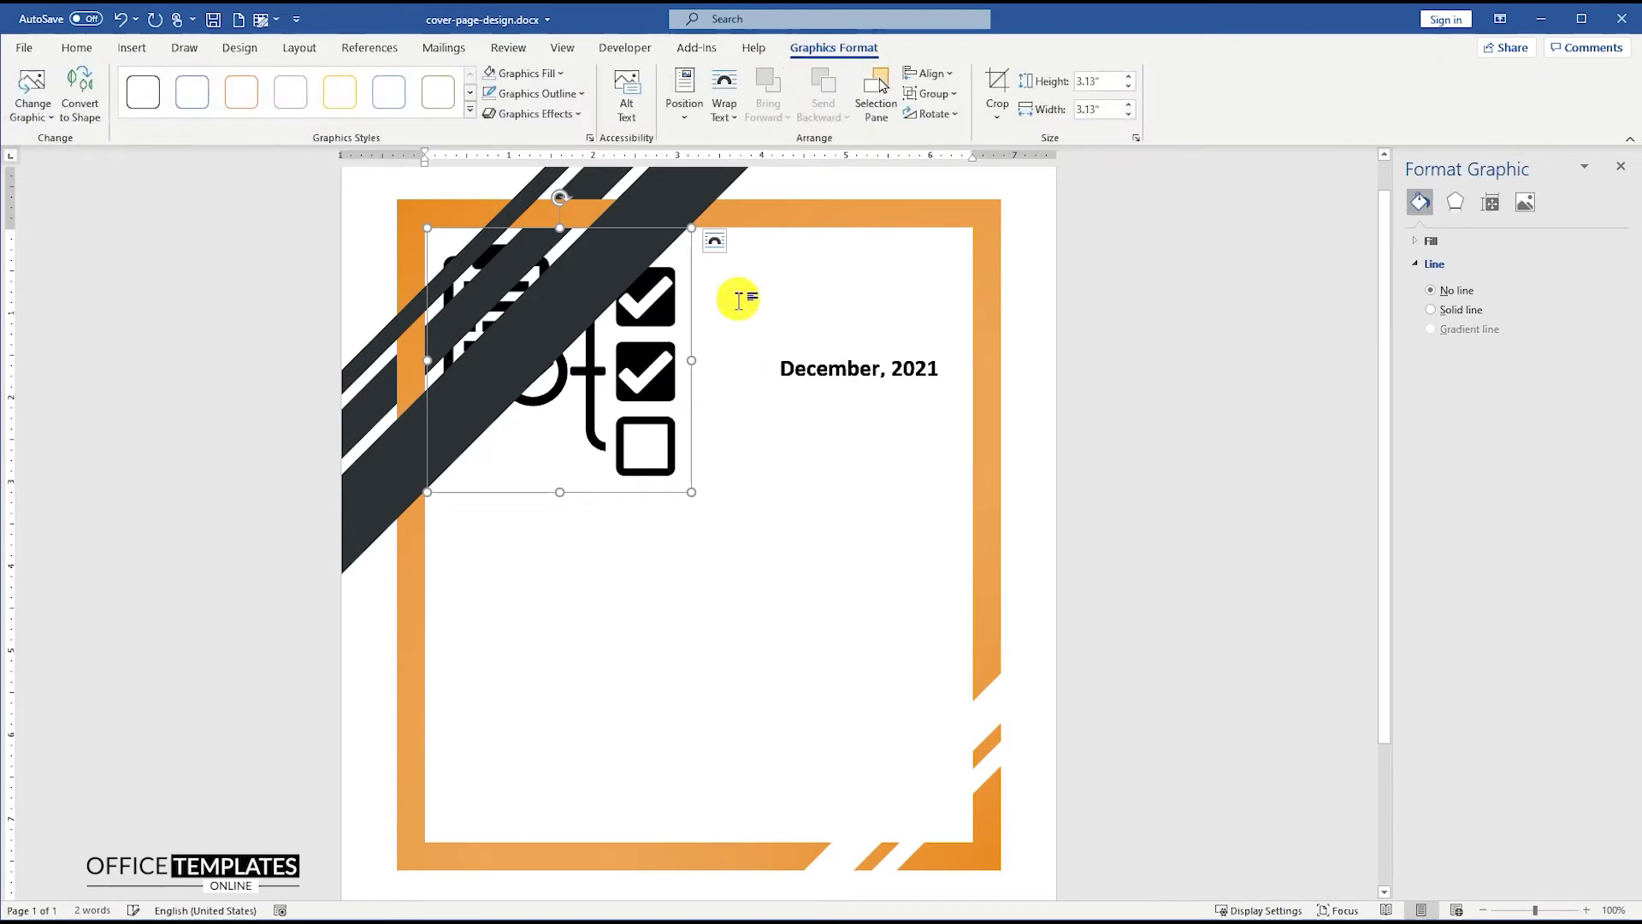
click(715, 247)
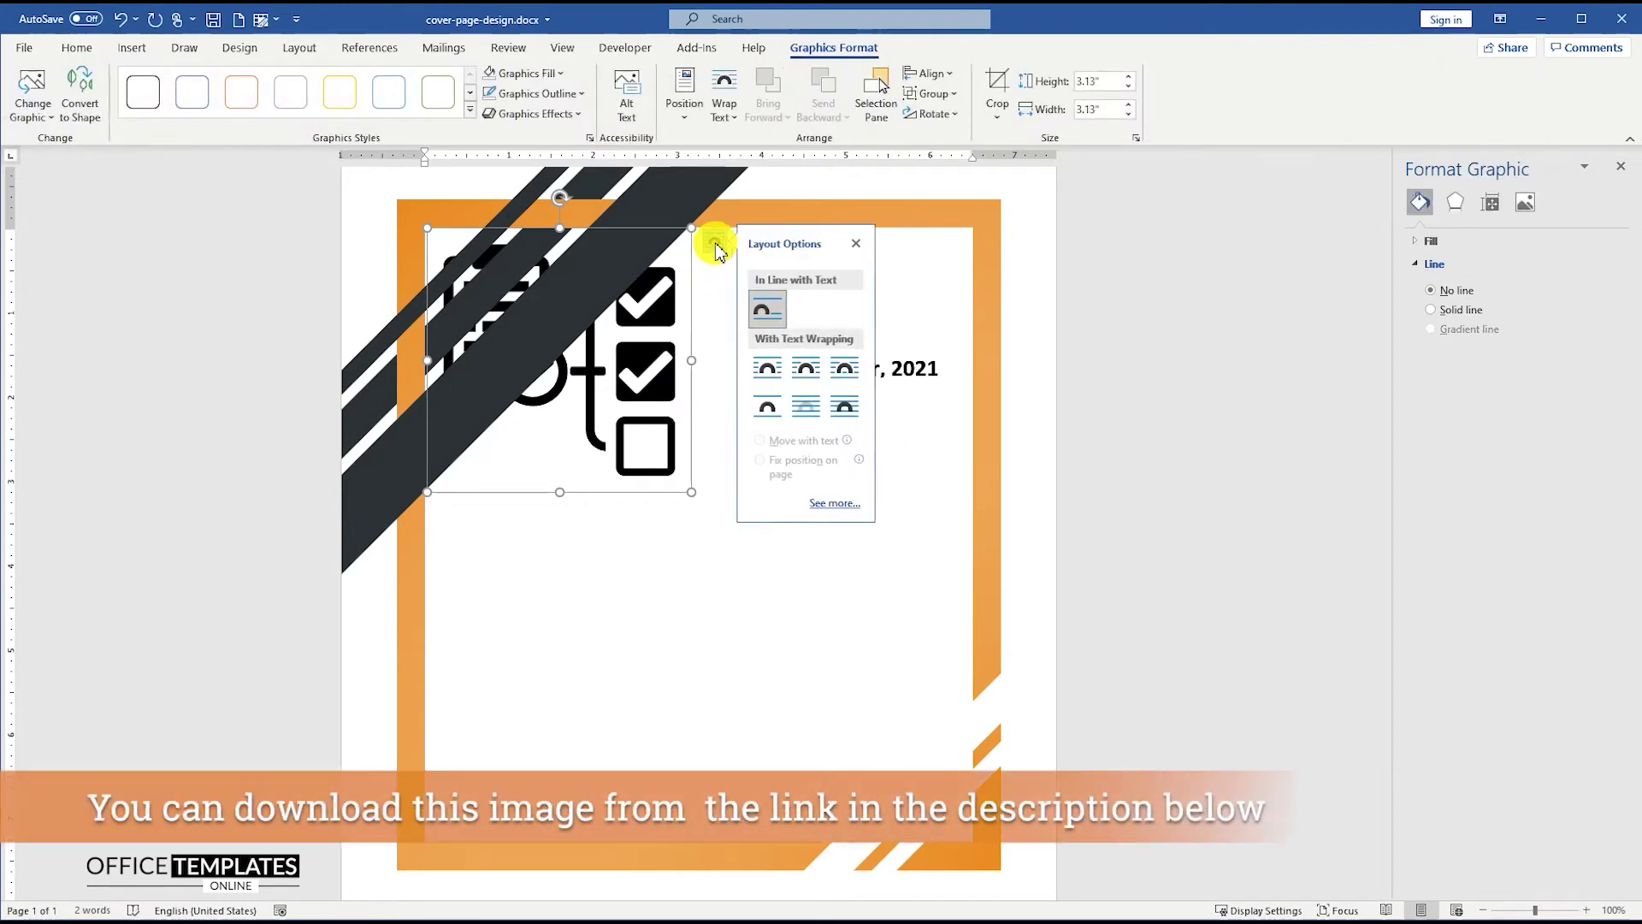
click(849, 415)
- Convert the checklist picture to a shape, then shrink and position it just below the date
right_click(646, 294)
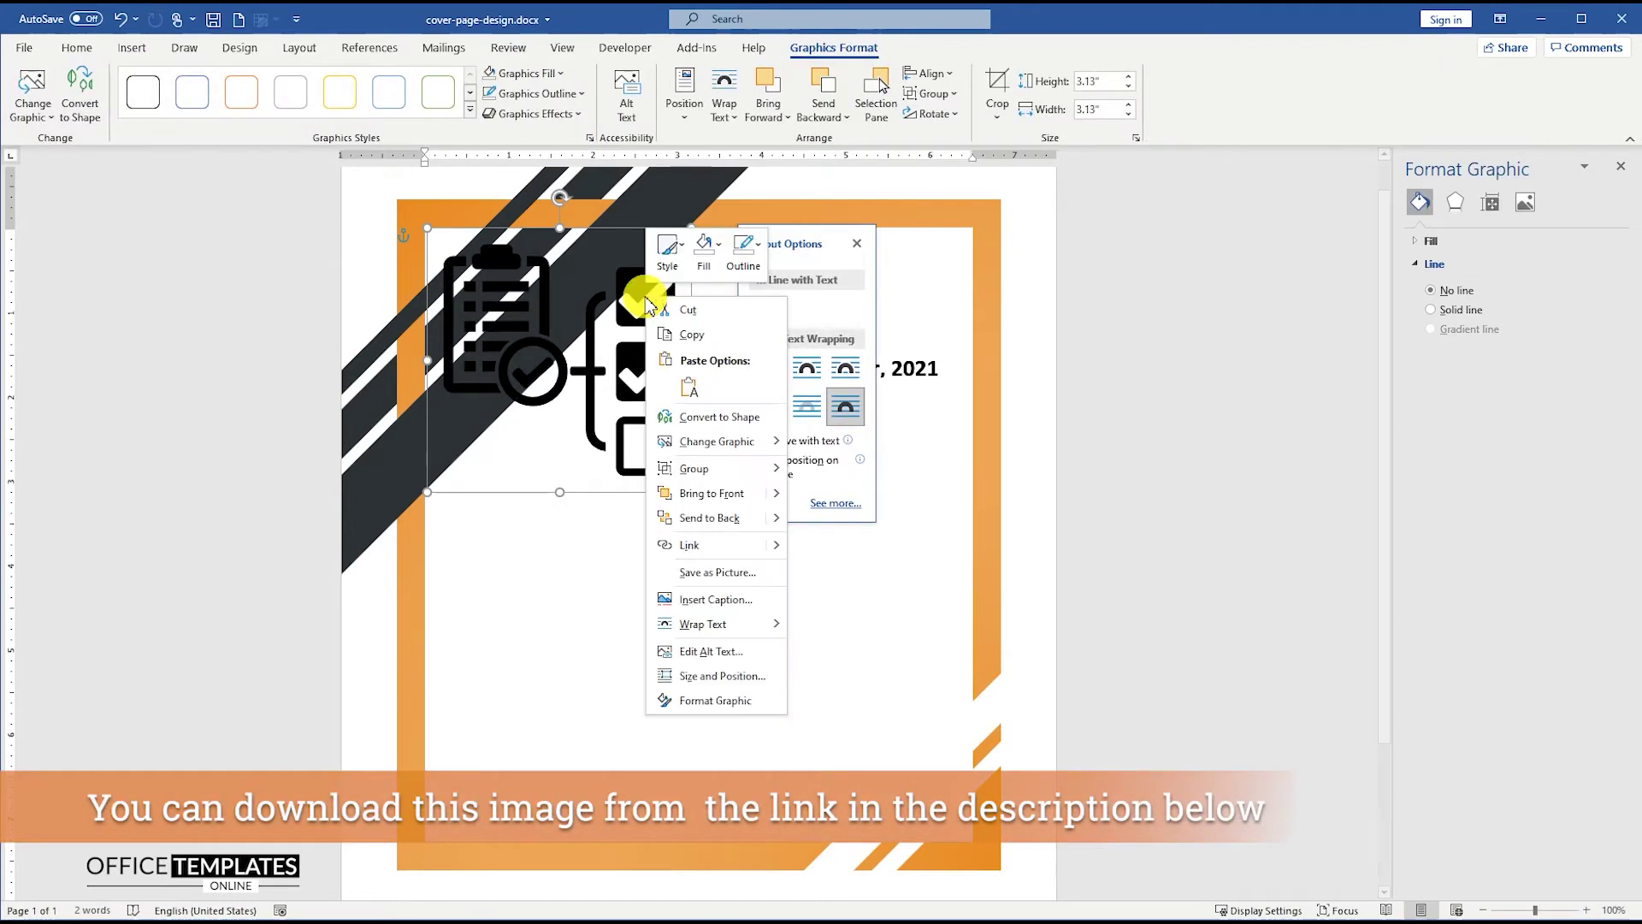
click(715, 416)
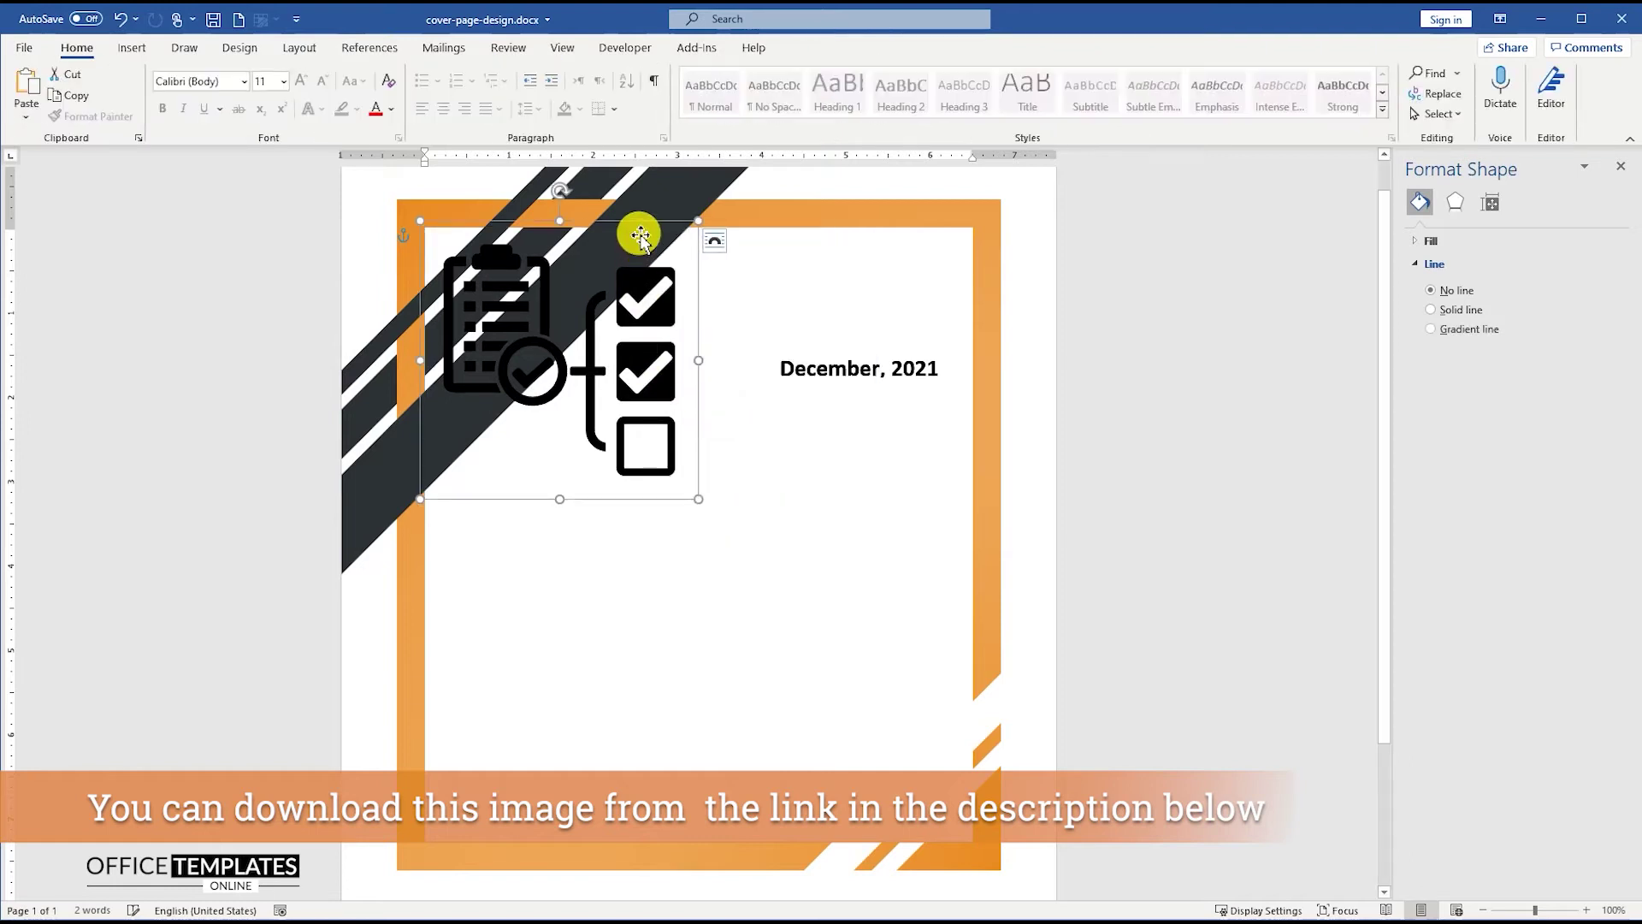
drag(673, 269, 898, 356)
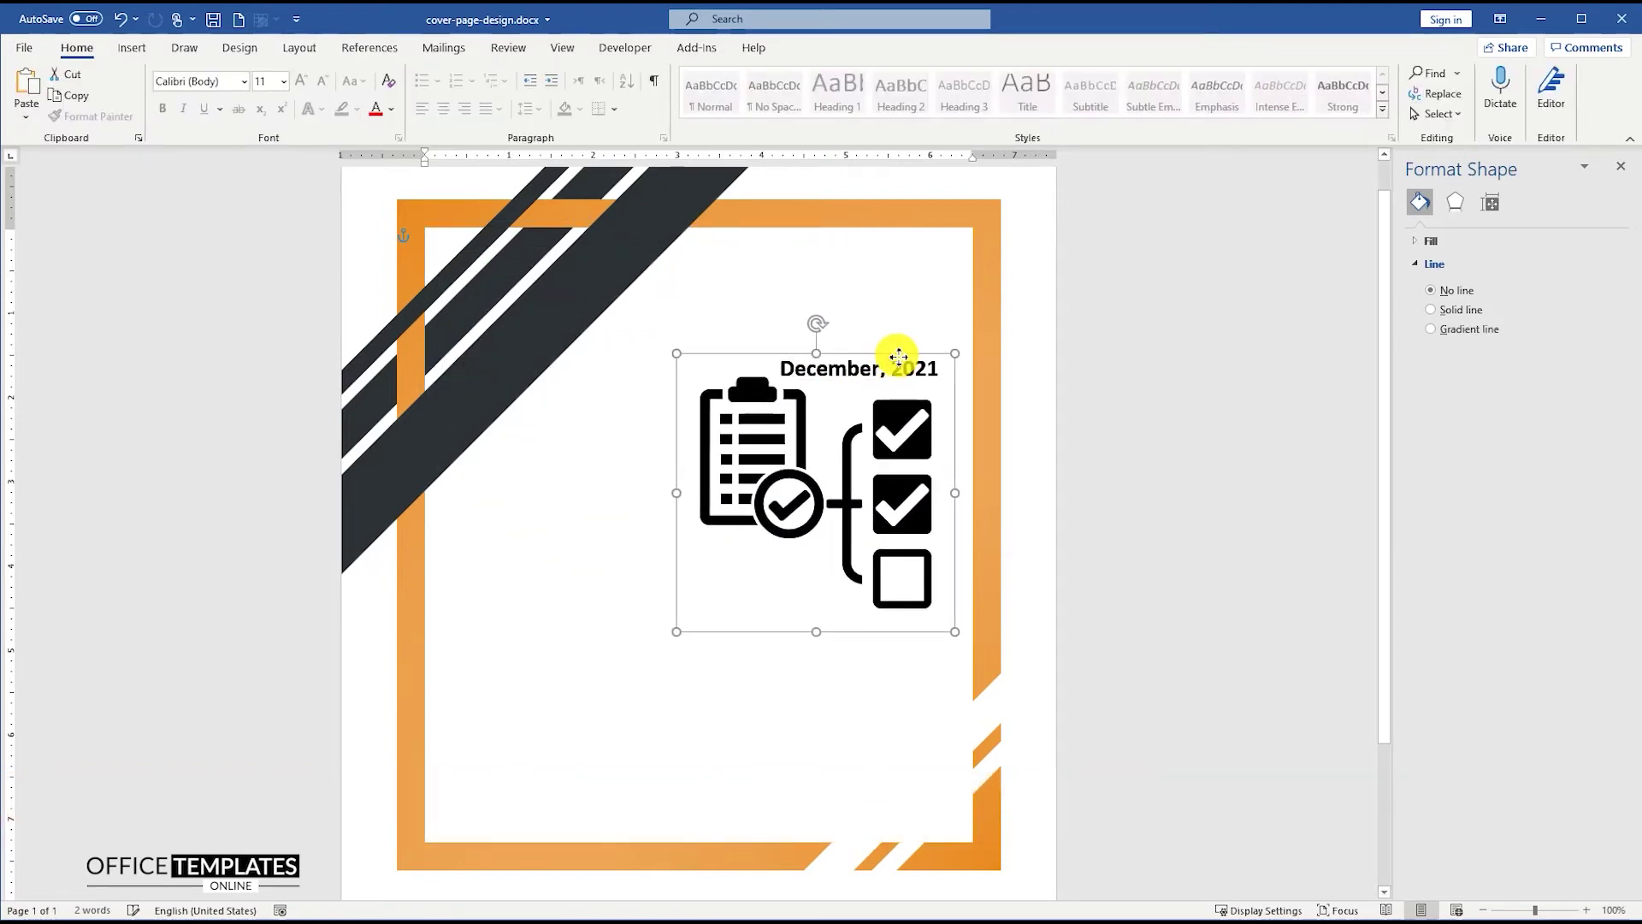
drag(680, 631, 818, 487)
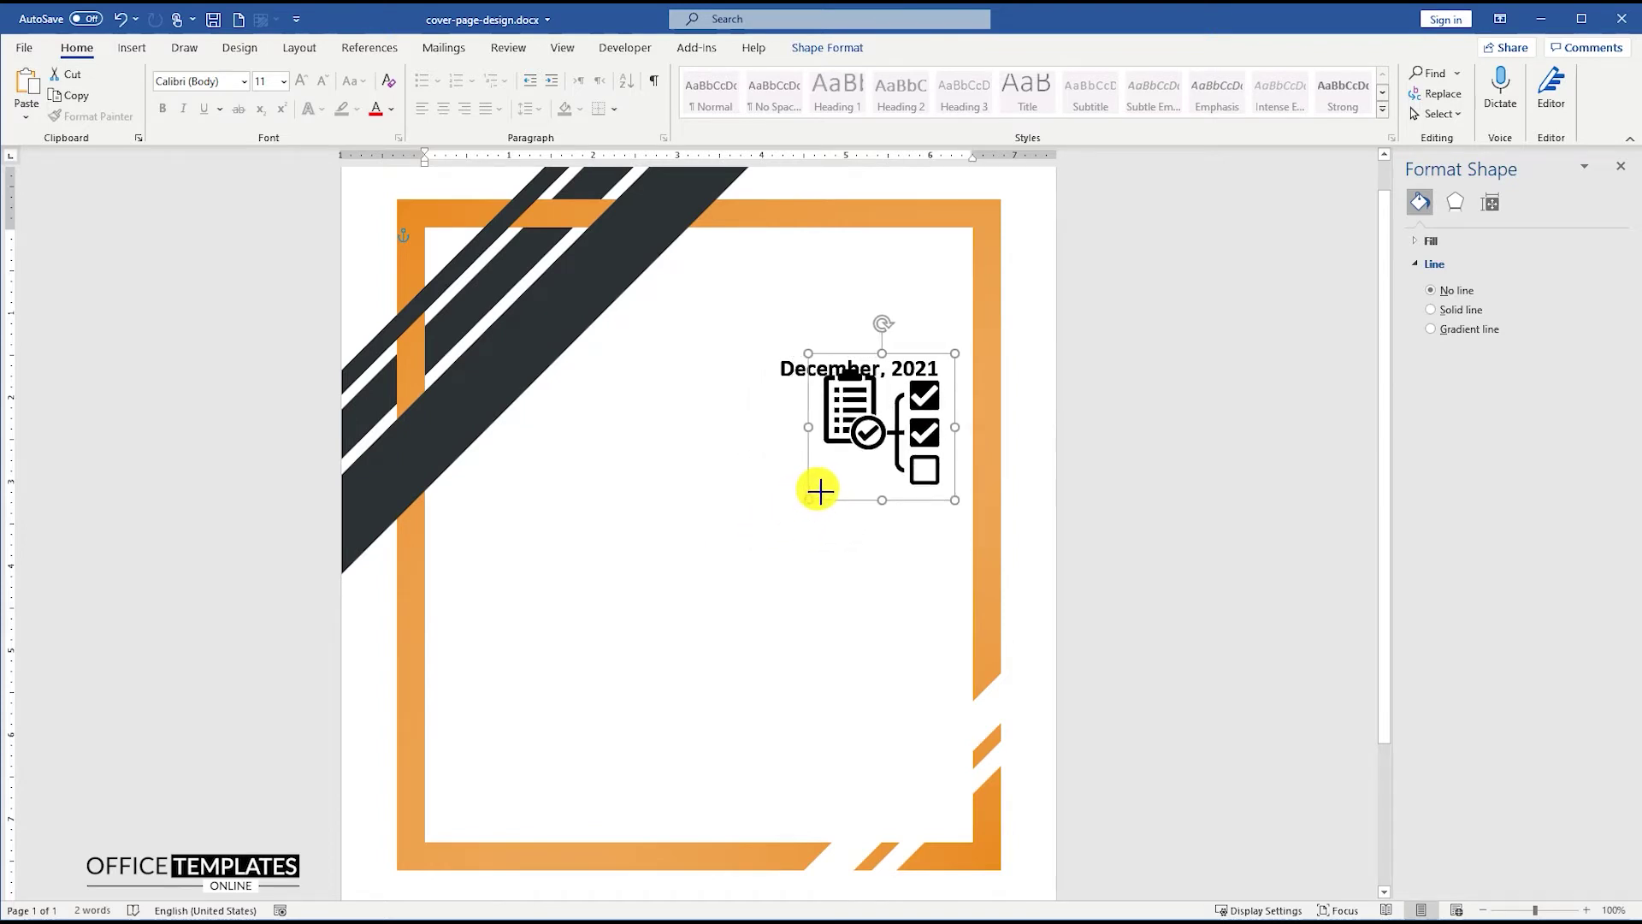
drag(924, 433, 929, 447)
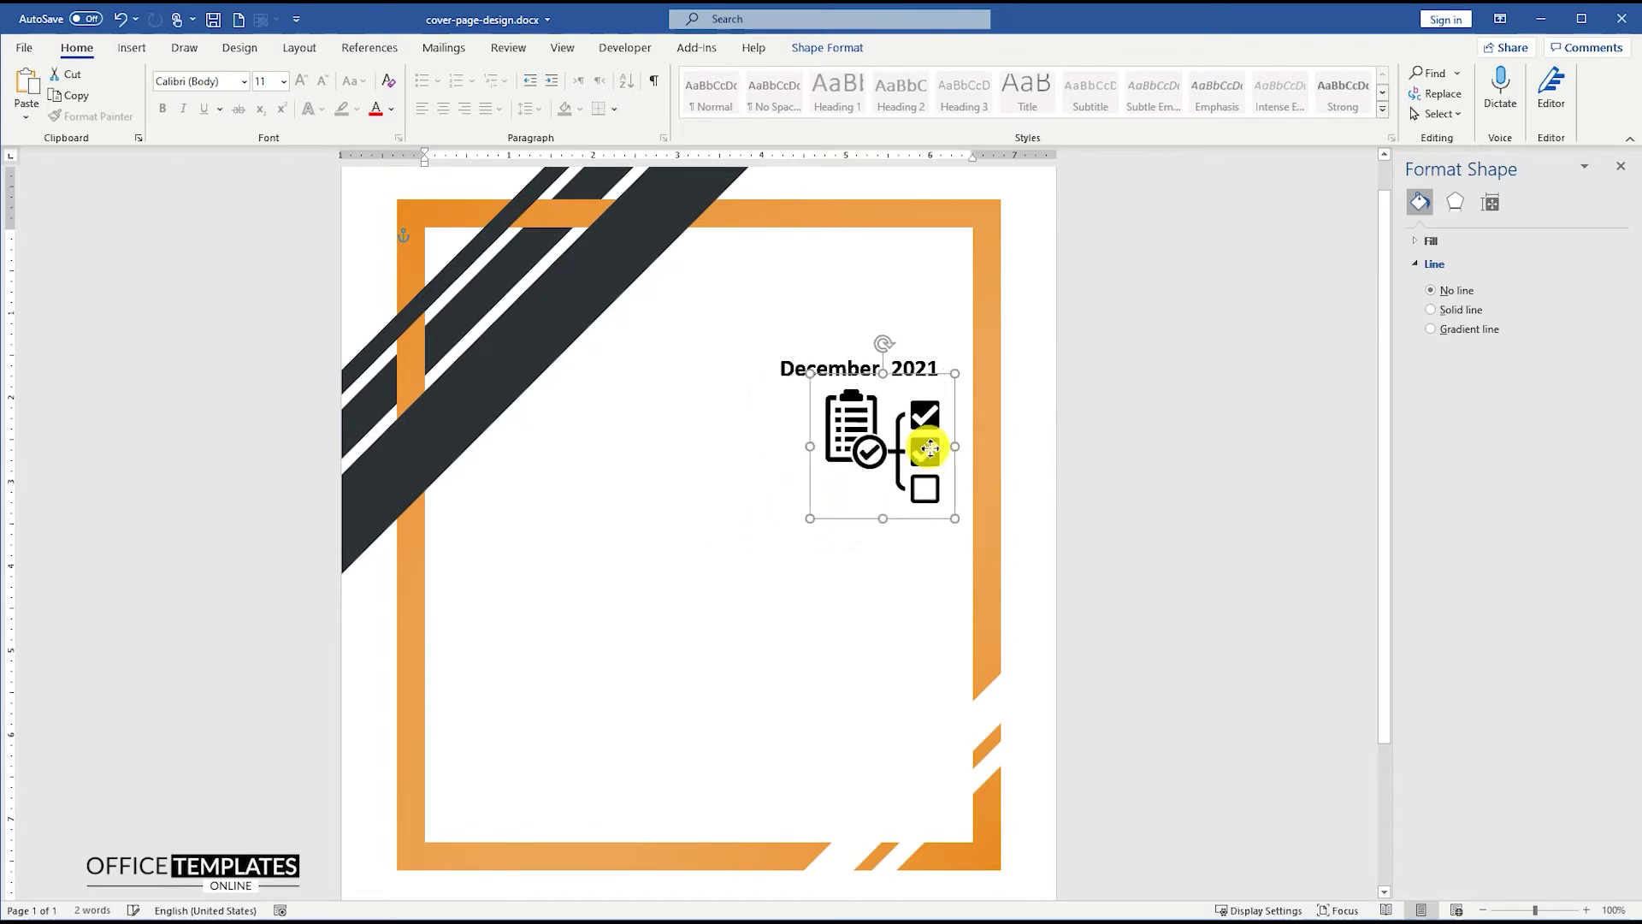
right_click(929, 419)
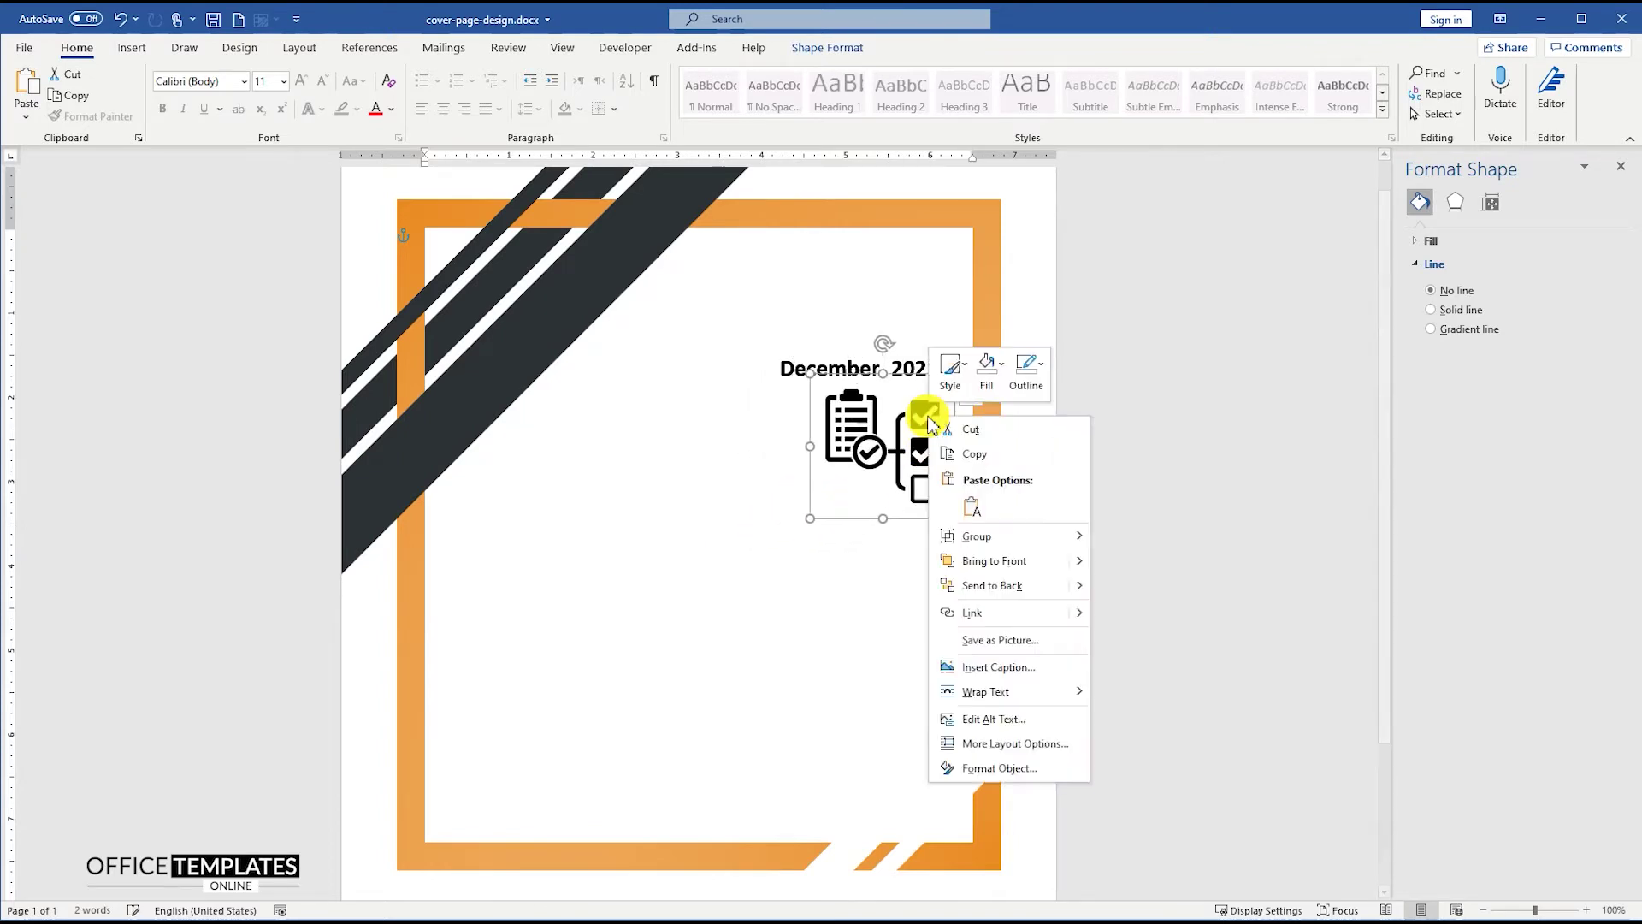
- Fill the checklist icon orange and turn its three ticked checkbox parts black
click(980, 381)
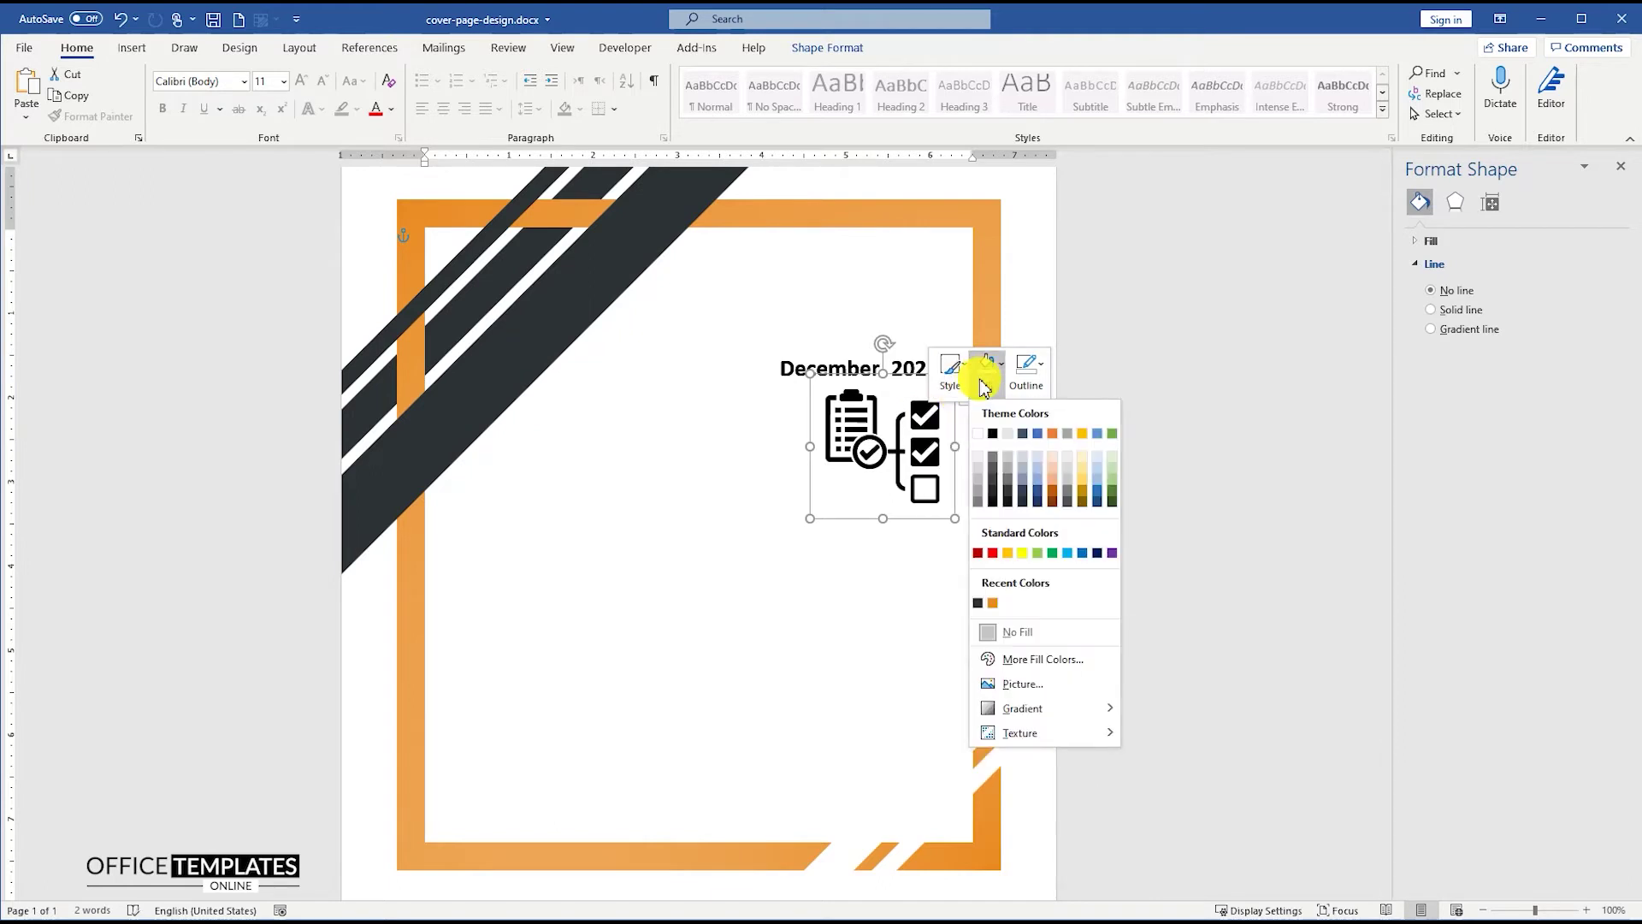
click(992, 603)
click(924, 459)
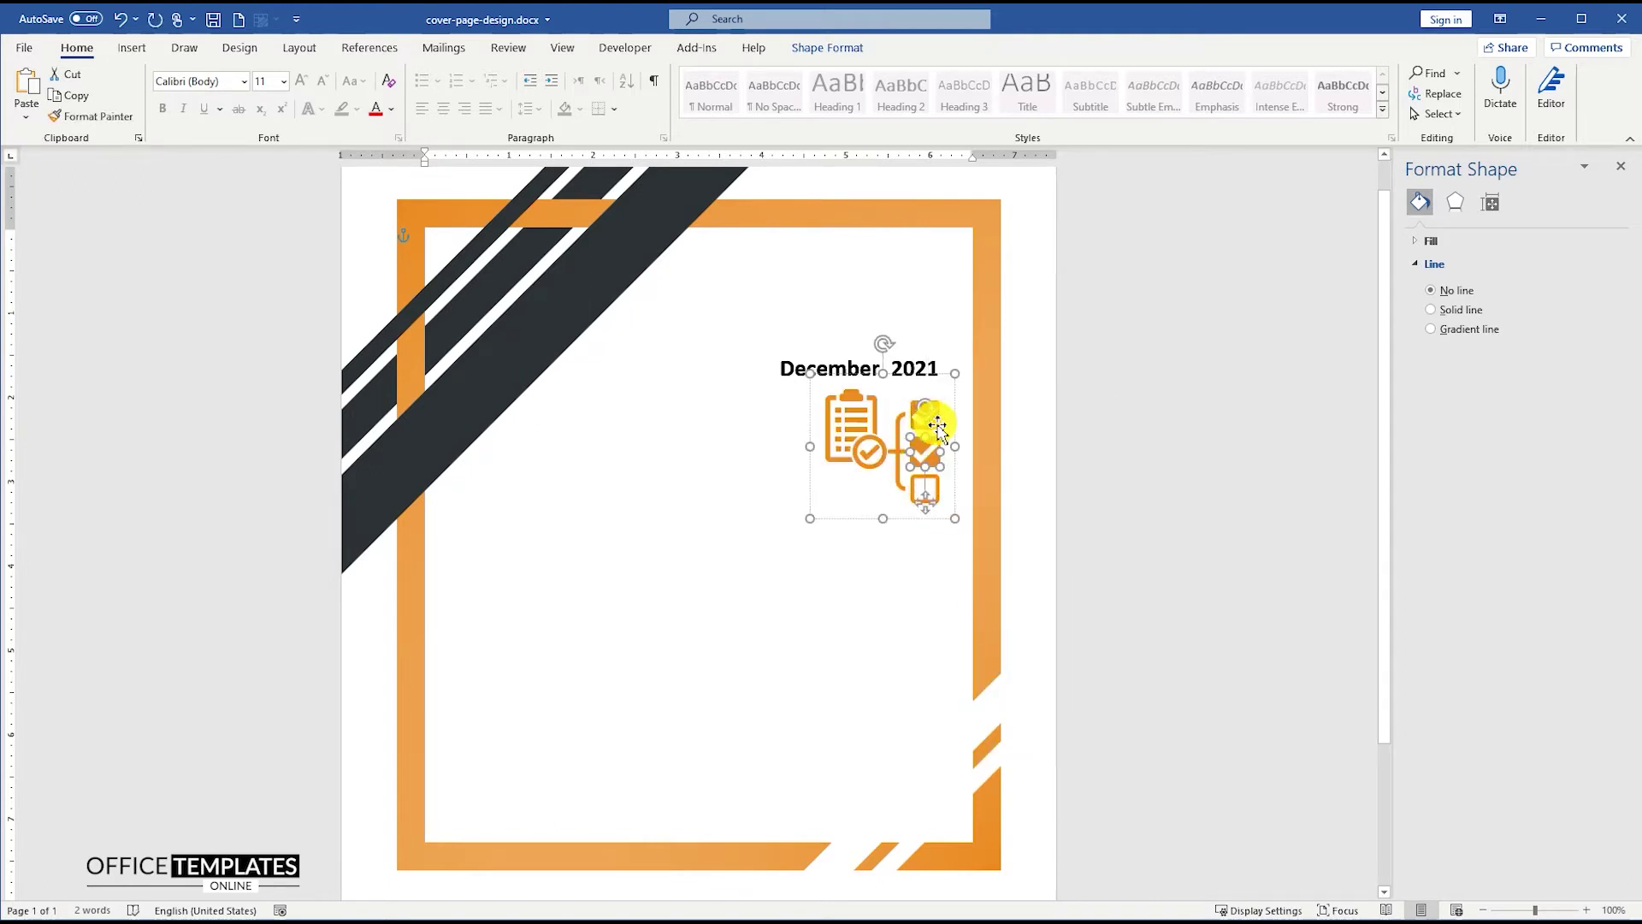
shift+click(937, 425)
shift+click(903, 453)
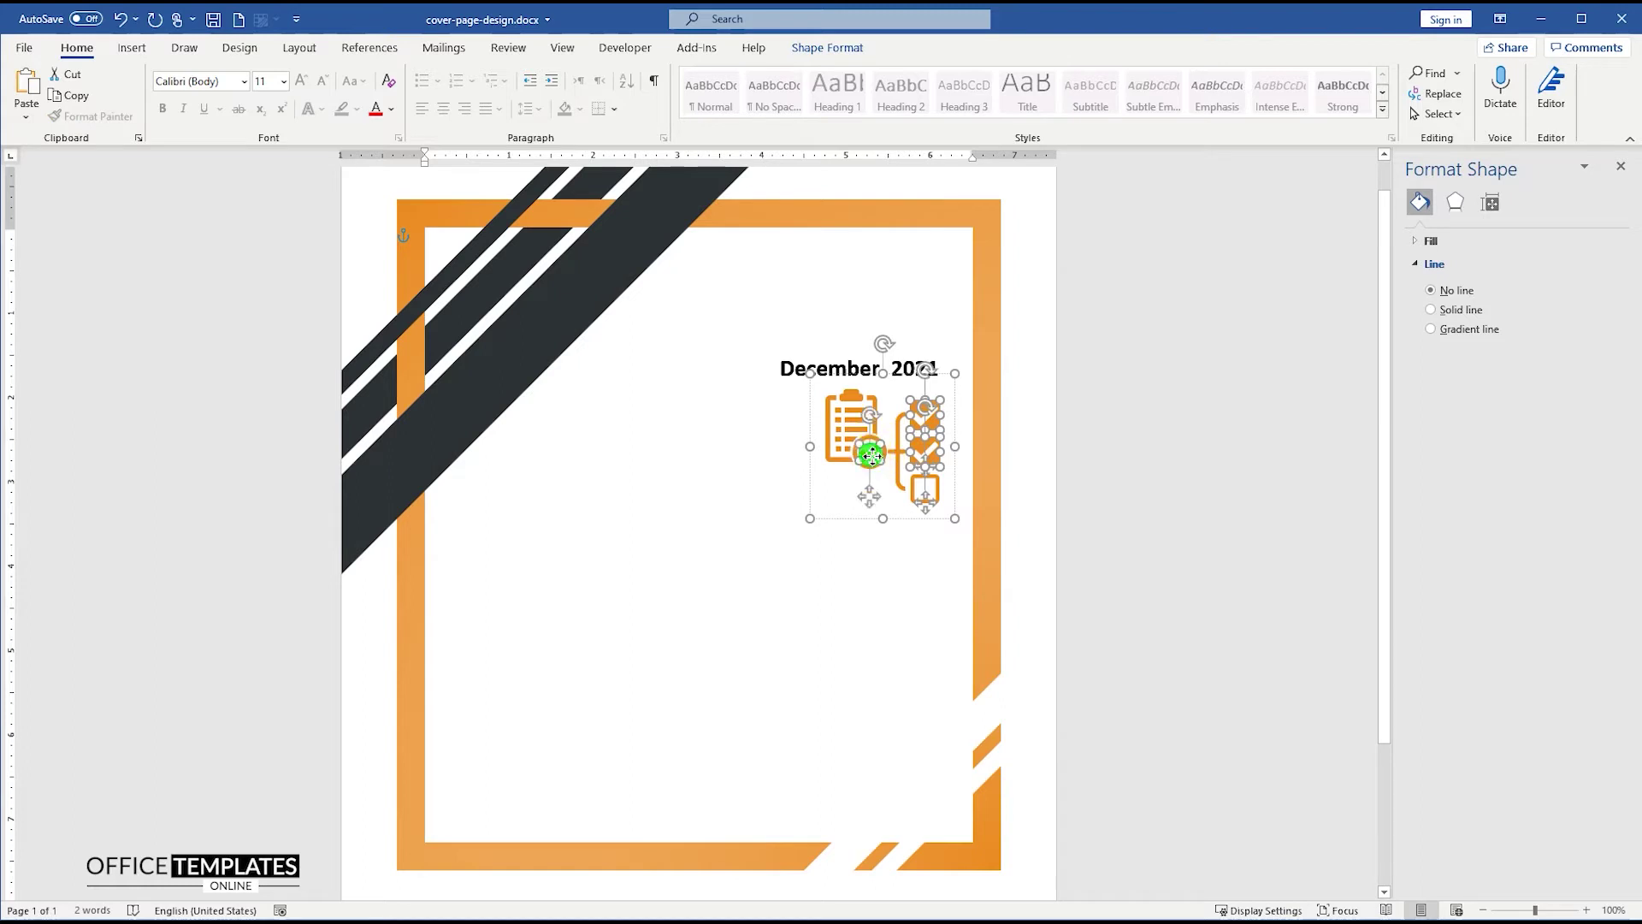
right_click(870, 455)
click(929, 415)
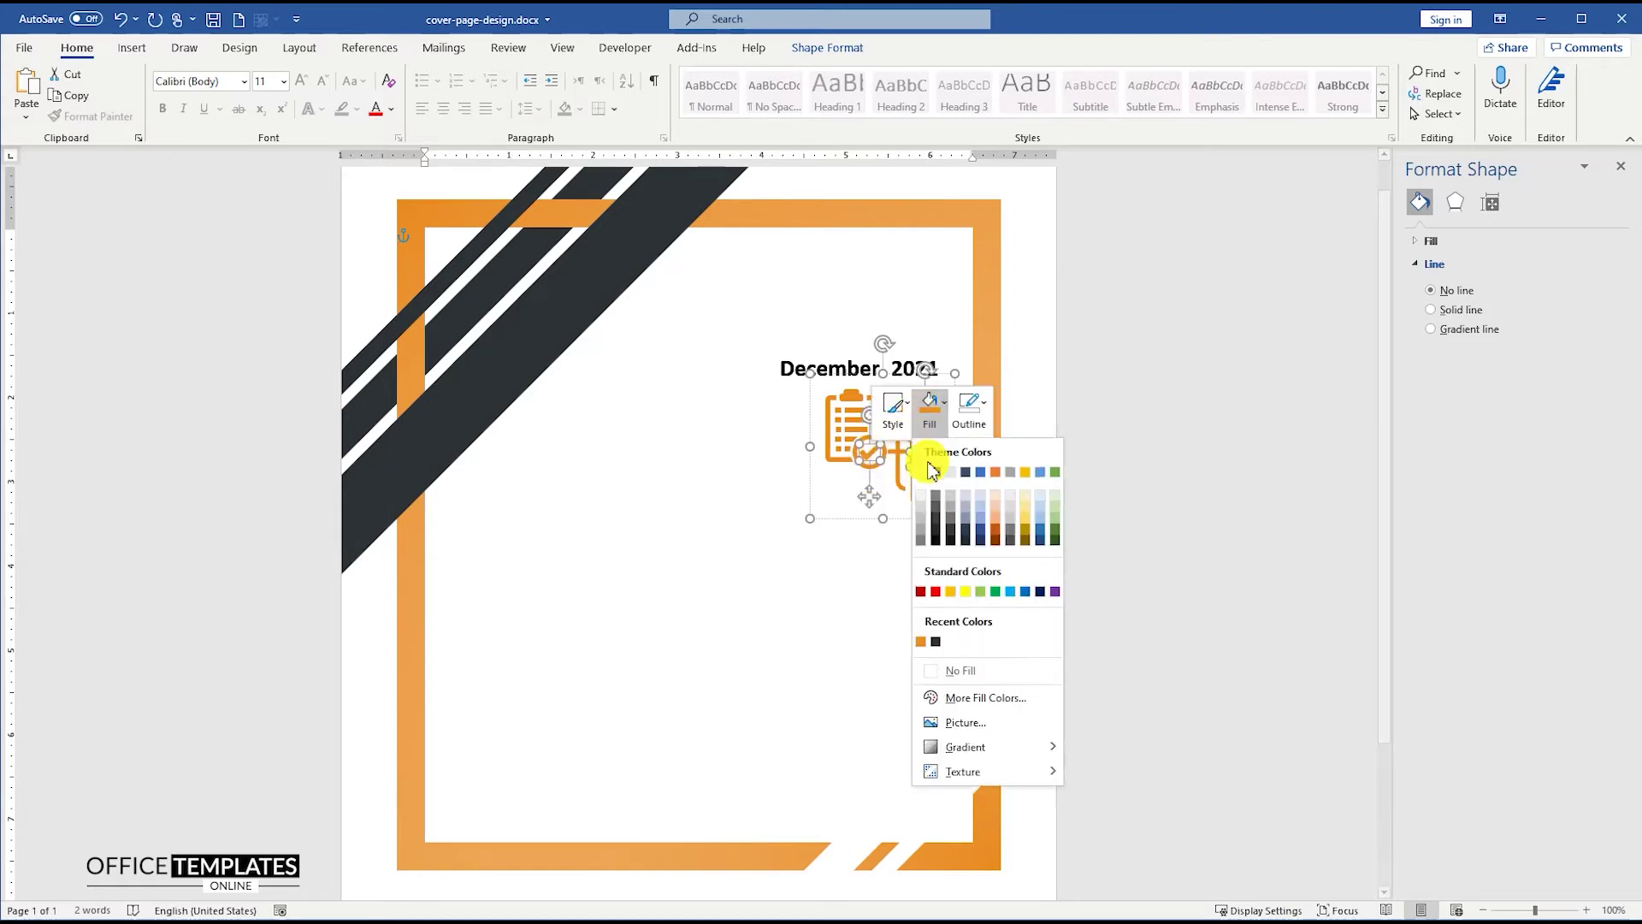
click(936, 642)
click(1106, 468)
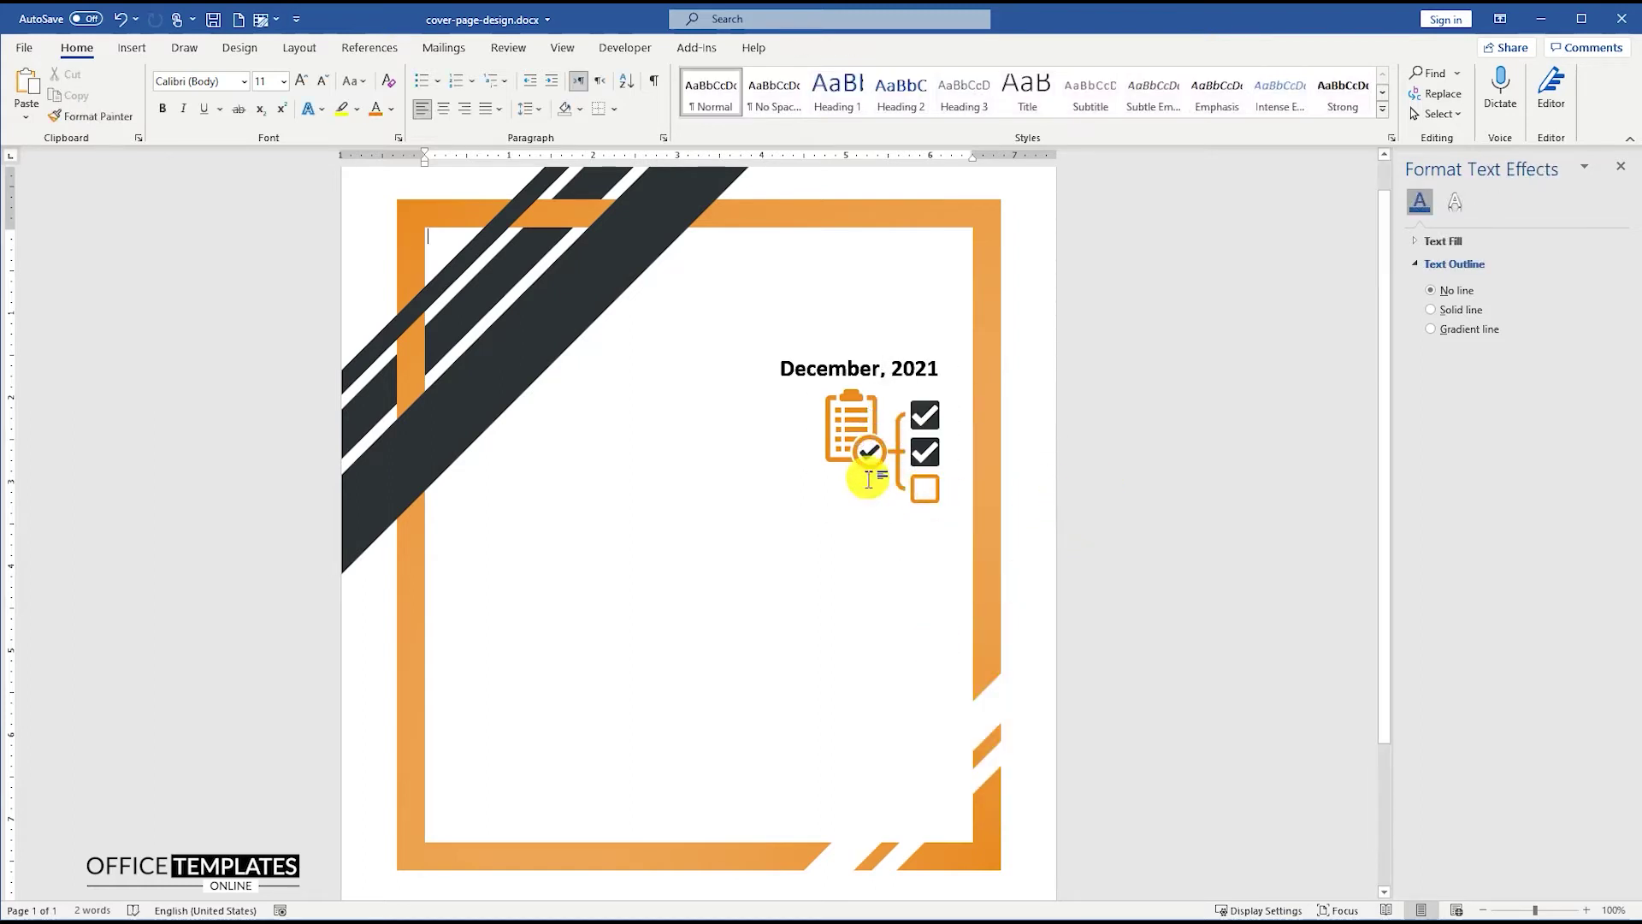
- Copy the December, 2021 date box below the icon and retype its text as 'BUSINESS CASE'
click(909, 368)
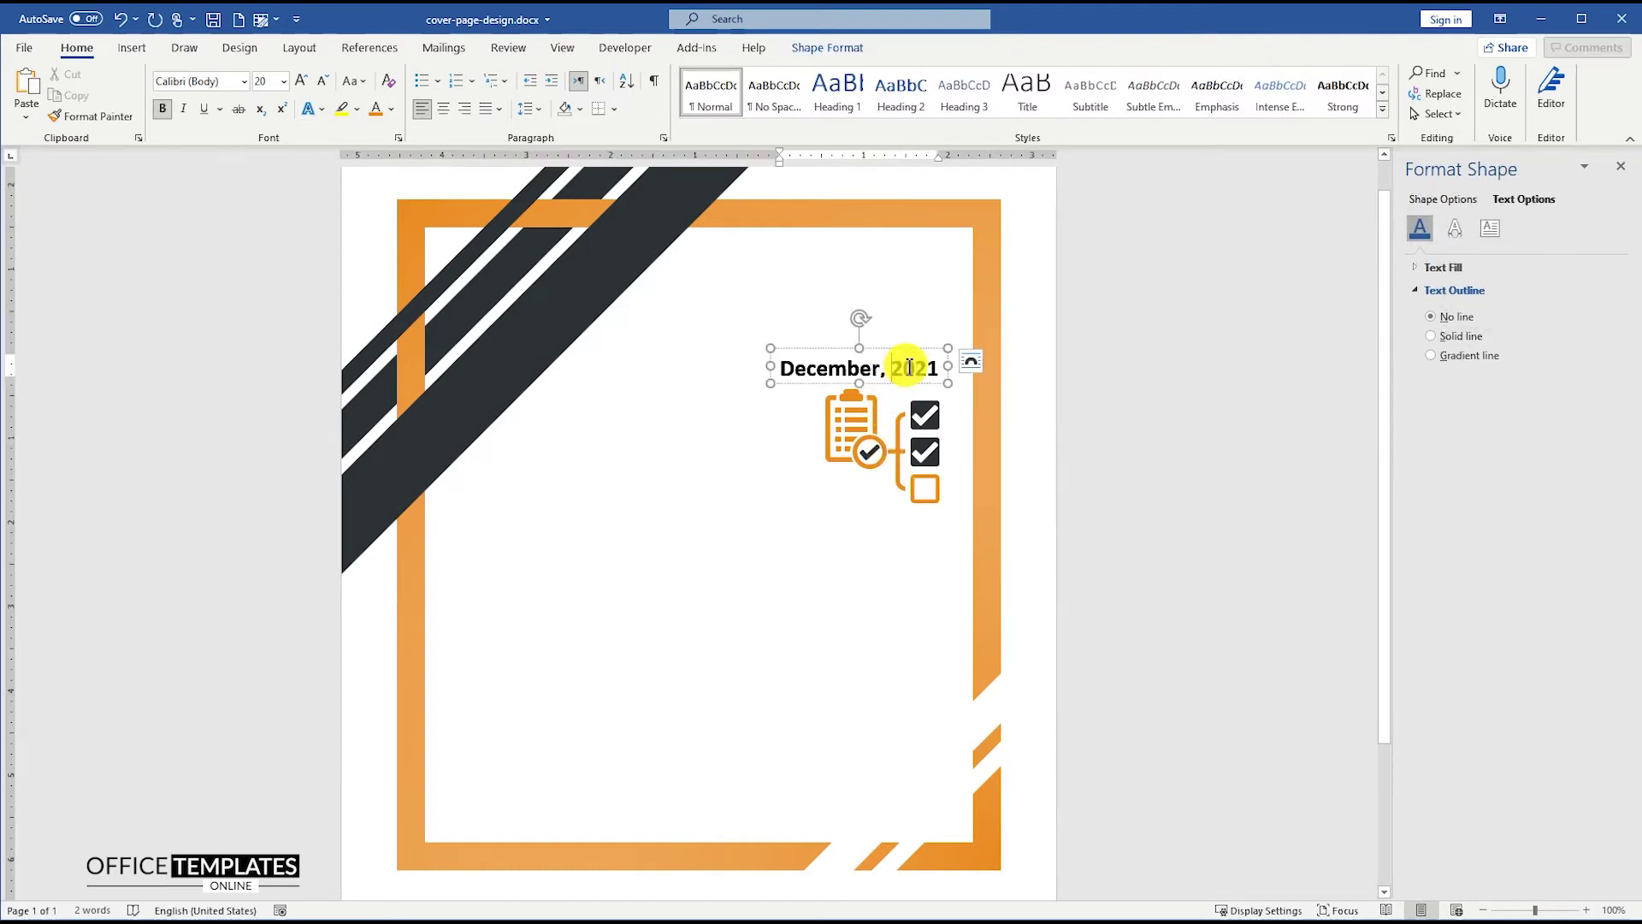
drag(909, 352, 910, 531)
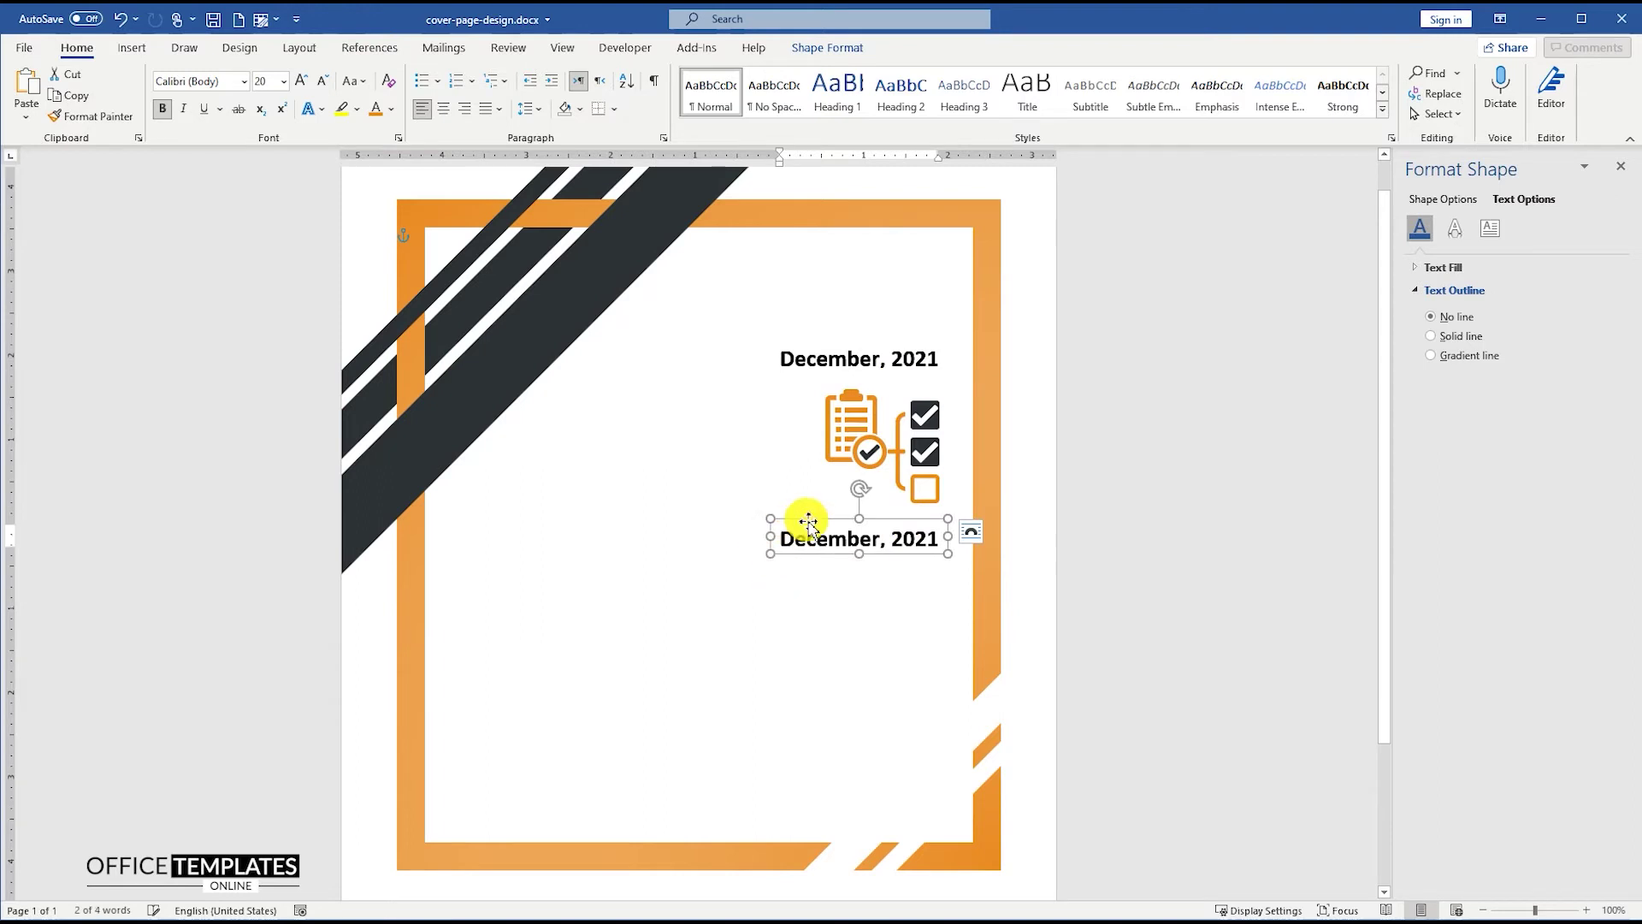
triple_click(813, 548)
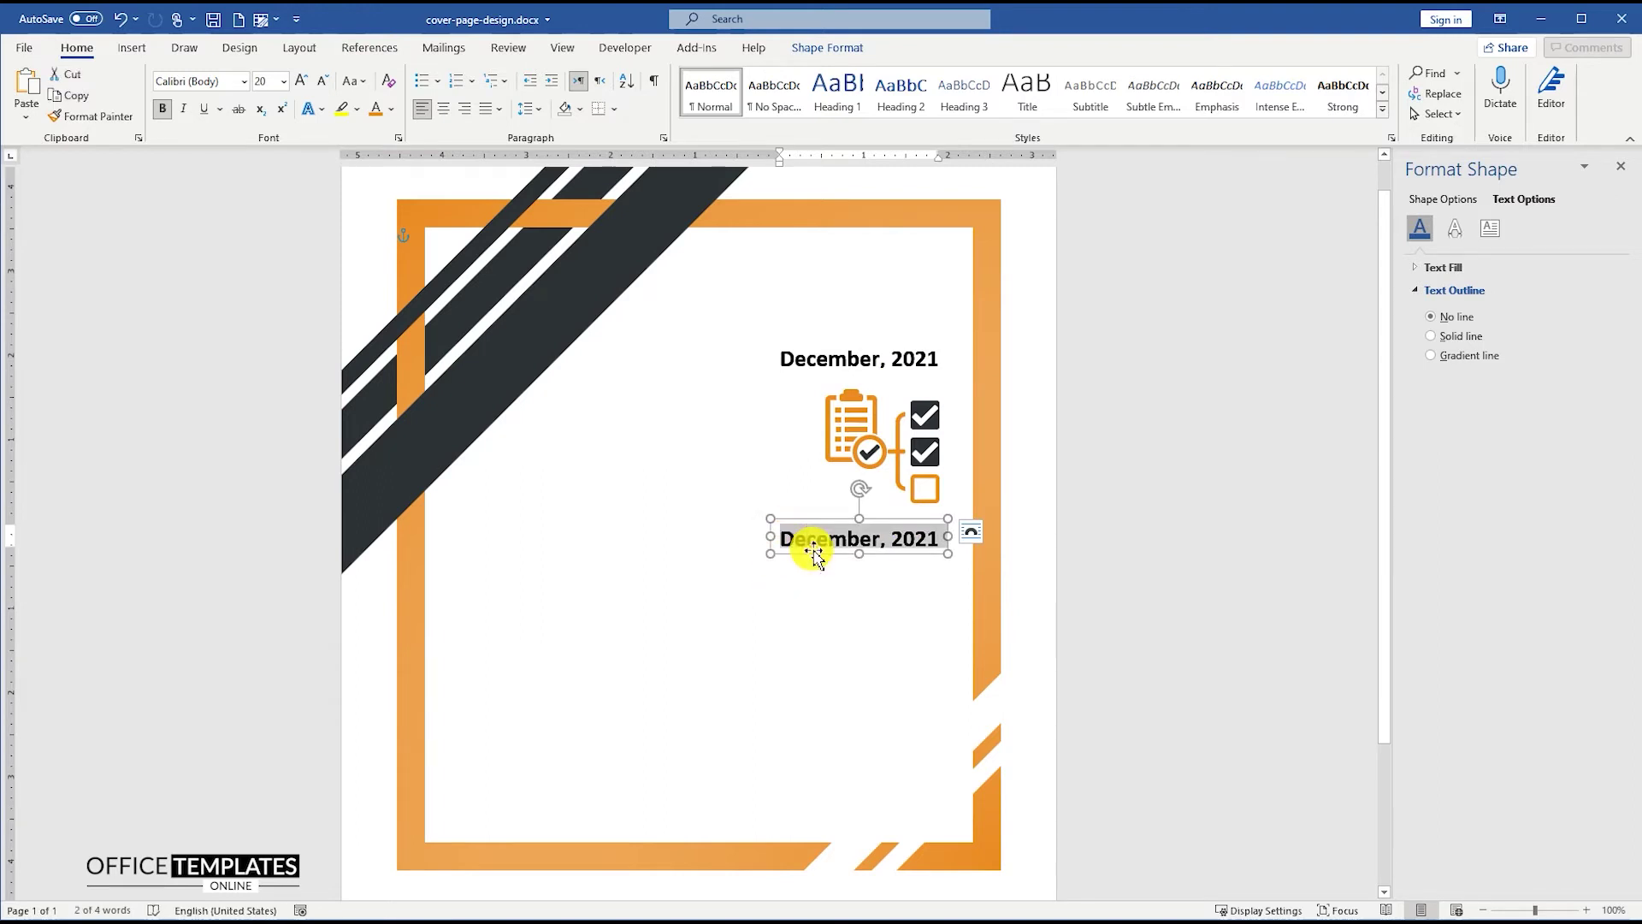
text(BU)
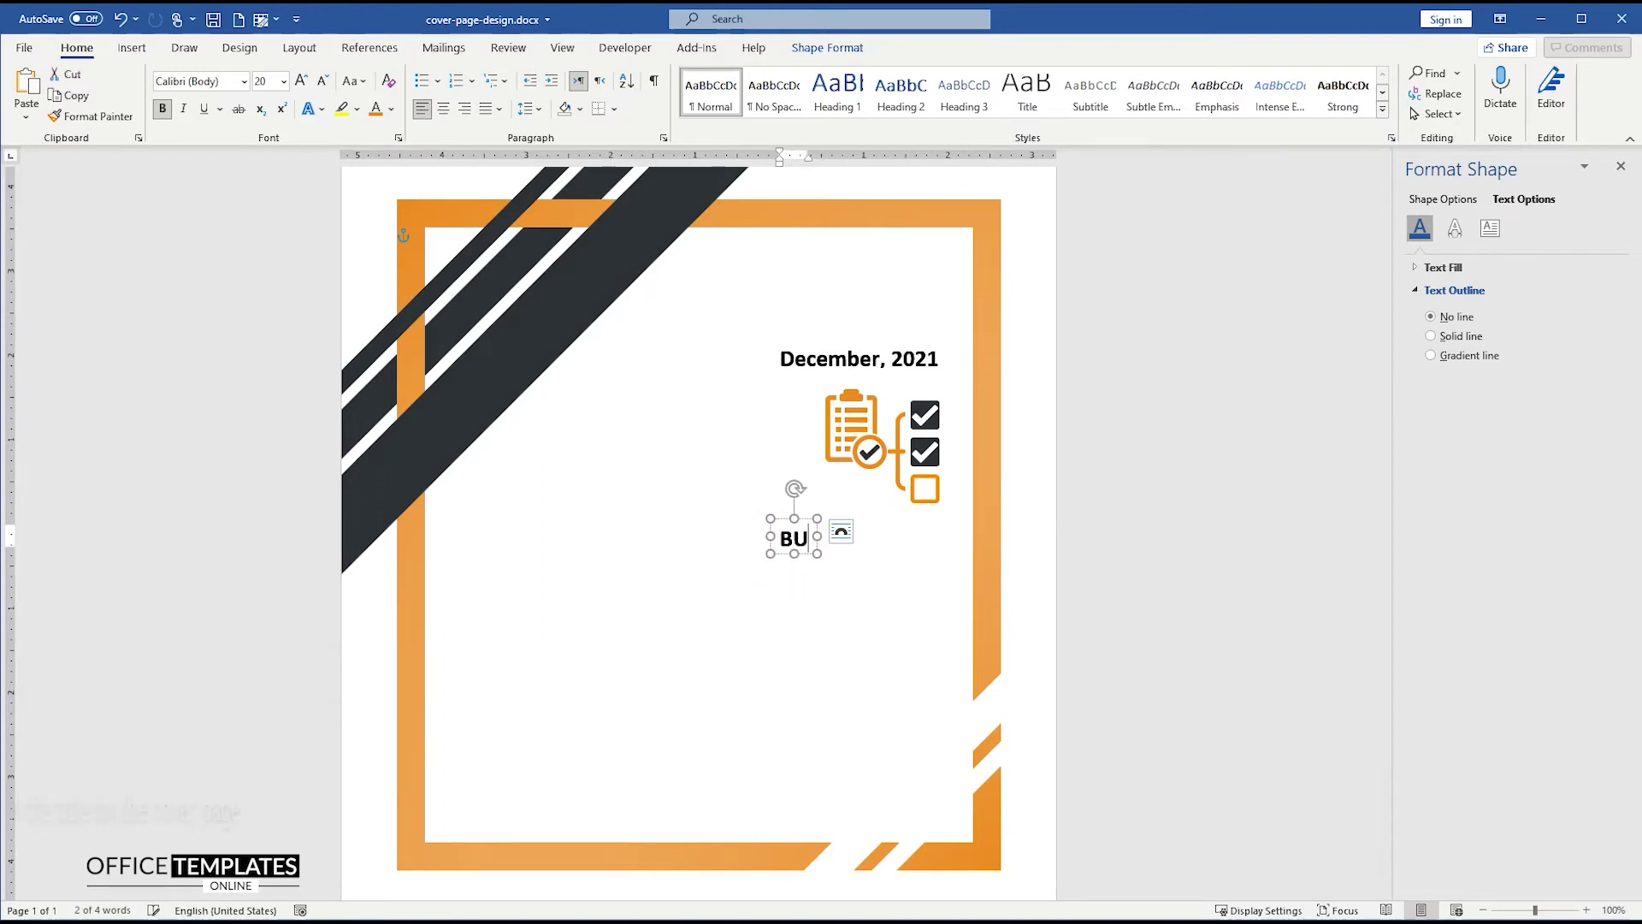
text(SINESS CASE)
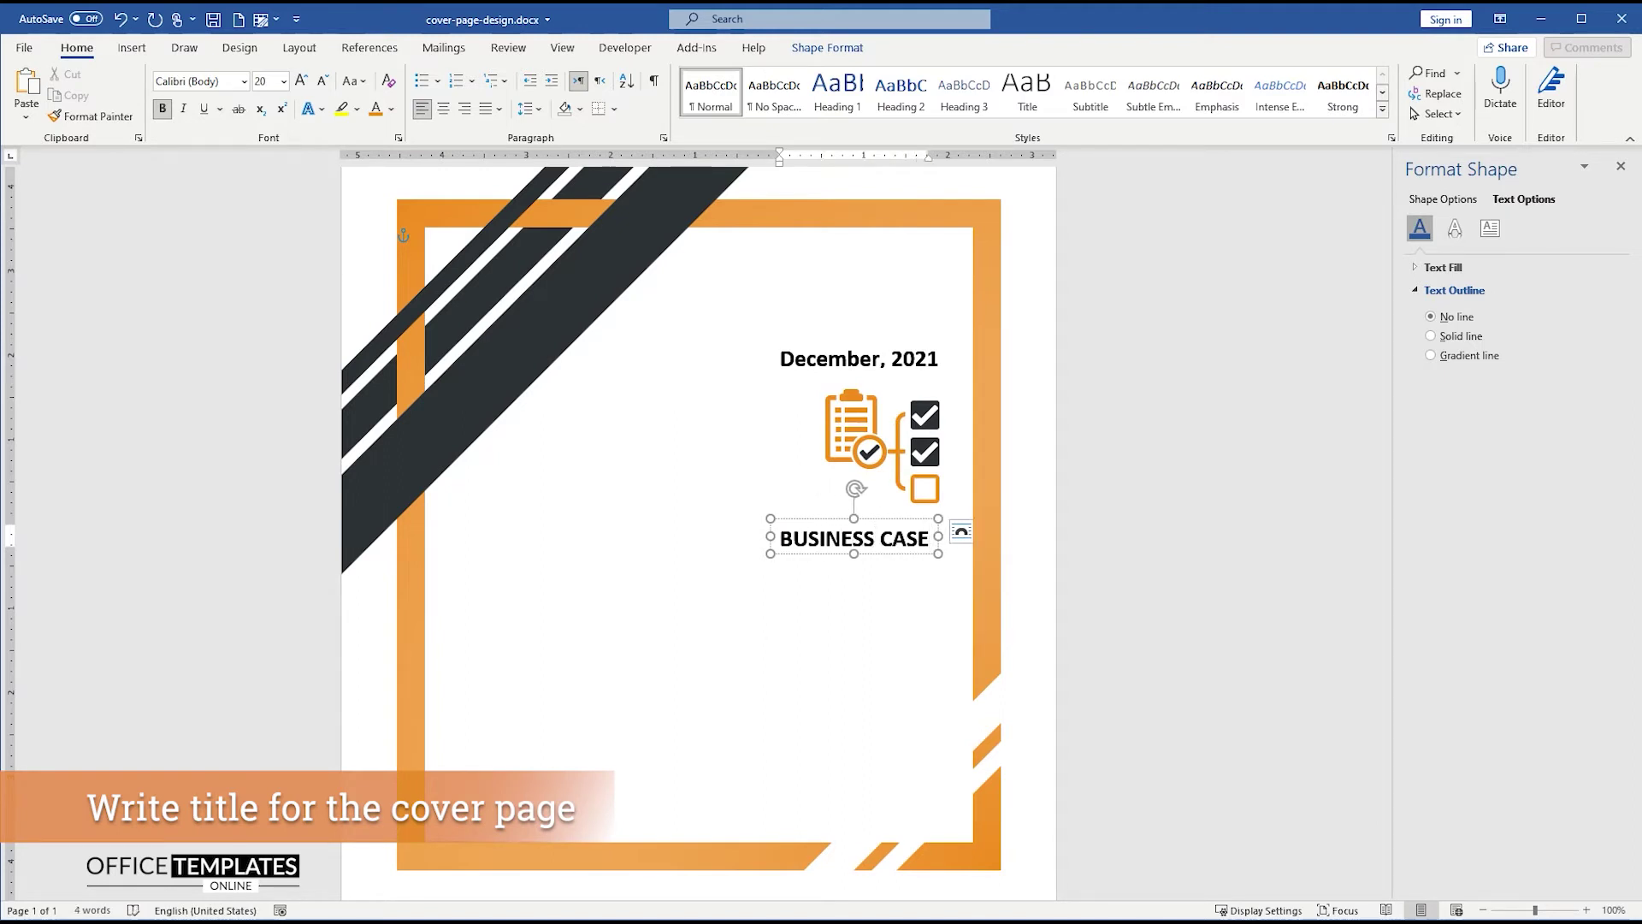
- Move the BUSINESS CASE title left toward the page middle and set it to 72 pt
click(889, 531)
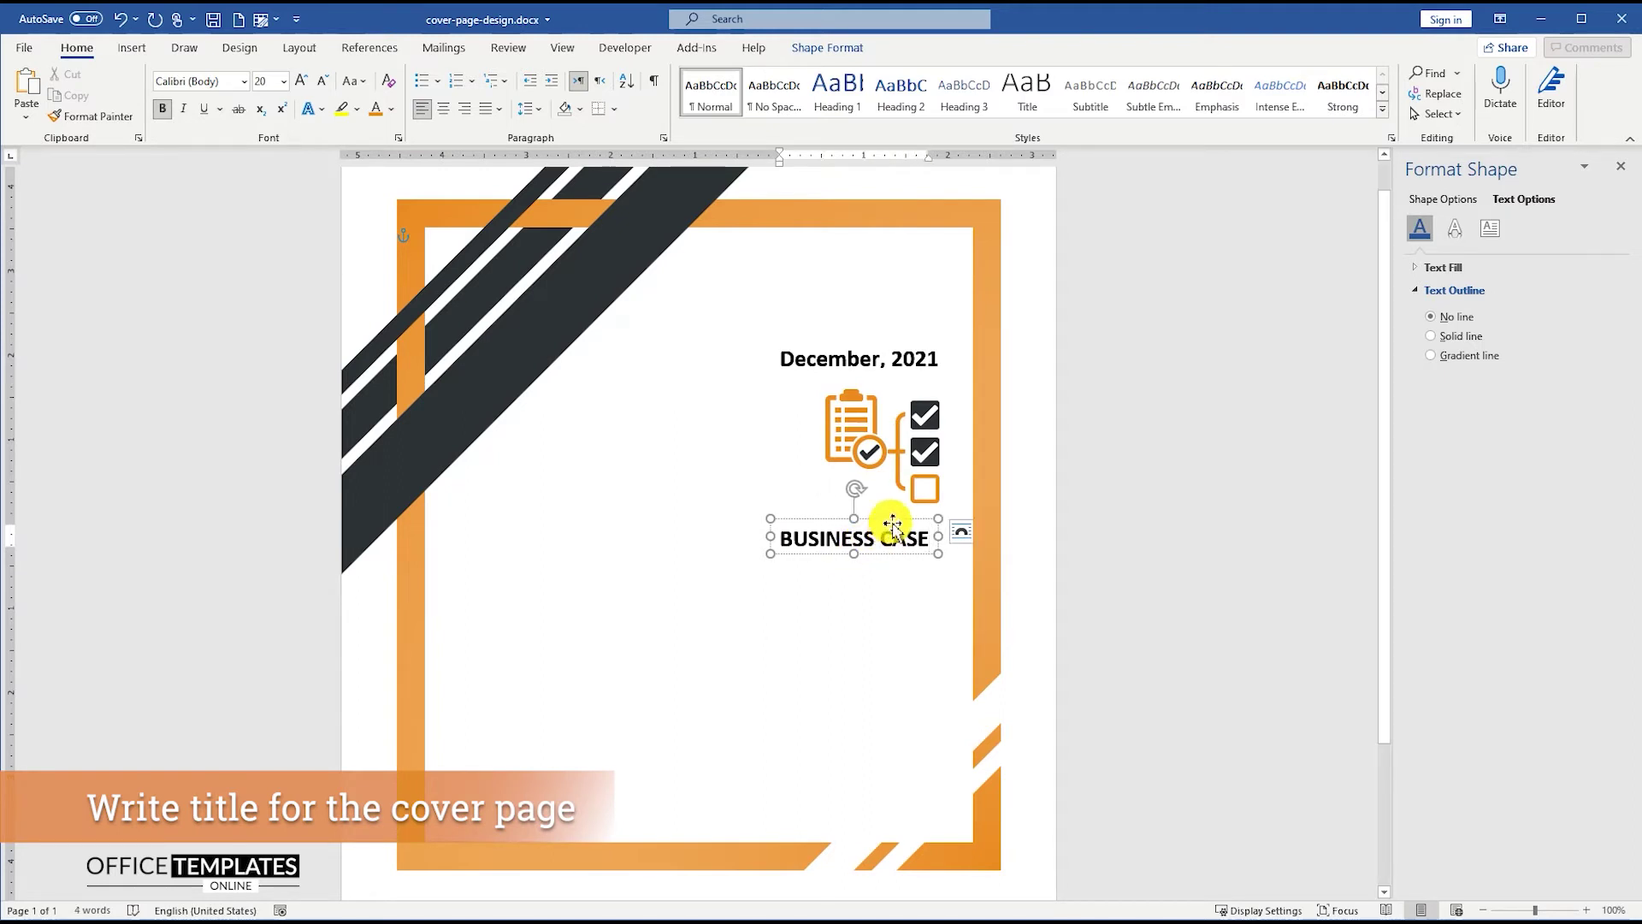
drag(892, 524, 737, 530)
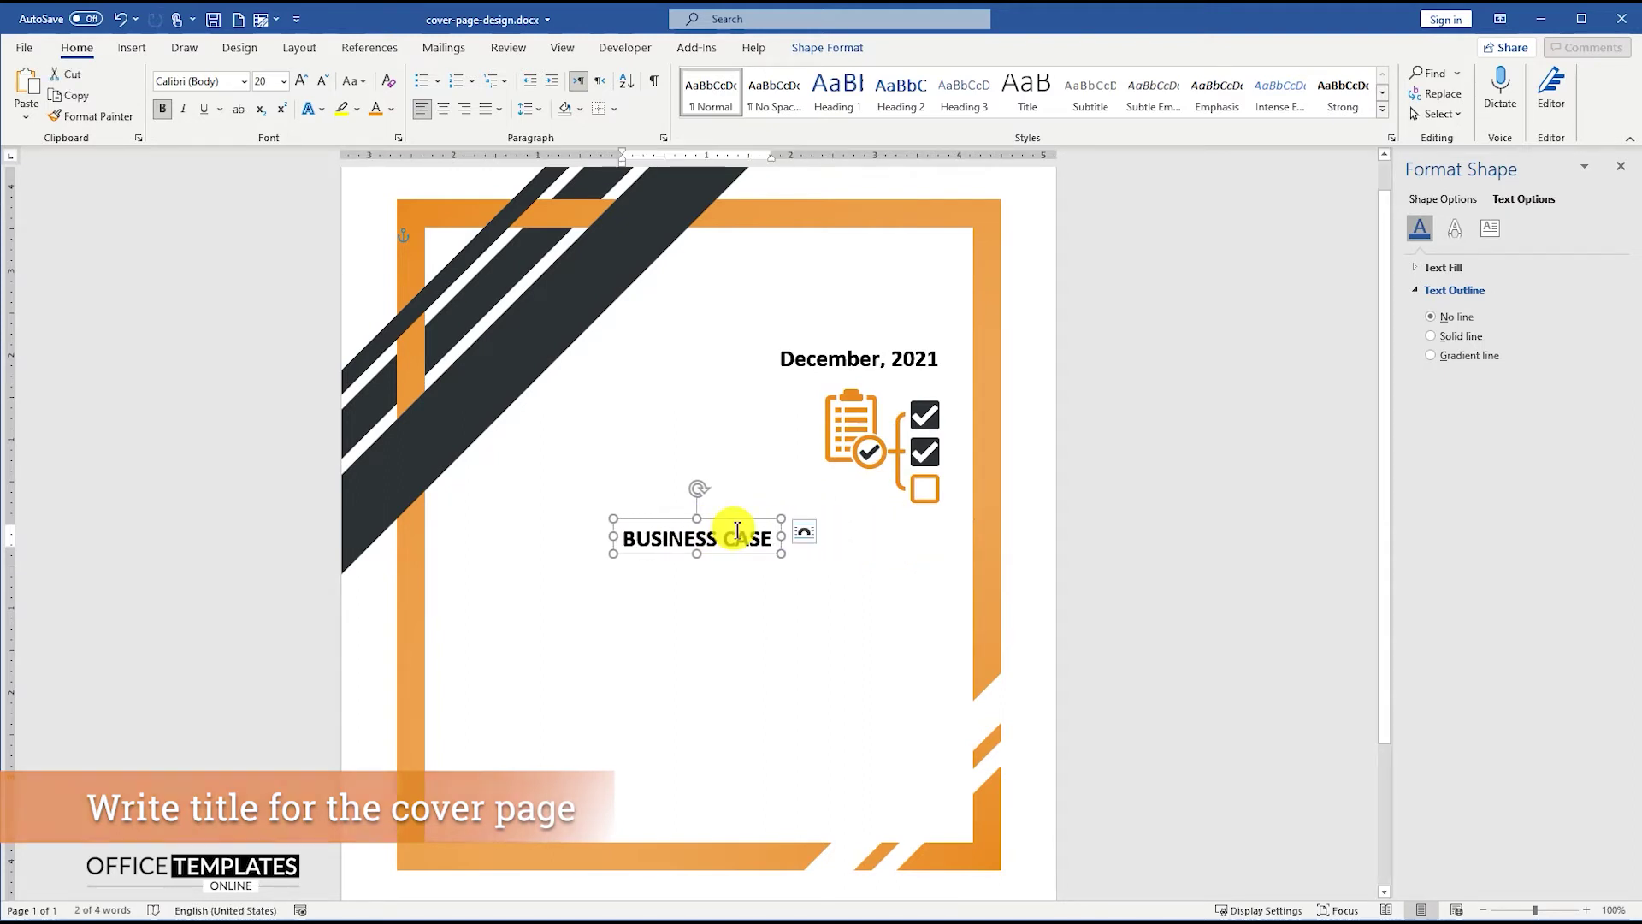
triple_click(723, 537)
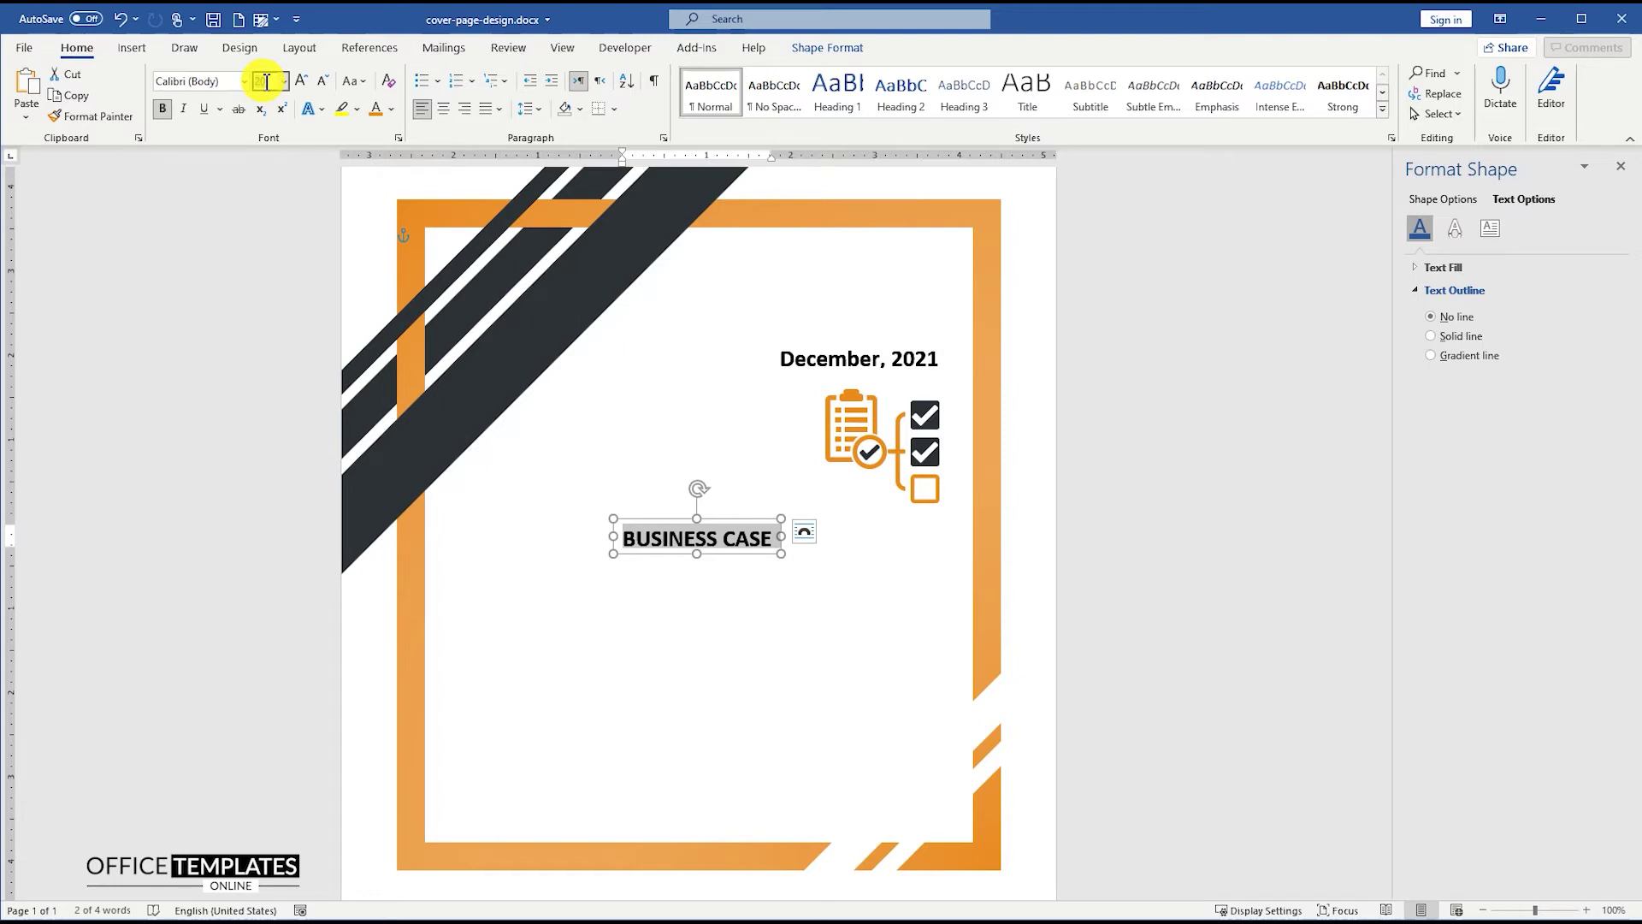
text(72)
key(Return)
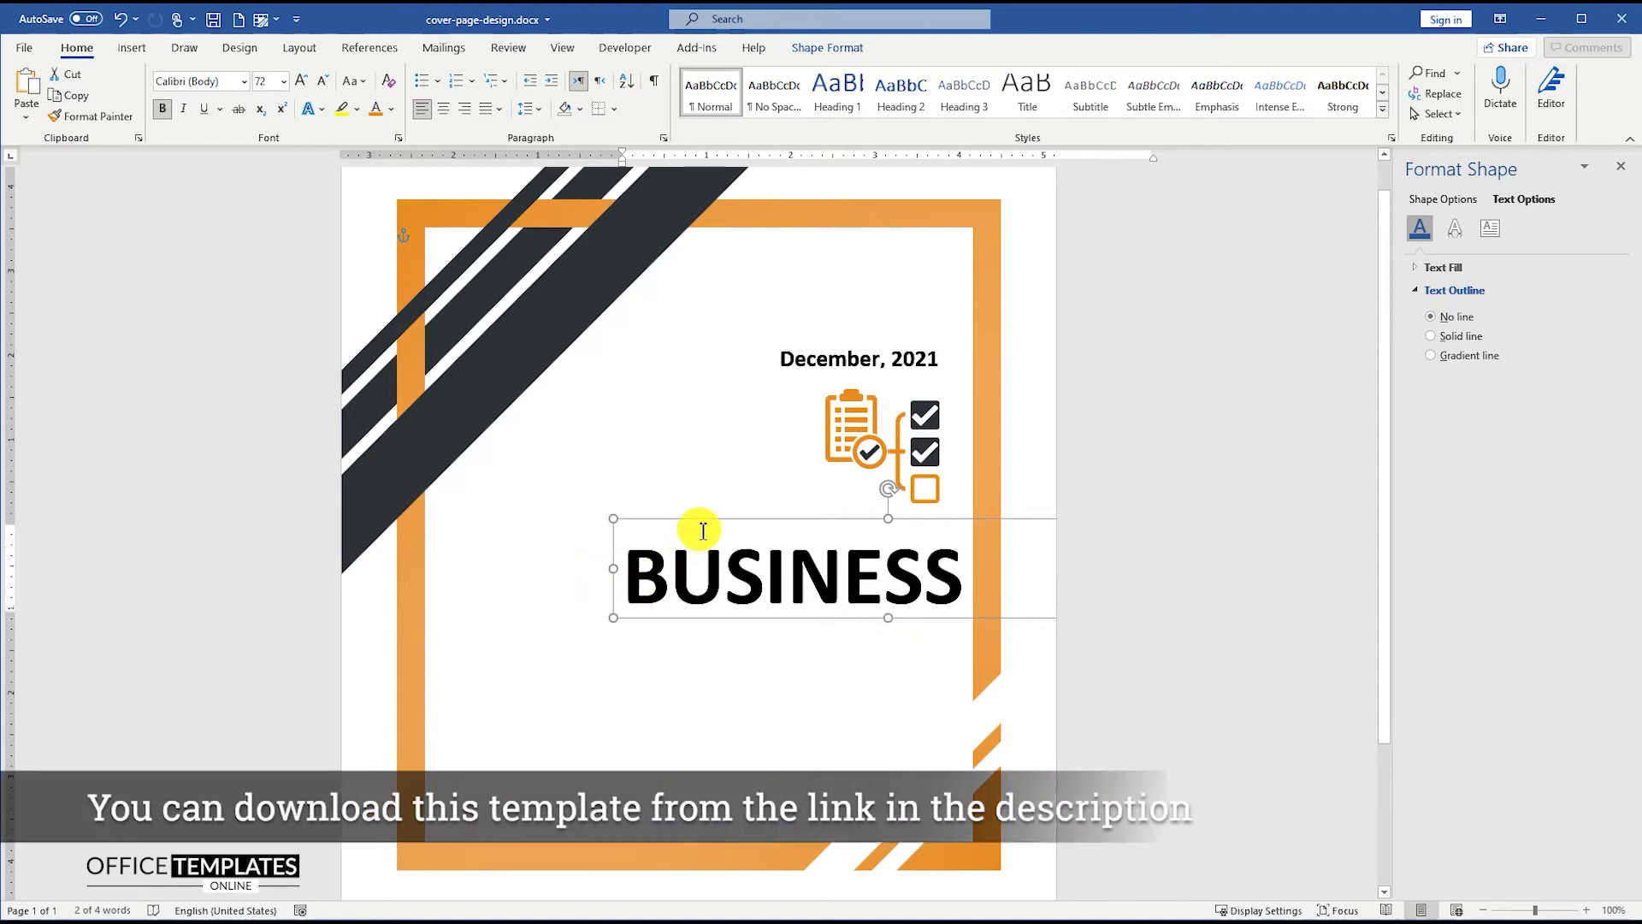
- Set the BUSINESS CASE title in Bebas Neue and adjust its box position and size
drag(721, 521, 663, 521)
double_click(671, 571)
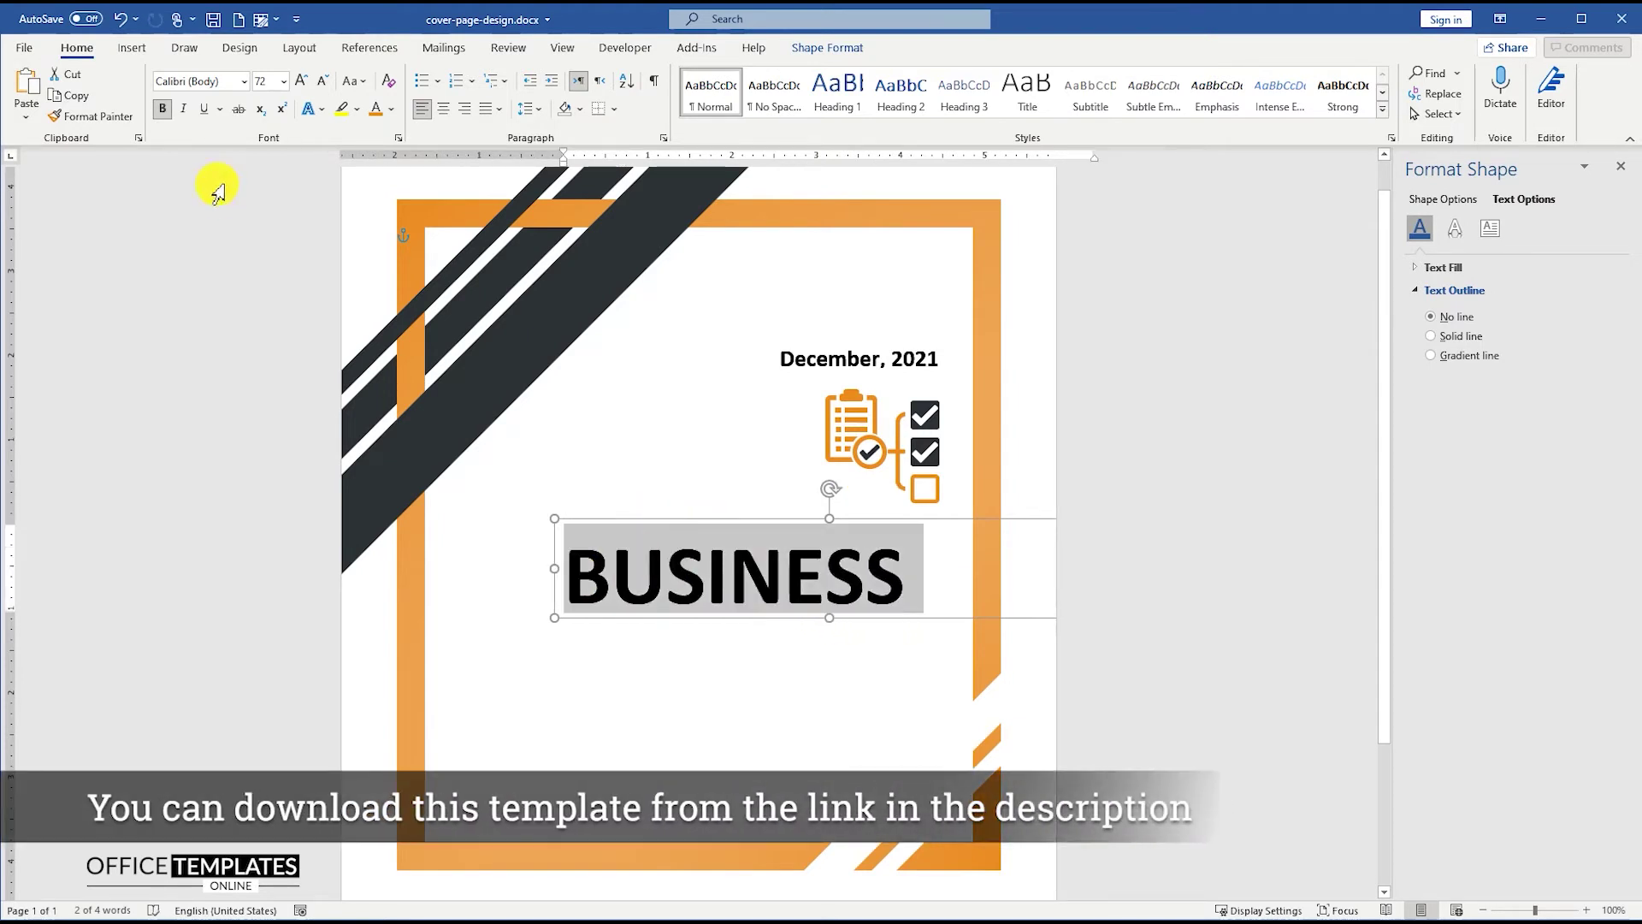
click(245, 82)
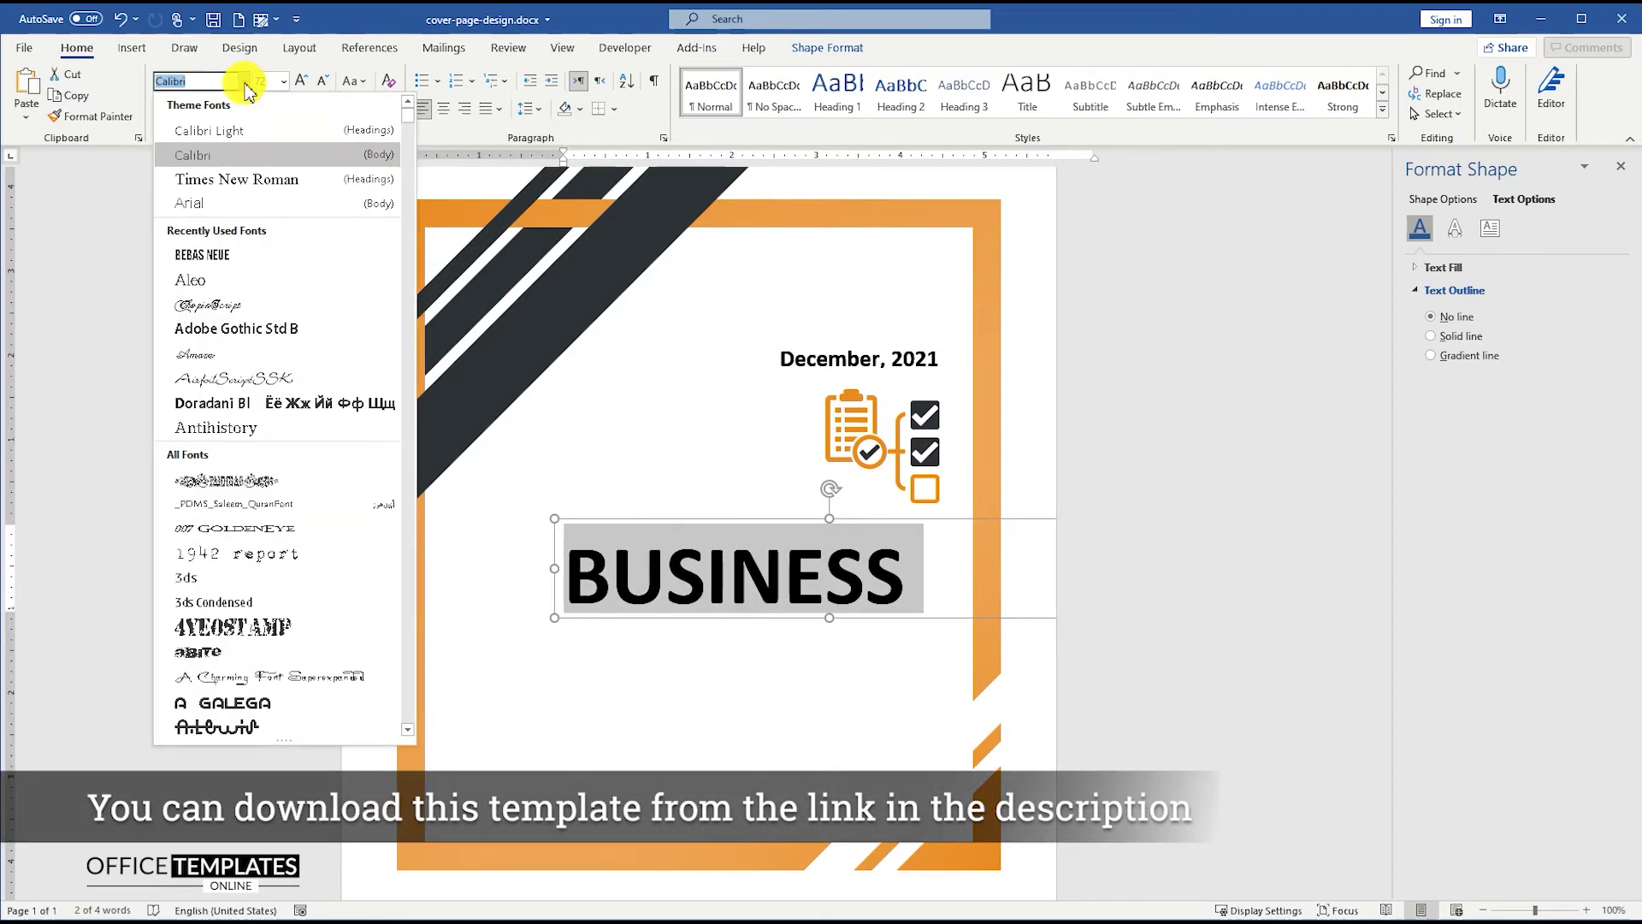
click(224, 257)
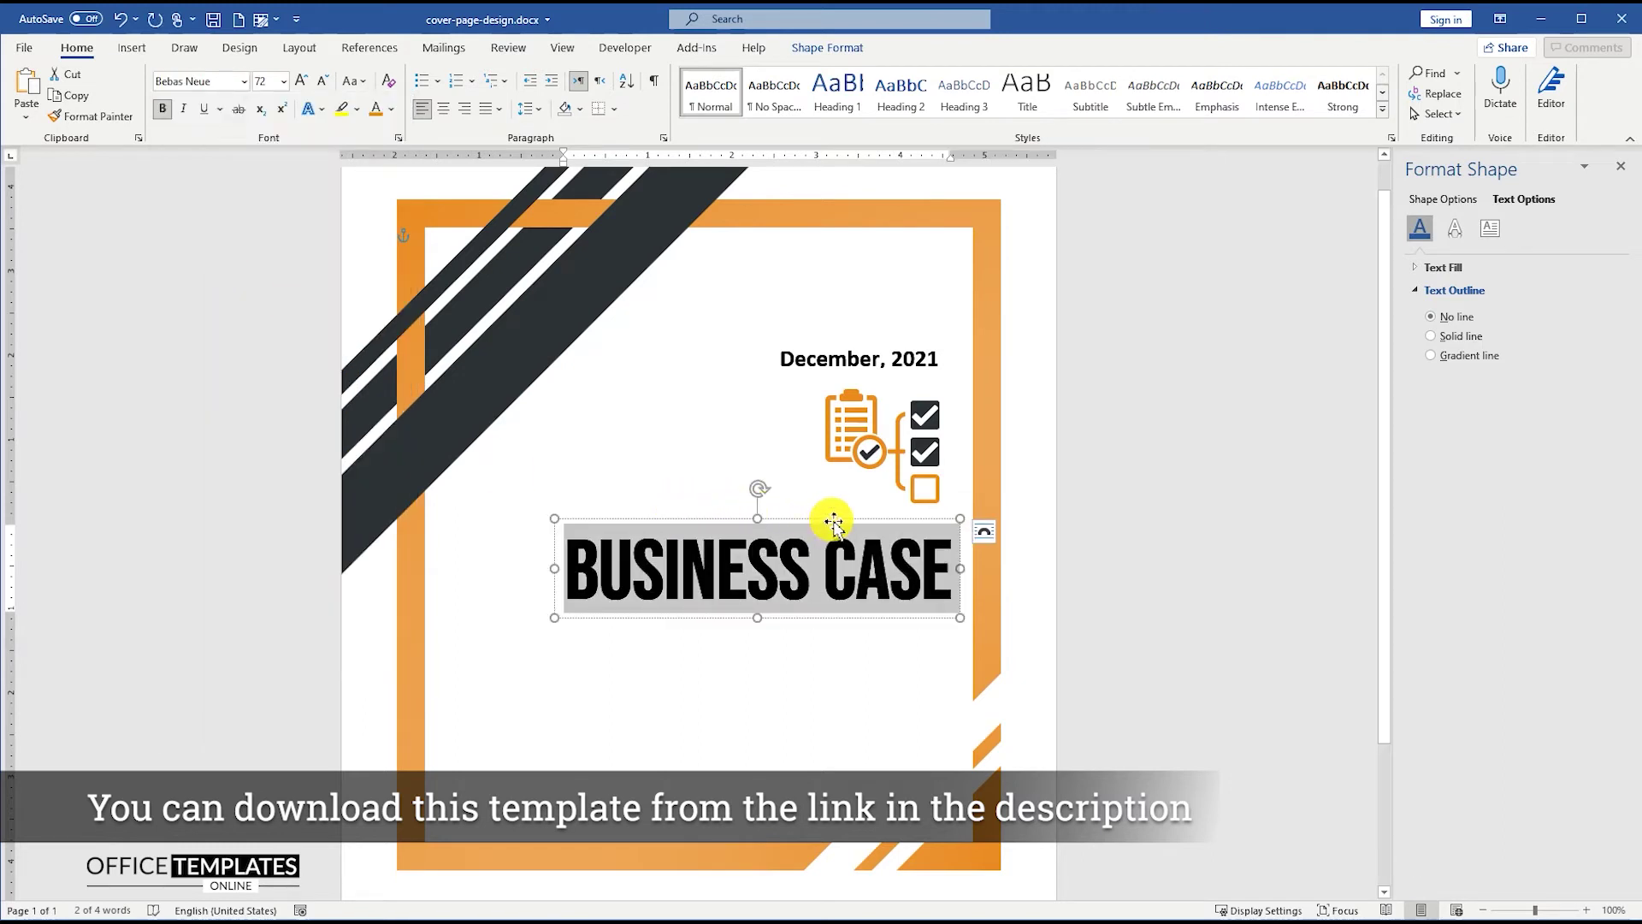
drag(834, 523, 828, 521)
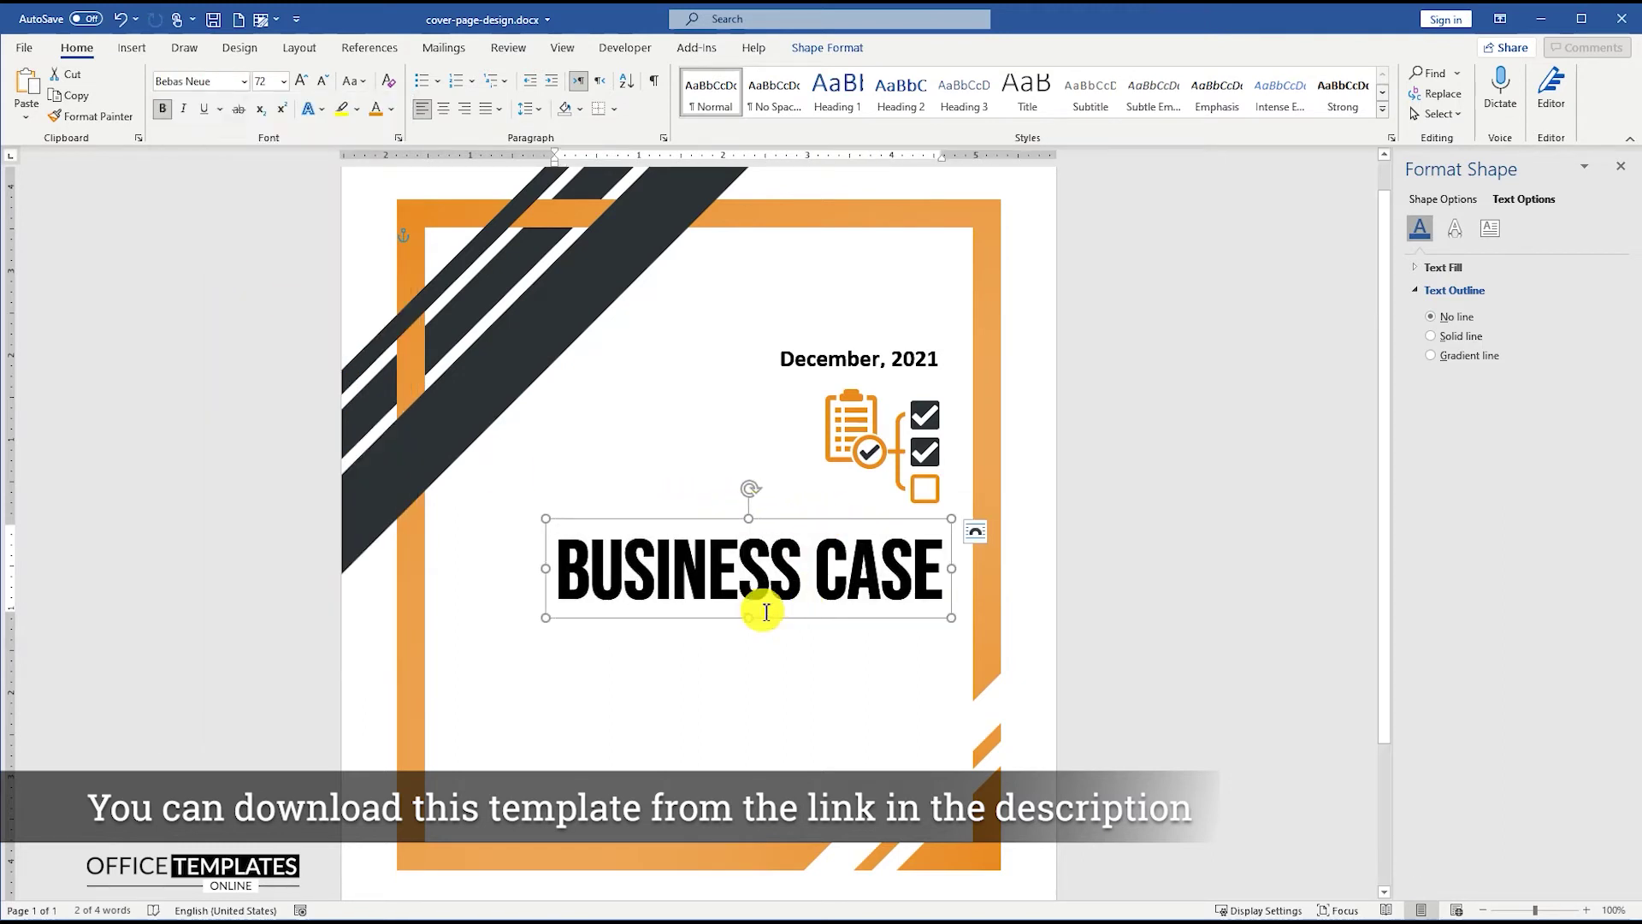
drag(752, 616, 777, 671)
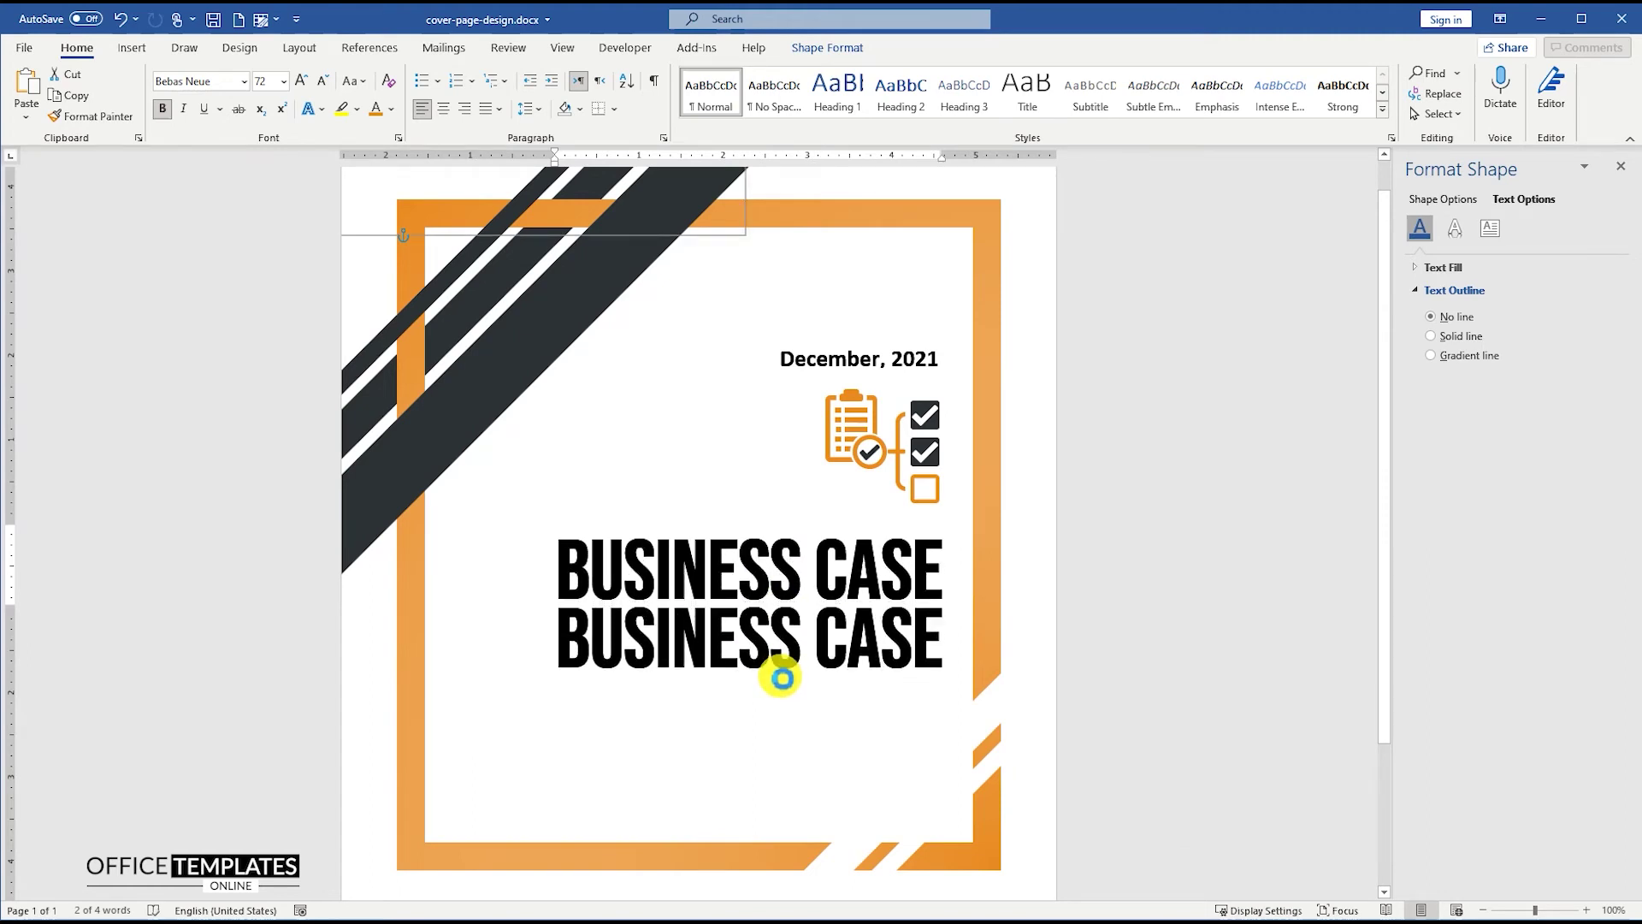
- Turn the duplicated title box into a 100 pt REPORT line aligned under CASE
triple_click(784, 650)
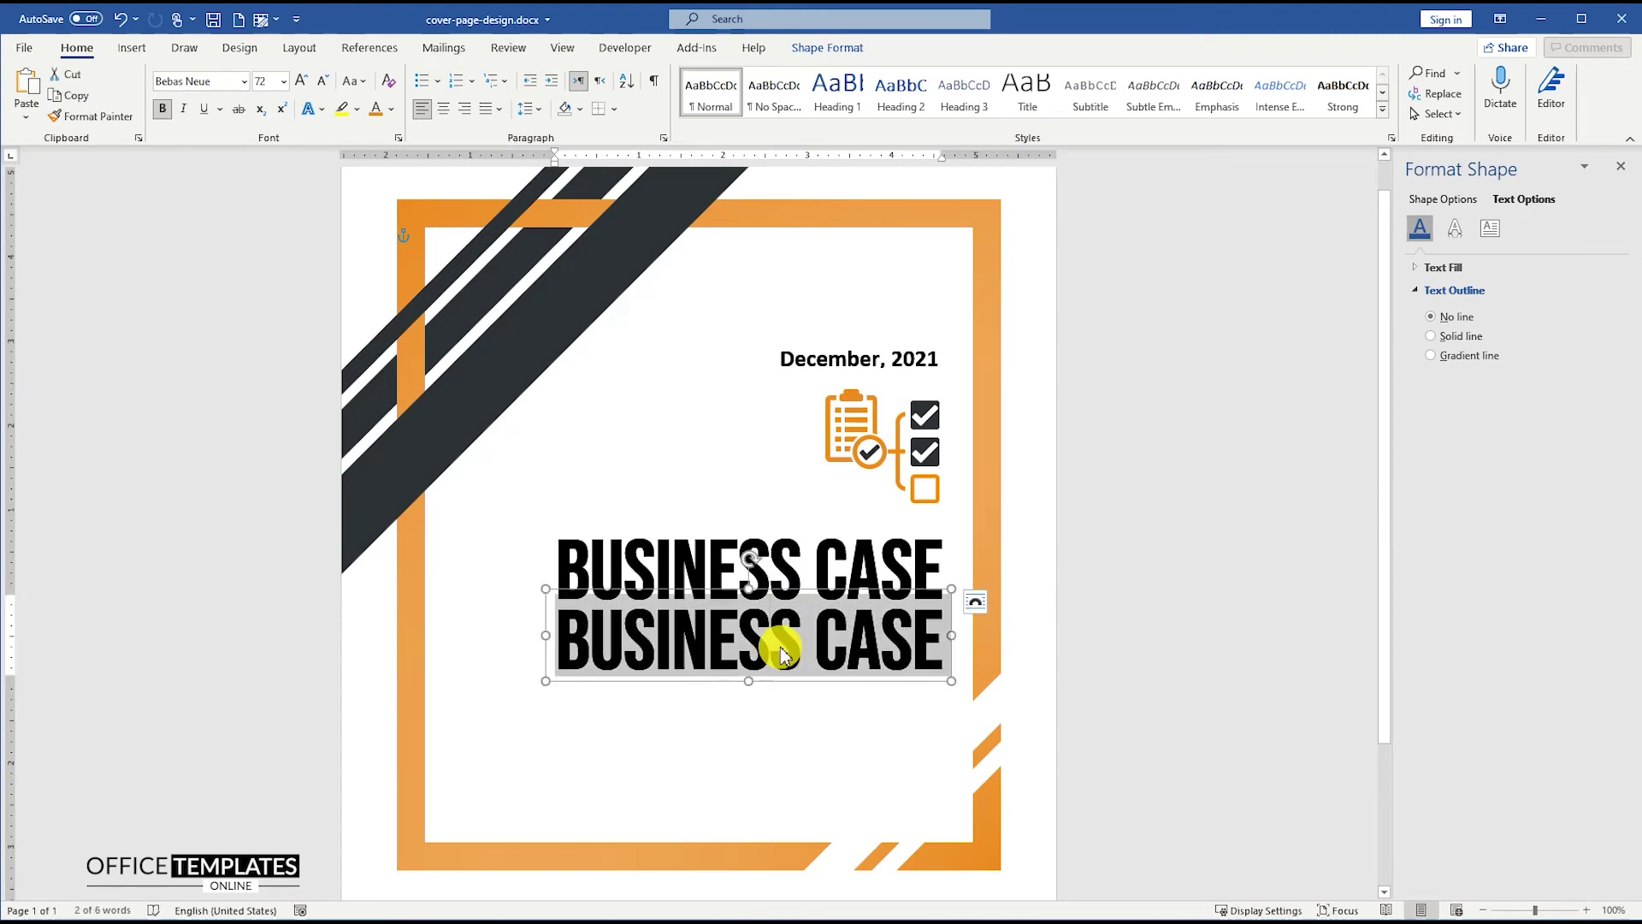
text(REPORT)
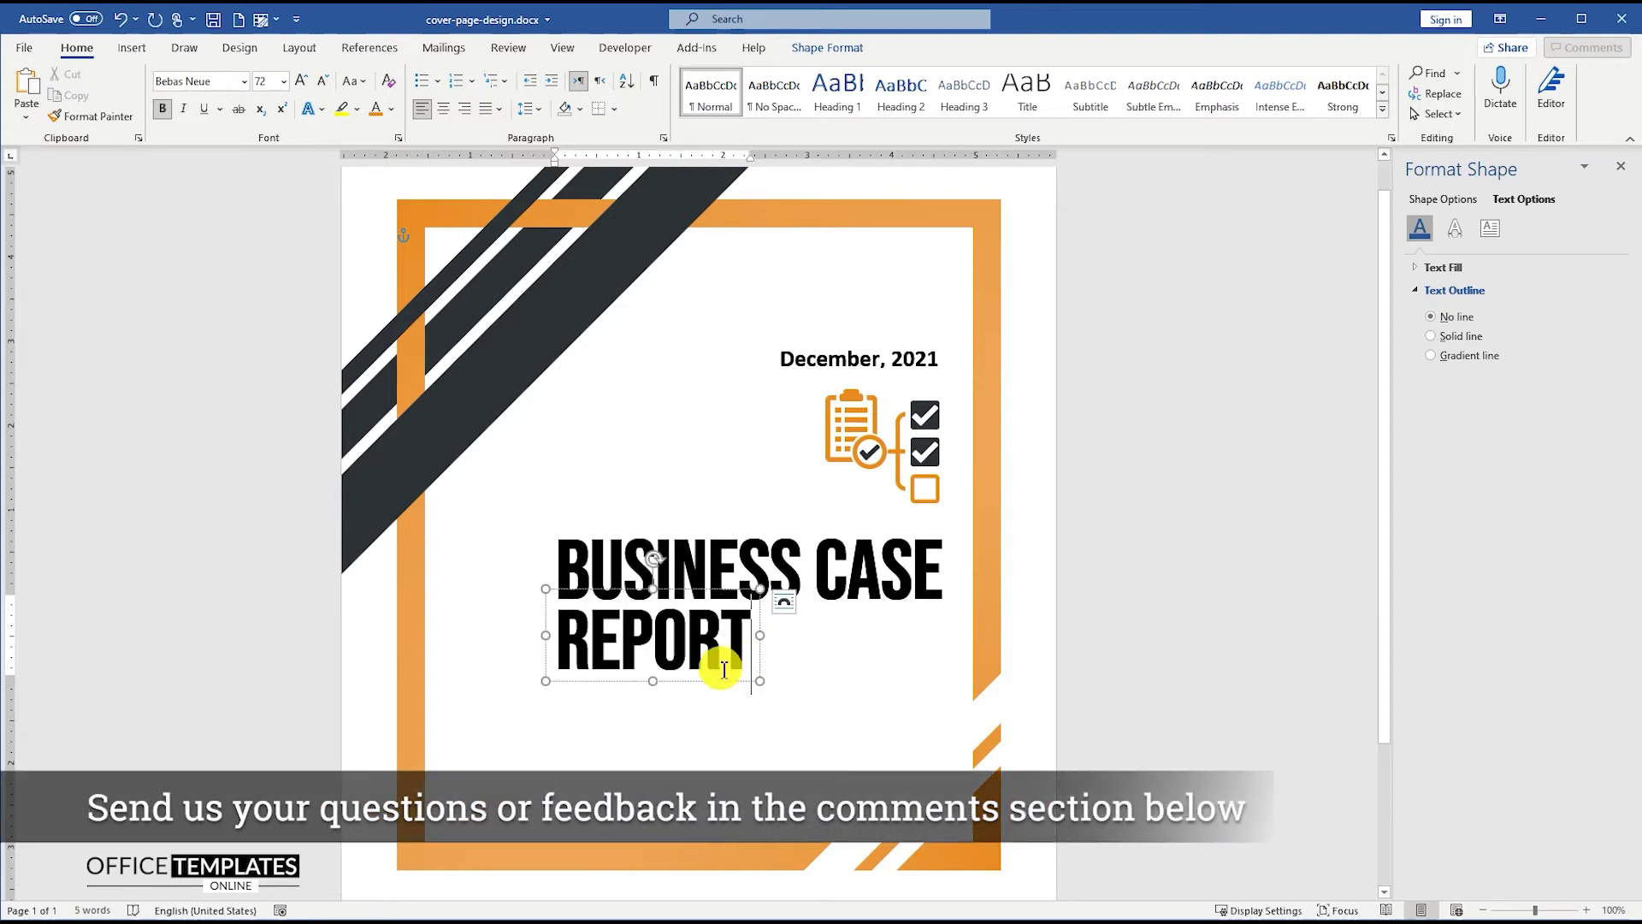
drag(652, 682, 654, 705)
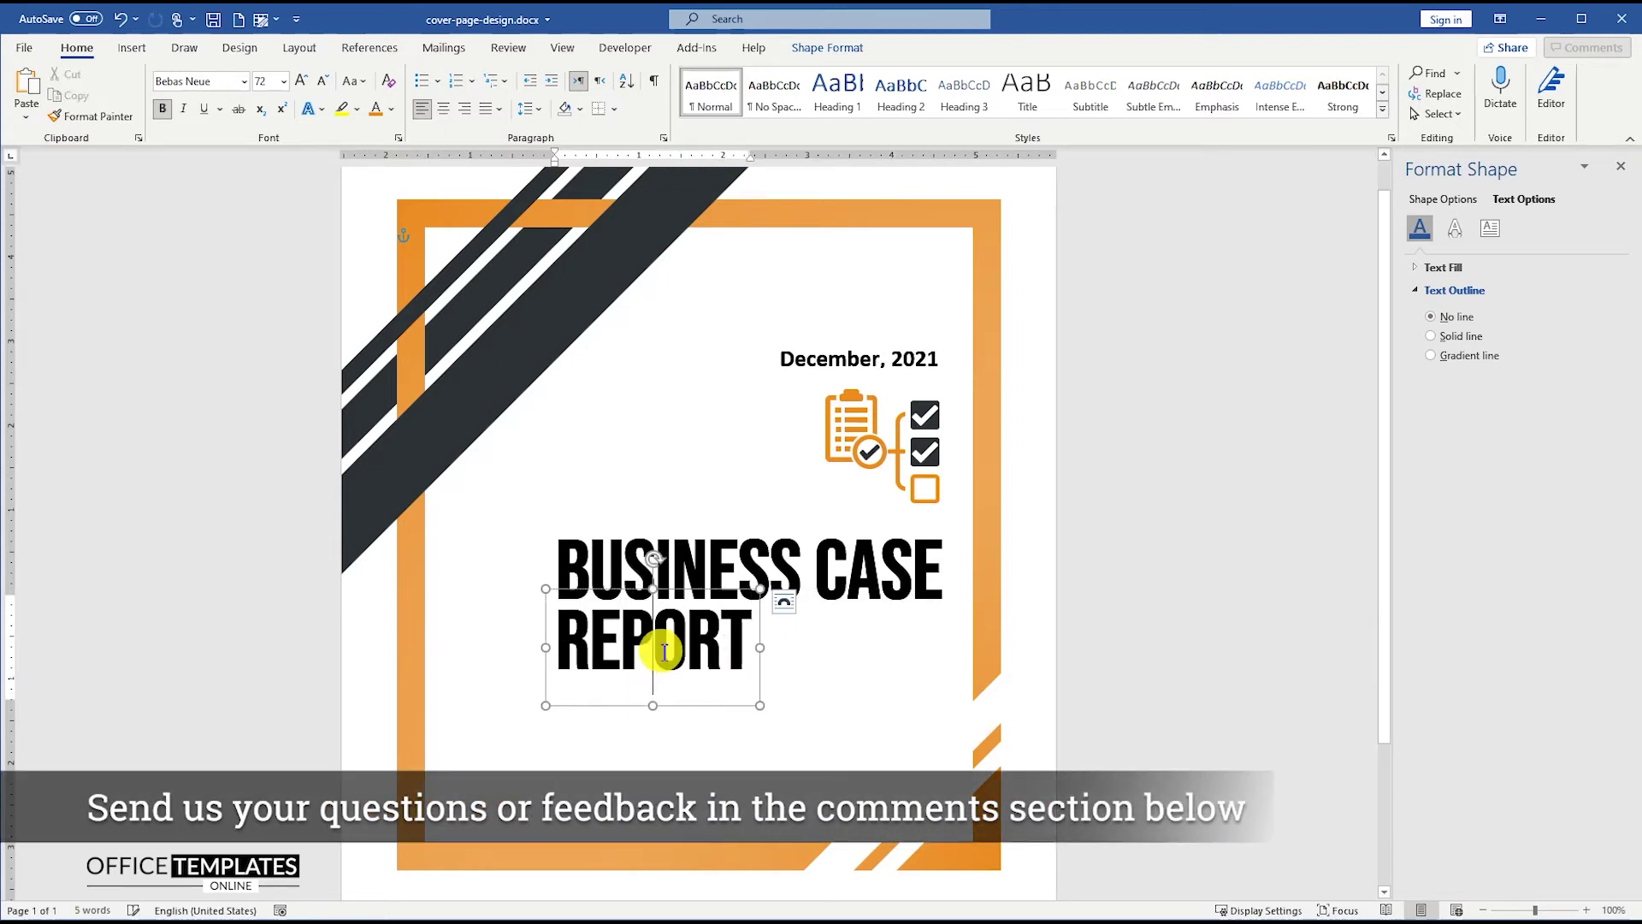
triple_click(658, 669)
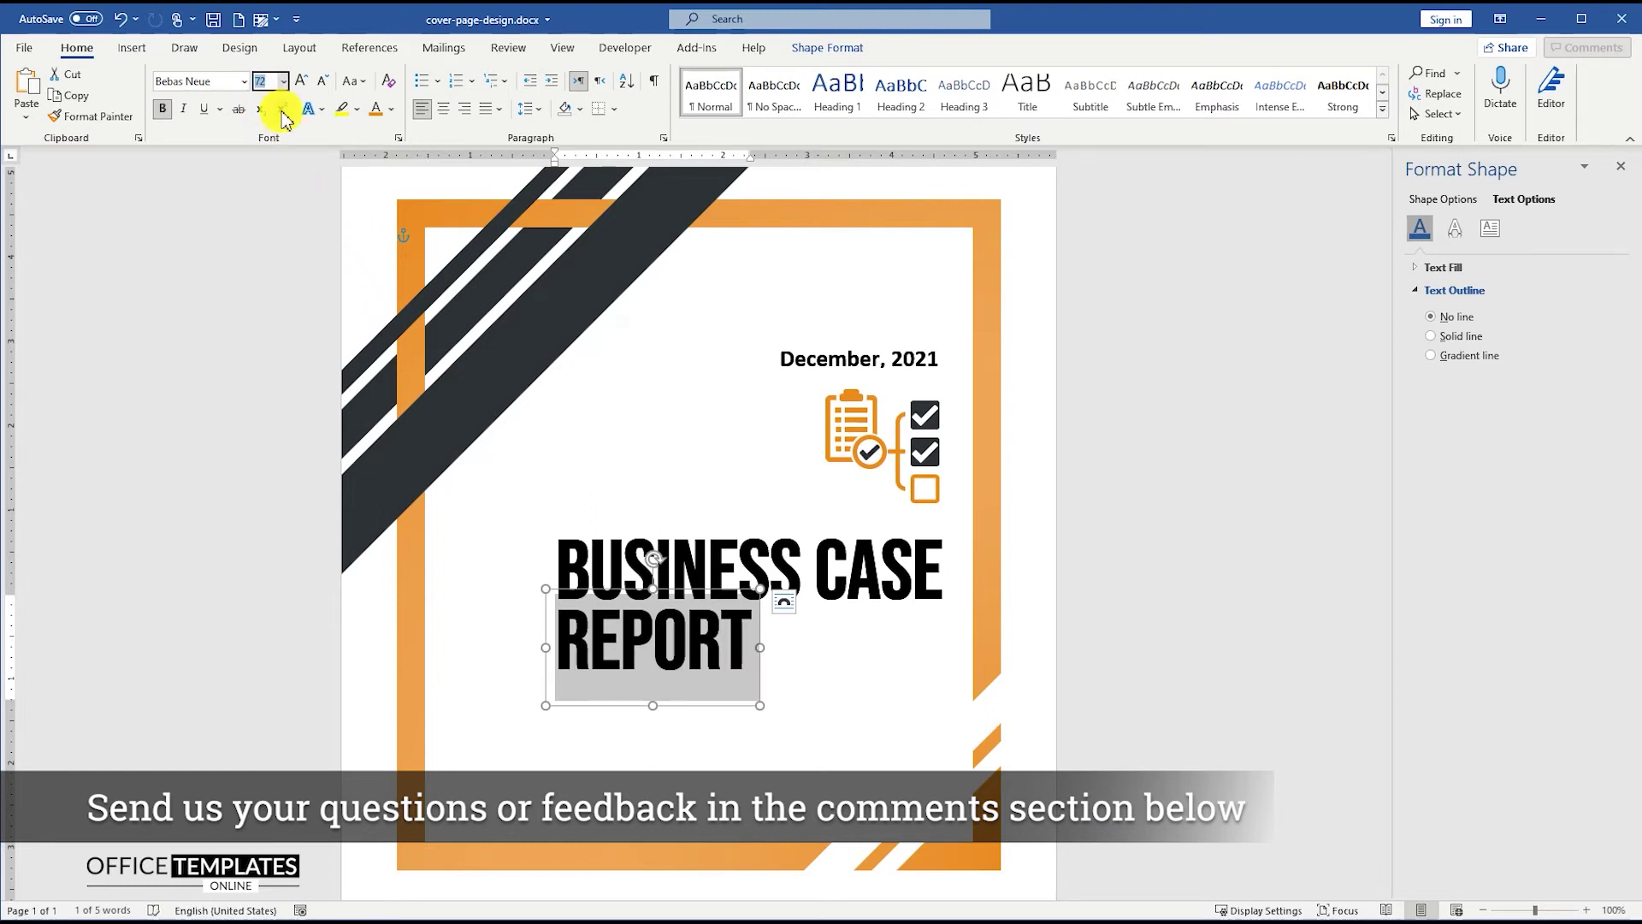
text(100)
key(Return)
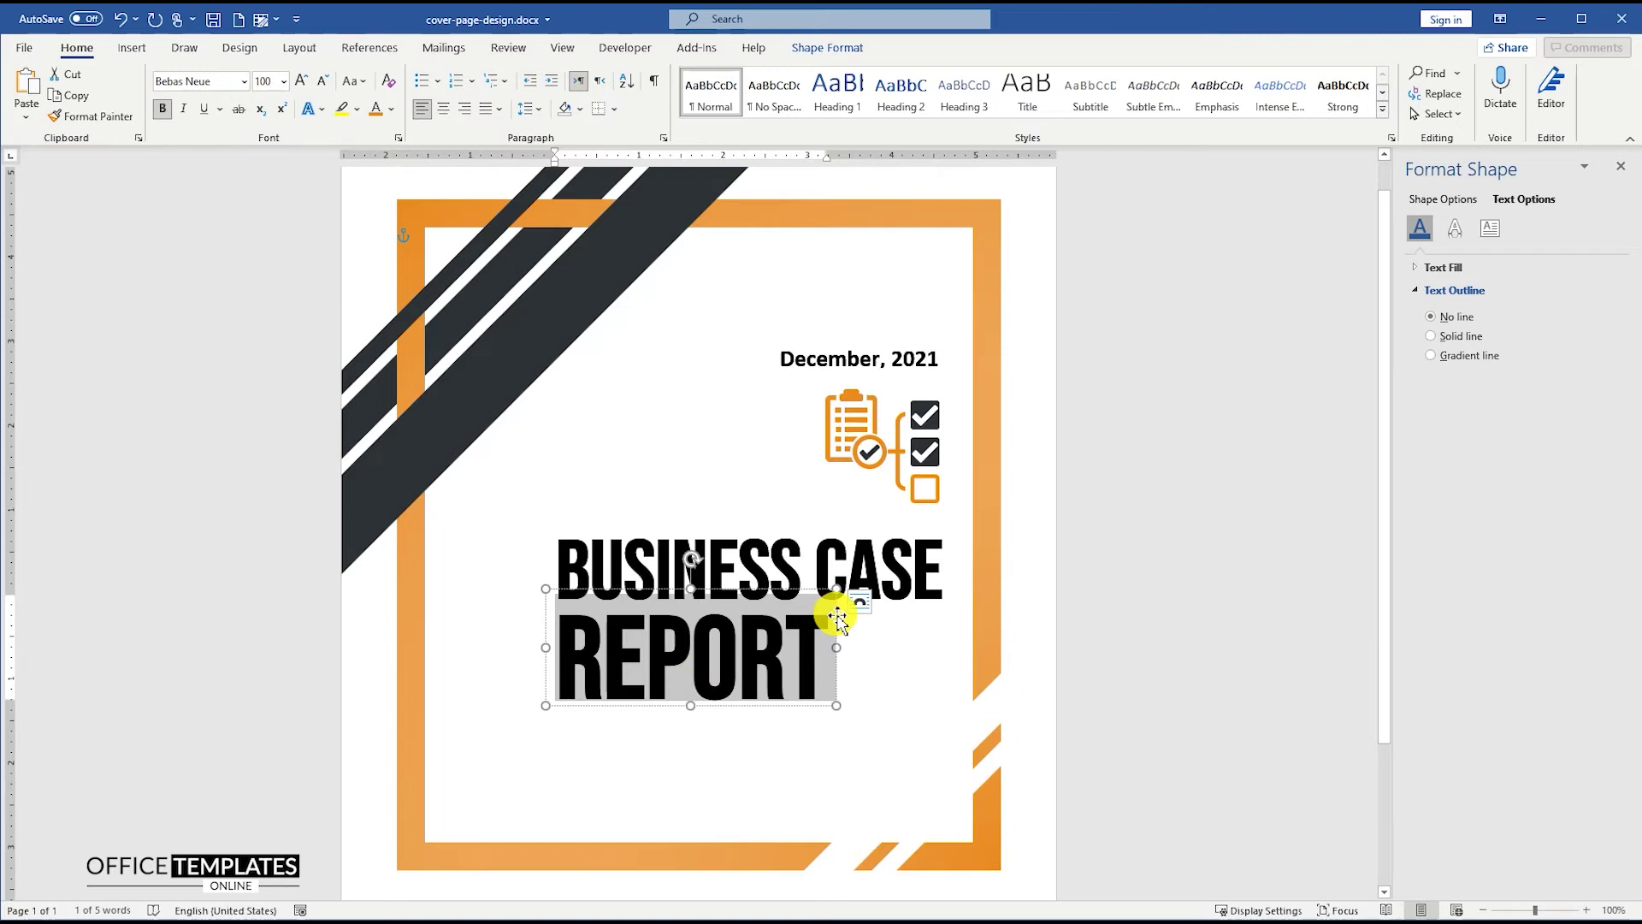
drag(838, 617, 951, 617)
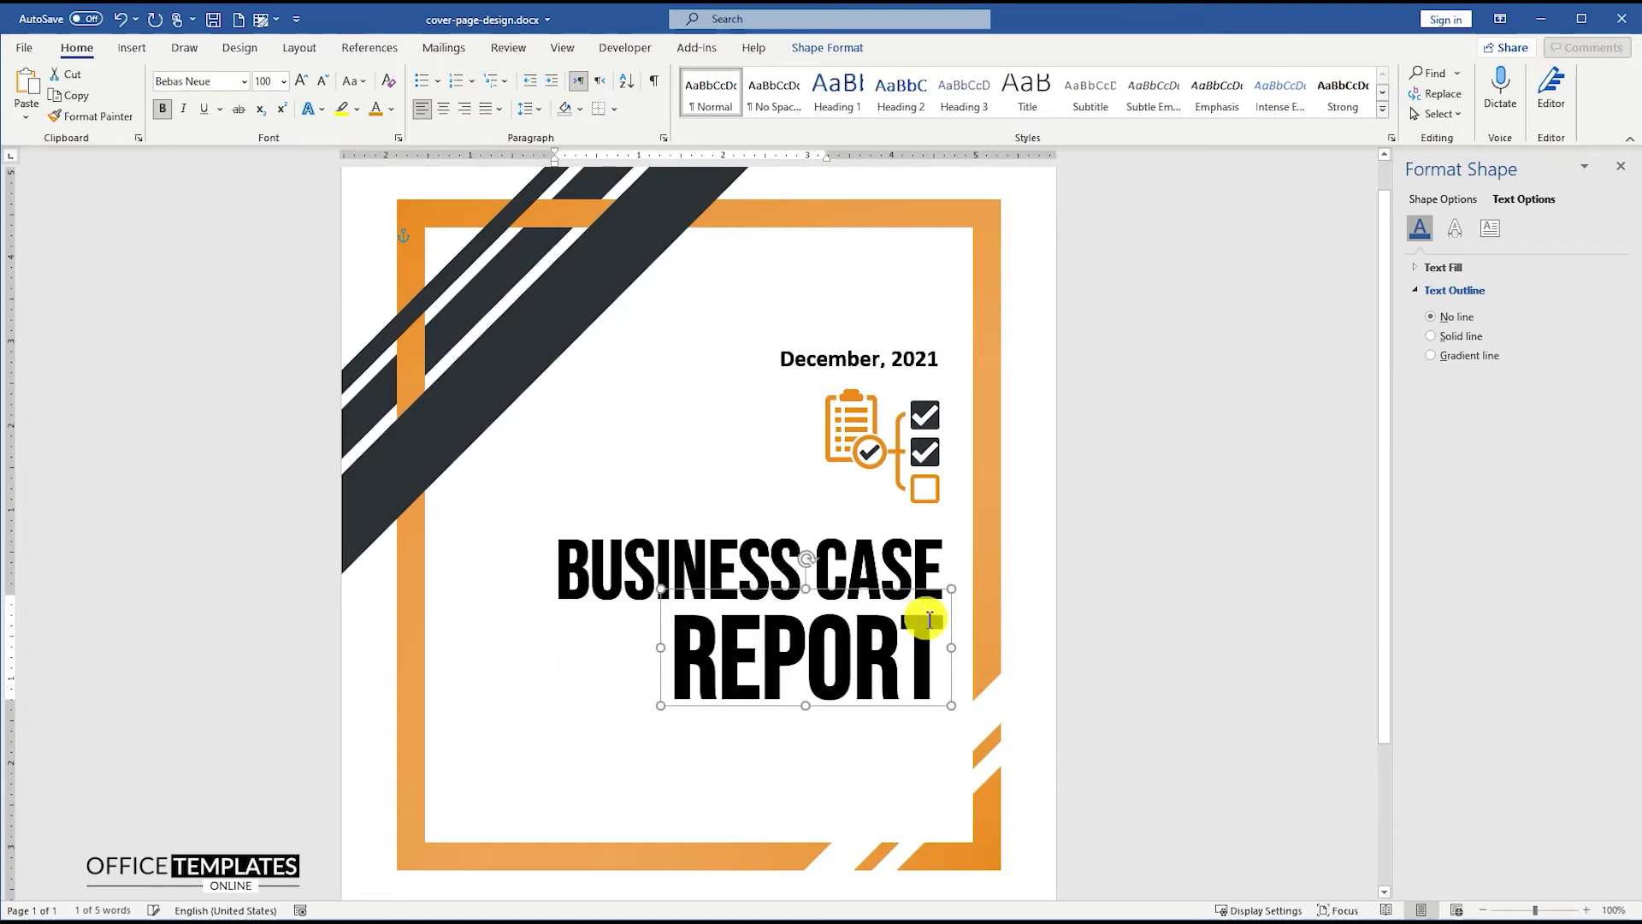
click(1101, 646)
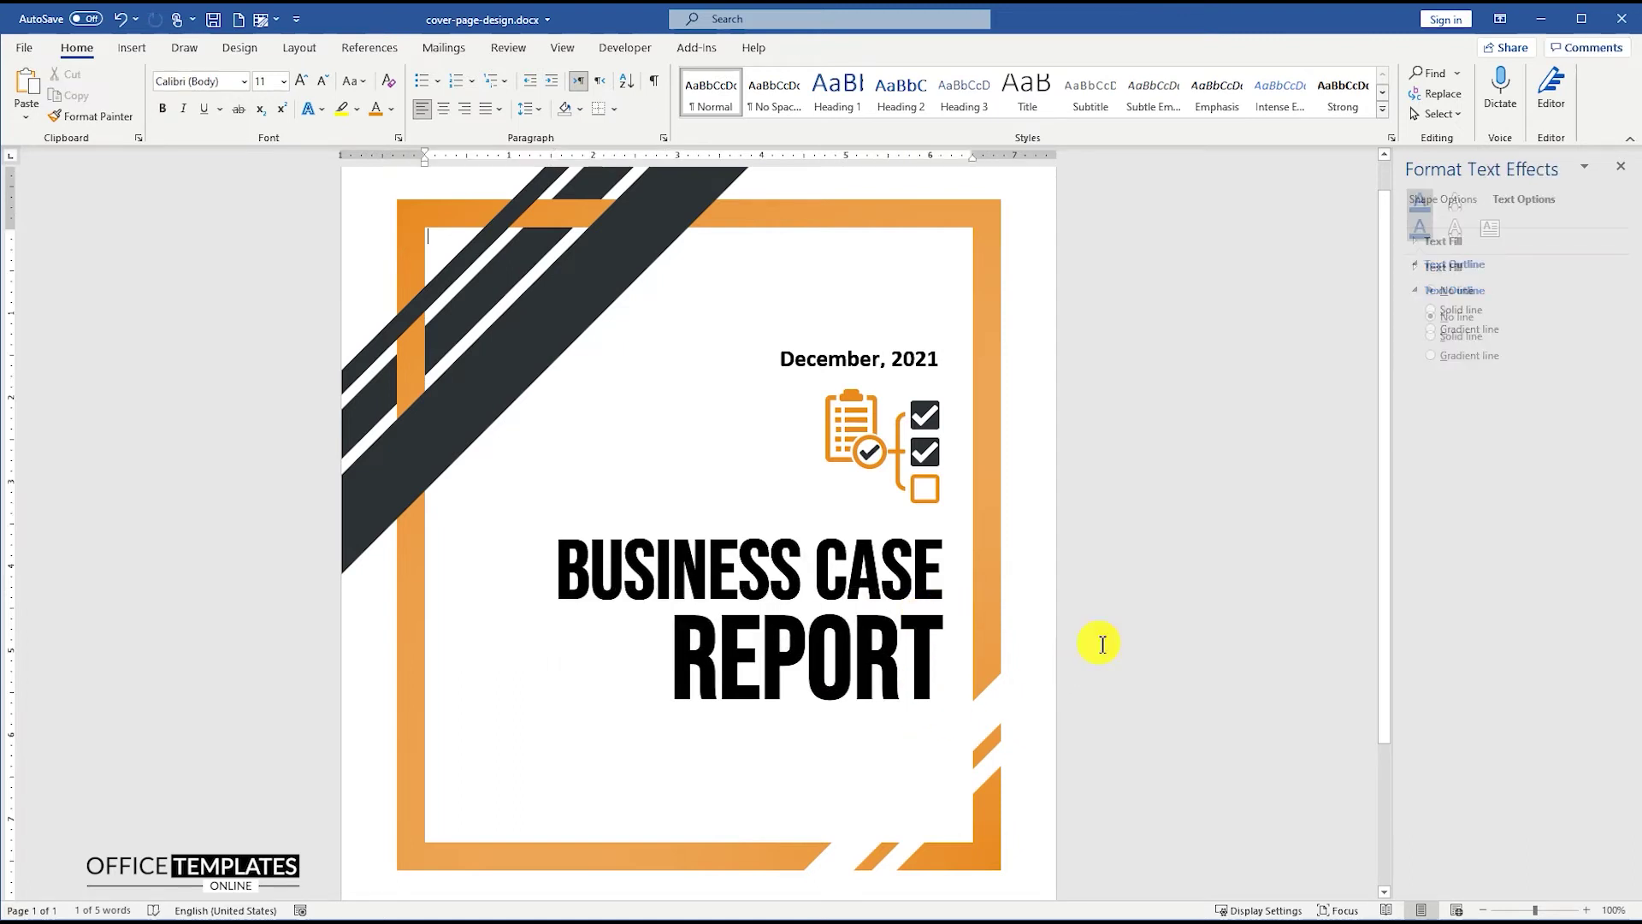
- Copy the date box below REPORT, make it taller, and set its text to 11 pt
click(853, 360)
drag(884, 333, 869, 655)
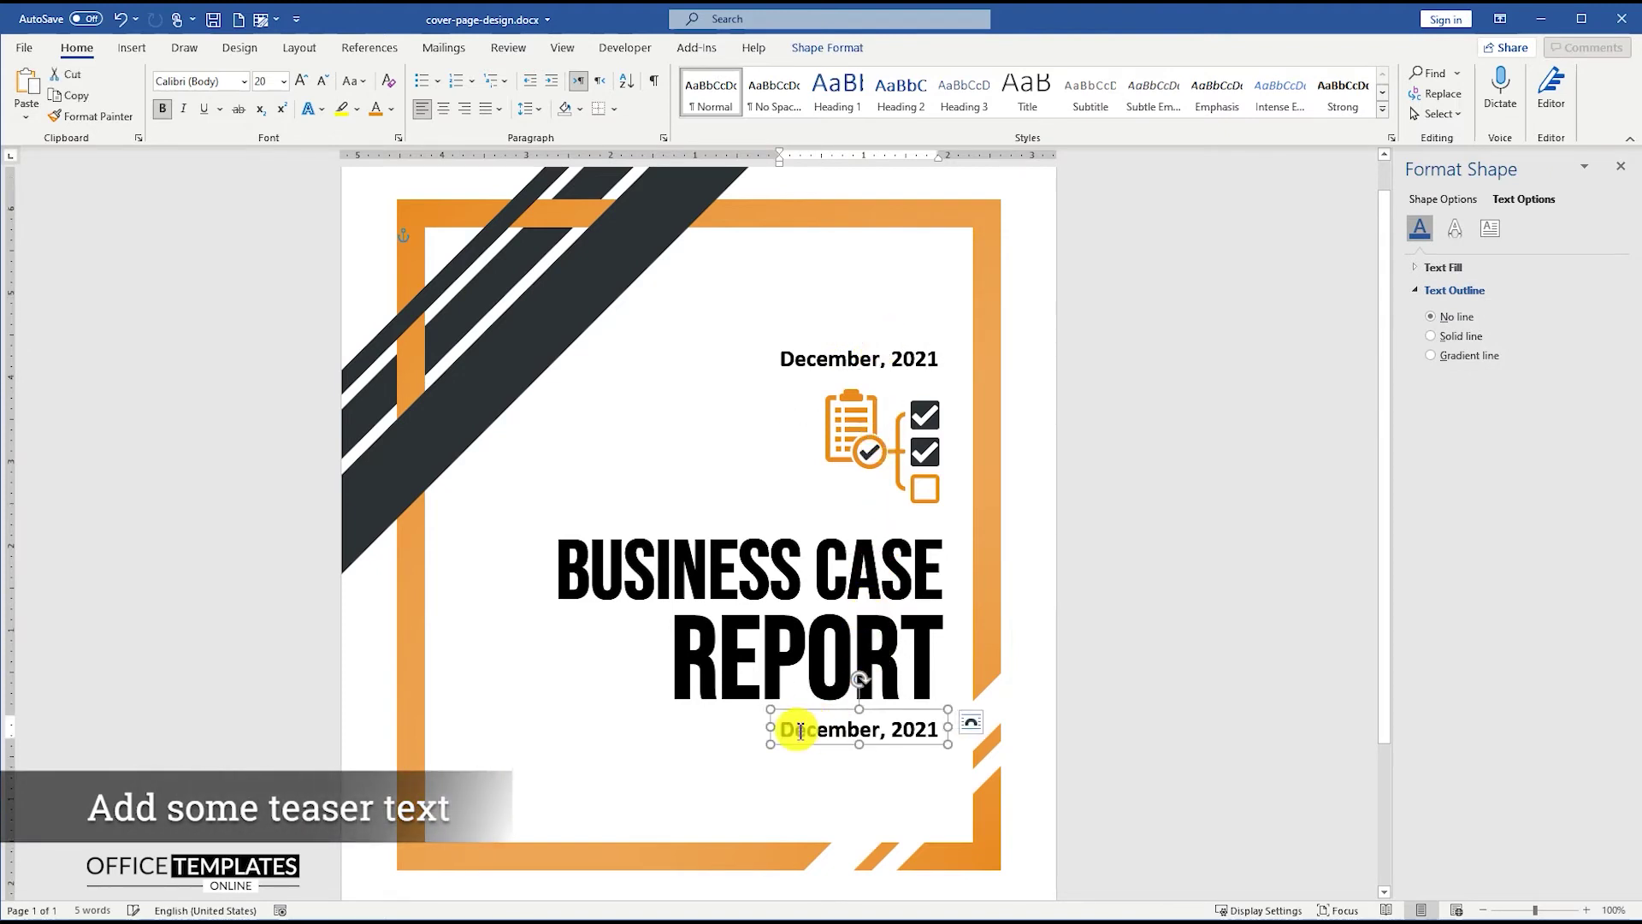
drag(781, 726, 494, 733)
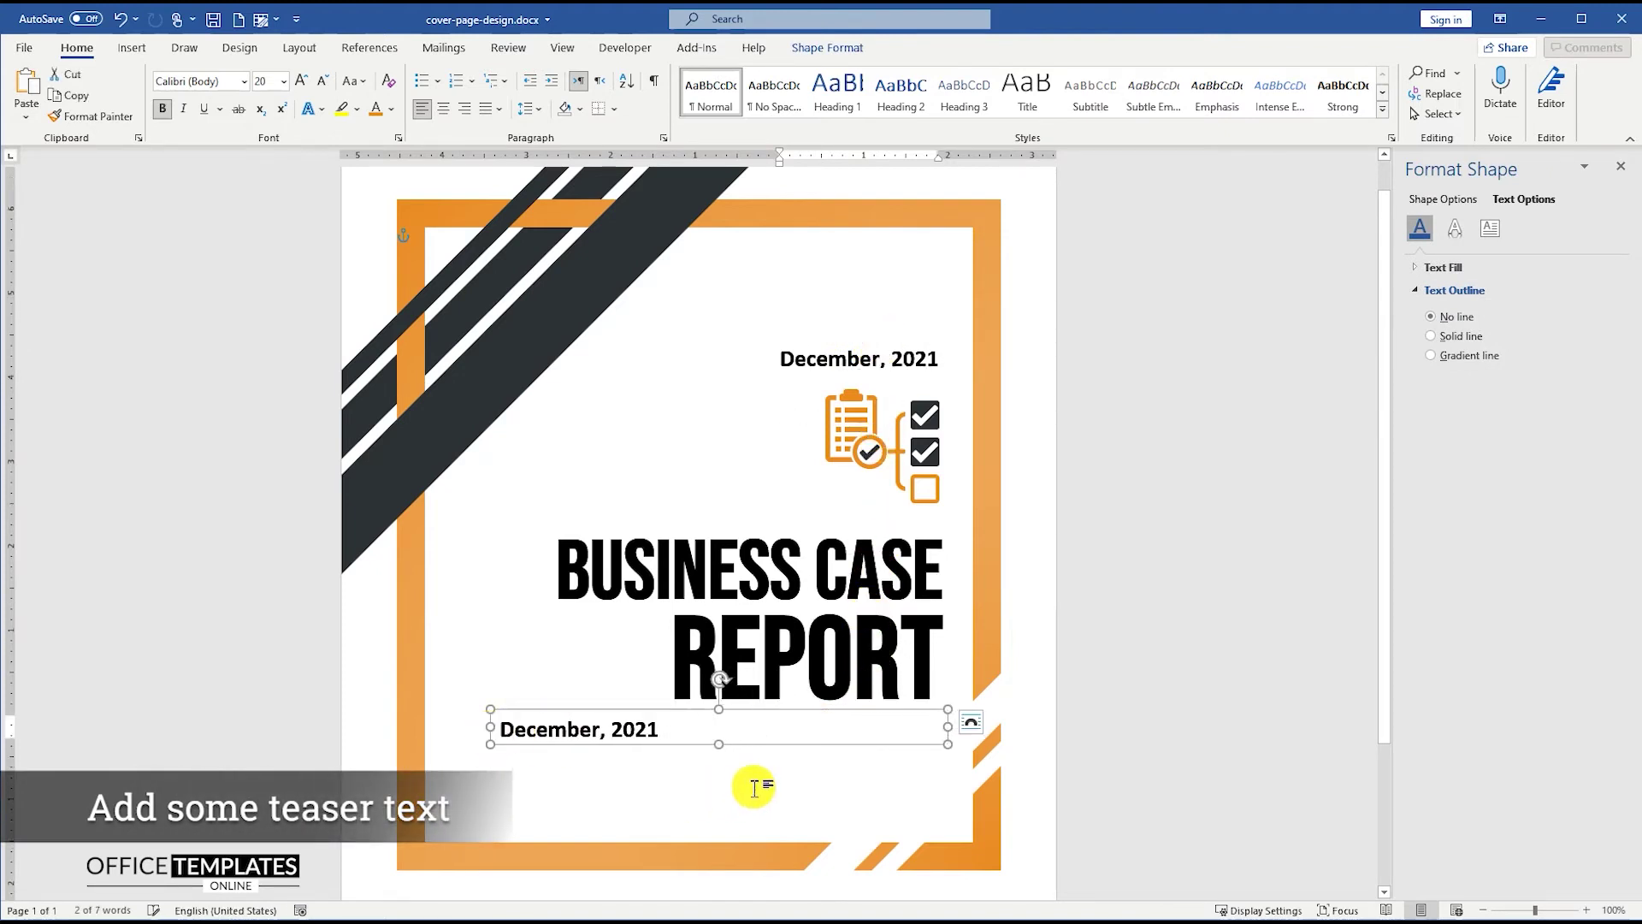
drag(721, 746, 721, 812)
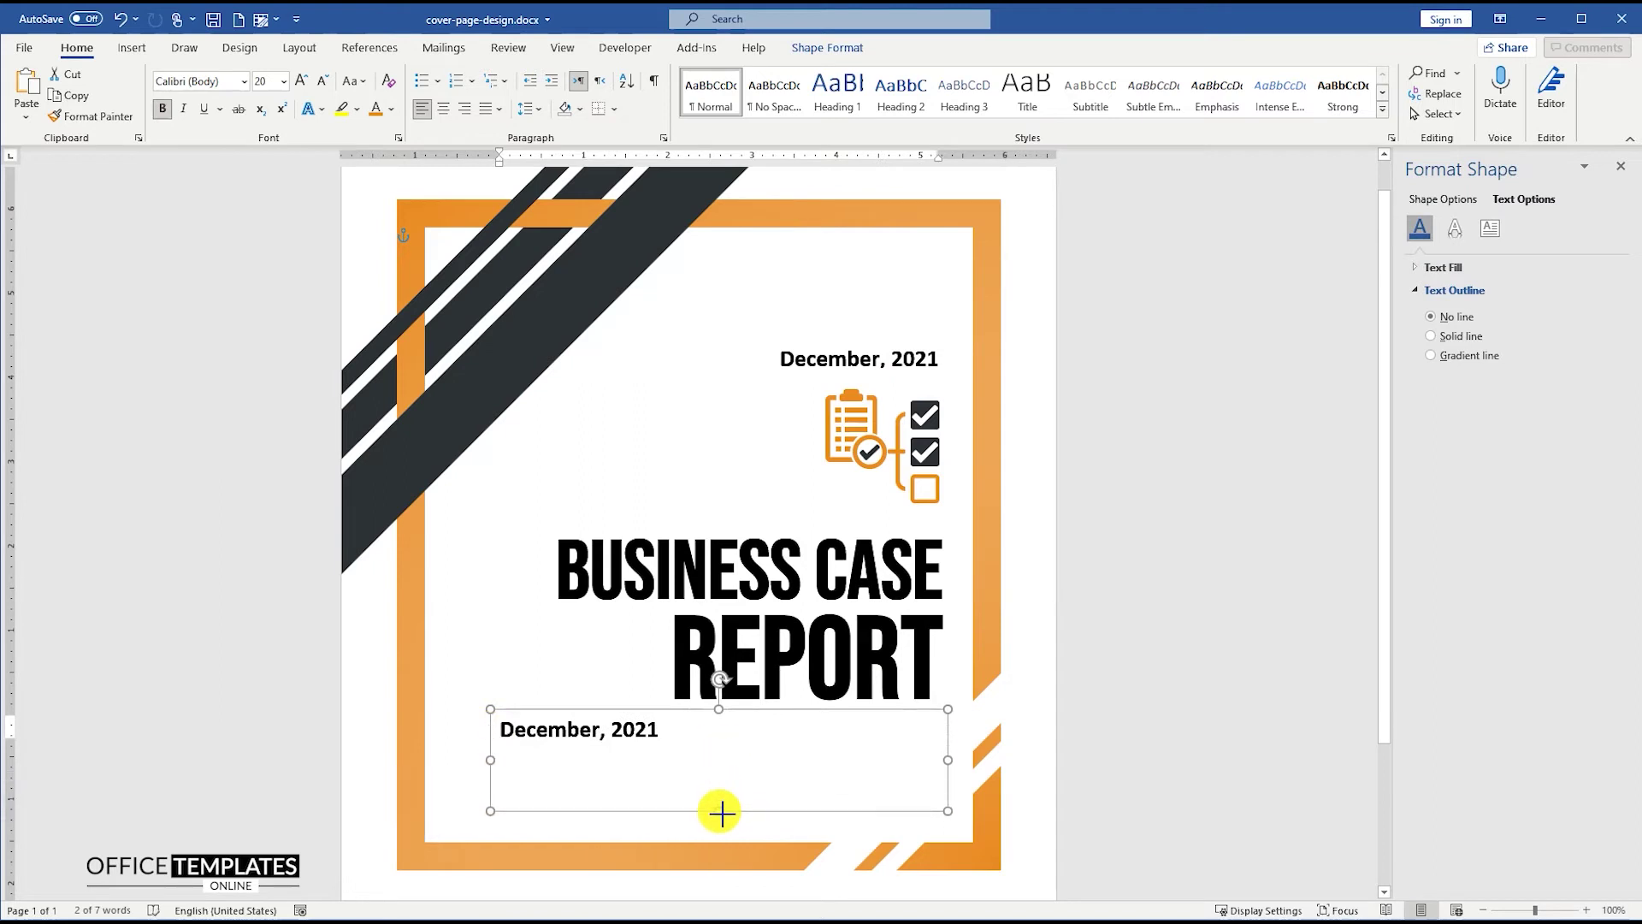
triple_click(641, 729)
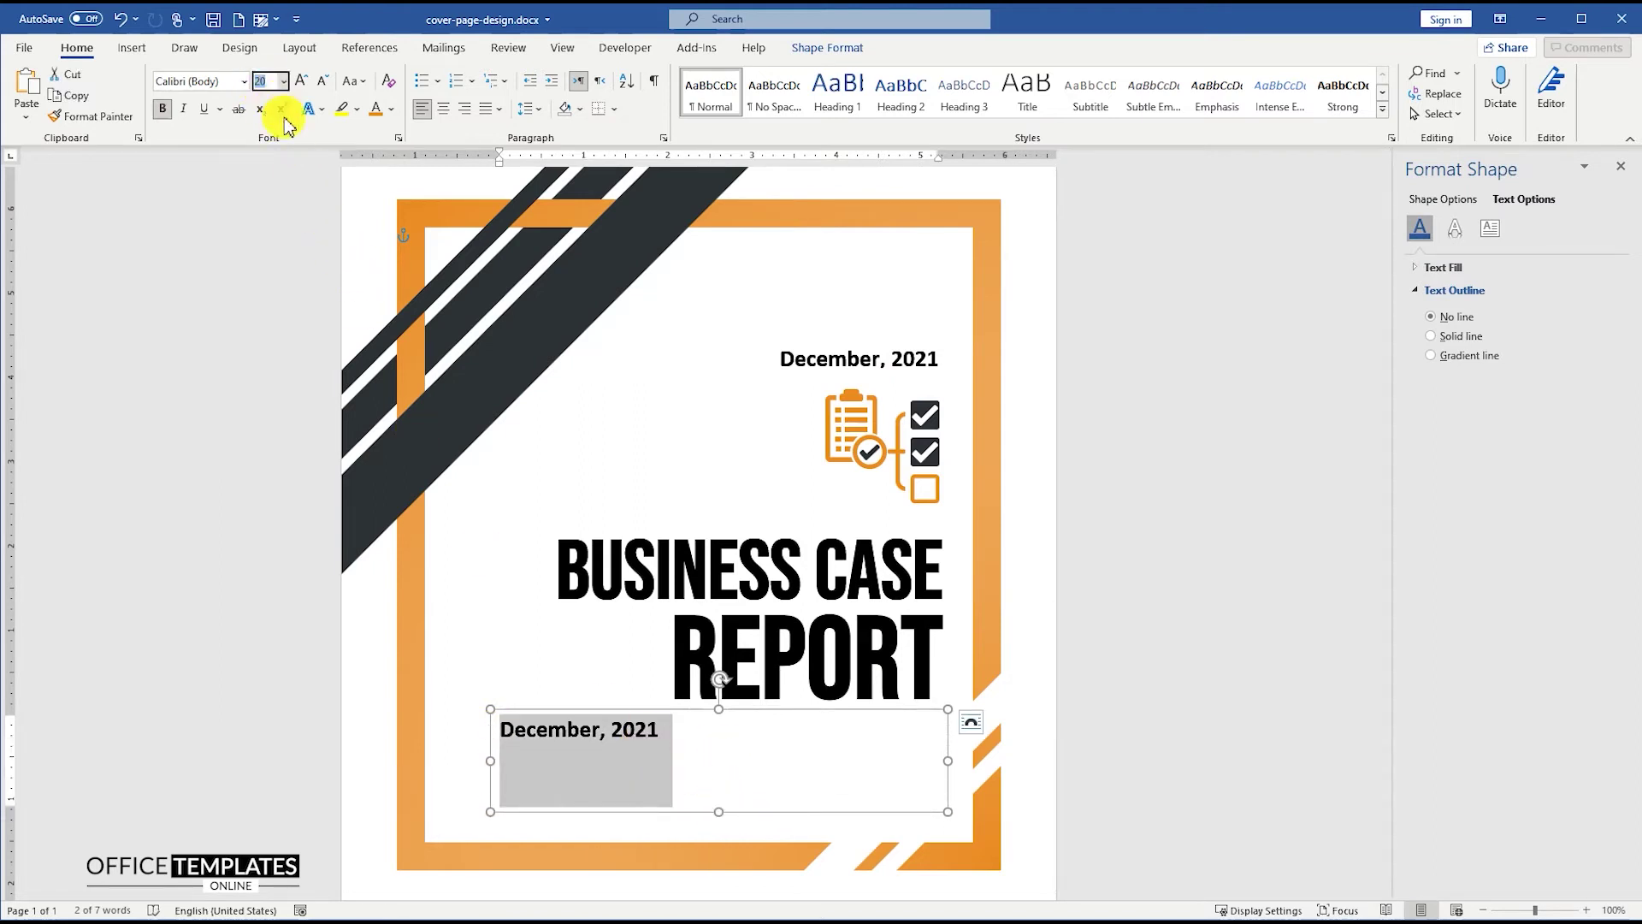
text(11)
- Replace the text with a right-aligned, non-bold Lorem ipsum teaser and fit the box to it
click(467, 109)
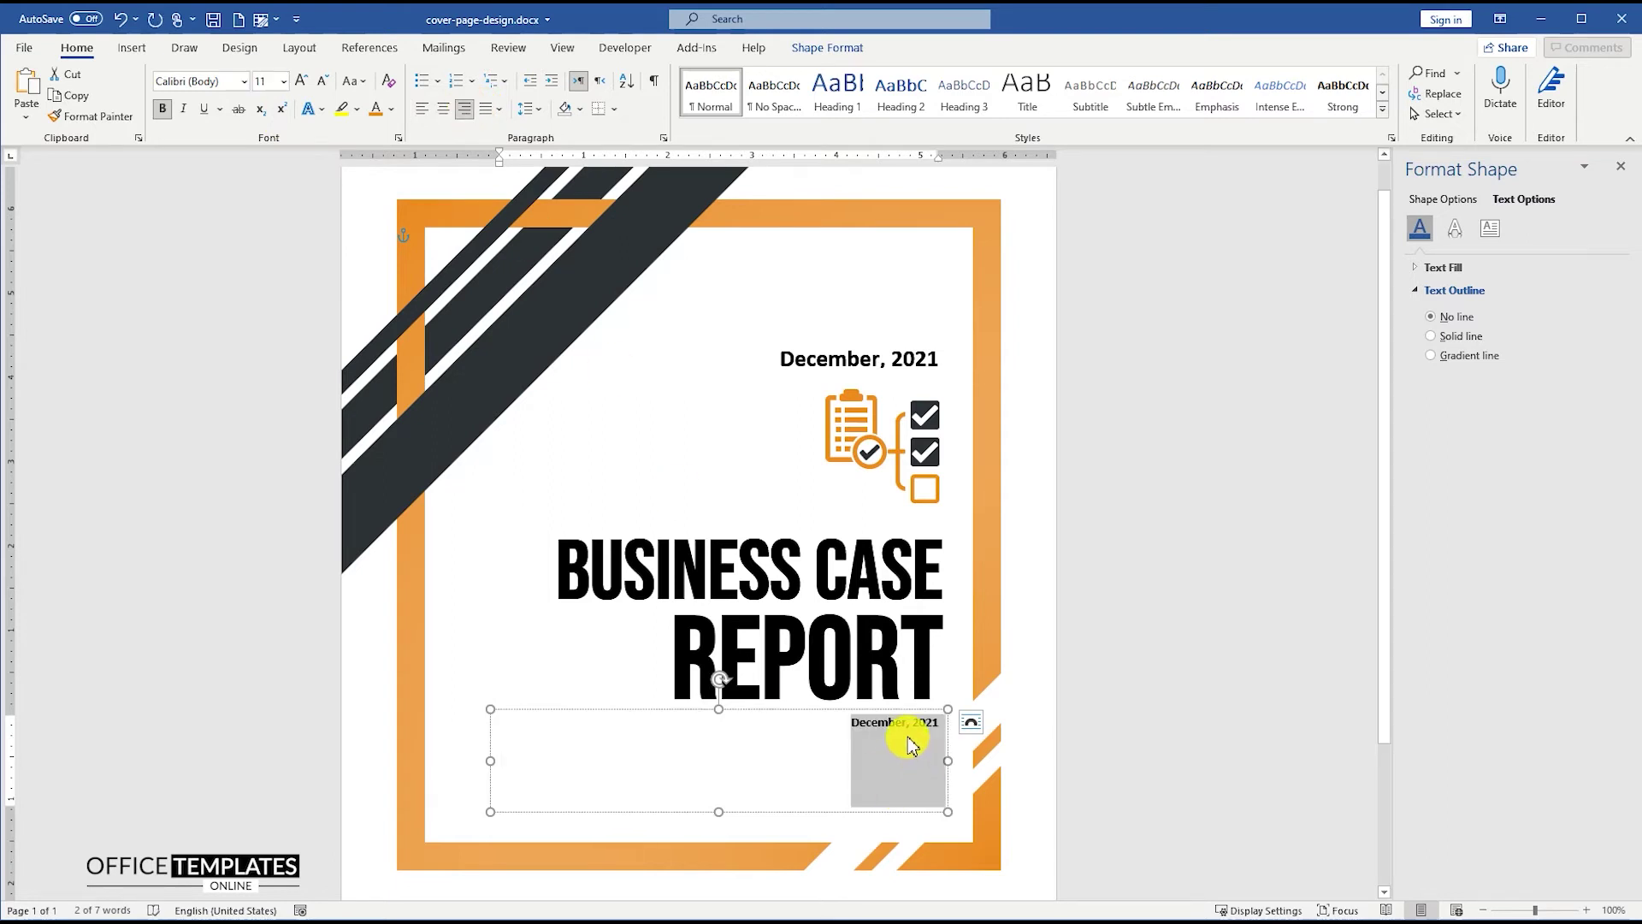
key(Delete)
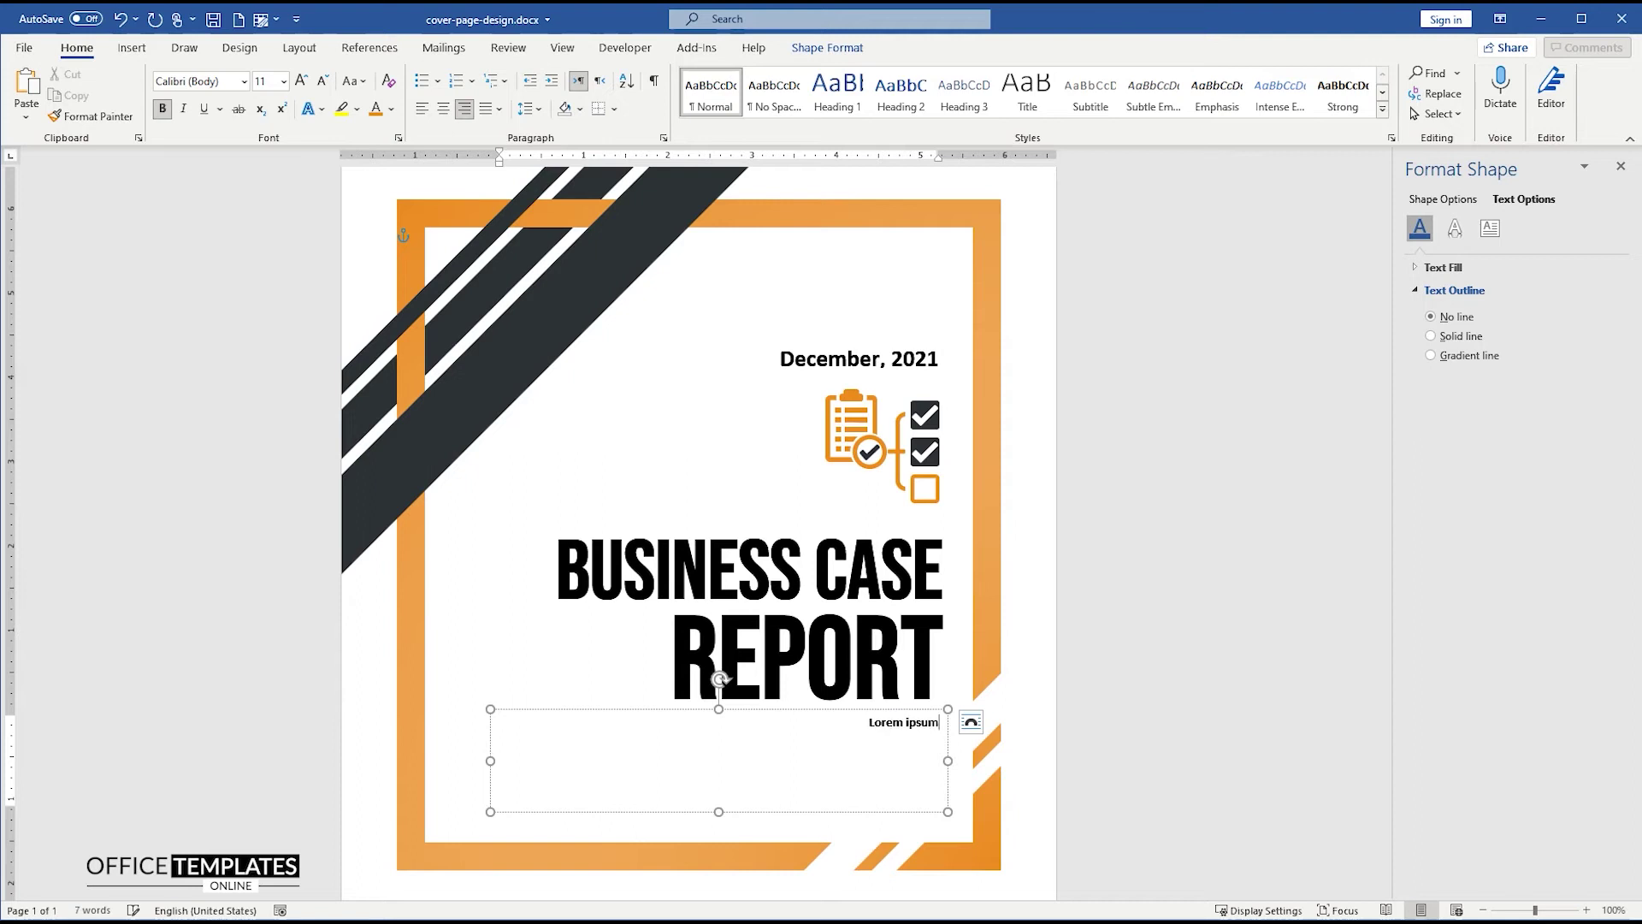
text(dolor sit amet, consectetur adipiscing elit, sed do eiusmod tempor incididunt ut labore et dolore magna aliqua. Ut enim ad minim veniam, quis nostrud exercitation ullamco laboris nisi ut aliquip ex ea commodo consequat.)
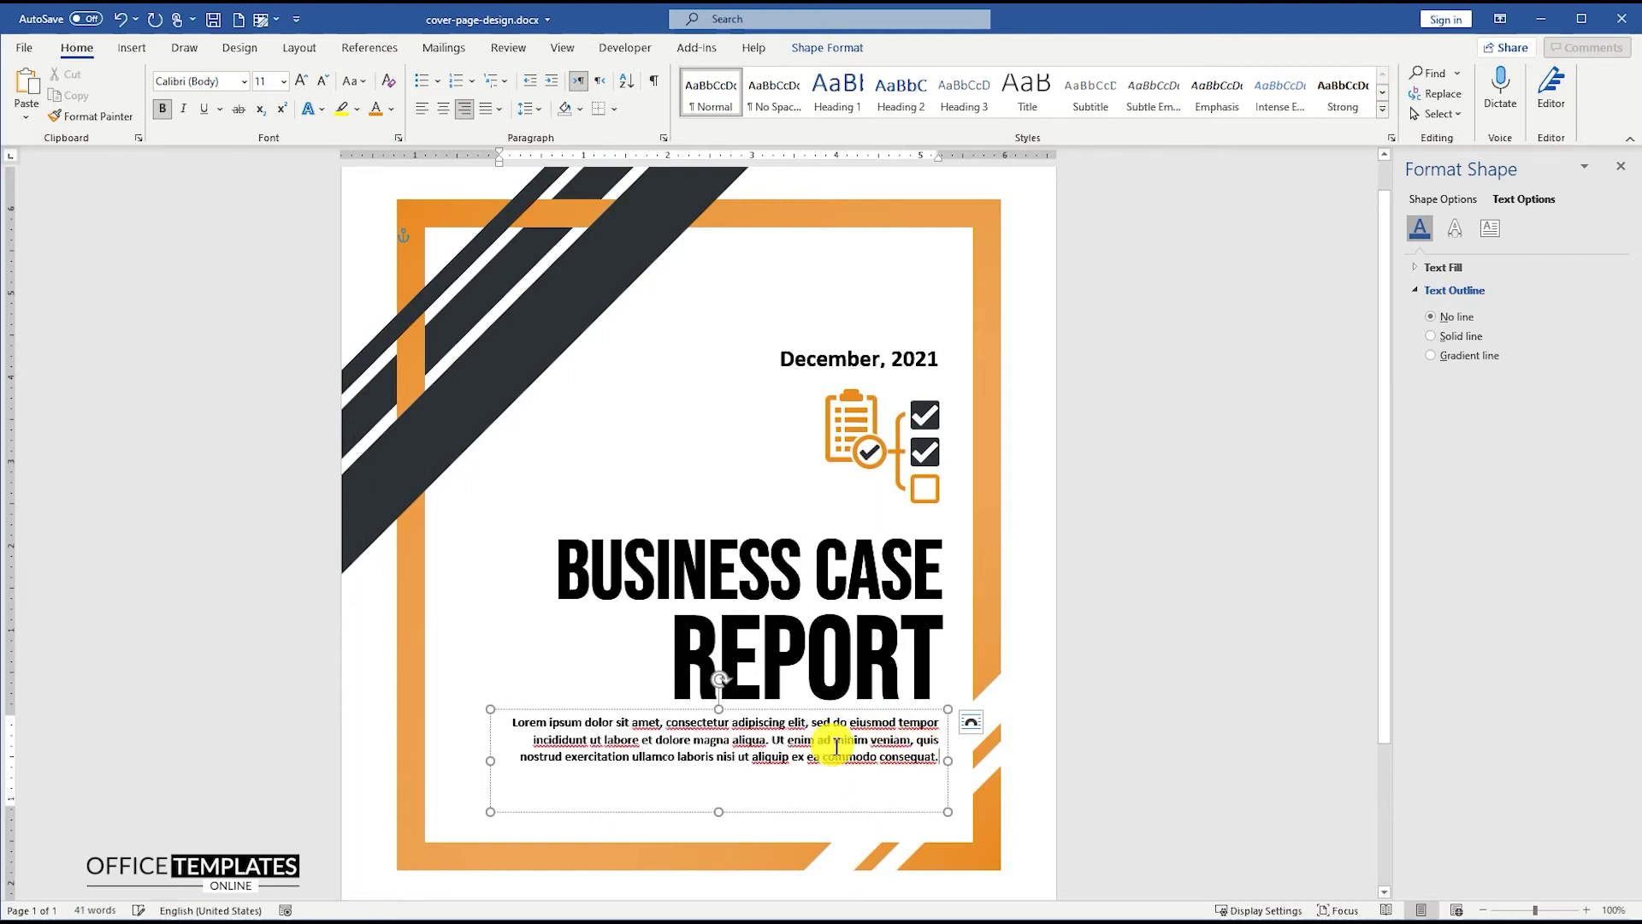
key(ctrl+a)
click(163, 116)
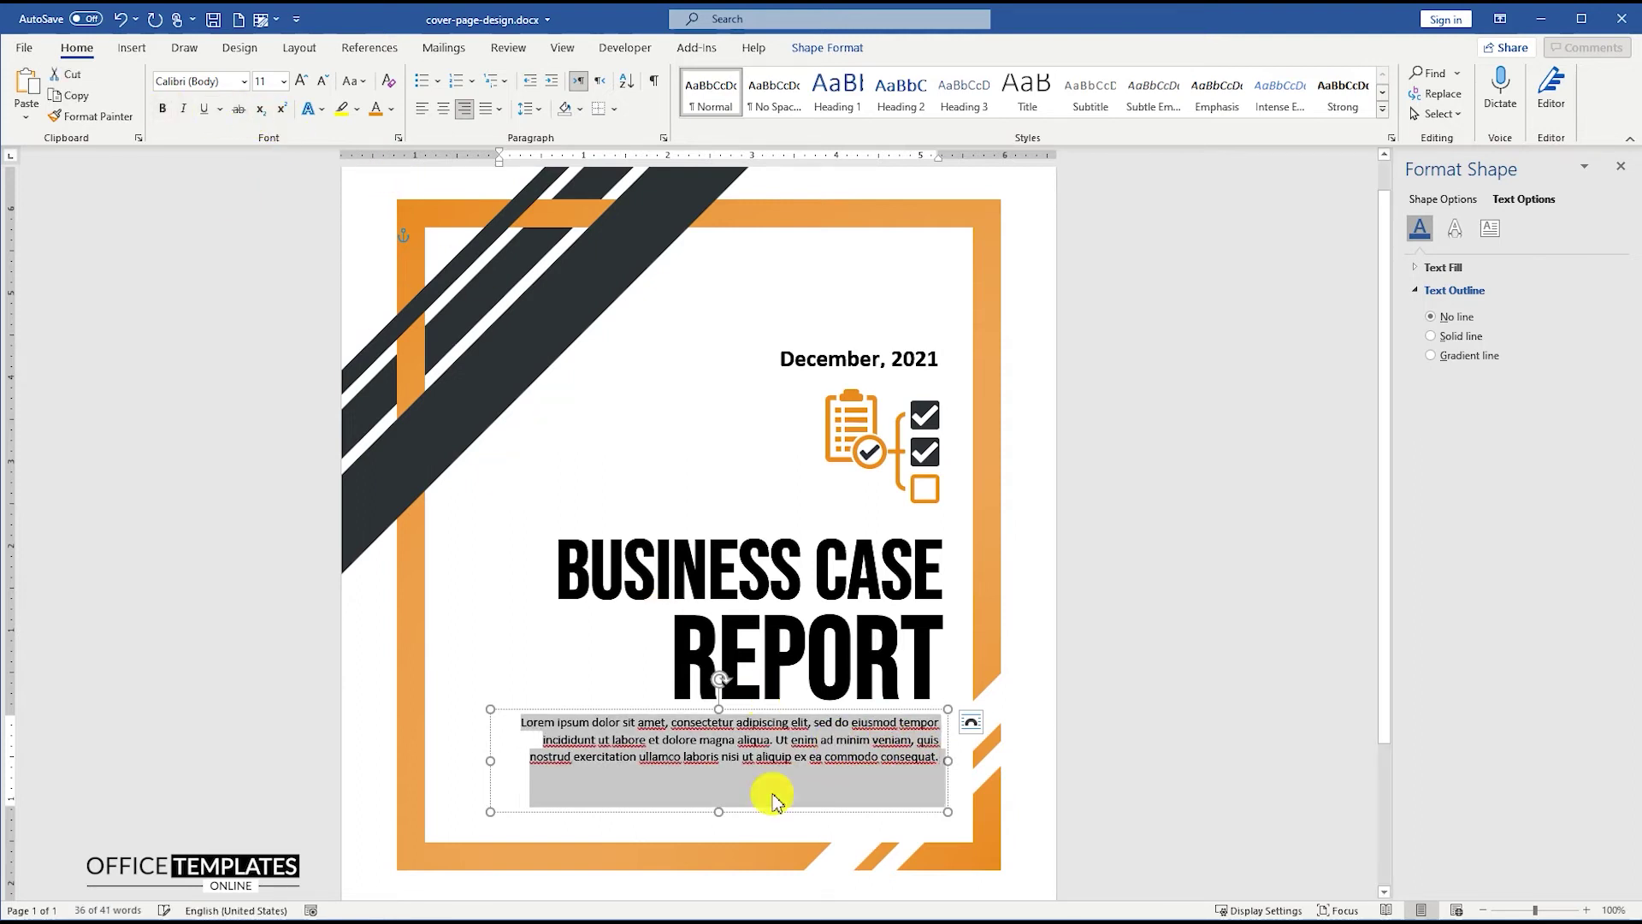
drag(723, 812, 723, 771)
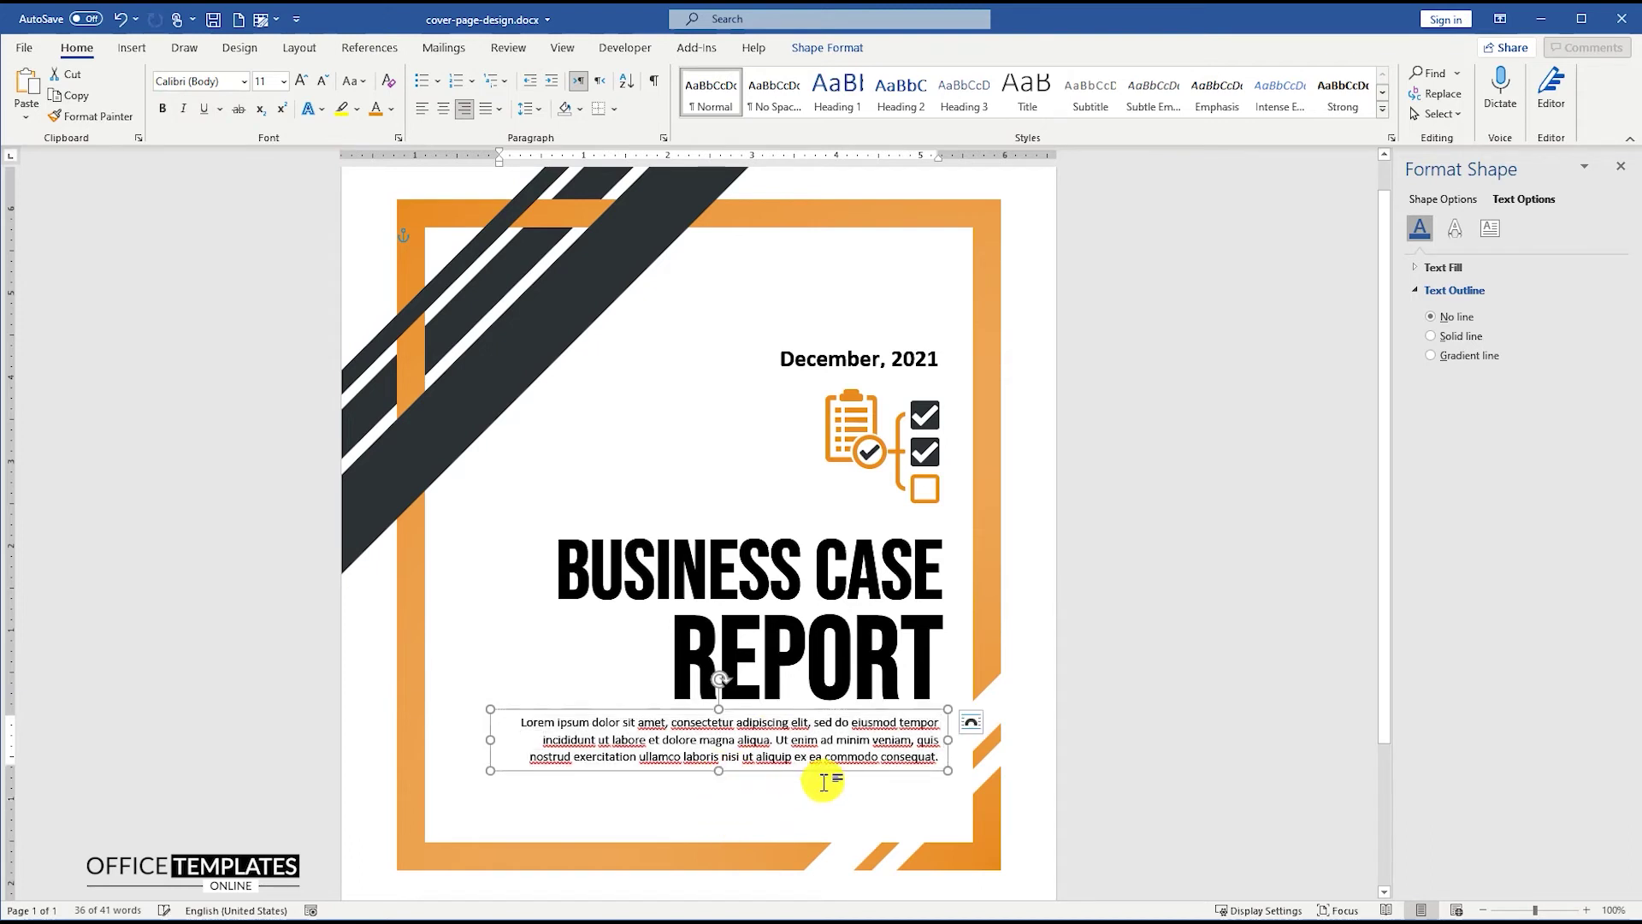
drag(837, 774, 839, 793)
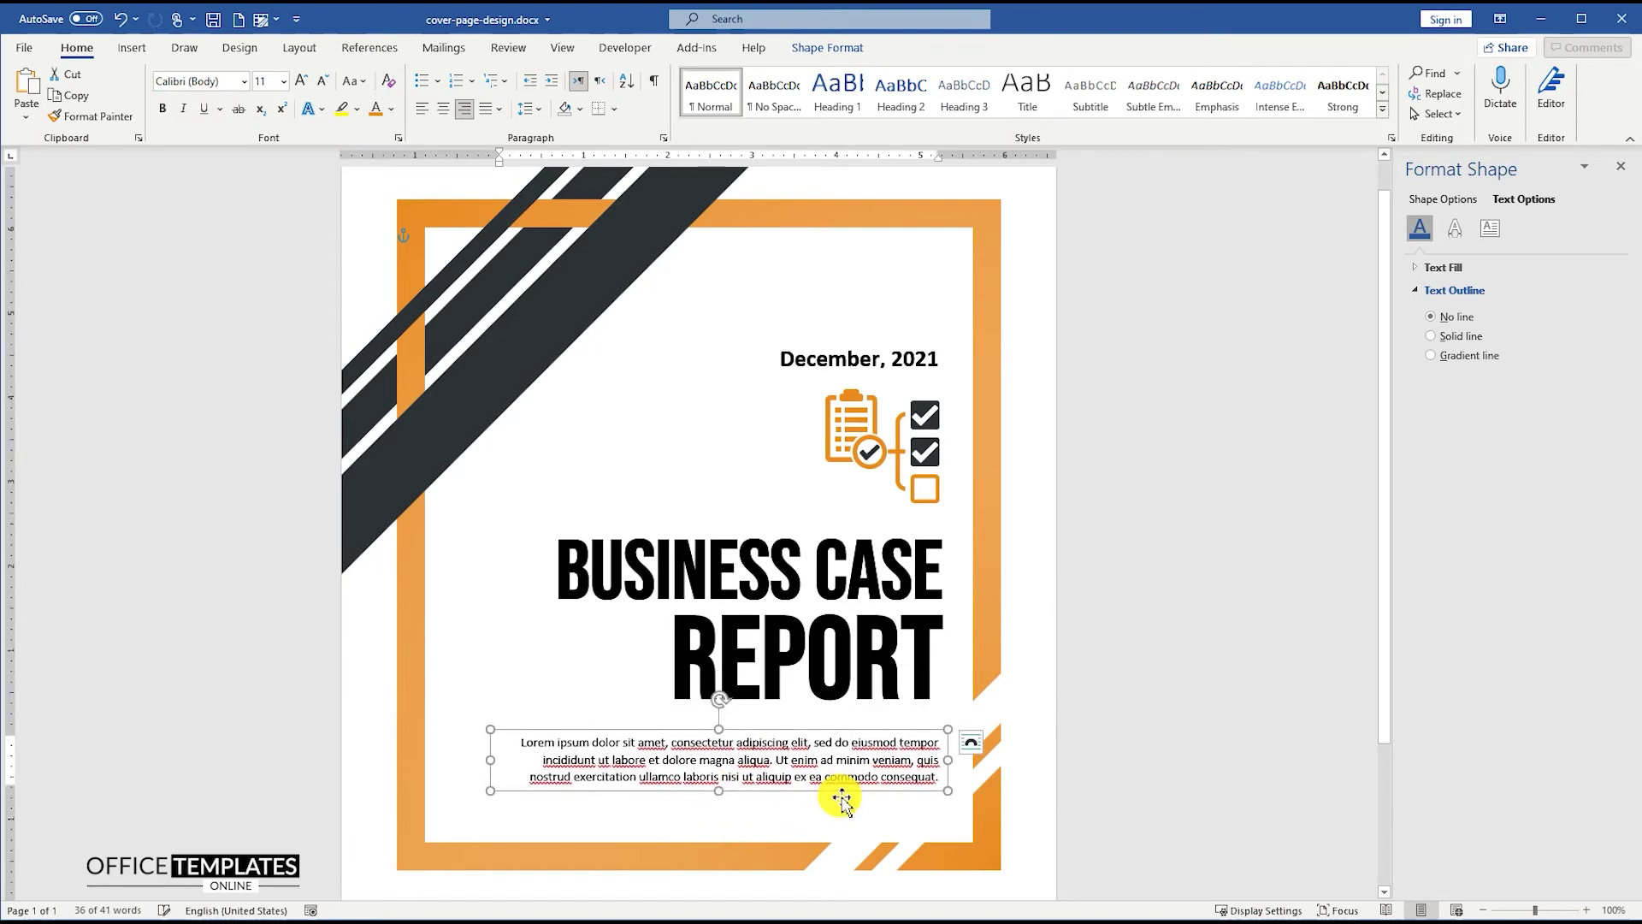
shift+click(921, 671)
shift+click(899, 581)
- Align the date, checklist icon, BUSINESS CASE, REPORT and teaser boxes along their right edges
shift+click(911, 449)
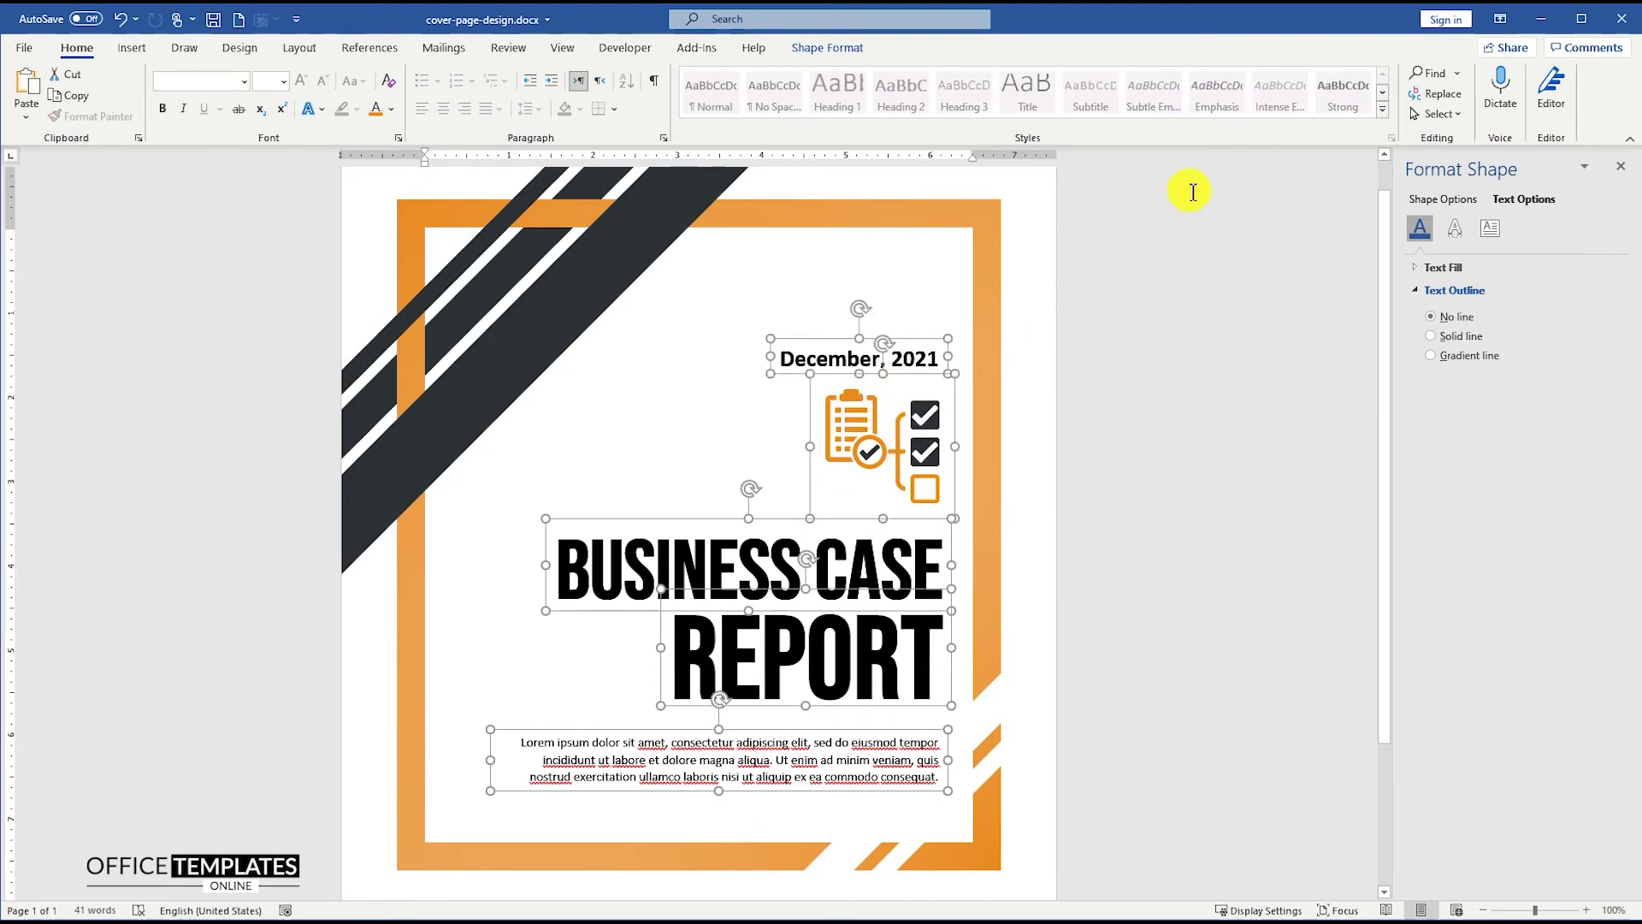
click(845, 53)
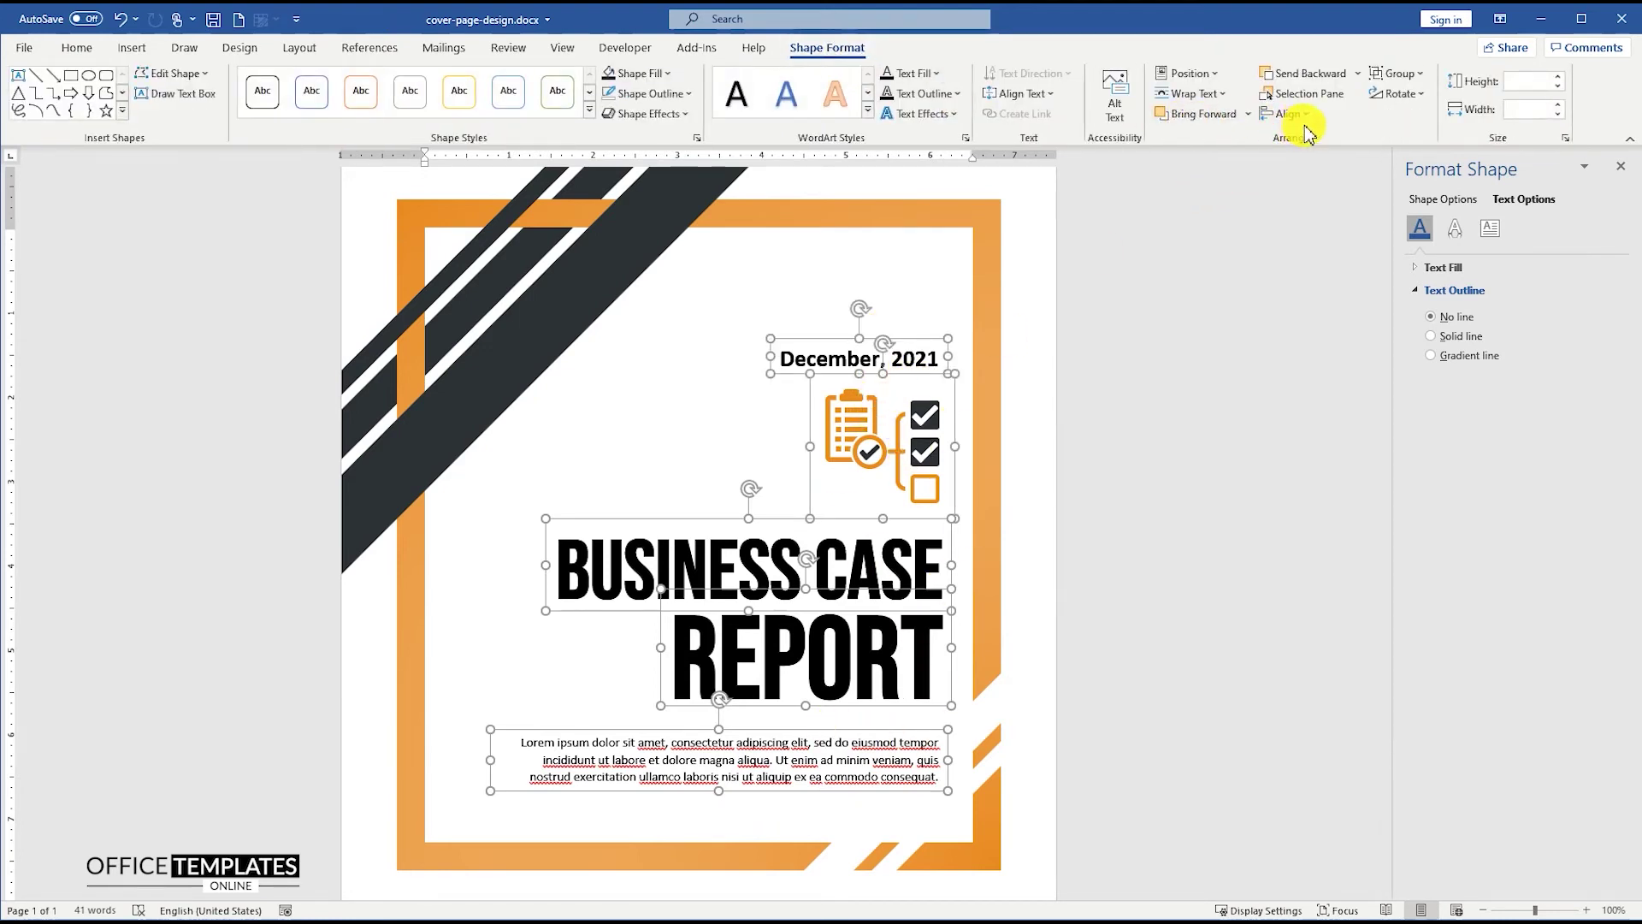
click(1287, 113)
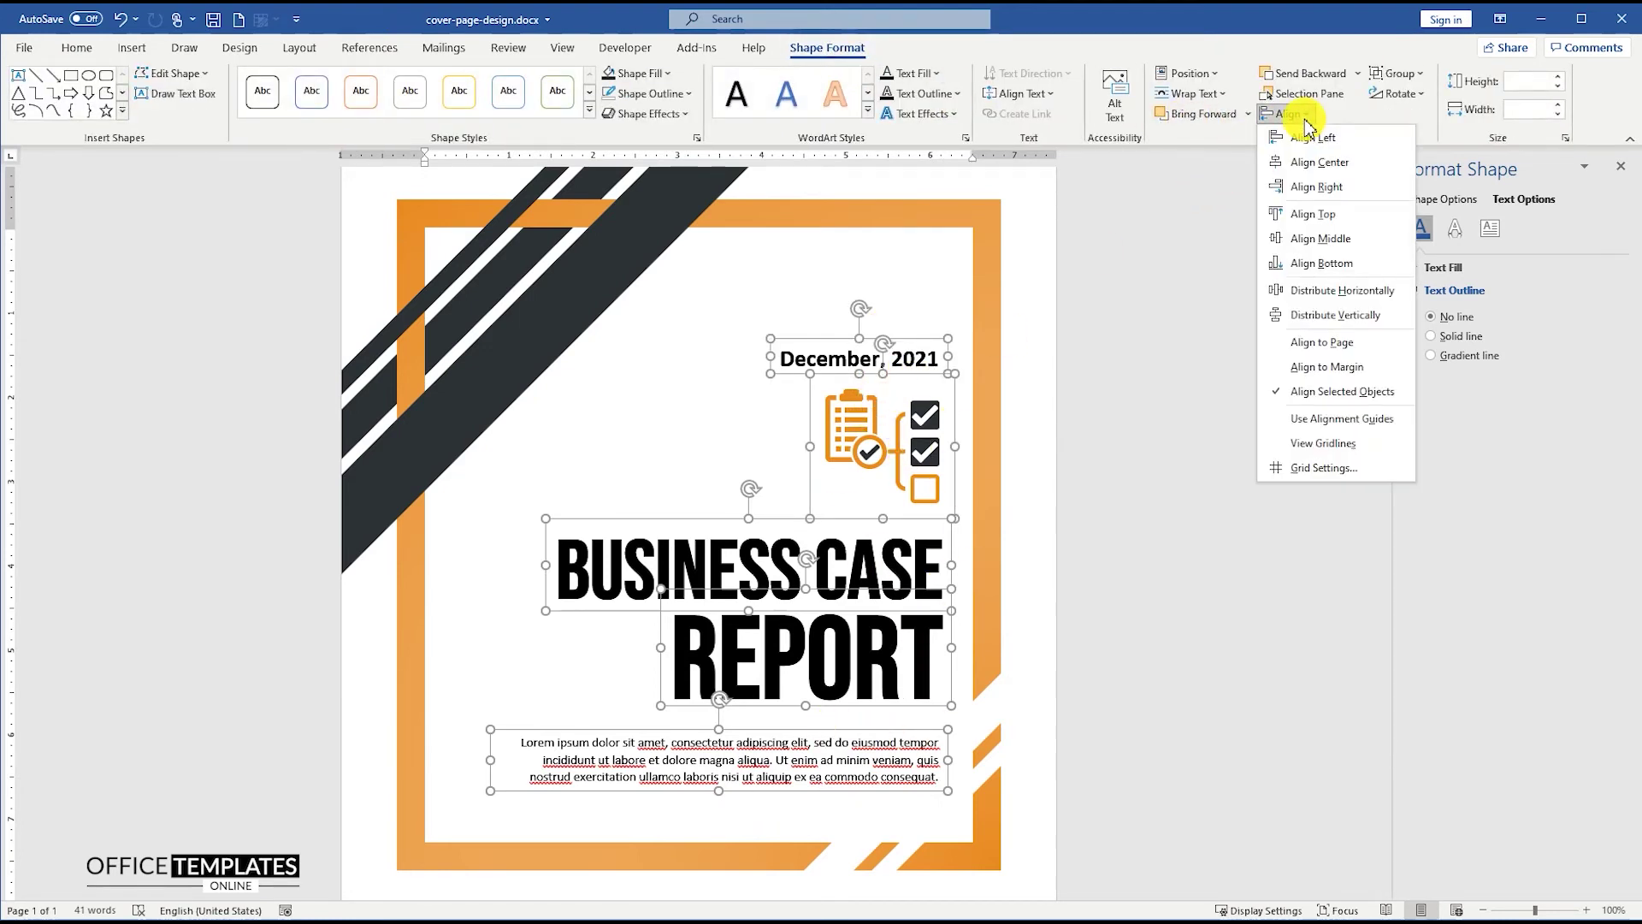
click(1323, 195)
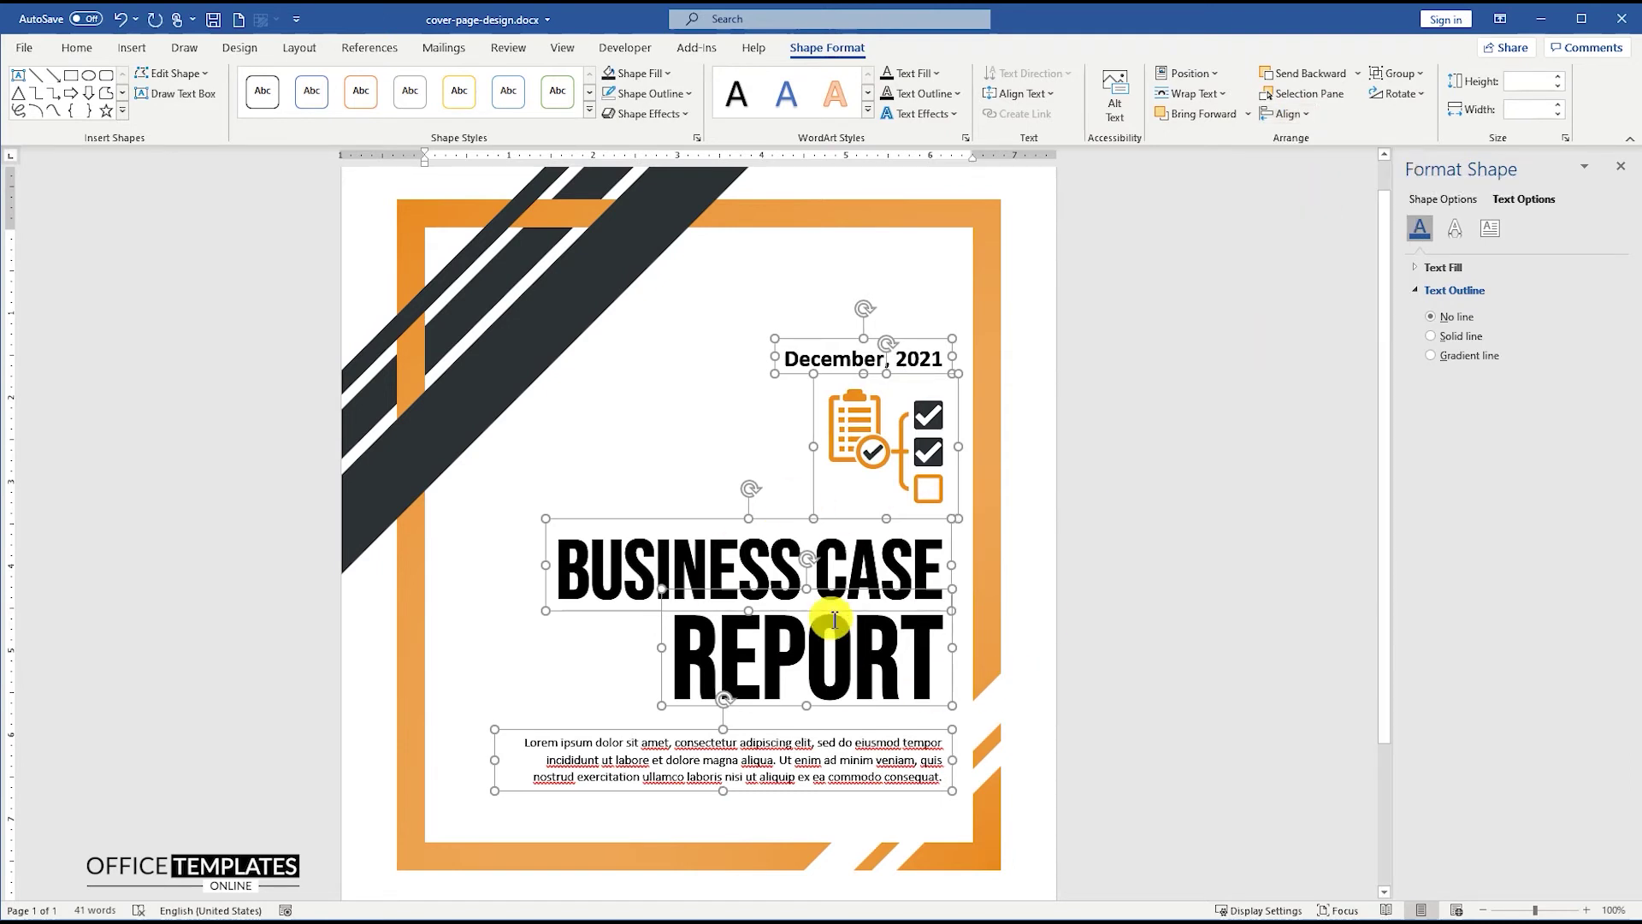
click(1114, 513)
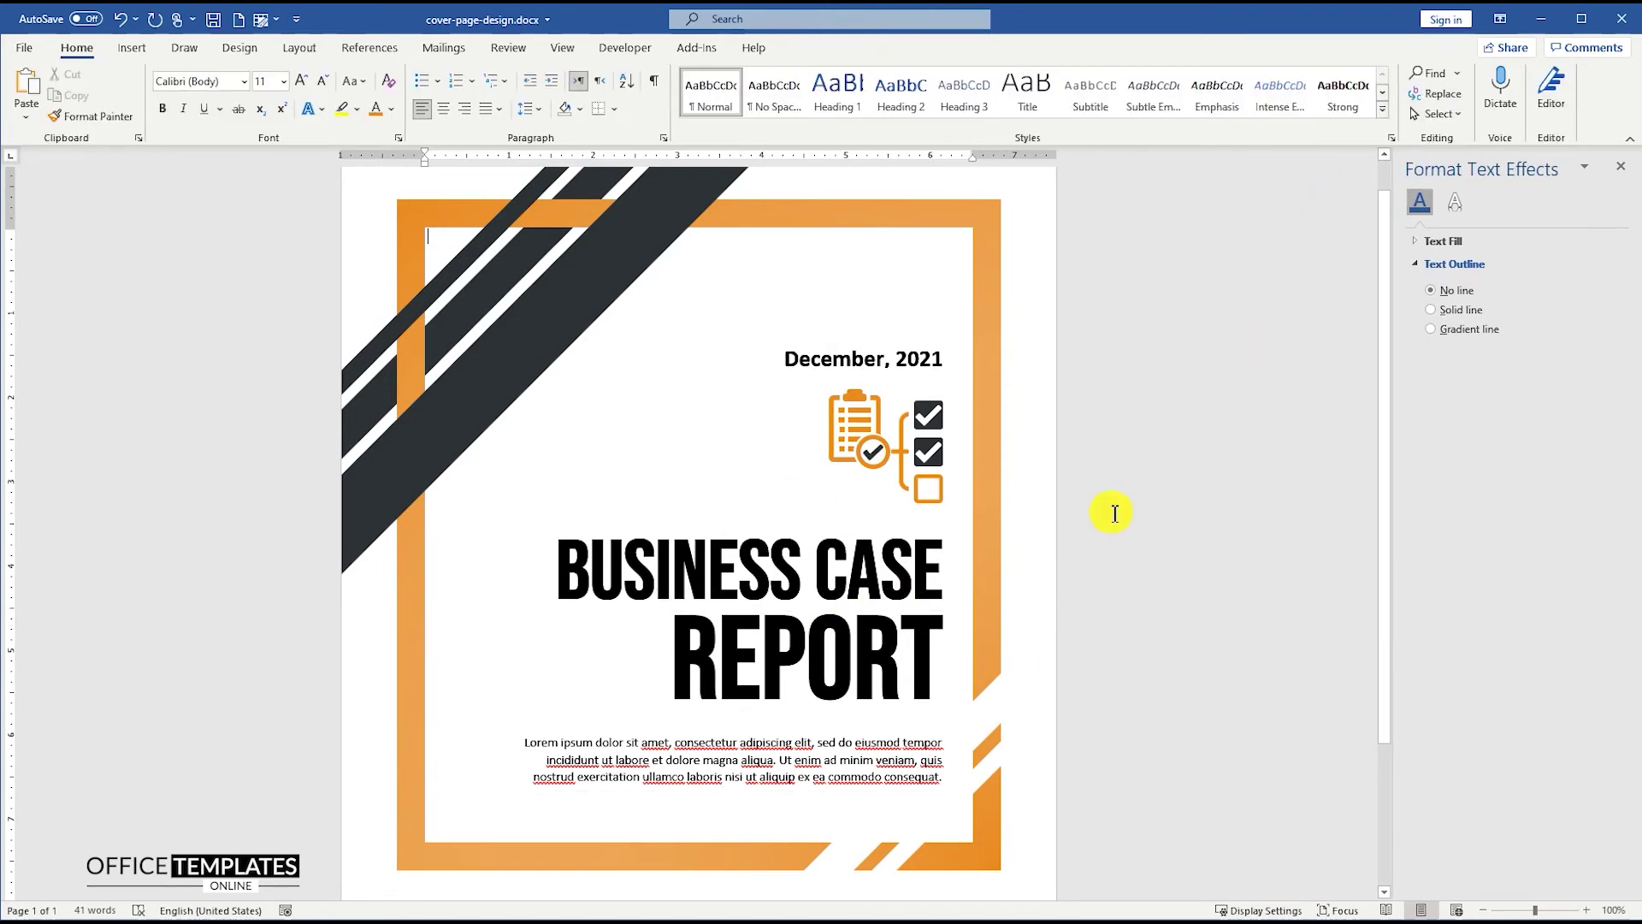
- Nudge the checklist icon left and copy the date box to the bottom of the page
click(928, 431)
drag(928, 431, 918, 428)
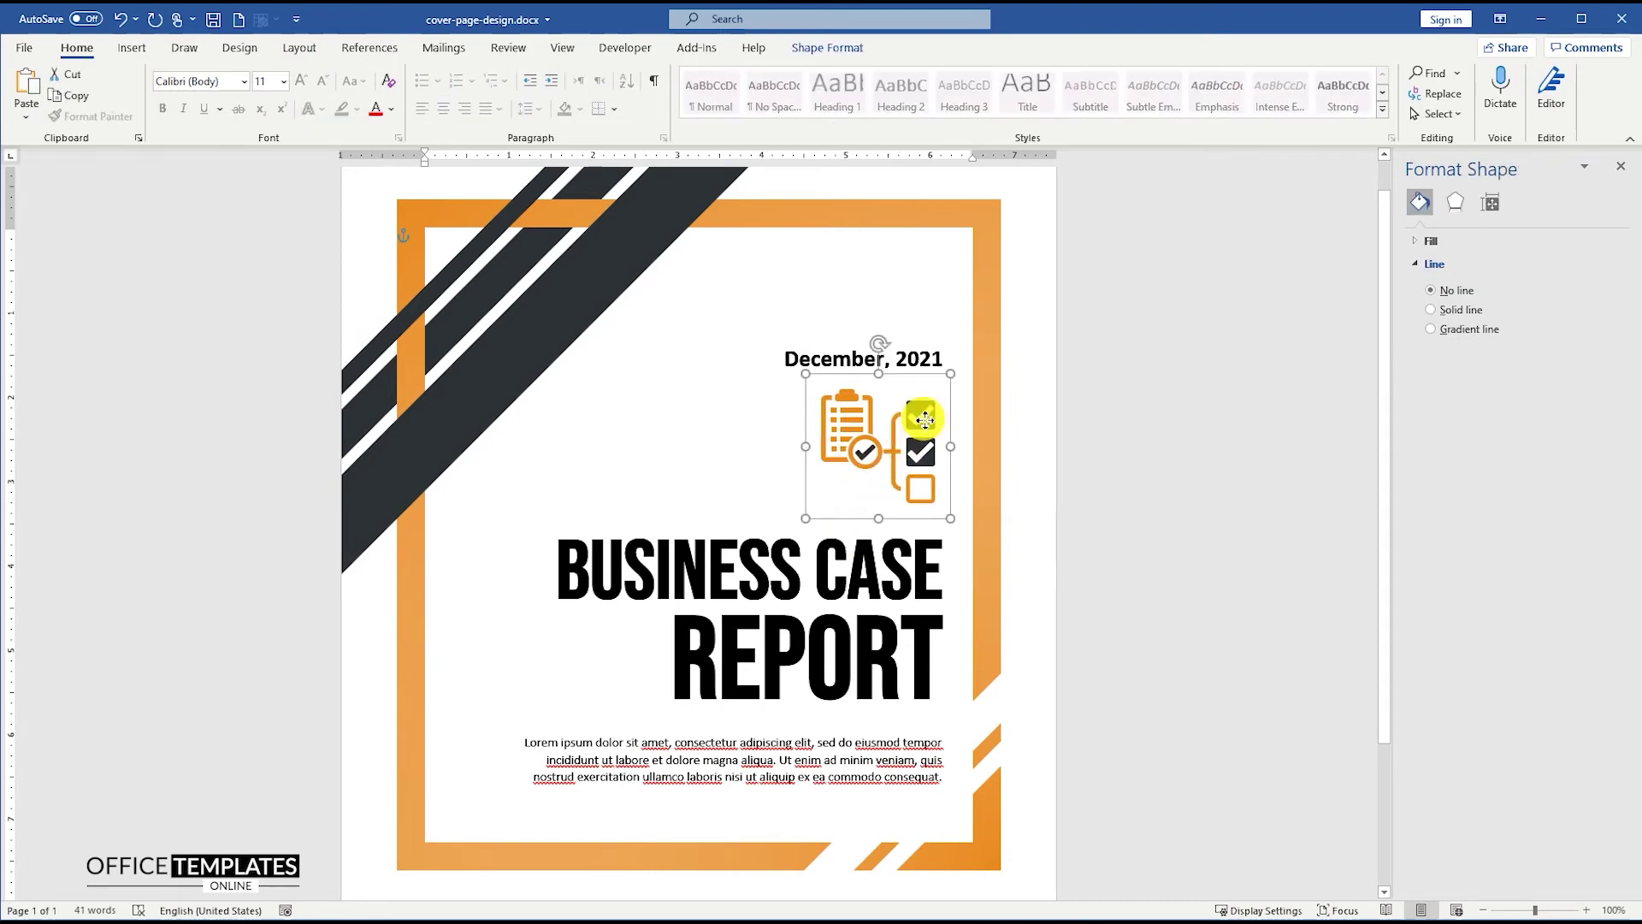
click(1120, 556)
ctrl+scroll(1116, 558, down, 4)
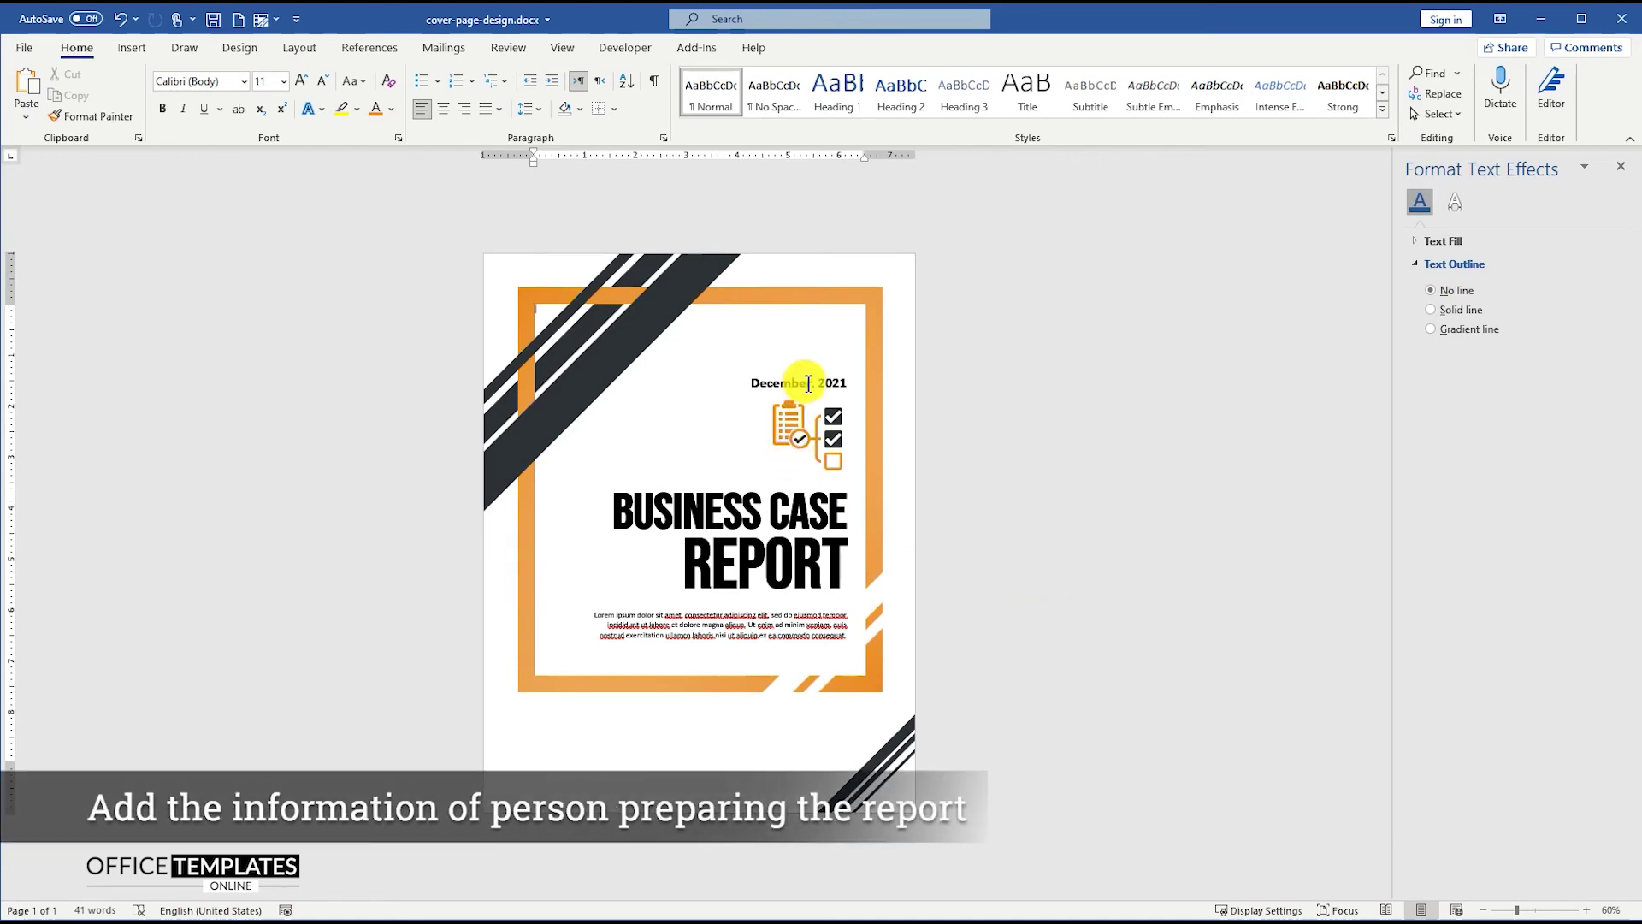
click(808, 387)
ctrl+drag(817, 376, 630, 719)
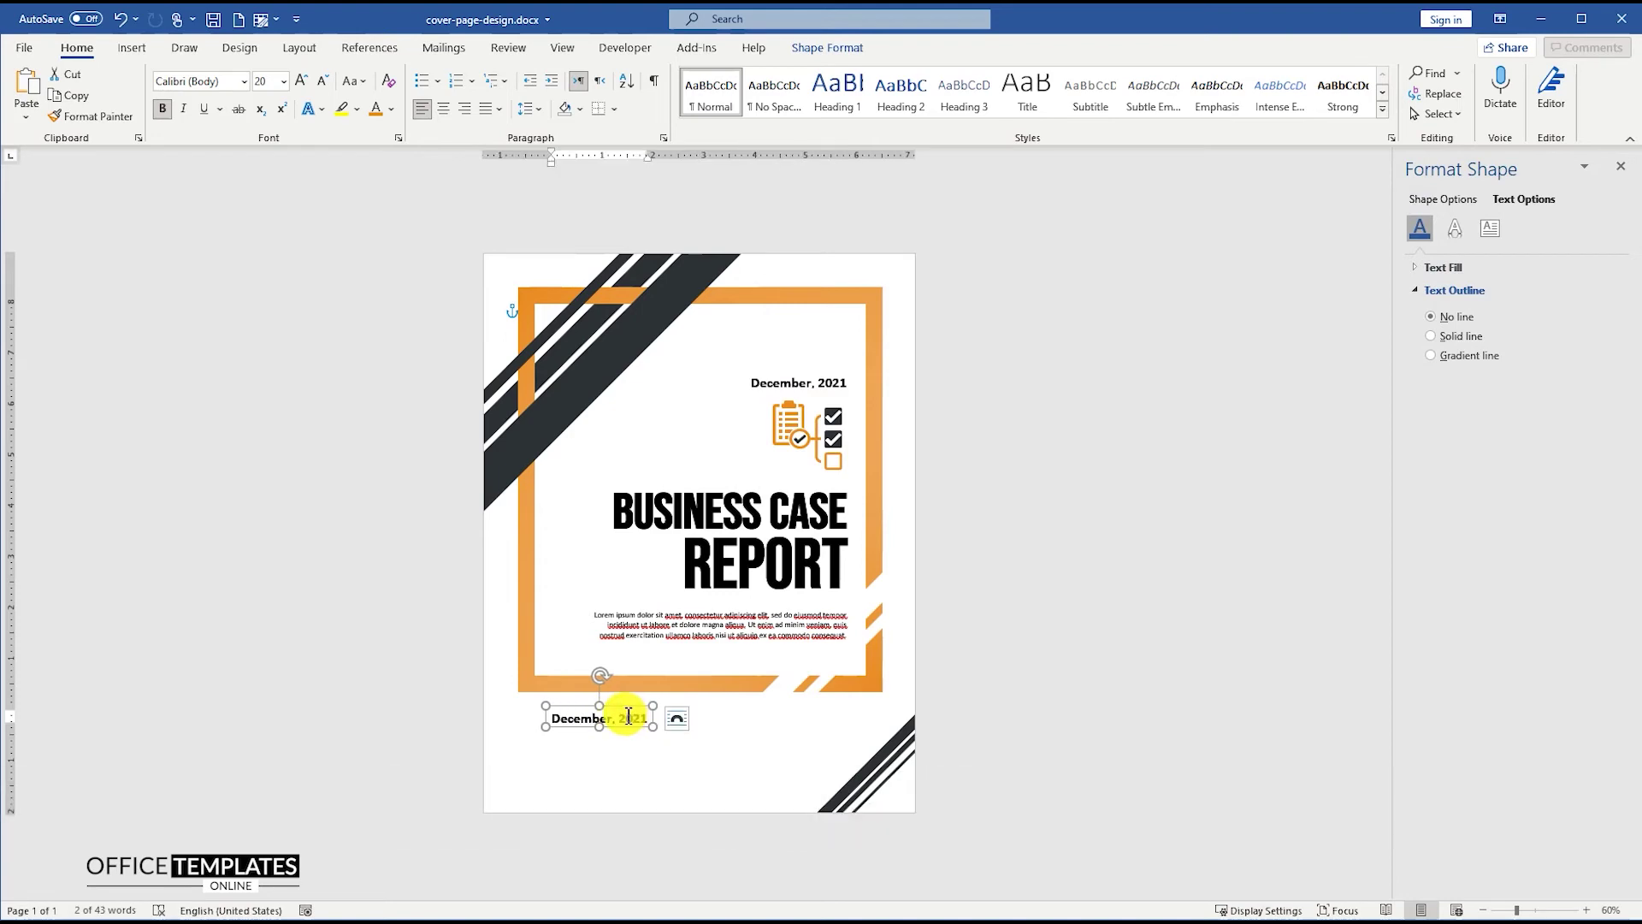
- Change the copied box's text to 'PREPARED BY:' at 15 pt
scroll(631, 717, up, 10)
scroll(605, 676, down, 2)
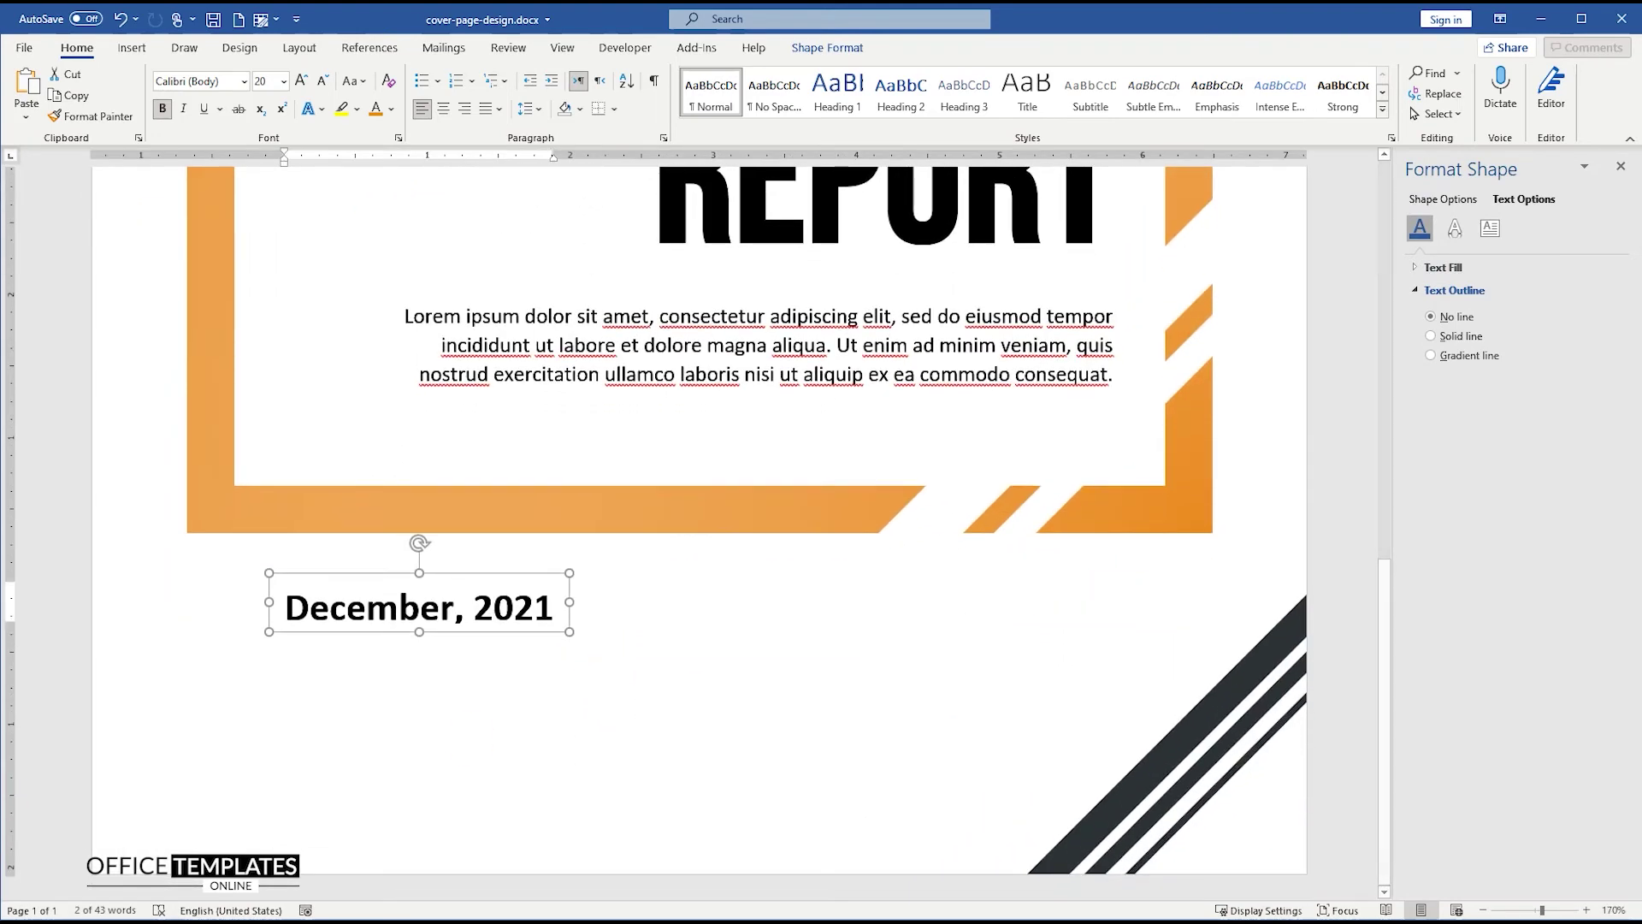
triple_click(452, 598)
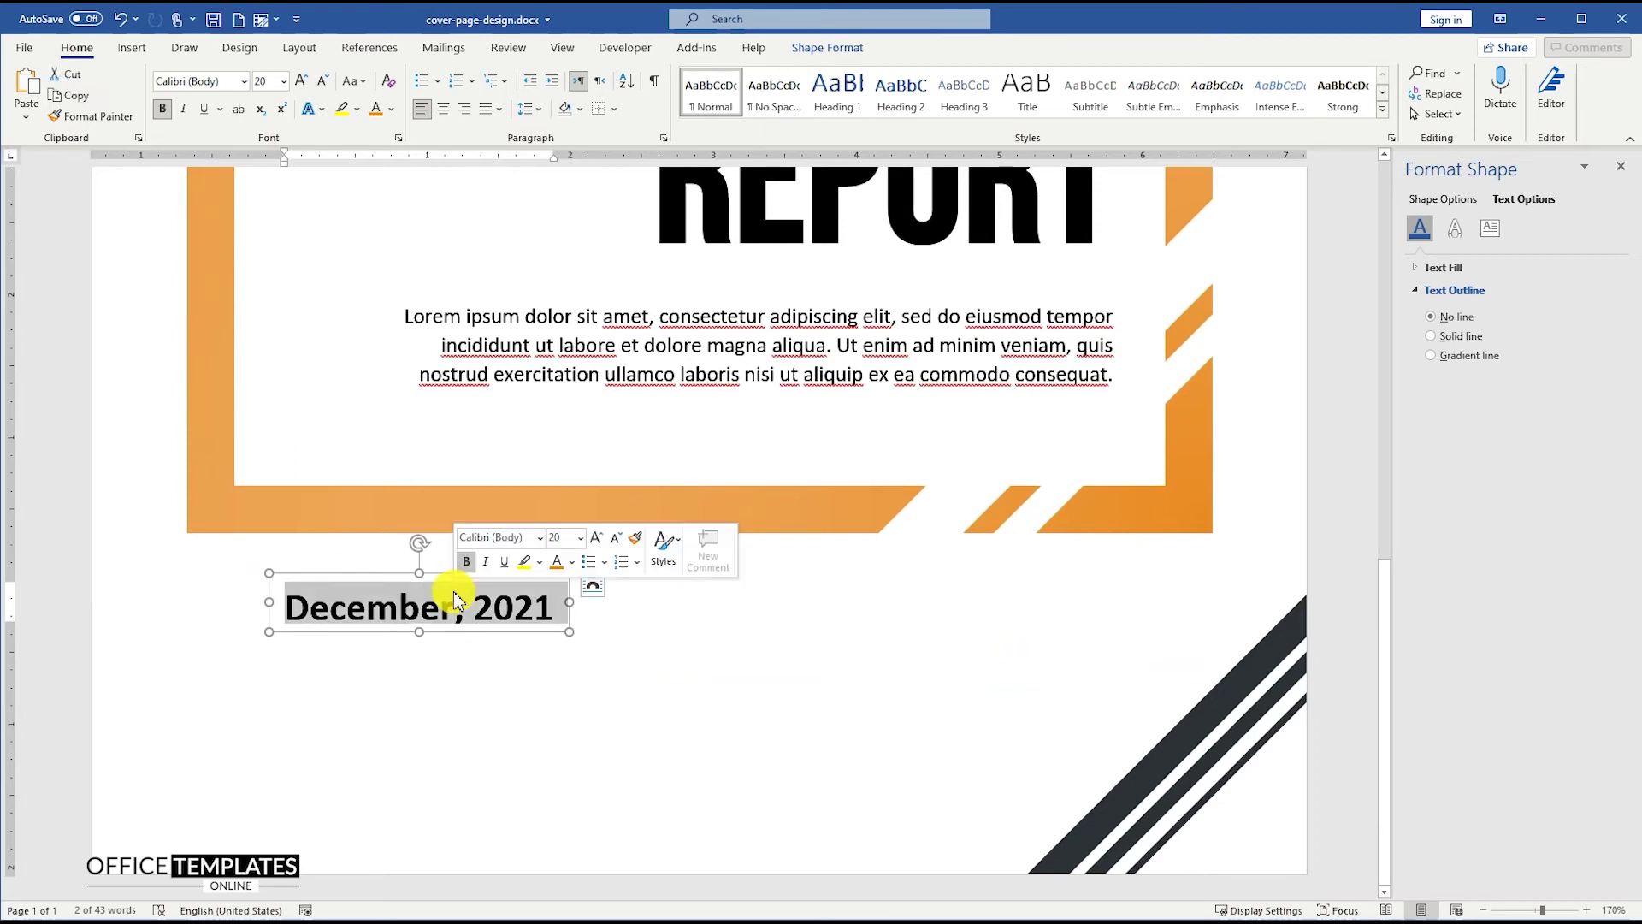
text(PR)
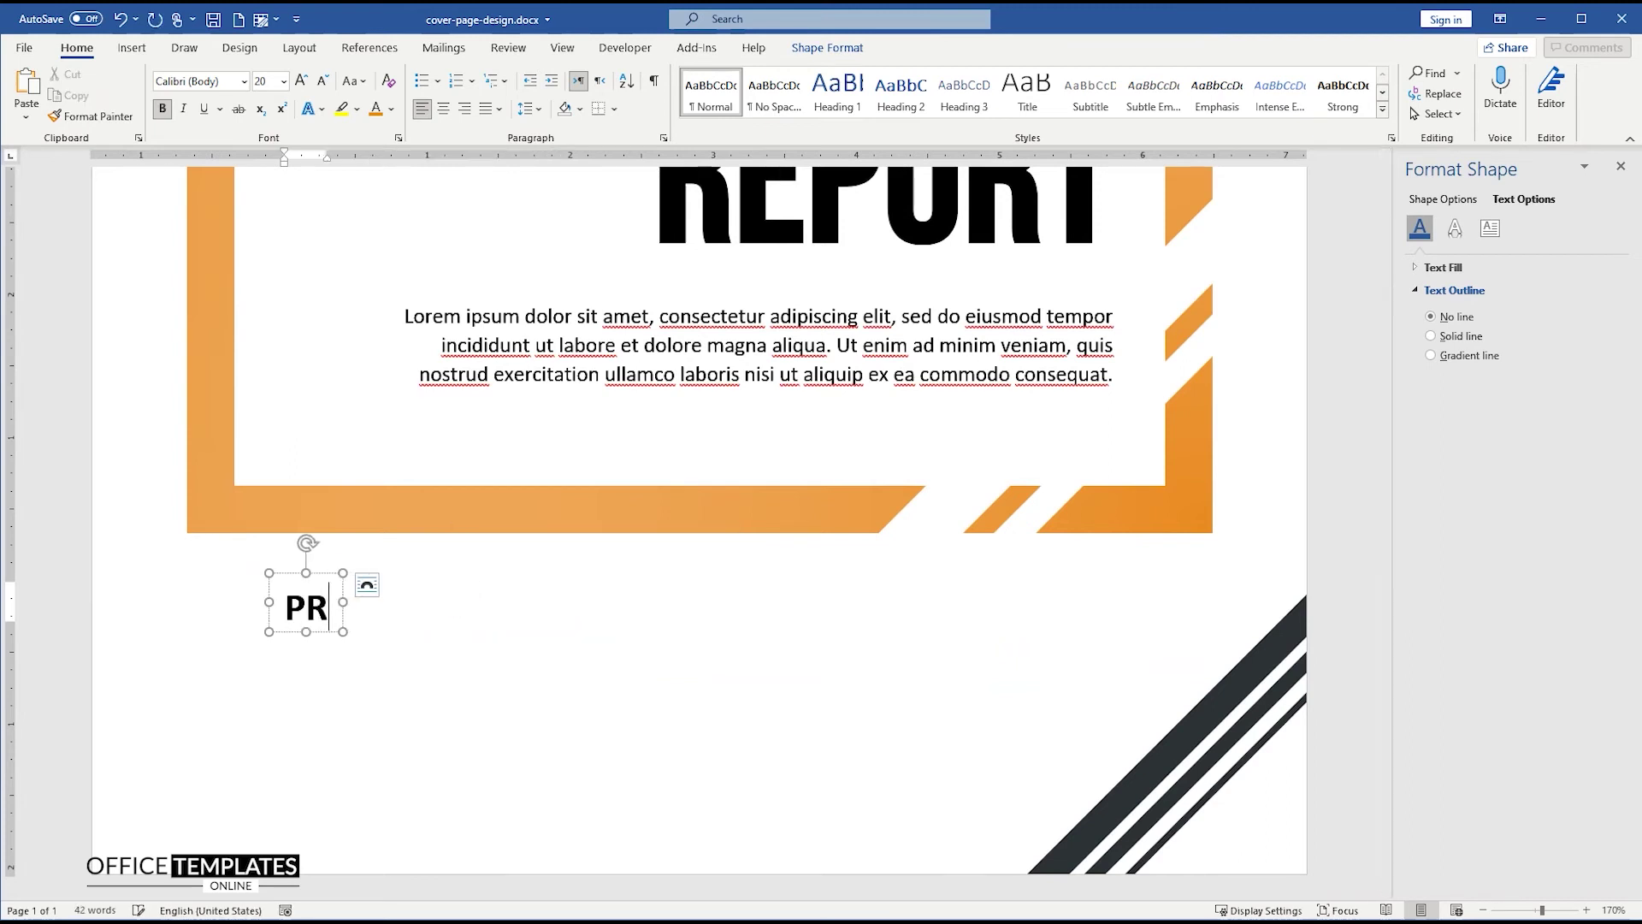
text(EPARED BY:)
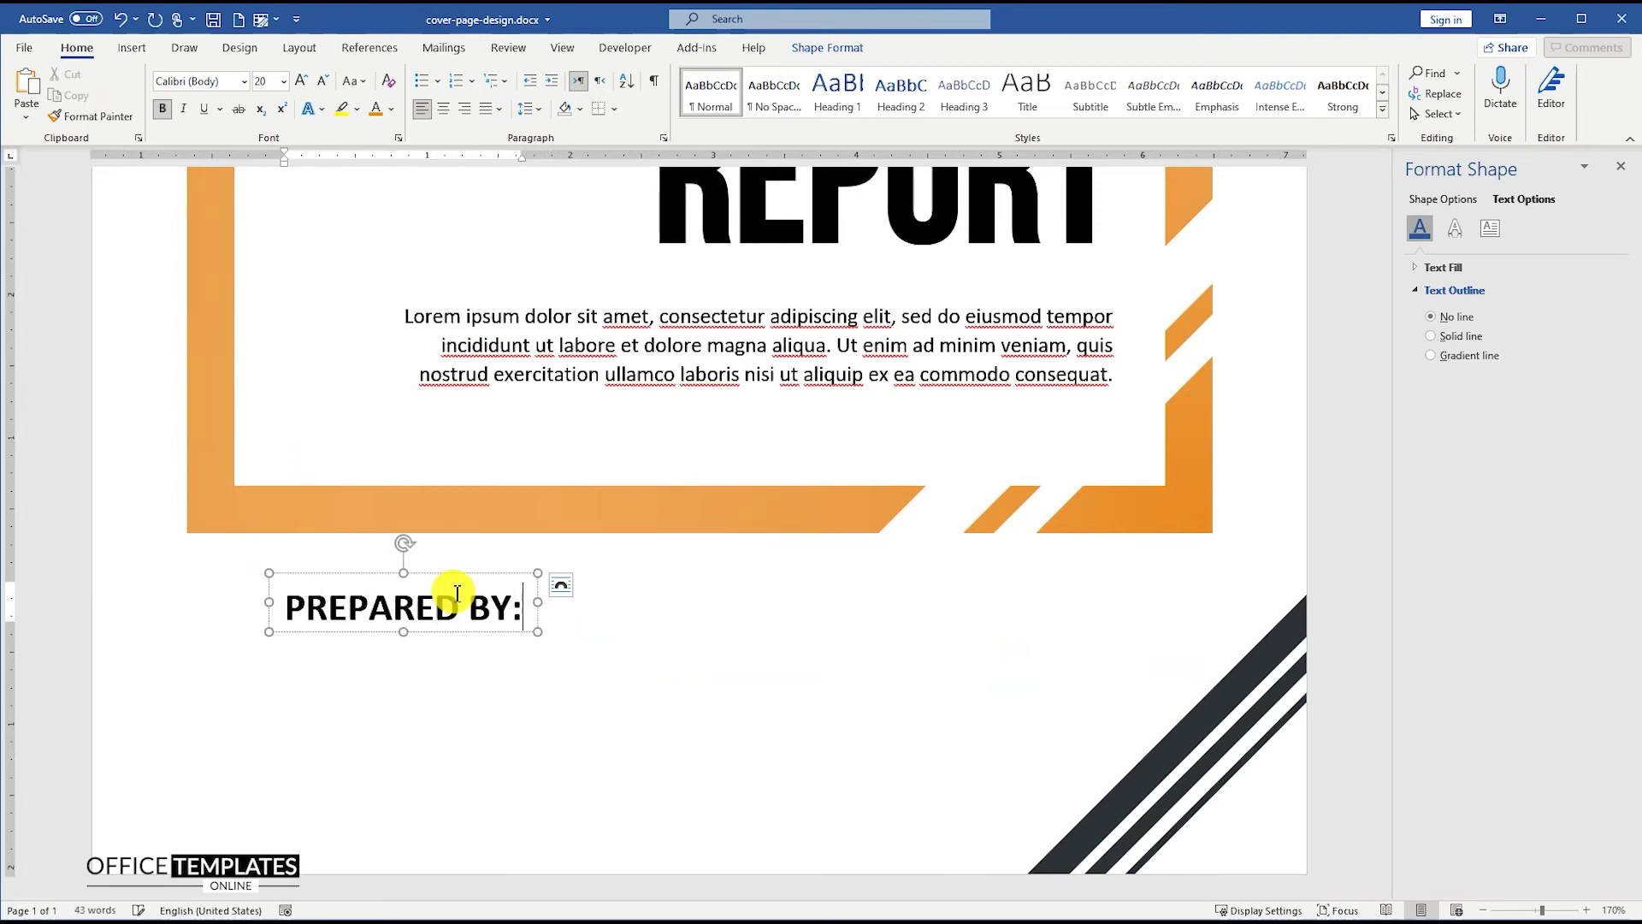
triple_click(438, 589)
click(263, 82)
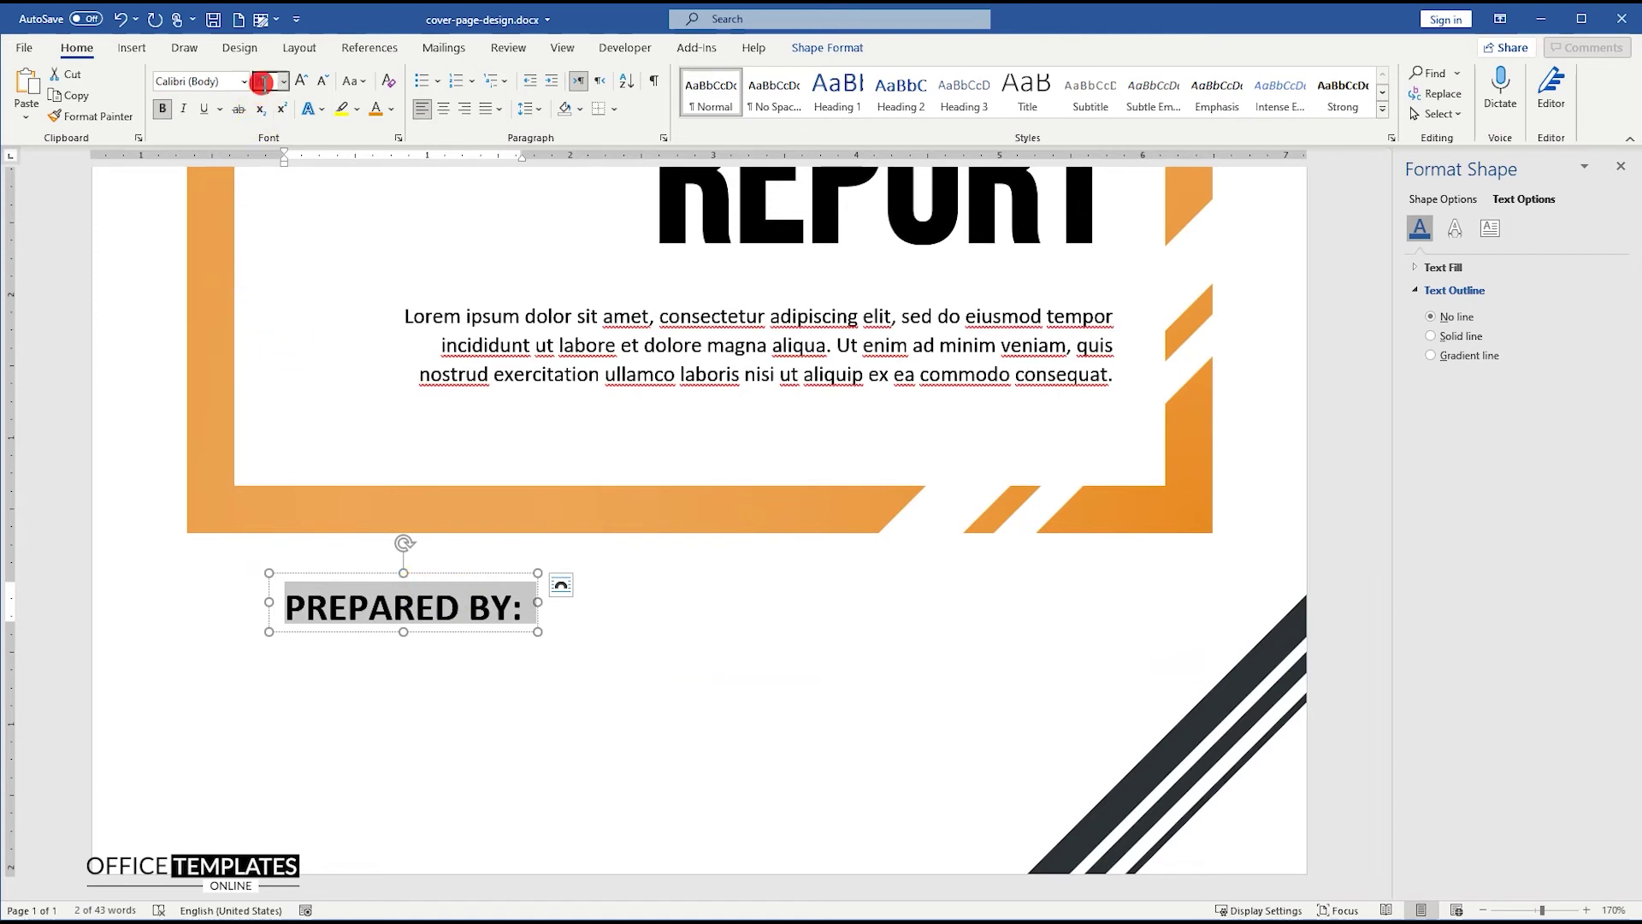
key(Return)
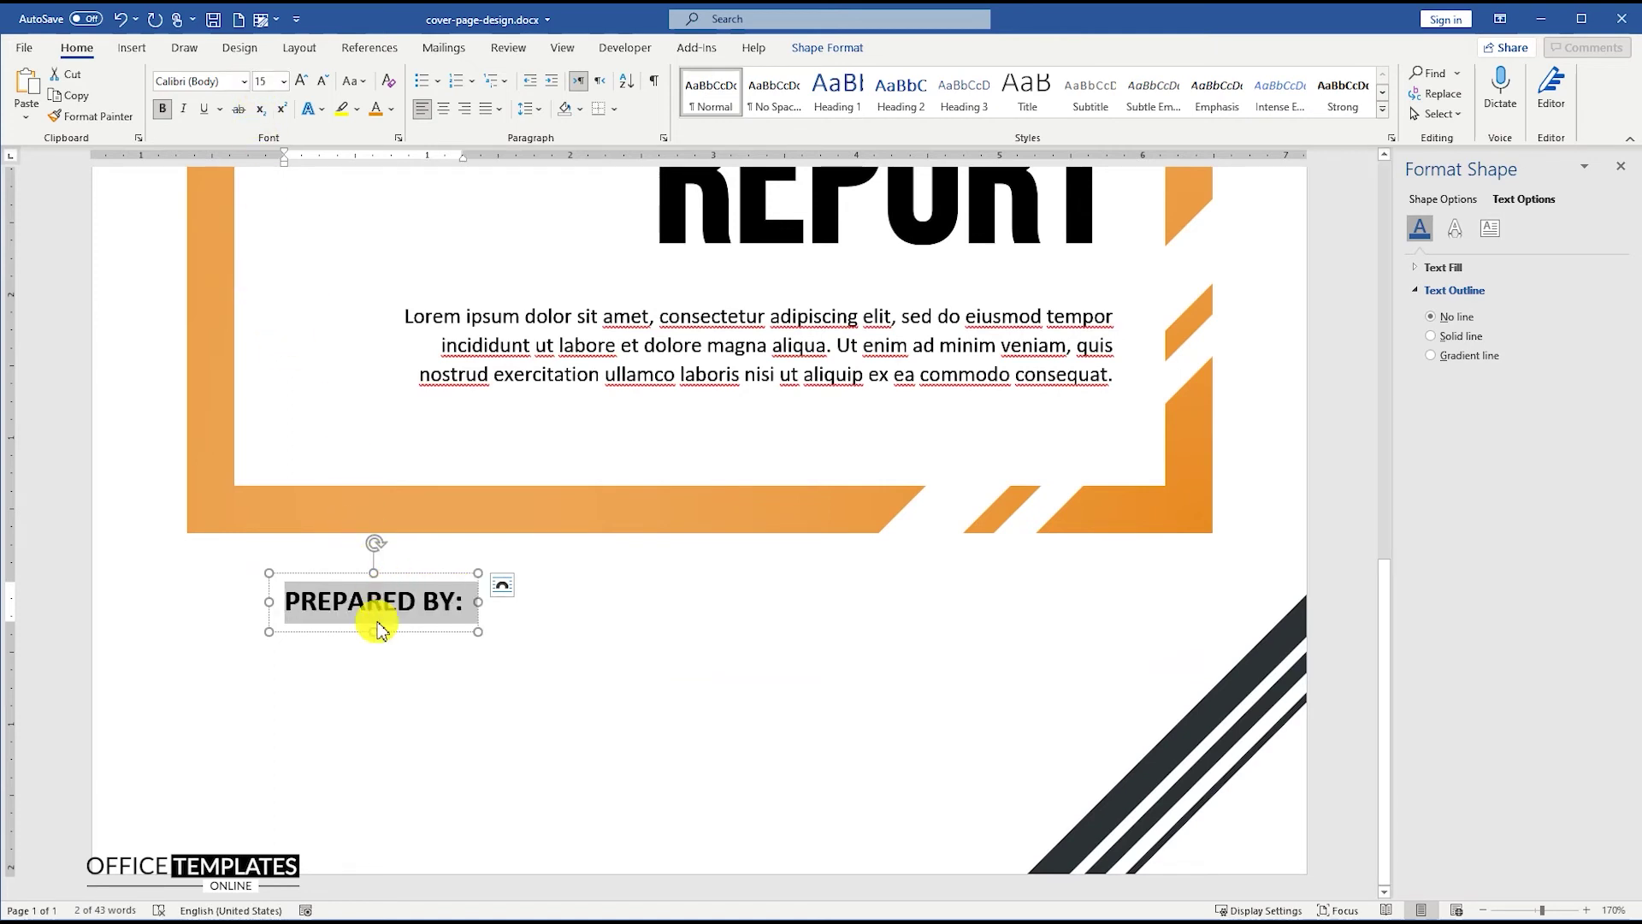
- Copy the label box to the right, enlarge it, and type the preparer's name, job title and [COMPANY NAME HERE]
drag(403, 578, 1089, 599)
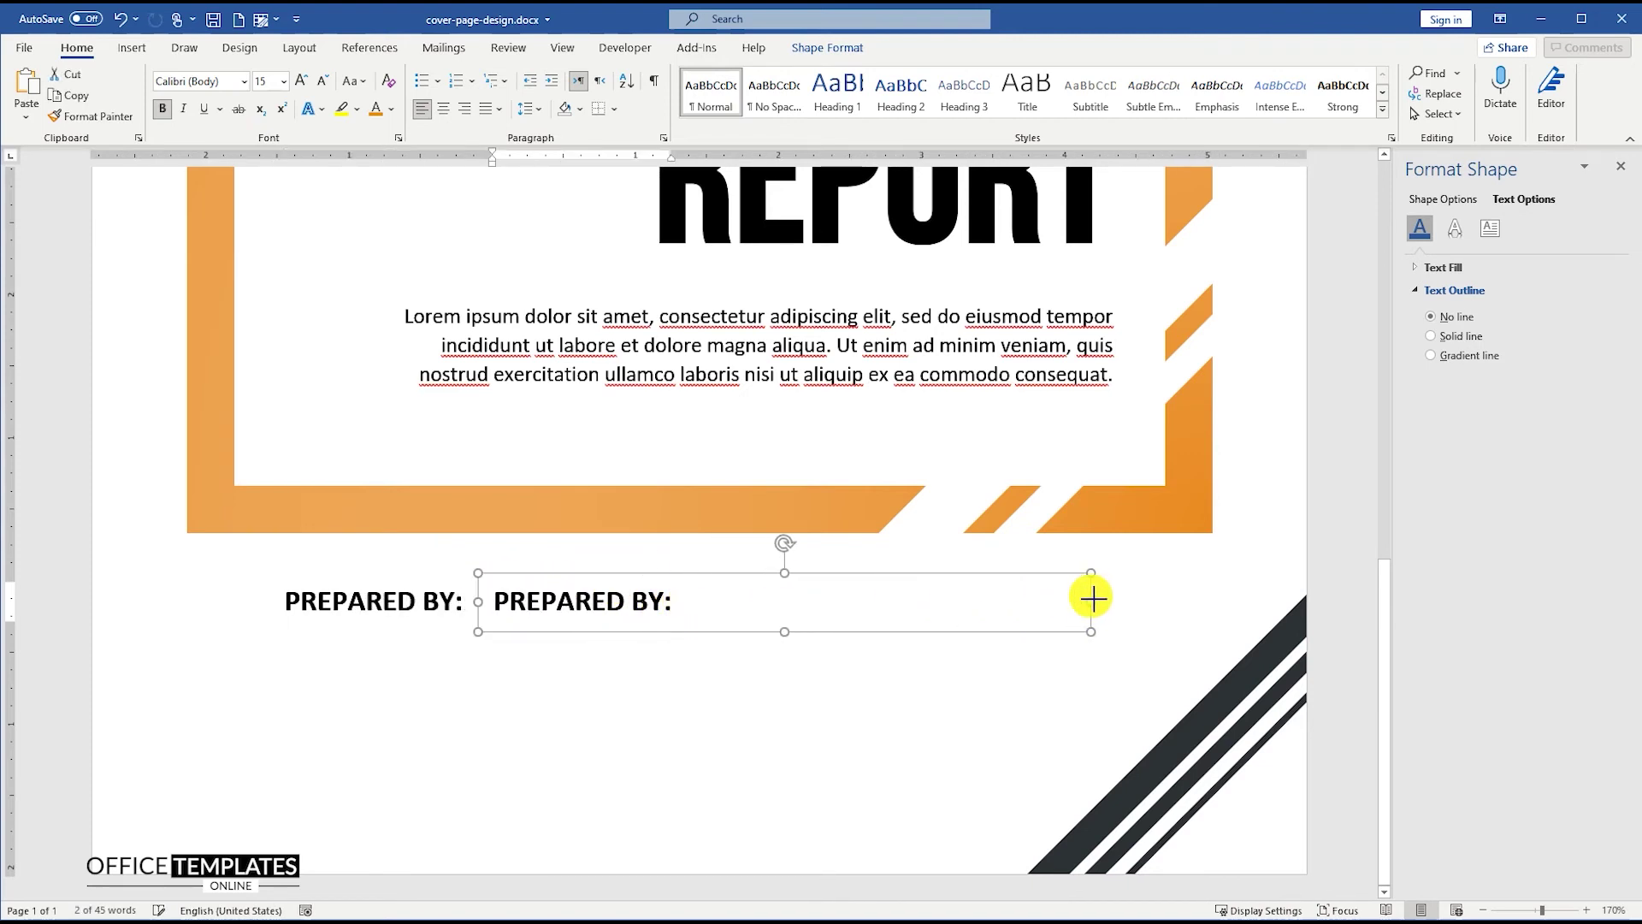
drag(785, 631, 778, 809)
triple_click(592, 604)
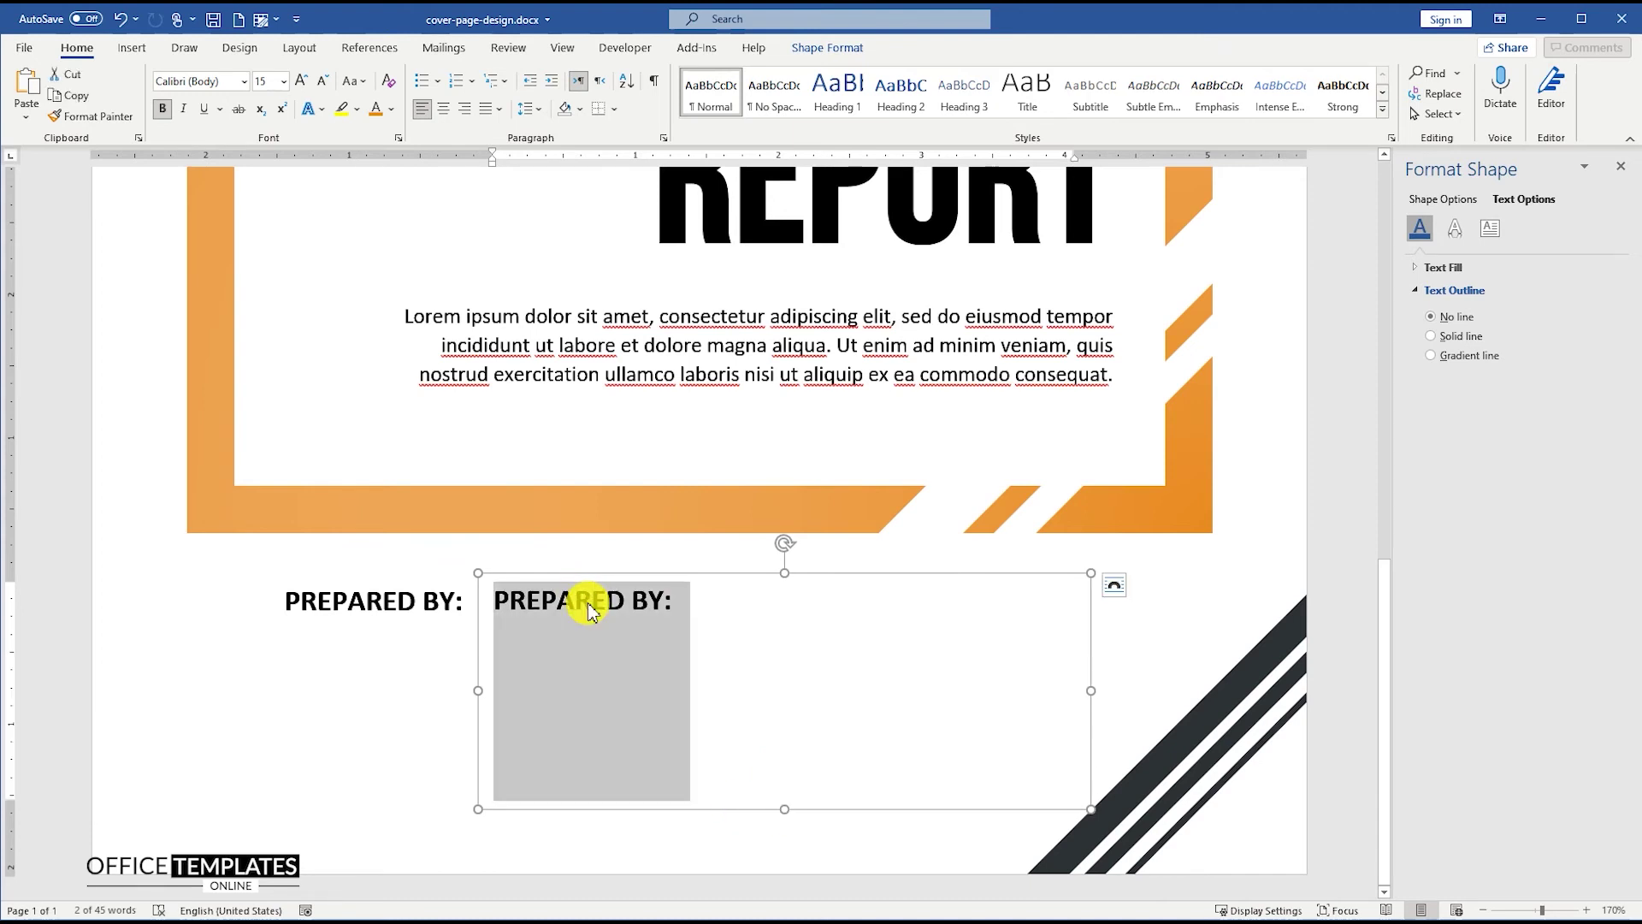
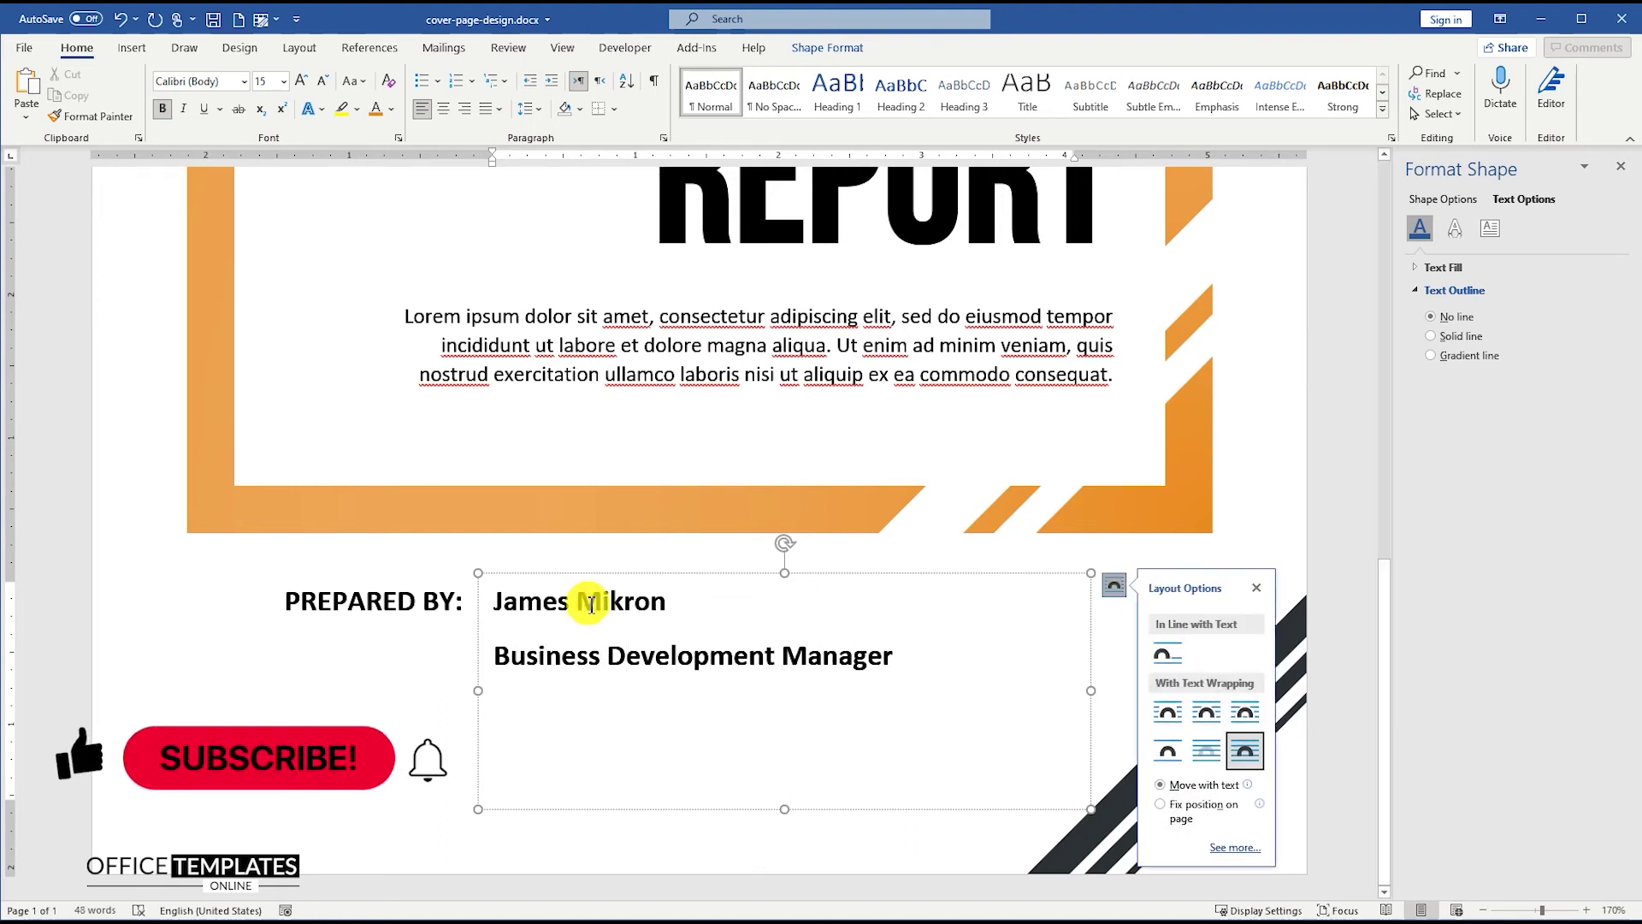
key(Return)
text([)
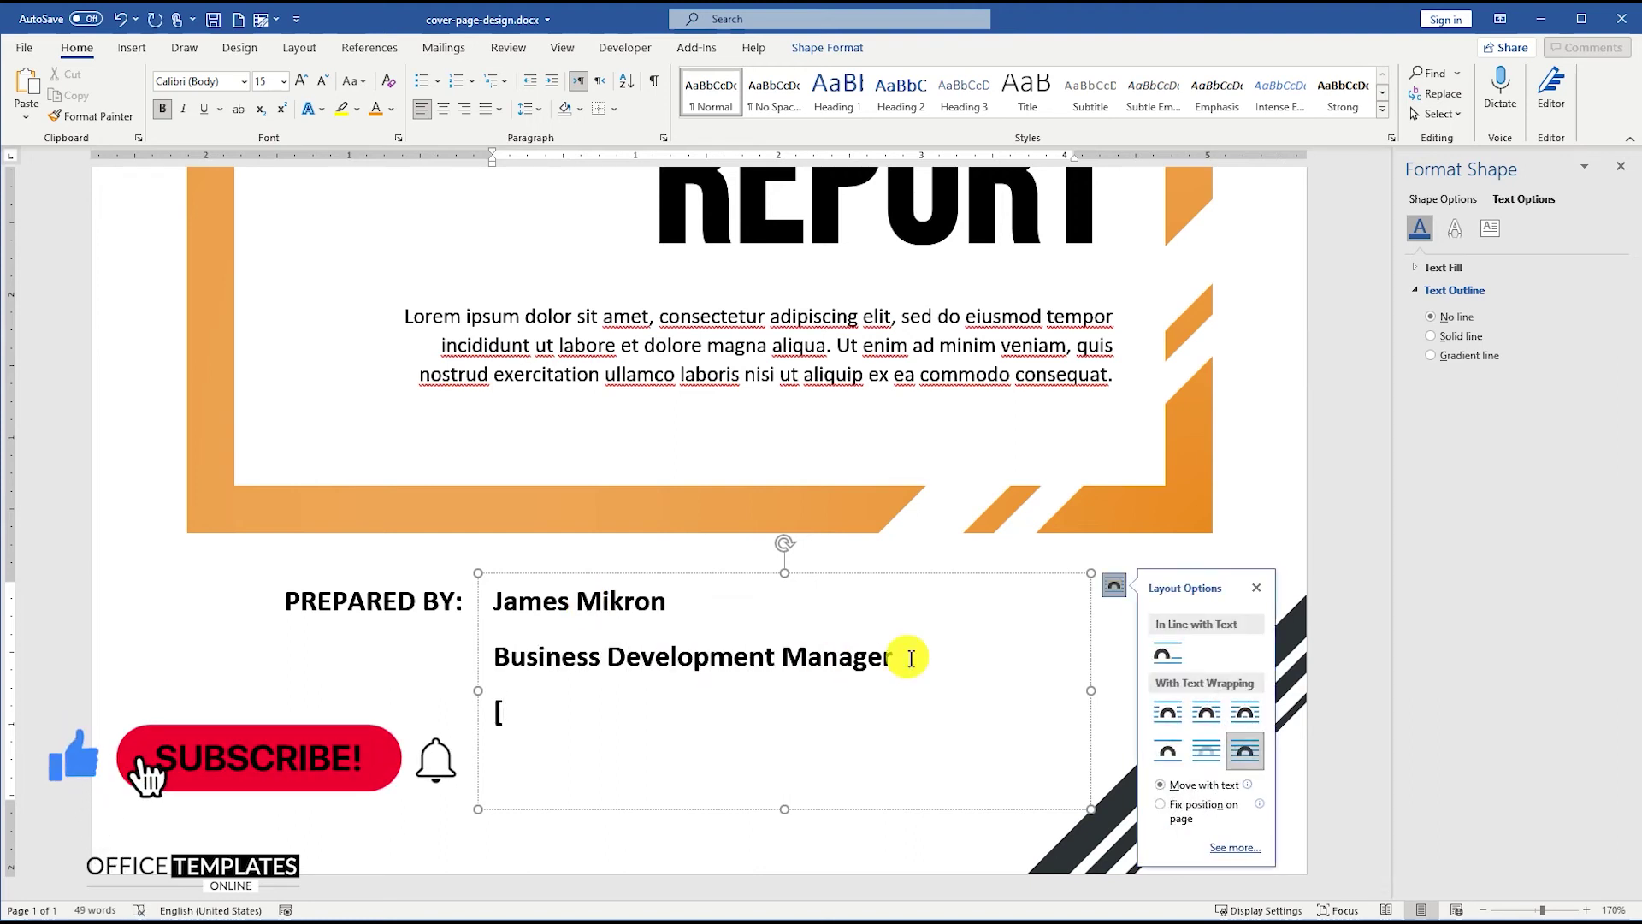
text(COMPANY NAME HERE])
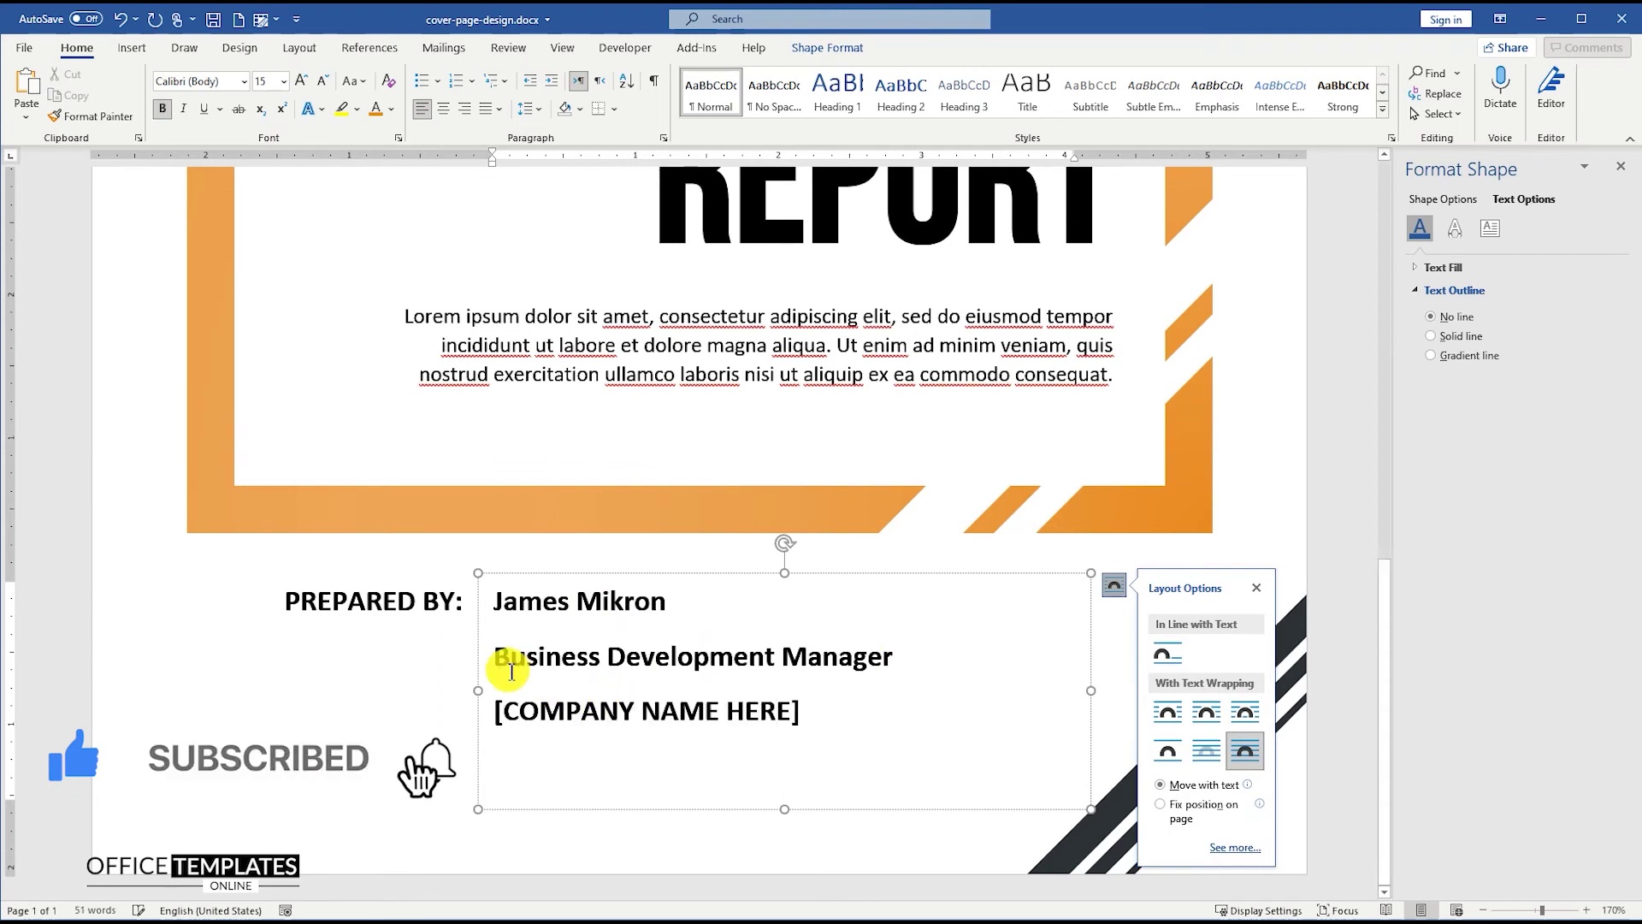
drag(495, 656, 429, 762)
- Unbold the job title and company lines and remove the space after paragraphs in the contact box
click(163, 109)
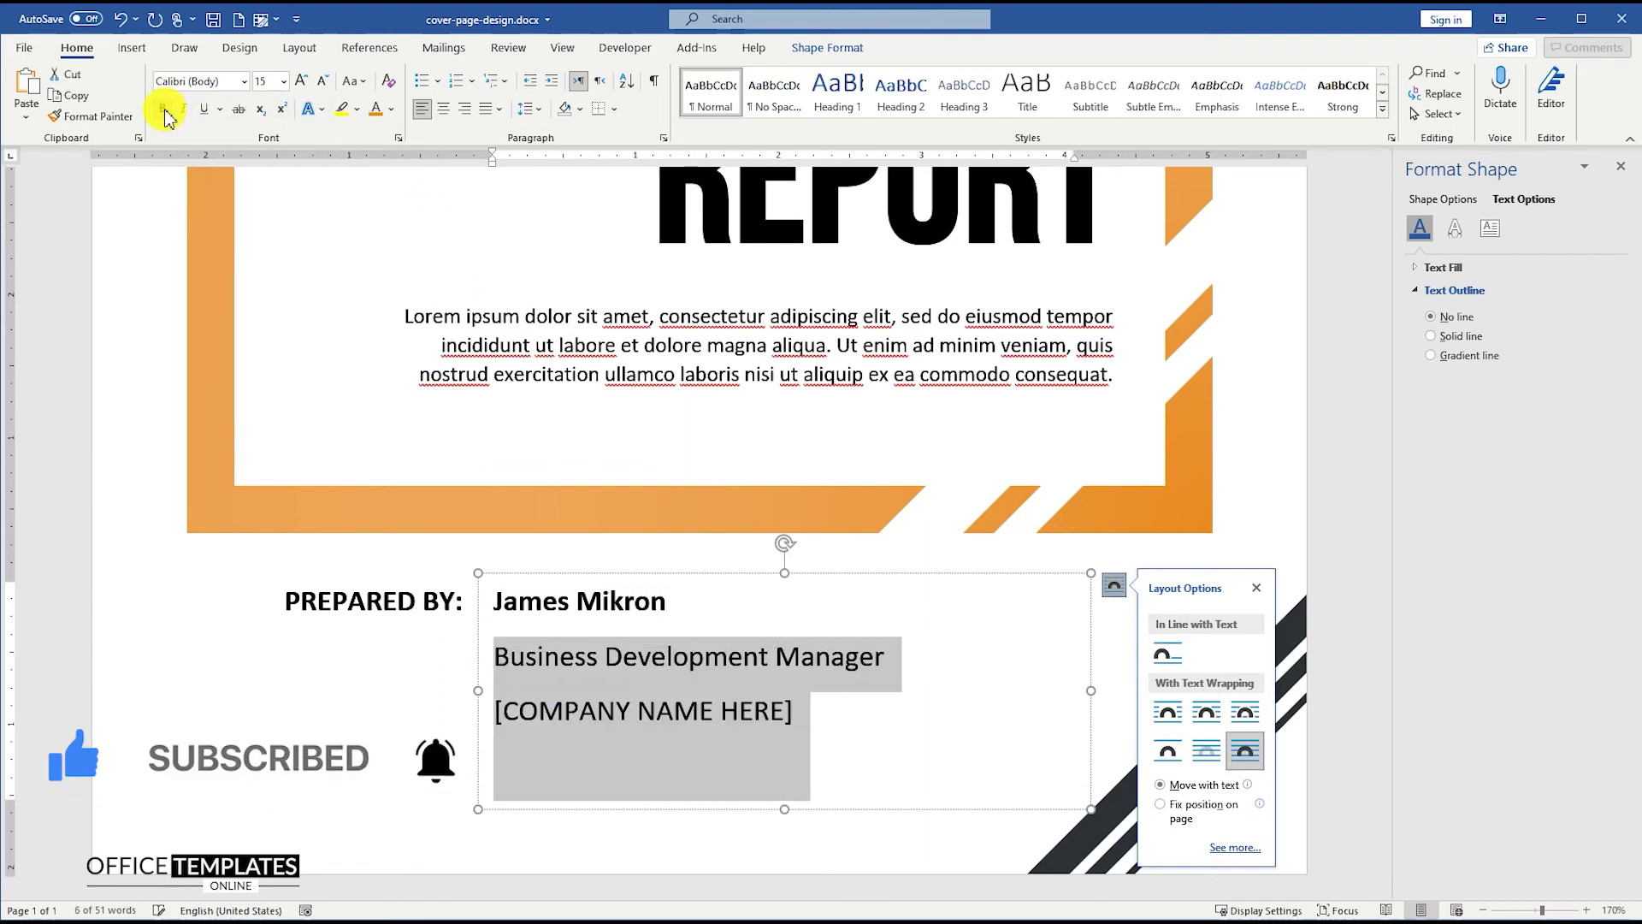
click(540, 114)
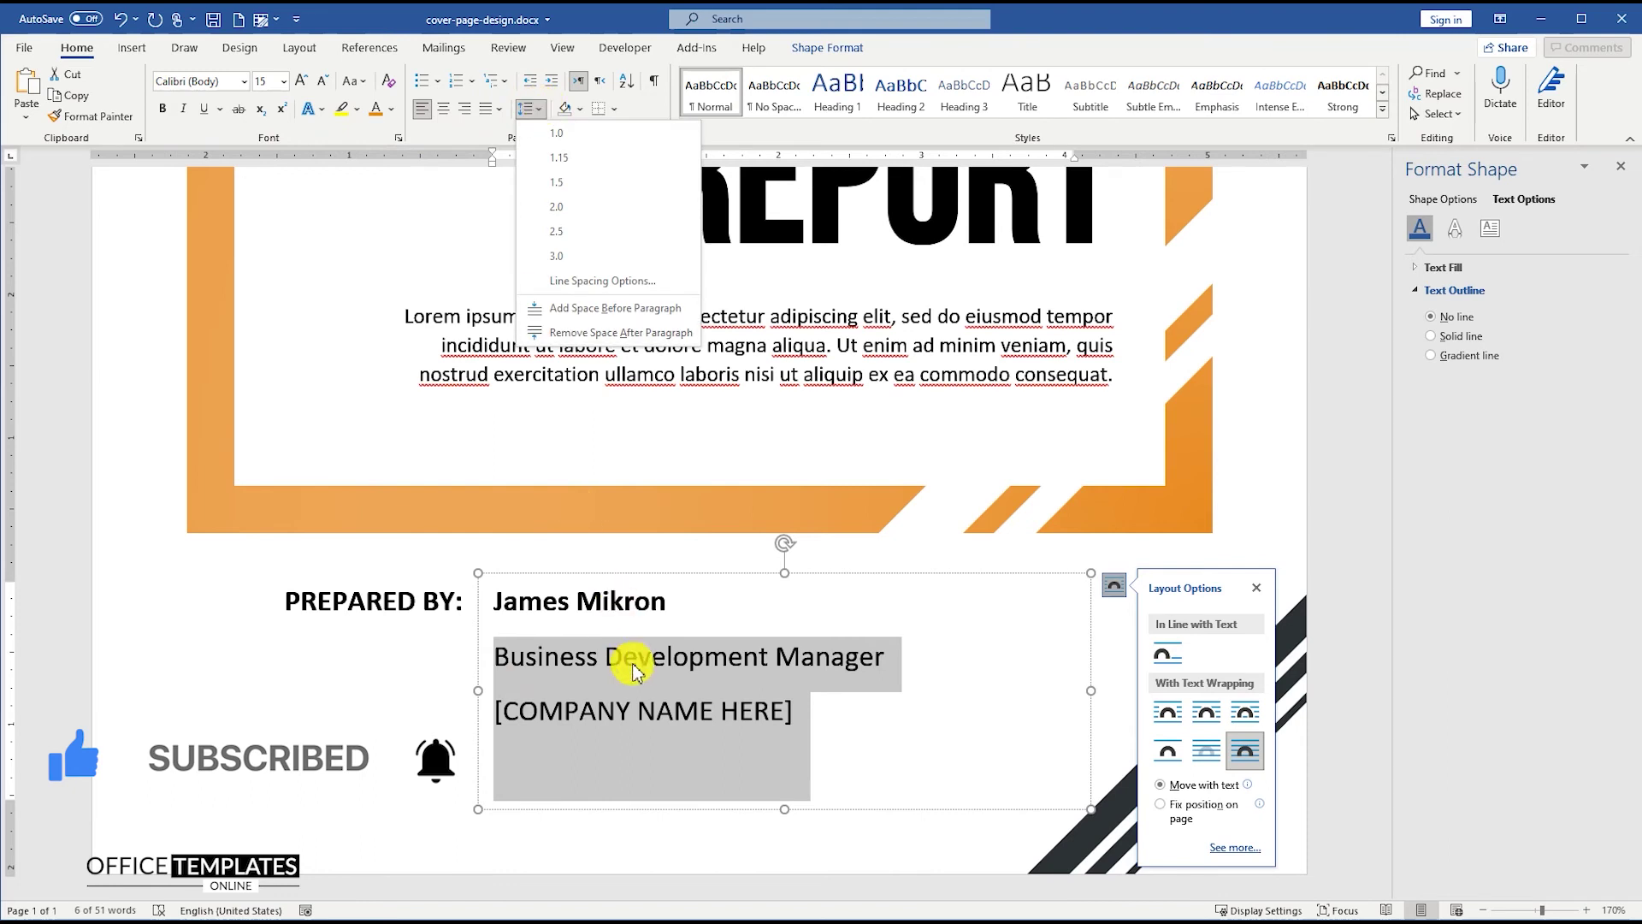
key(ctrl+a)
click(545, 118)
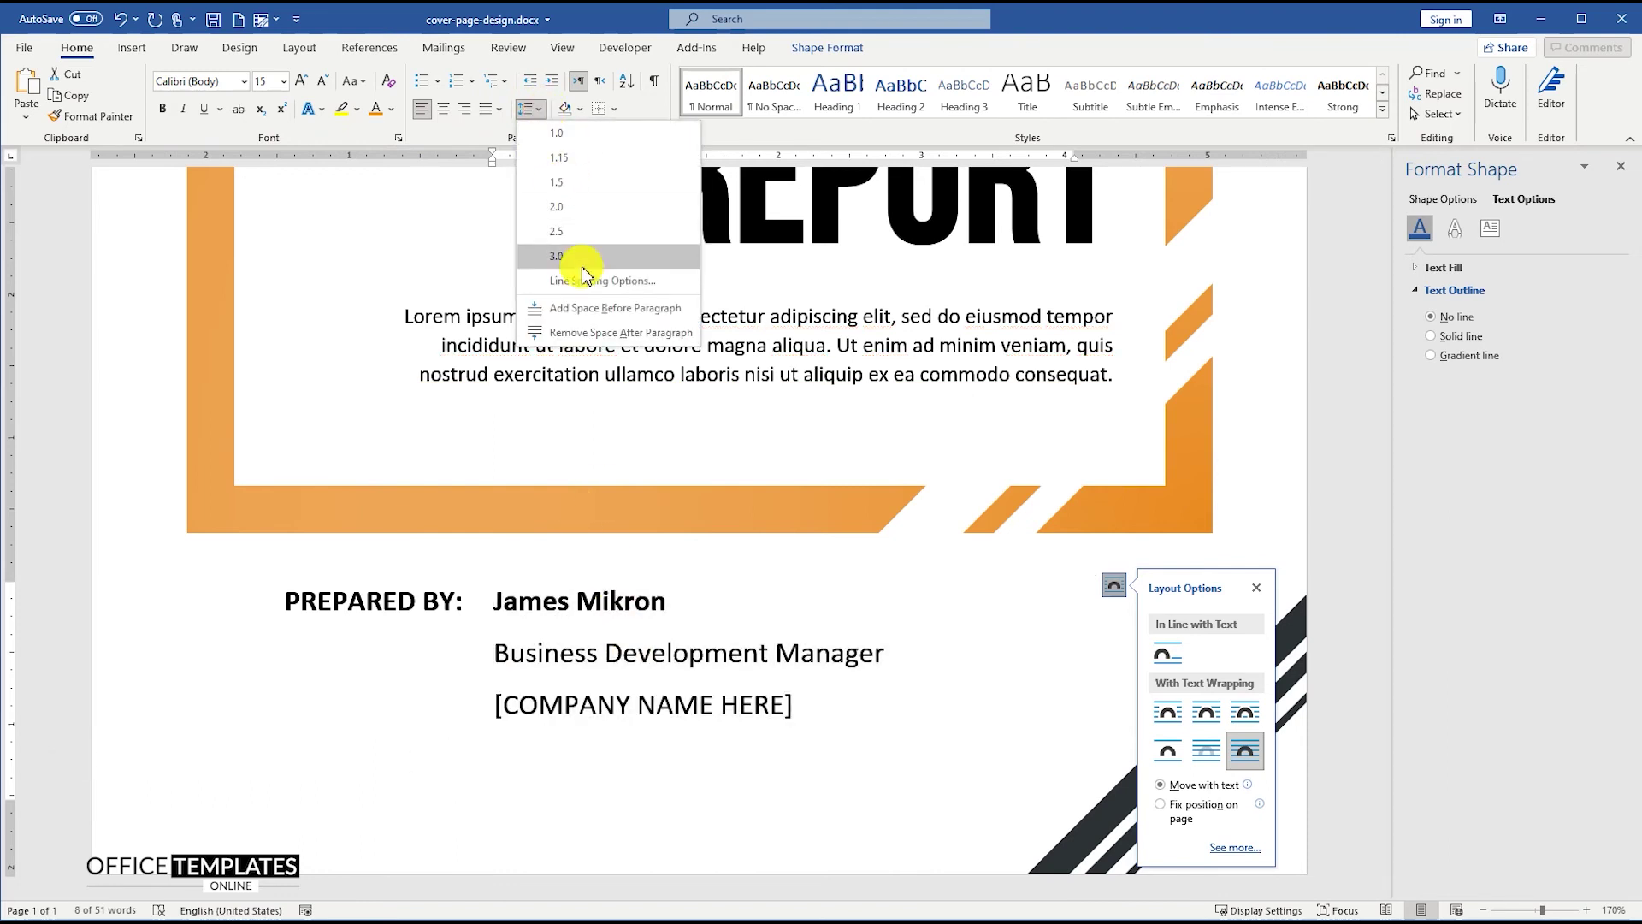
click(576, 323)
- Add a street-address placeholder line, widen the contact box, and shift both boxes left
click(808, 681)
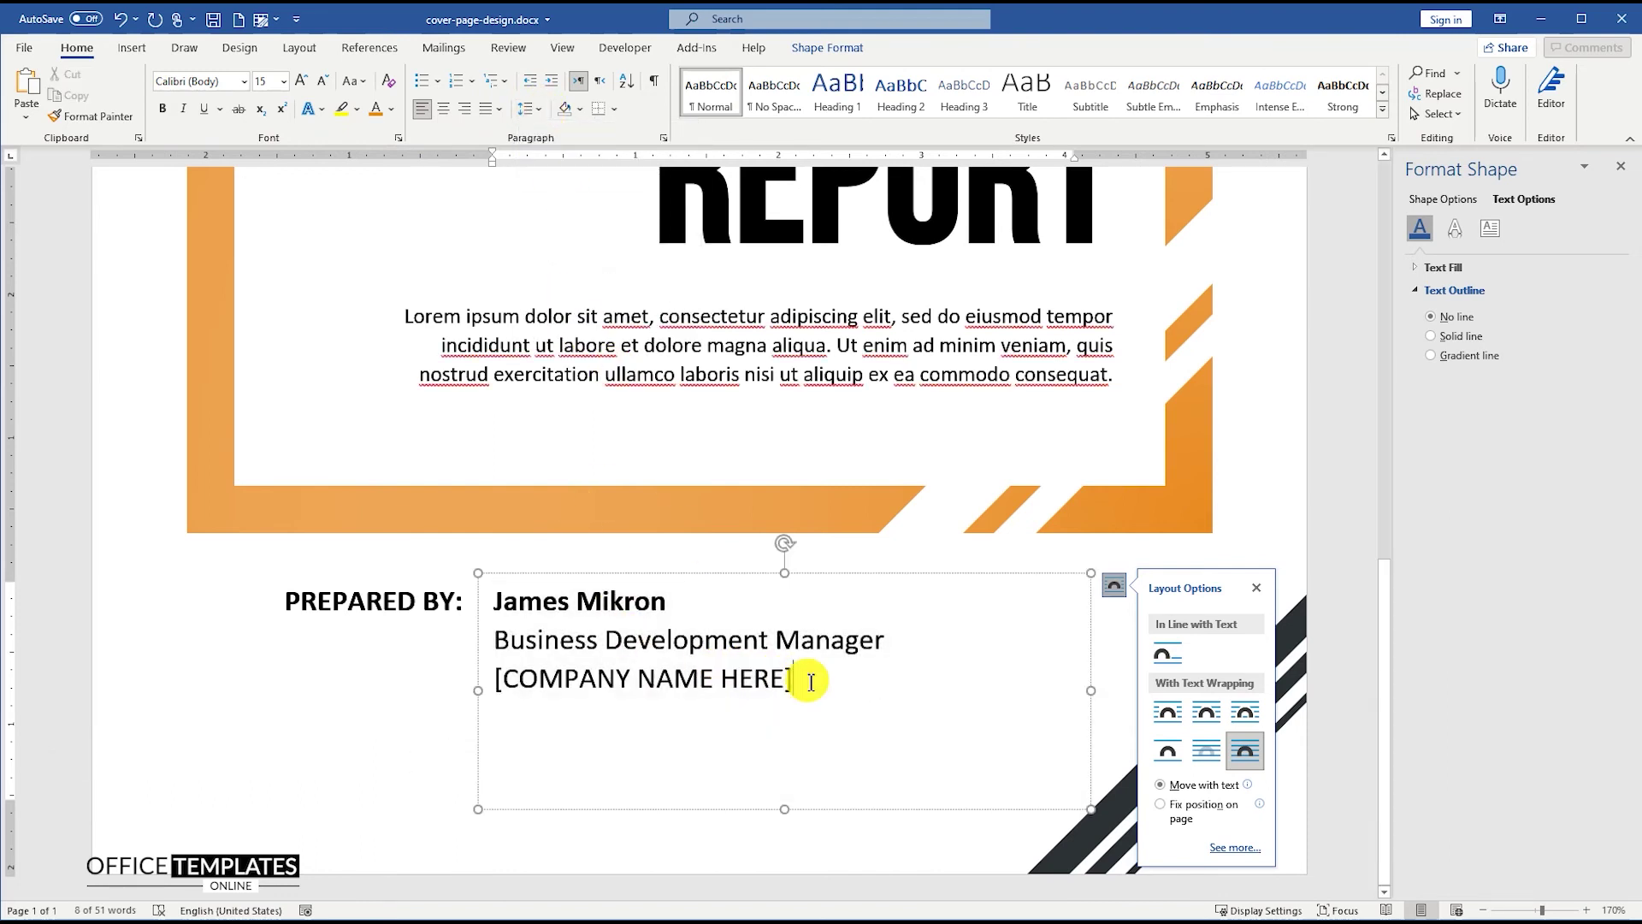
key(Return)
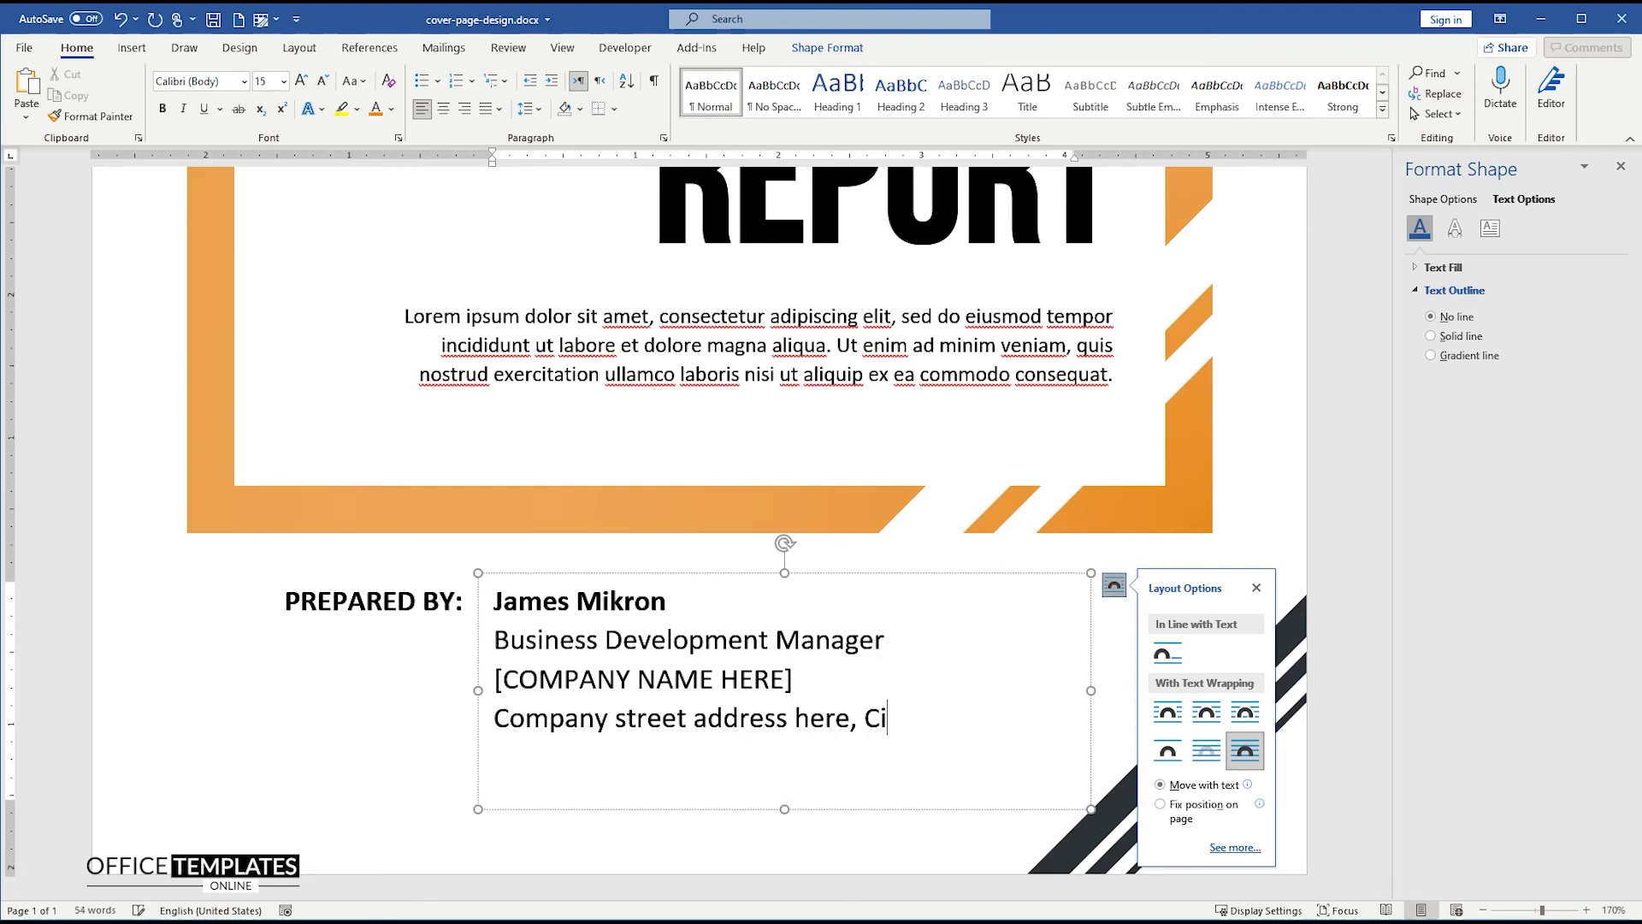
text(ode)
drag(1091, 690, 1121, 687)
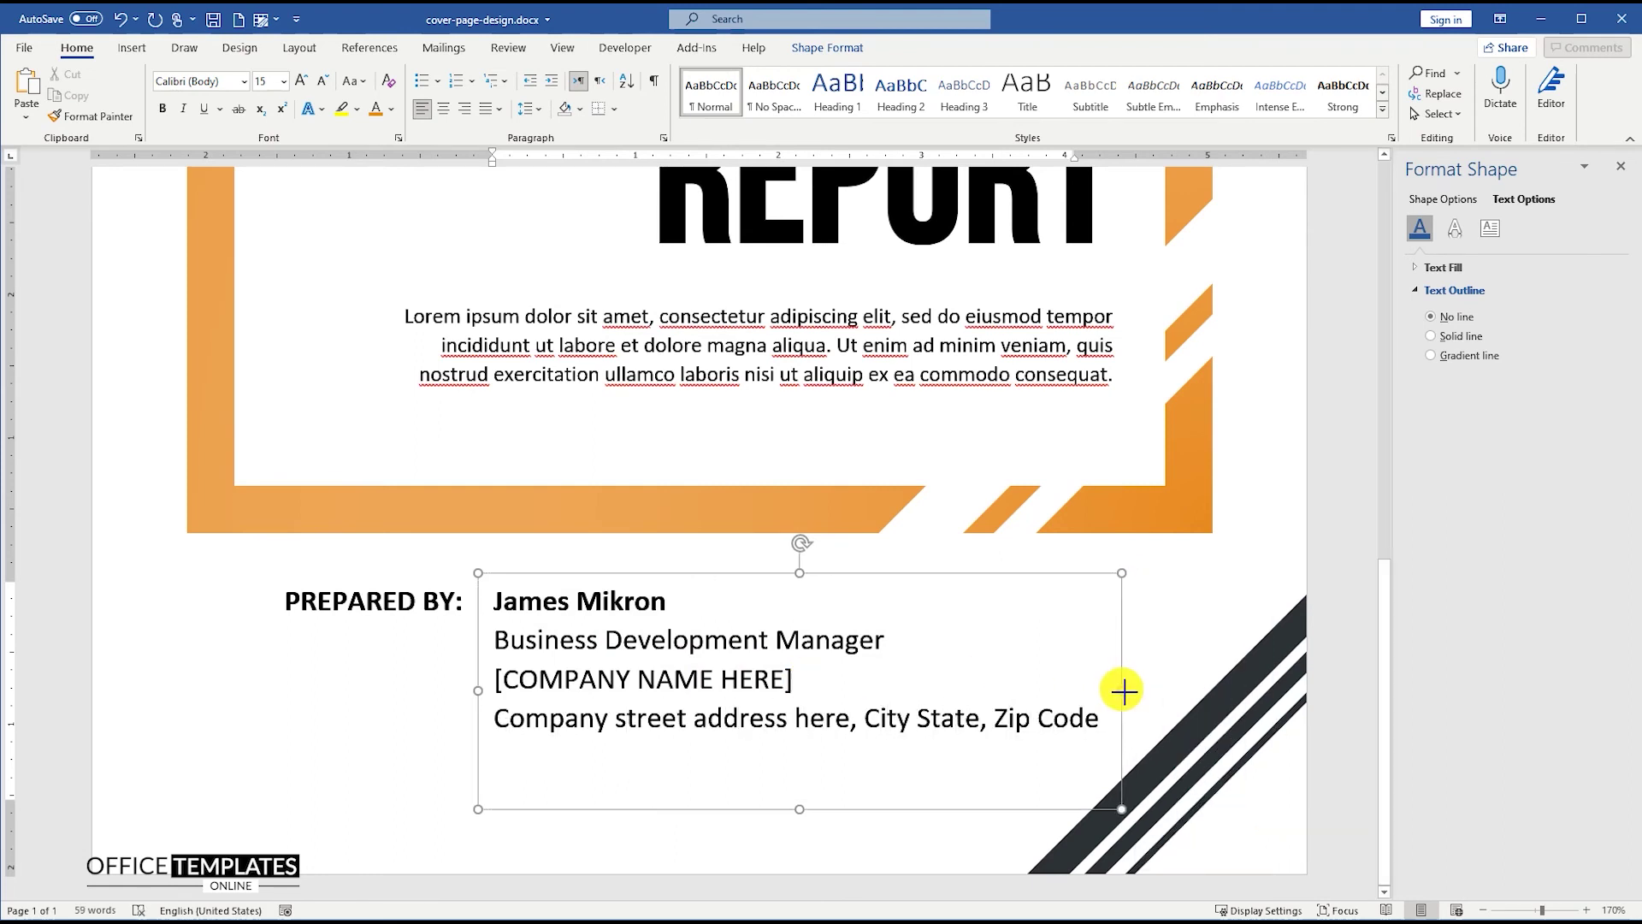
shift+click(376, 600)
drag(523, 572, 503, 569)
- Add the phone-number and e-mail address lines and enlarge the box to show them
click(1076, 719)
key(Return)
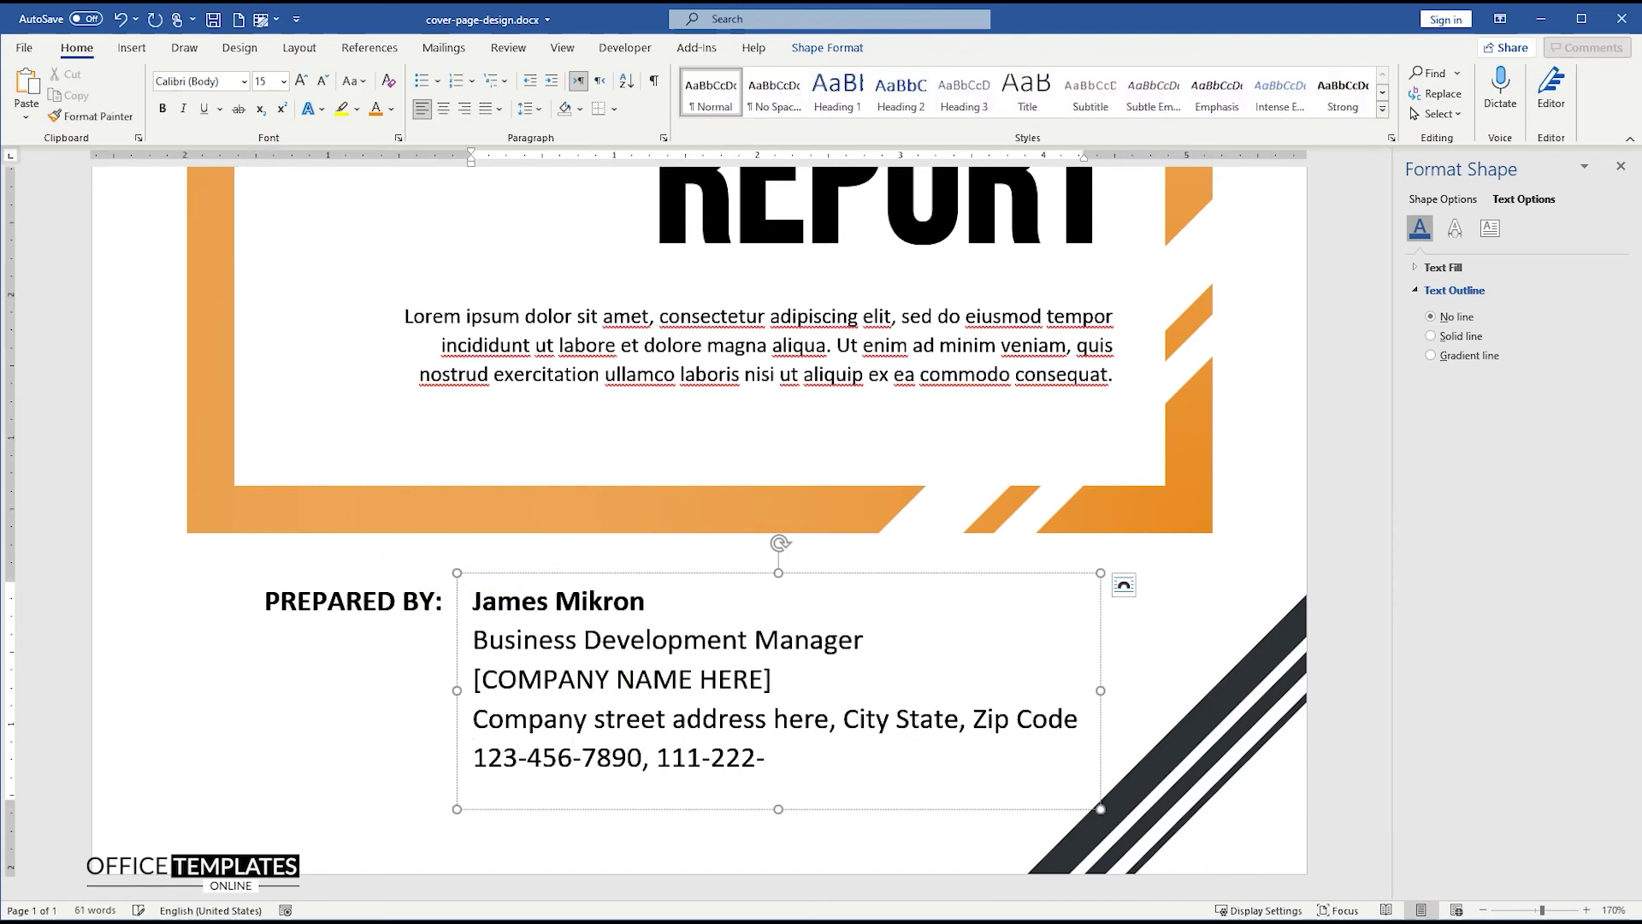
key(Return)
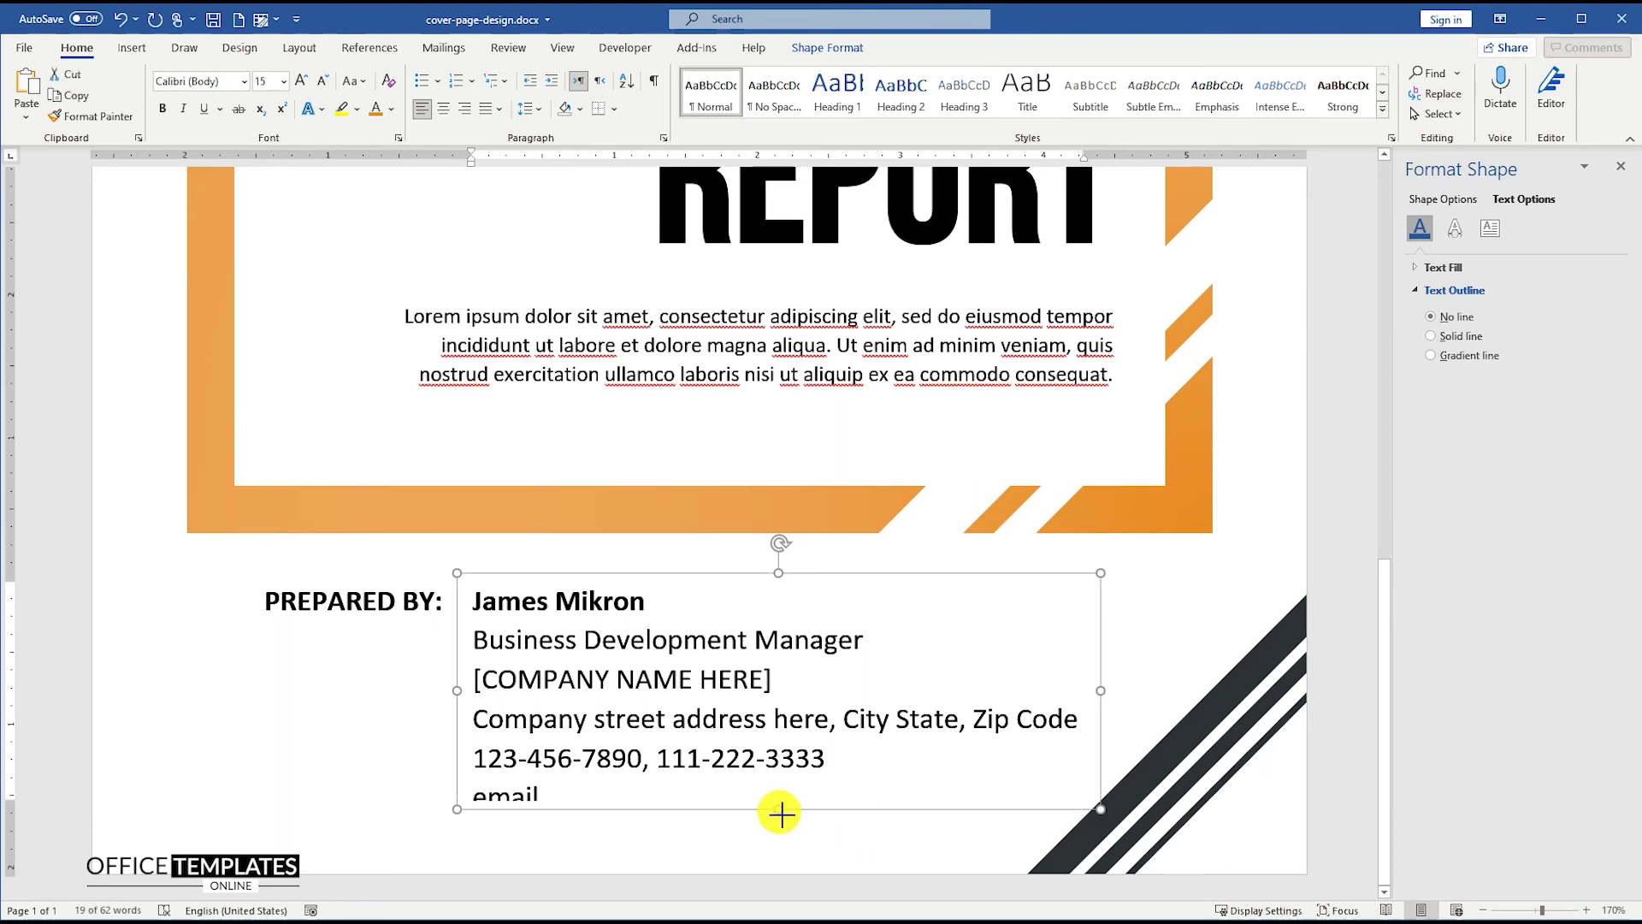
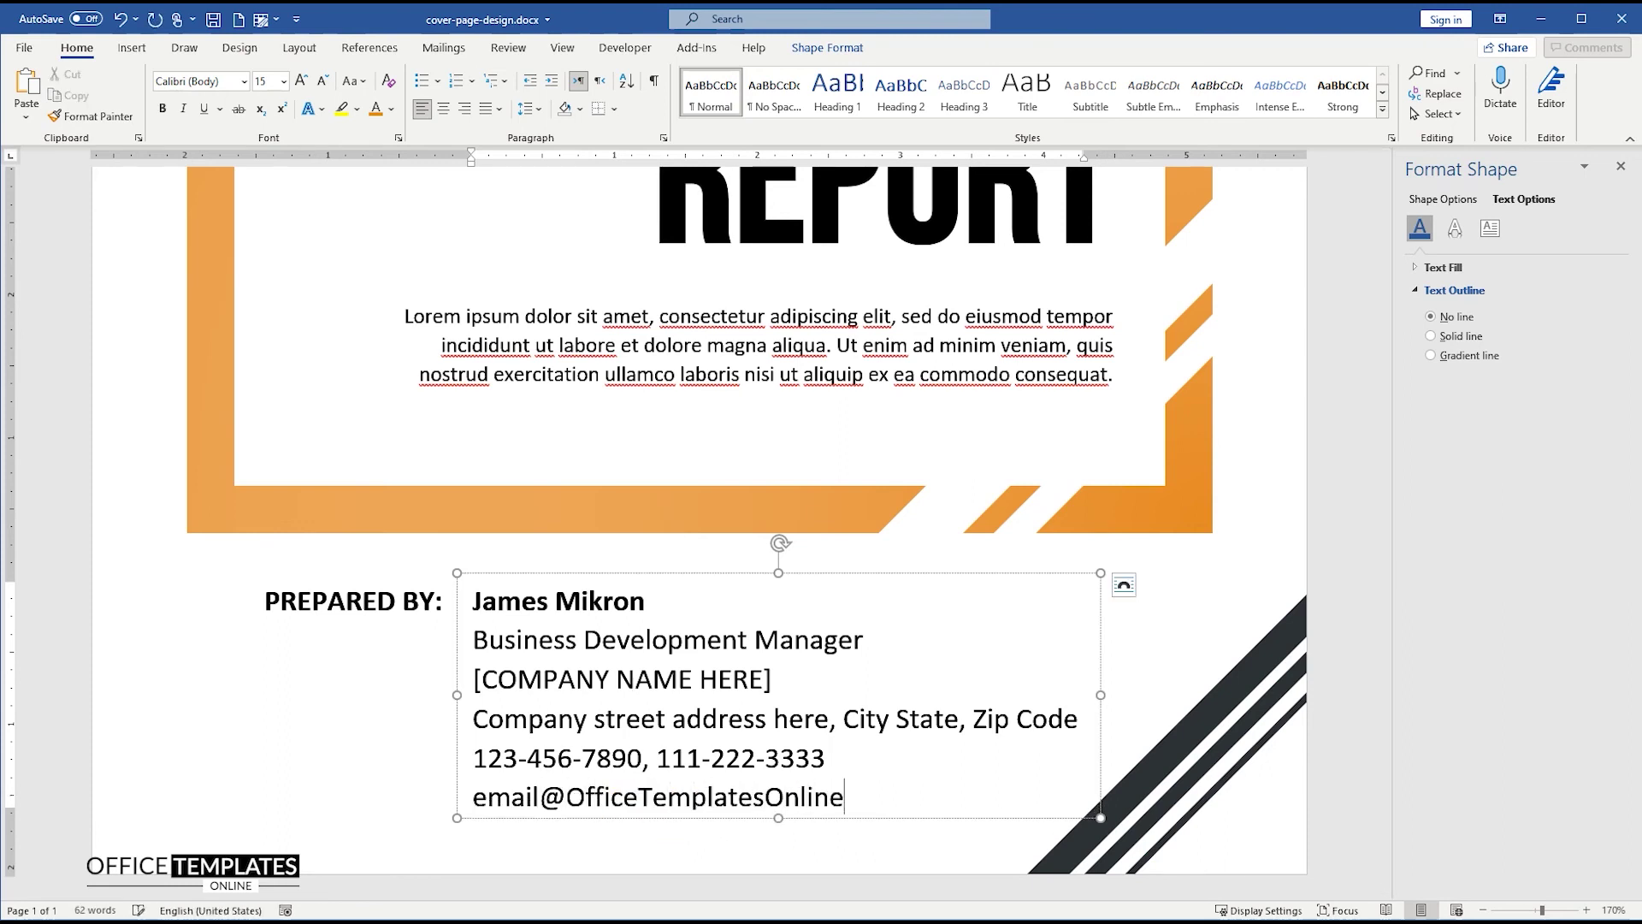
drag(783, 821, 780, 829)
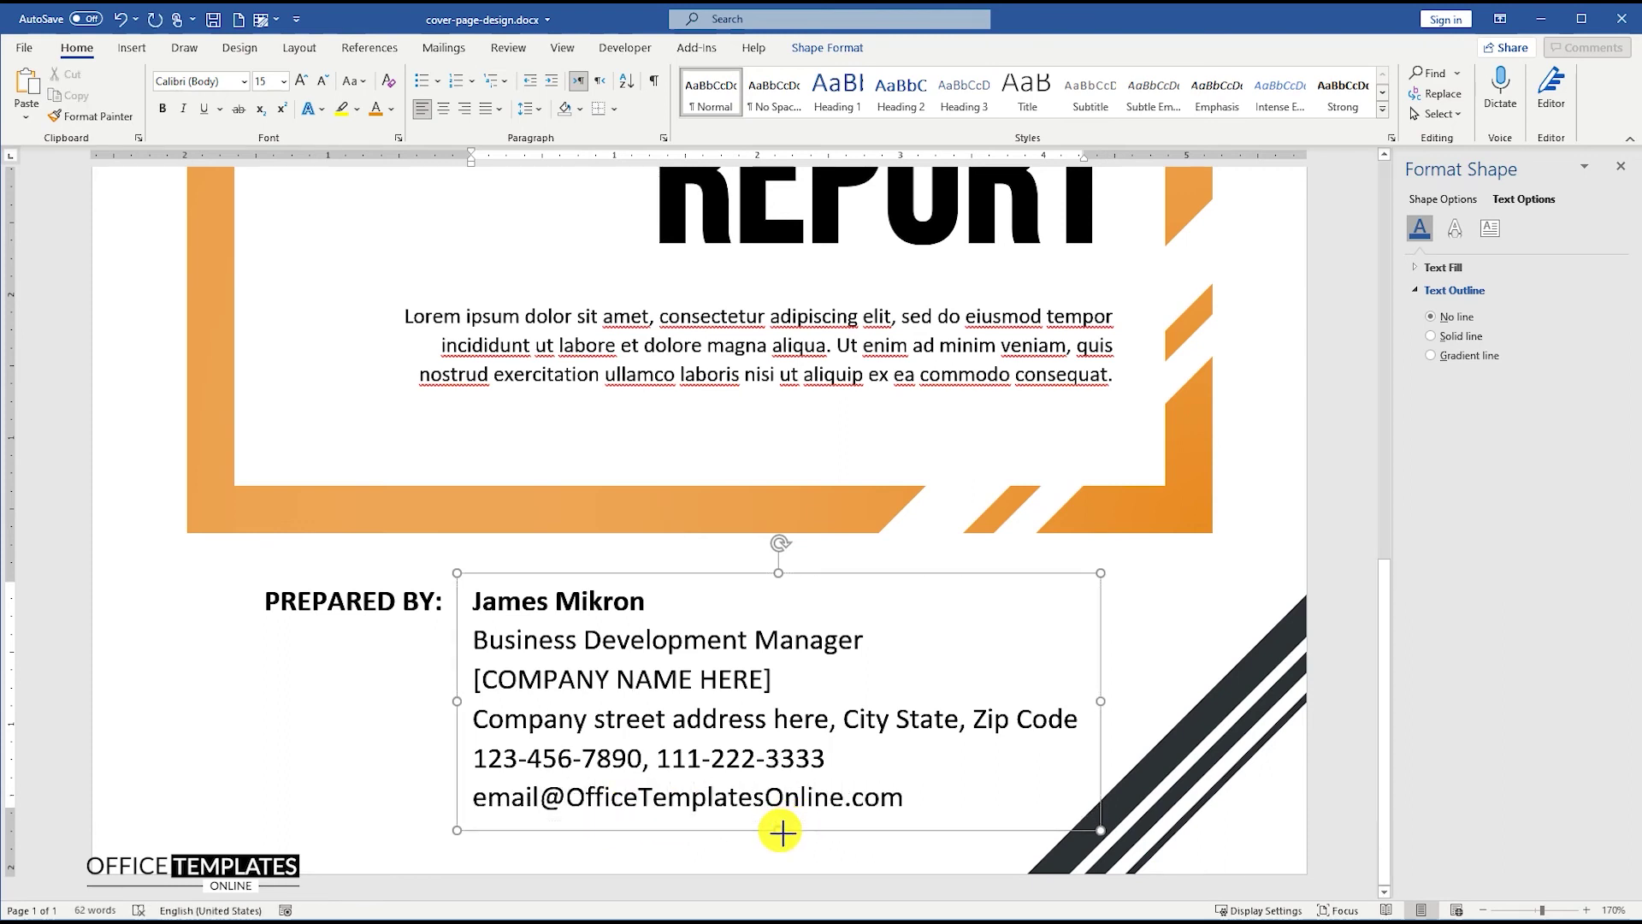
drag(908, 797, 447, 645)
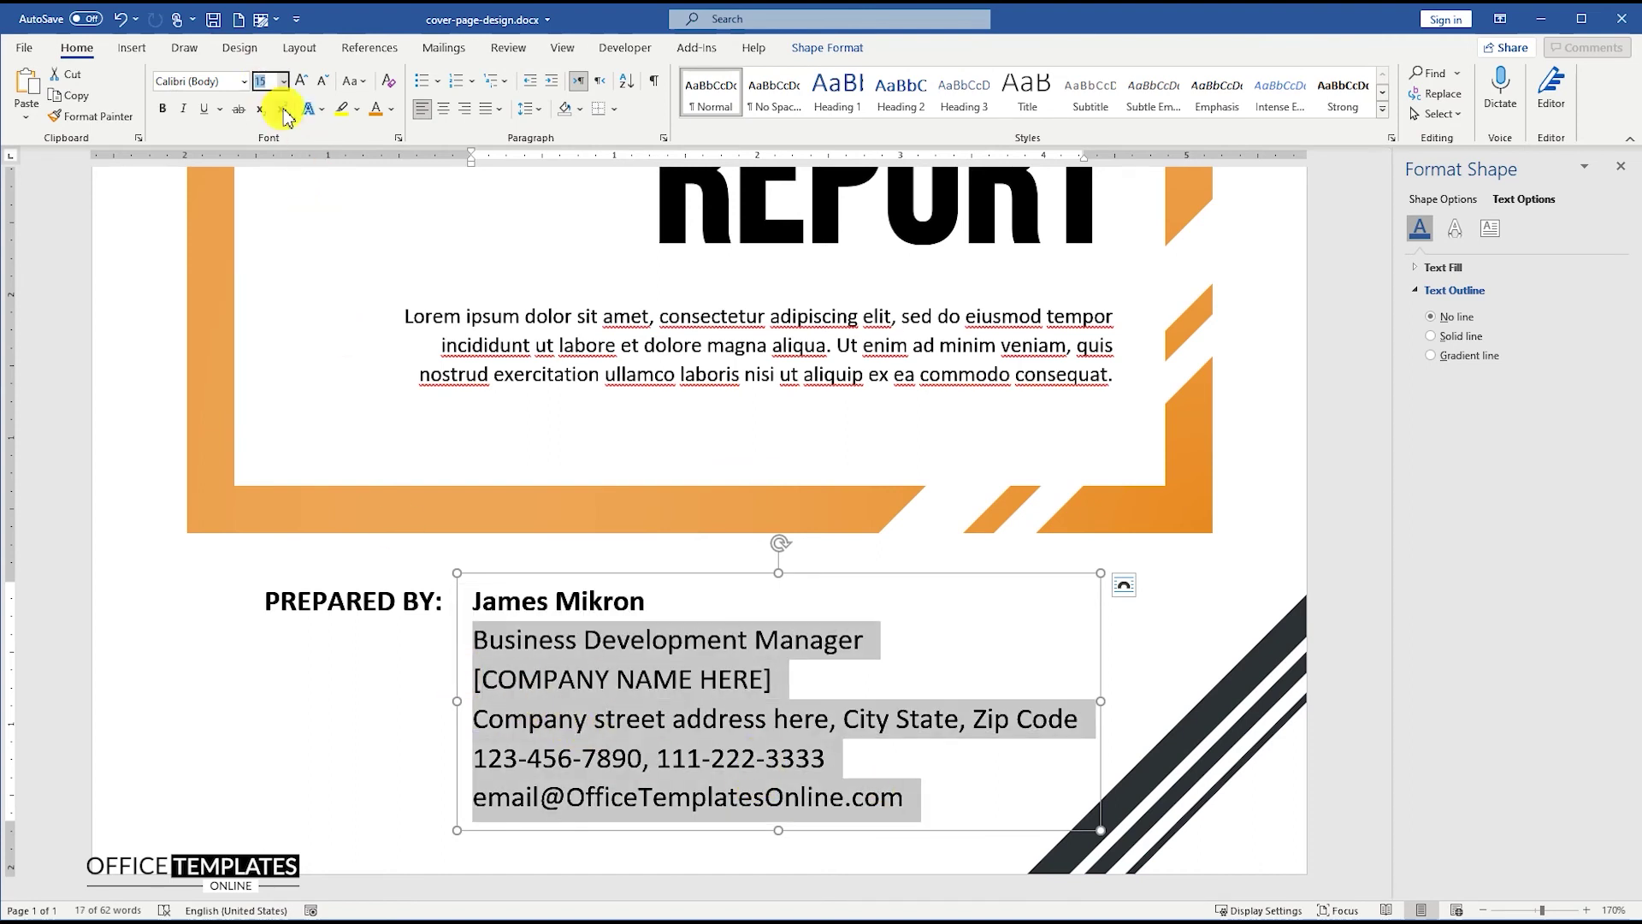
- Set the contact lines to 13 pt and the preparer's name to 20 pt
text(13)
key(Return)
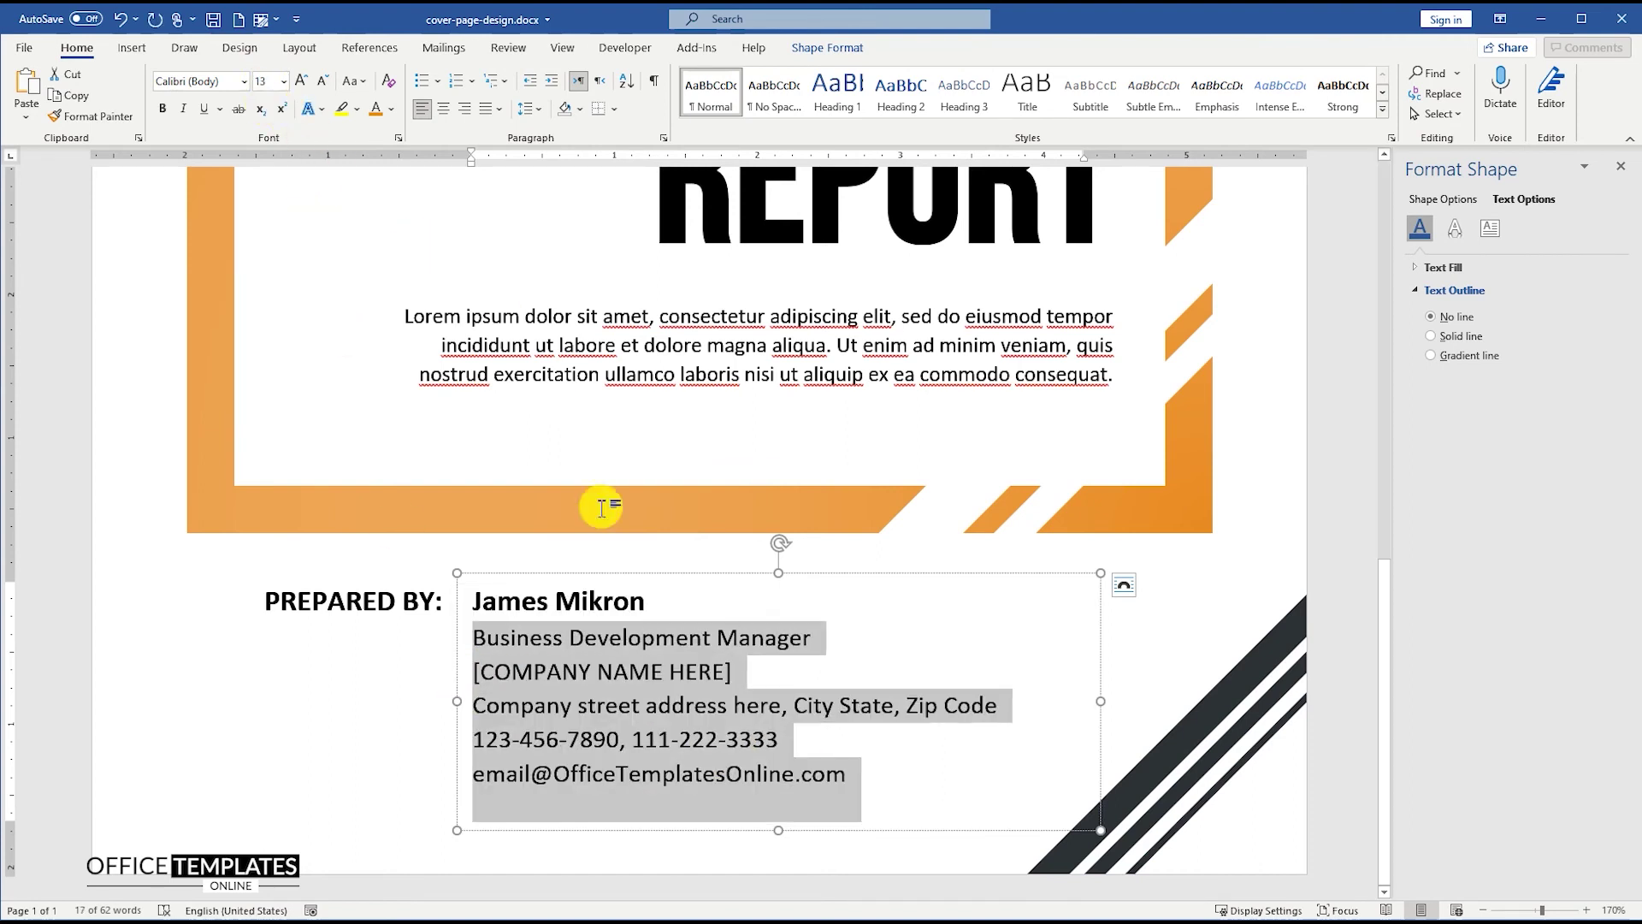
triple_click(620, 605)
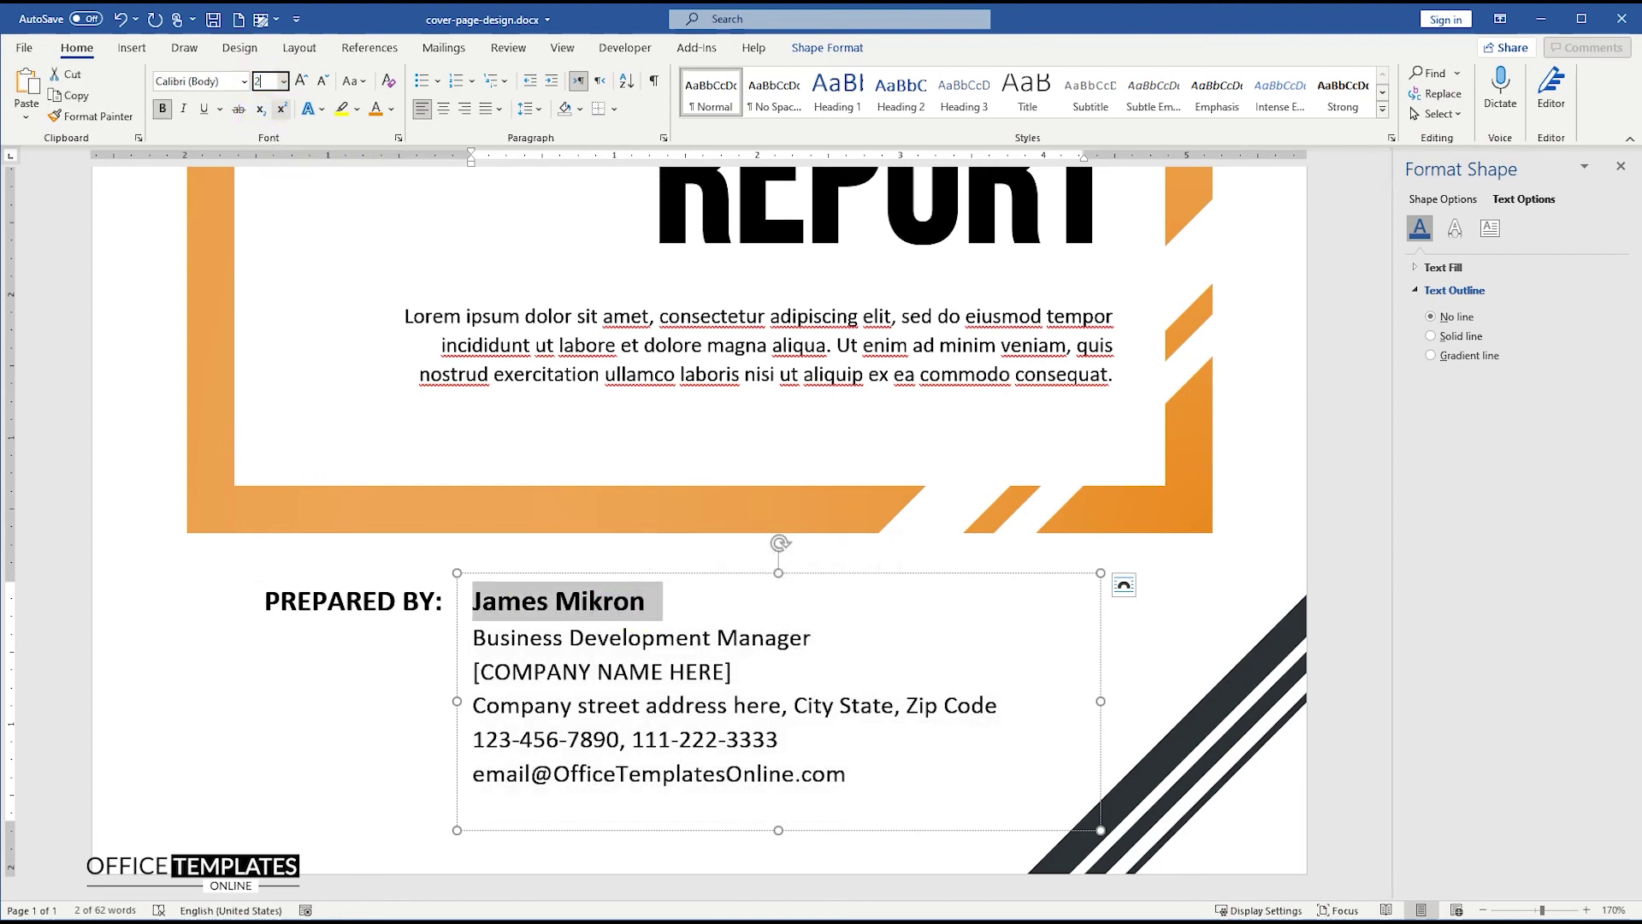
text(20)
key(Return)
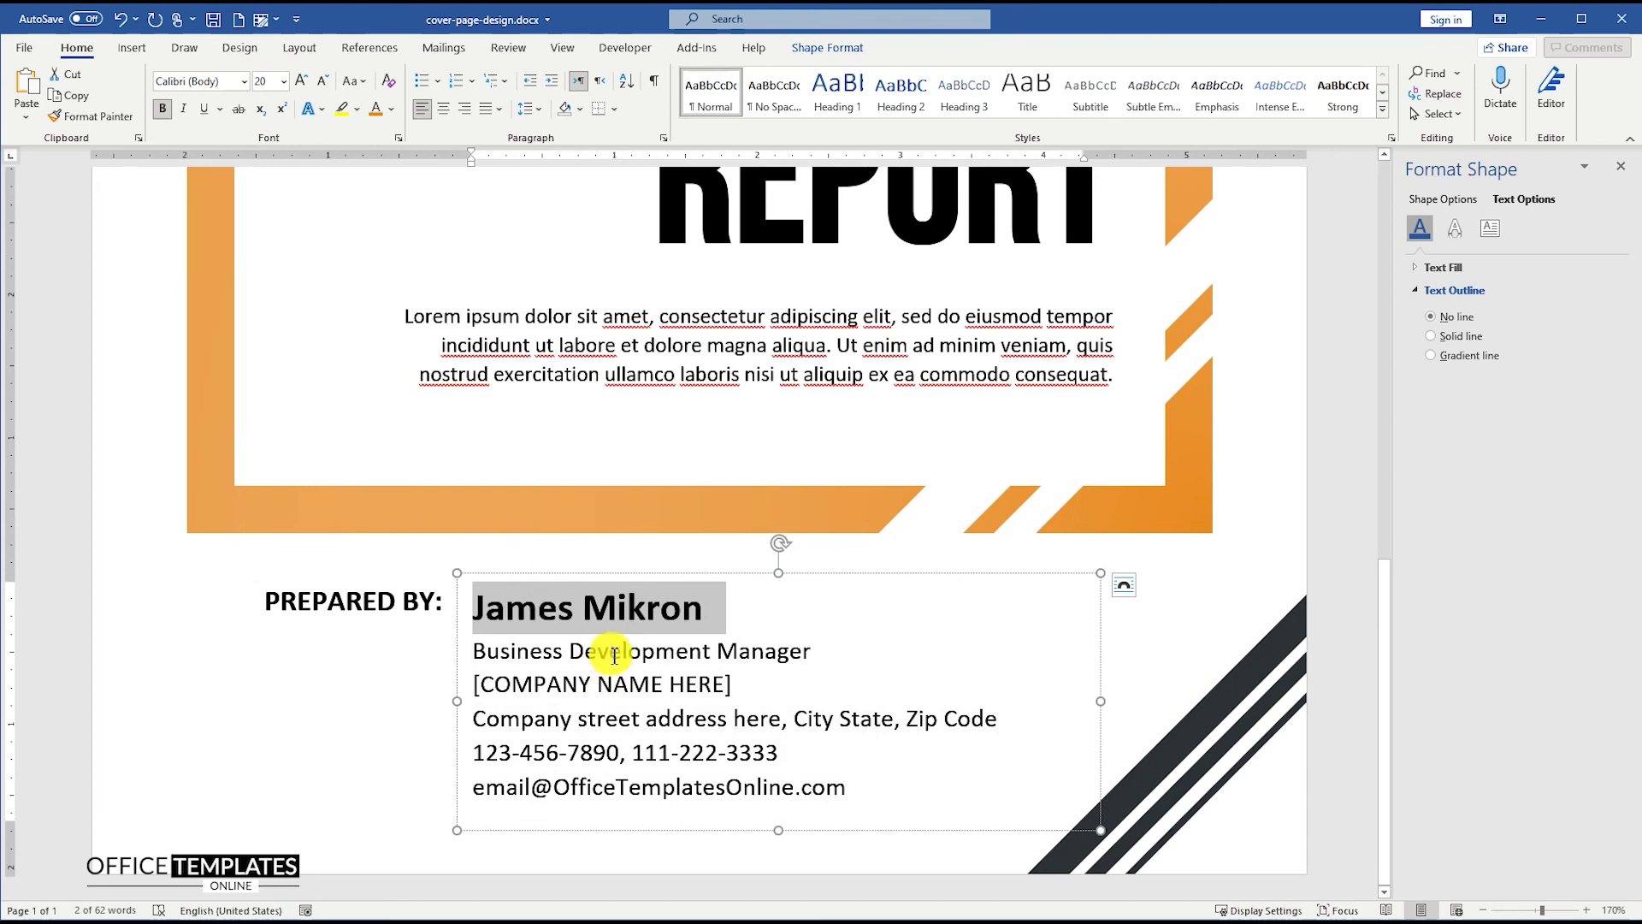
- Make Business Development Manager bold orange and nudge the contact box up slightly
triple_click(610, 652)
key(ctrl+b)
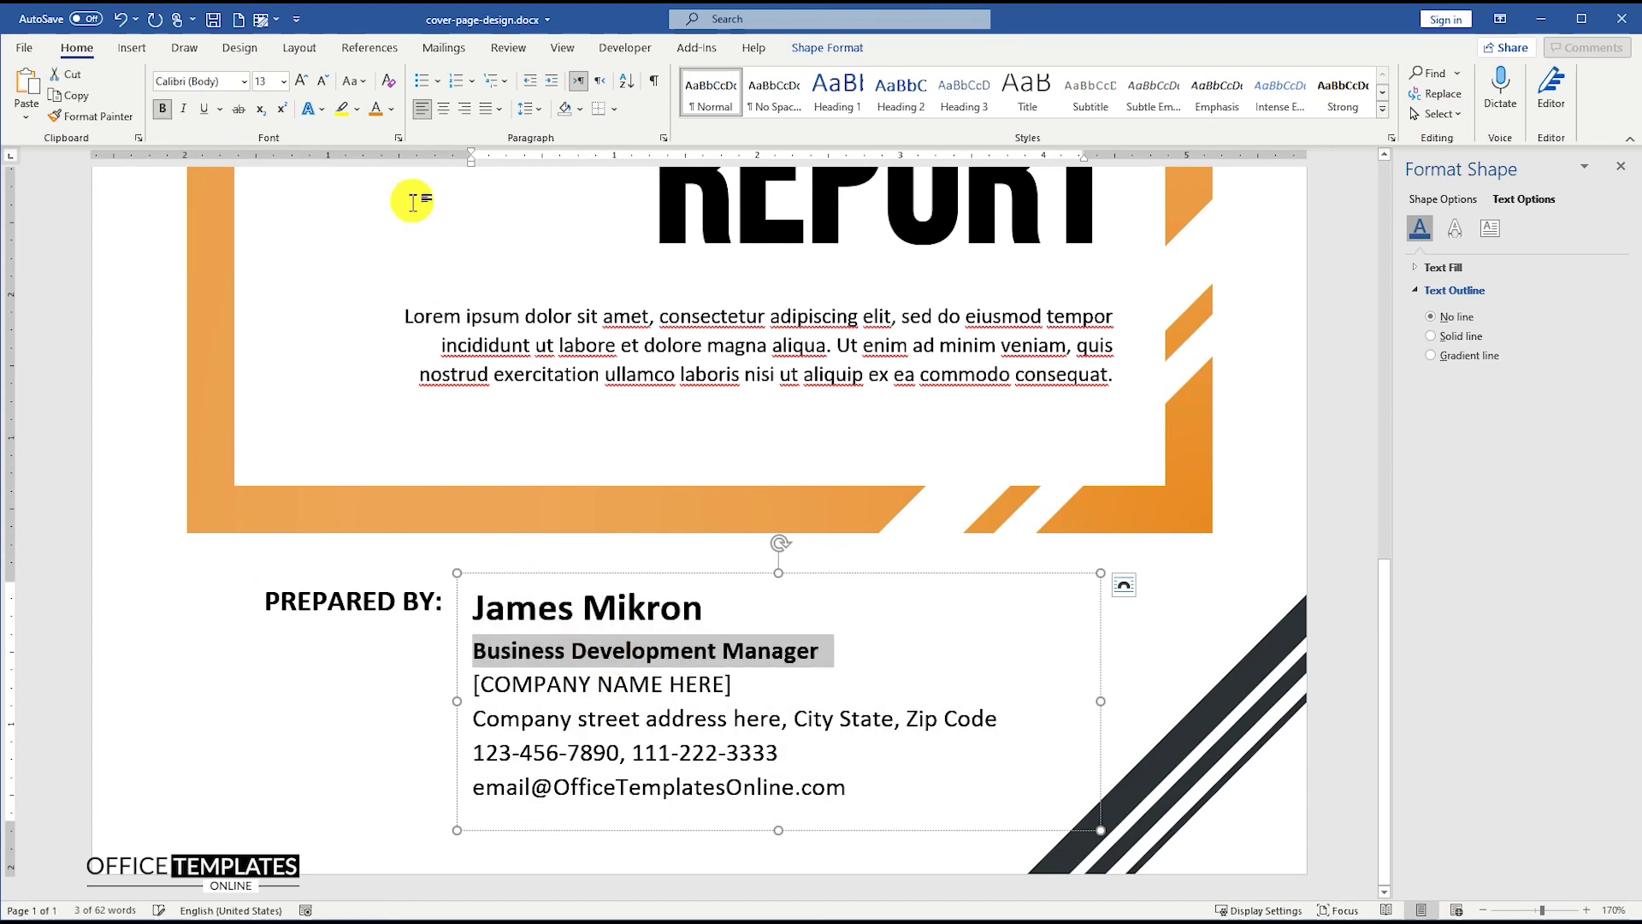
click(391, 108)
click(390, 350)
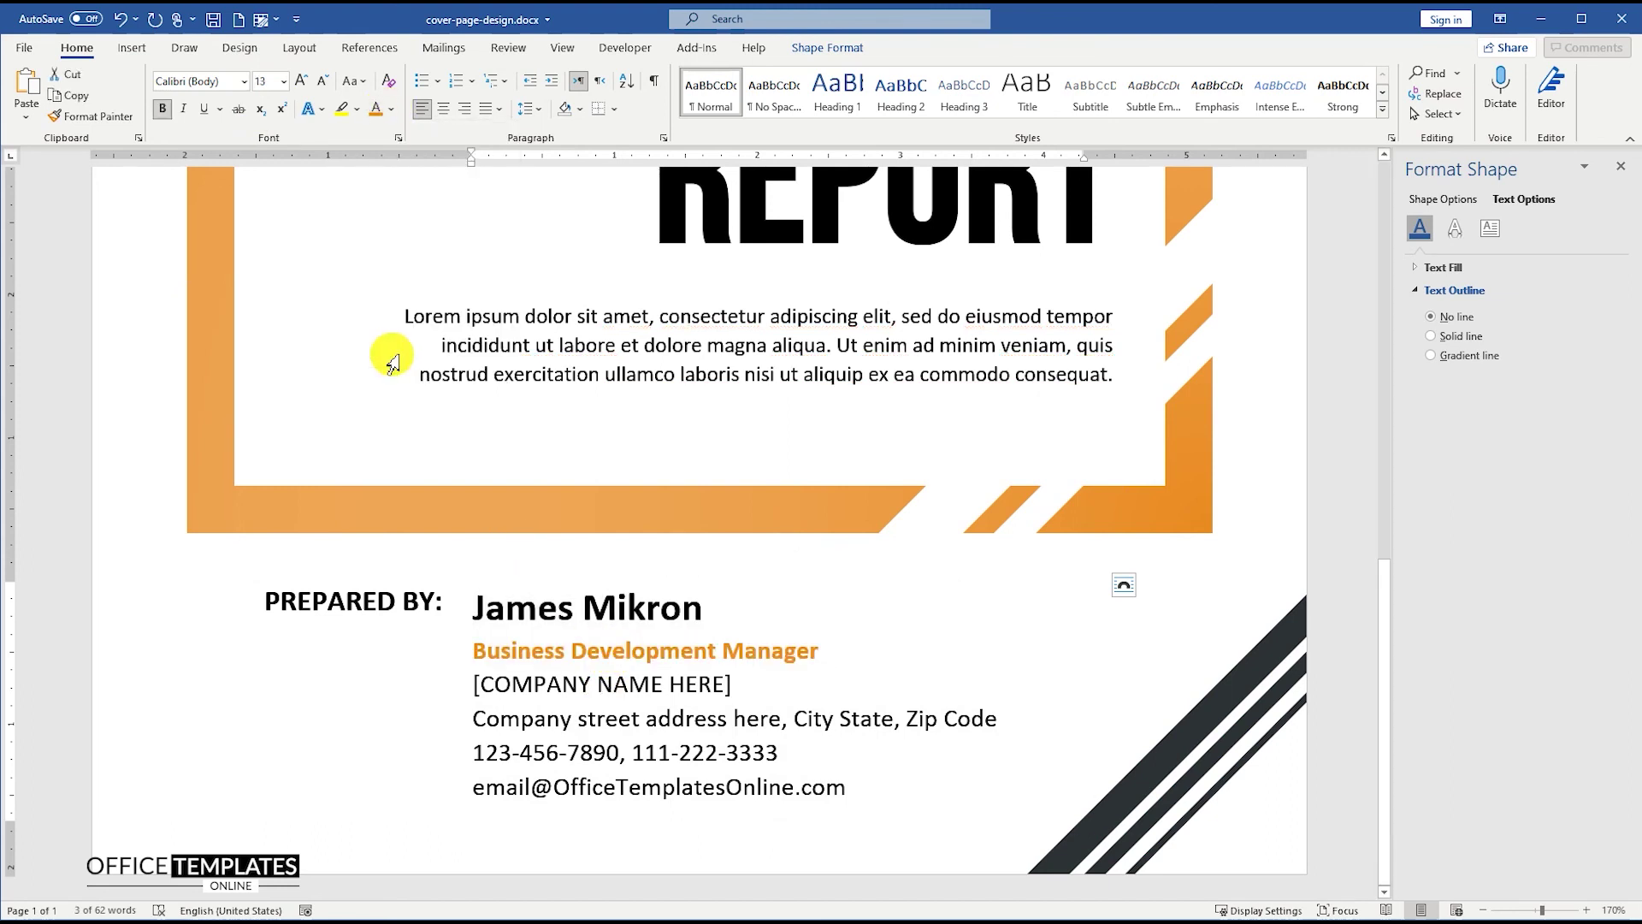
click(534, 580)
key(Up)
key(Up)
key(Up)
key(Up)
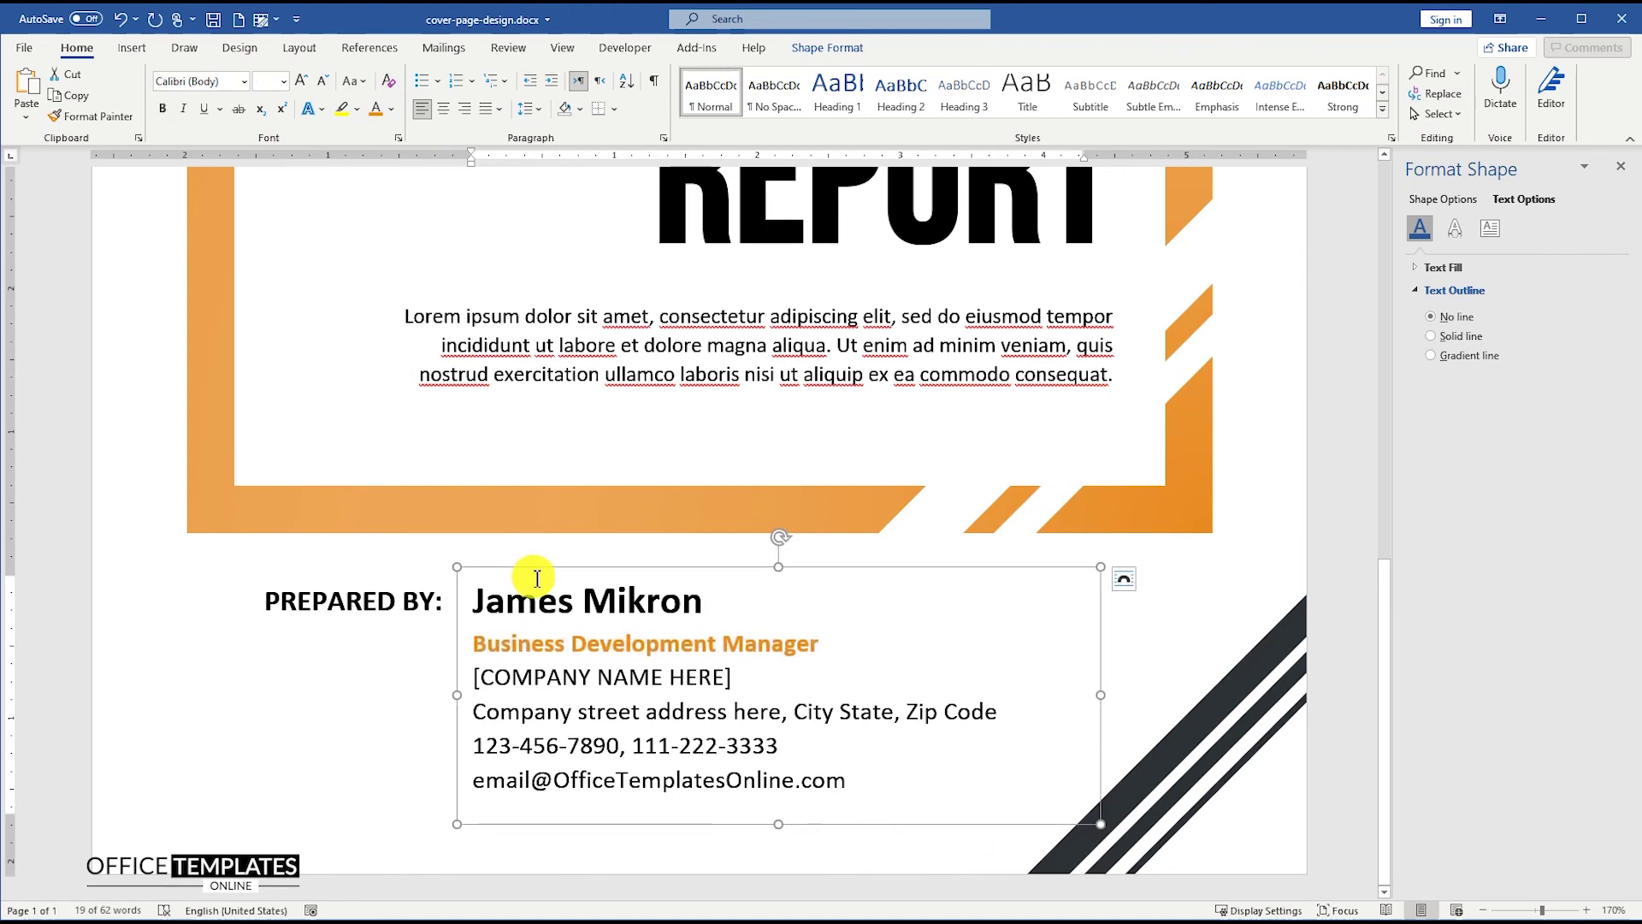
click(1323, 637)
ctrl+scroll(1213, 623, down, 10)
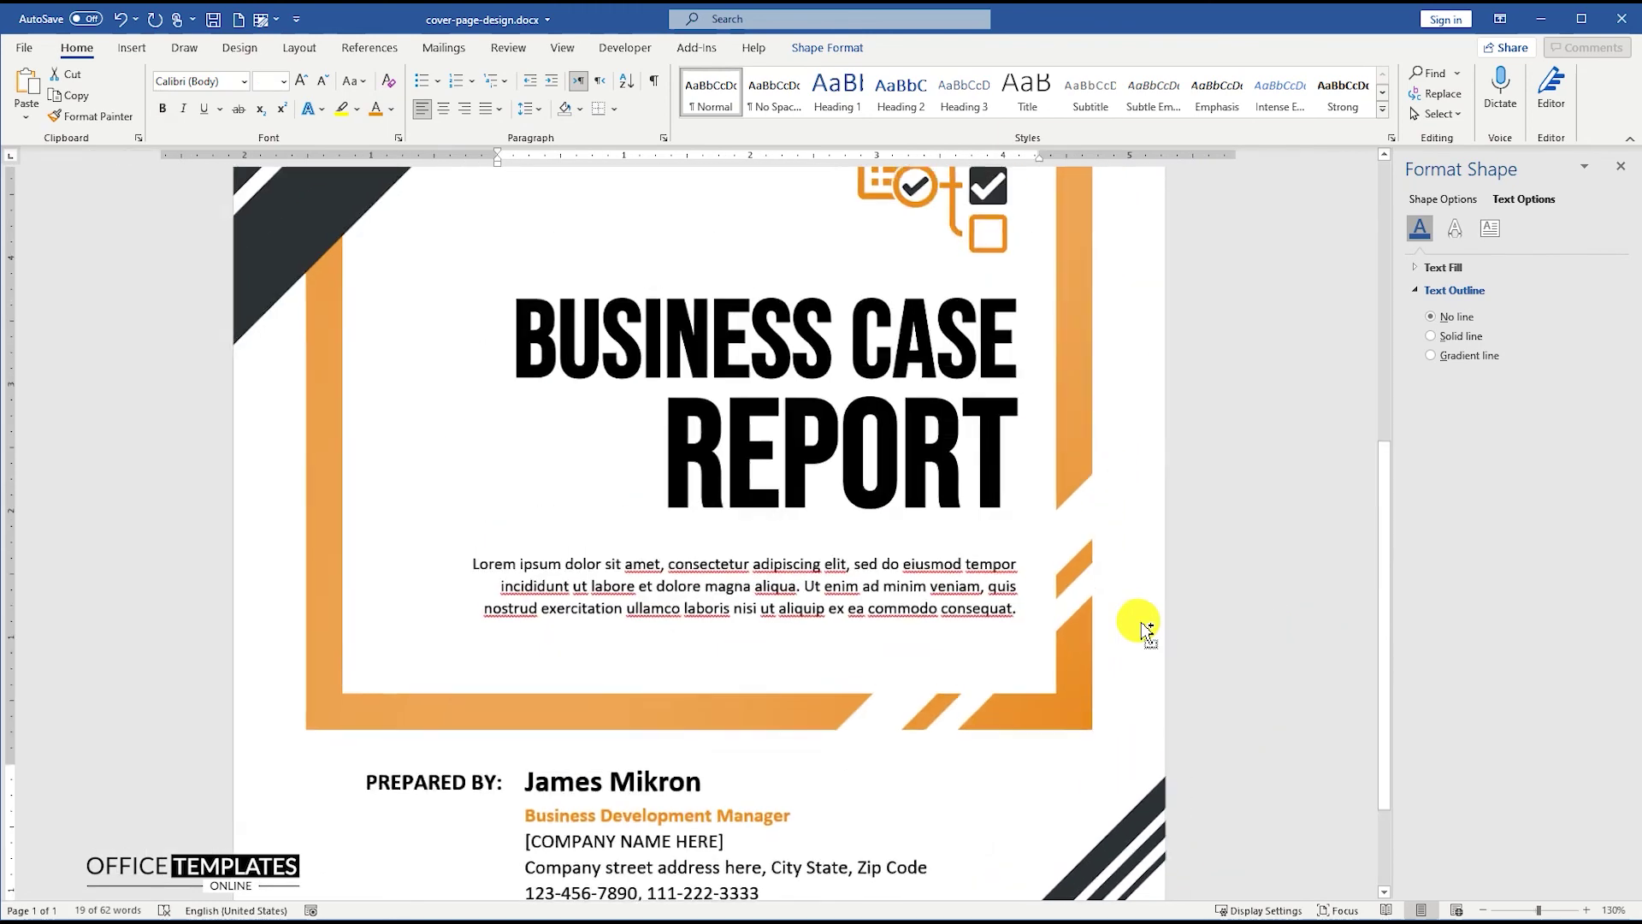